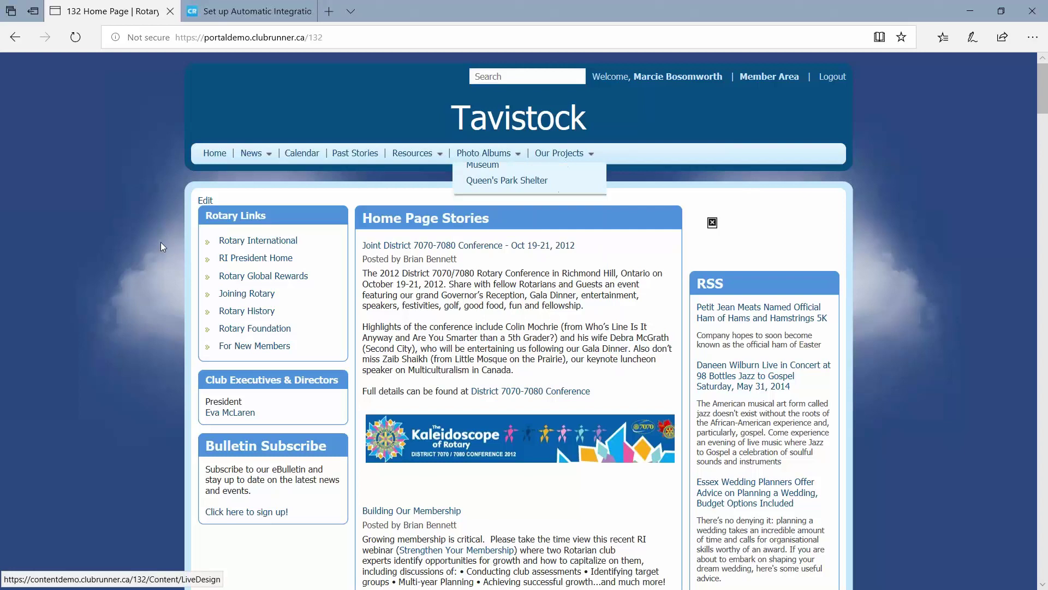
# Go from the Member Area admin to the RI Integration settings page for Tavistock.
pyautogui.scroll(-4, 162, 245)
pyautogui.scroll(-5, 160, 241)
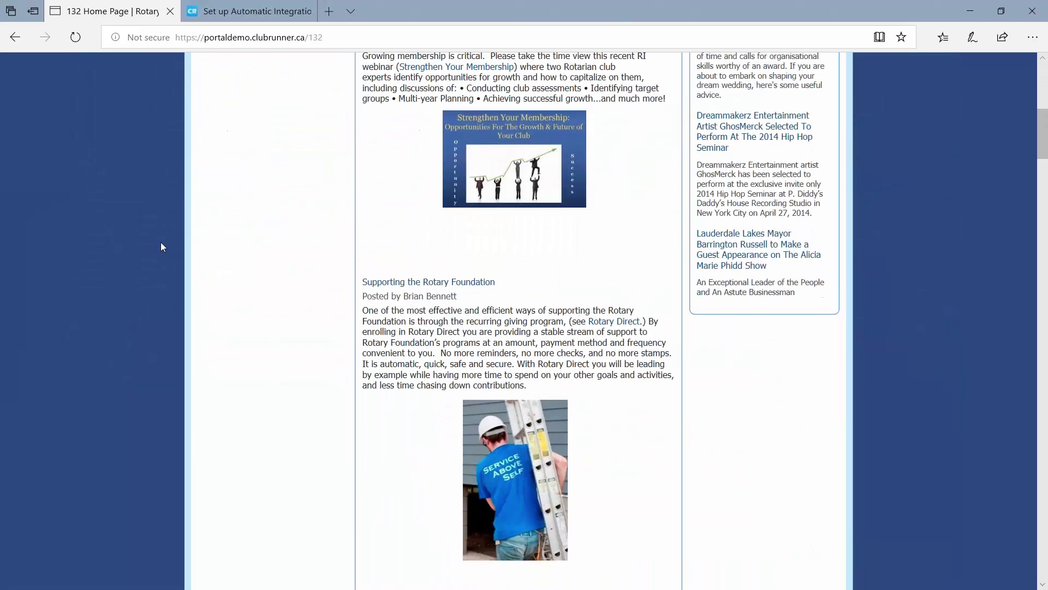
pyautogui.scroll(10, 160, 241)
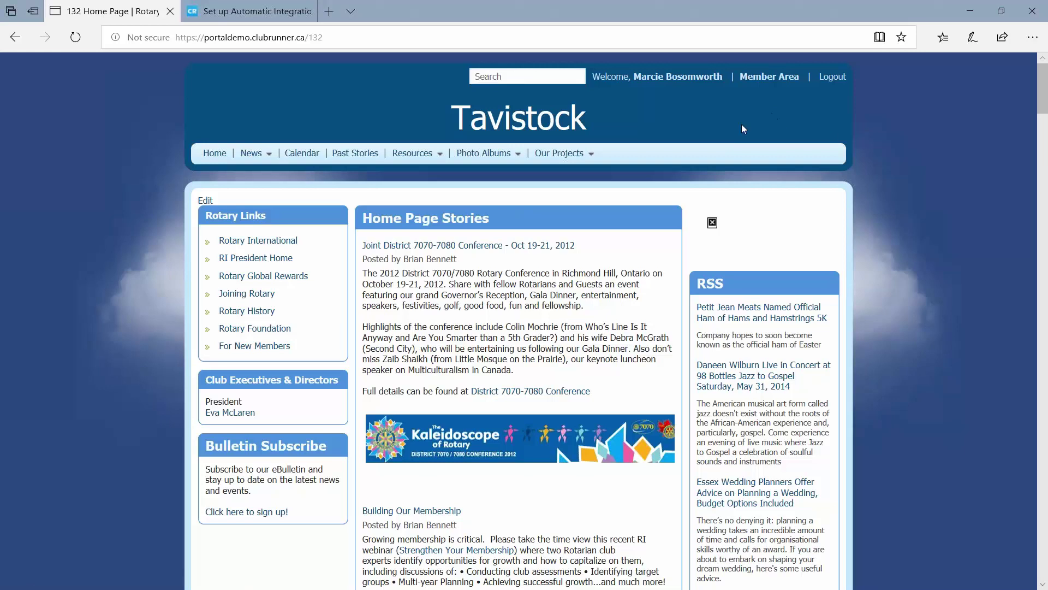
pyautogui.click(769, 76)
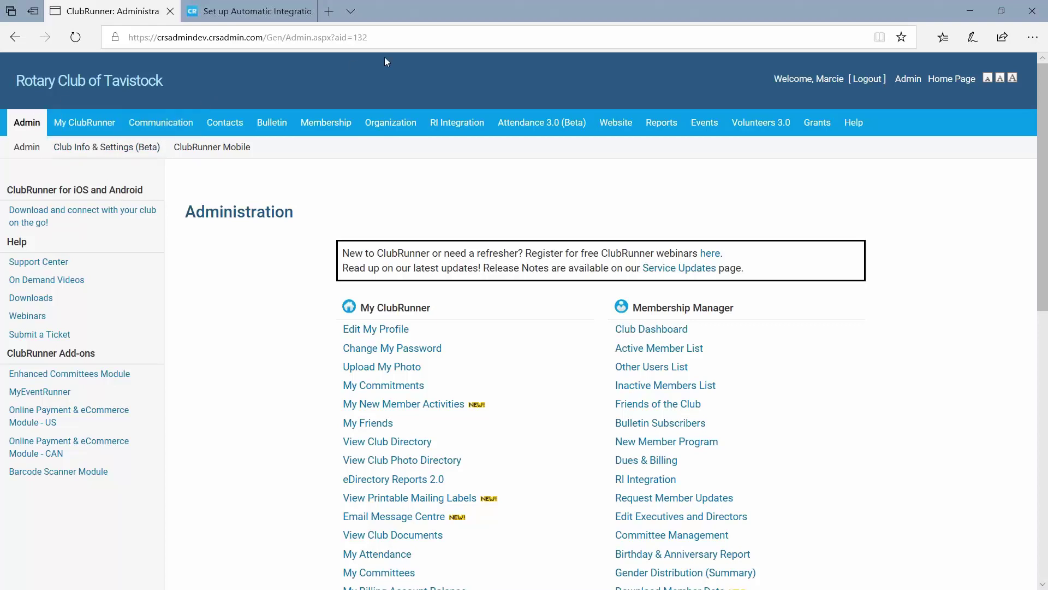
pyautogui.click(442, 130)
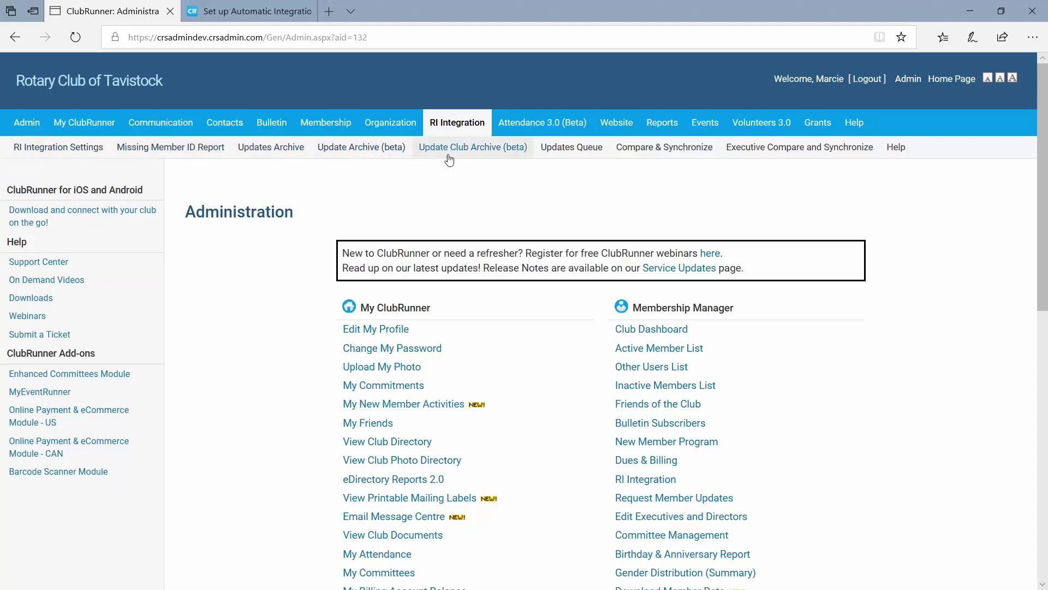
pyautogui.click(70, 151)
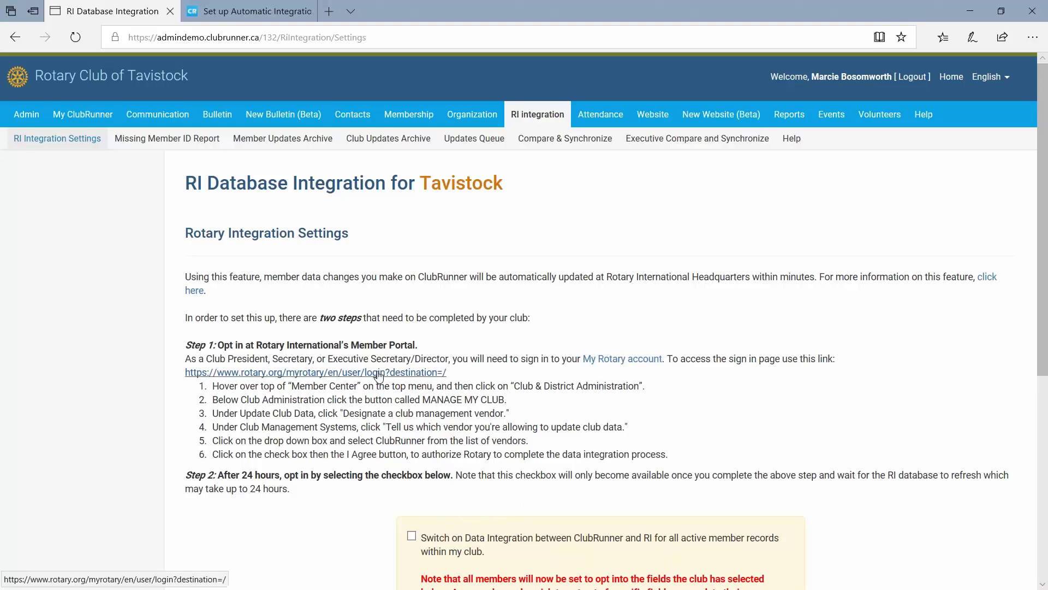
# Check the integration checkbox, then view the 'Set up Automatic Integration' support article.
pyautogui.scroll(-2, 410, 483)
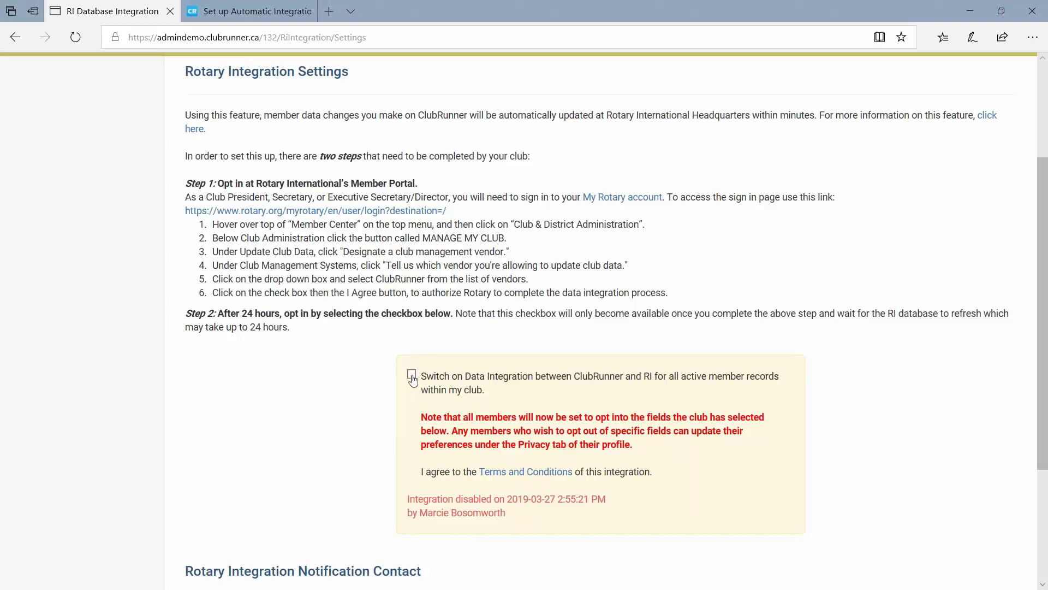
pyautogui.click(217, 3)
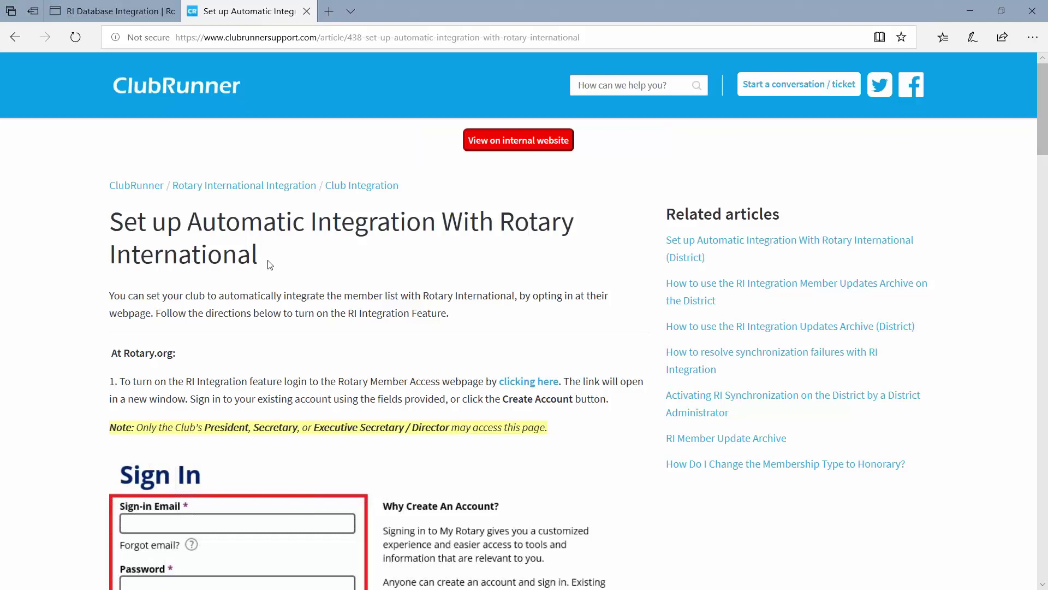
pyautogui.moveTo(270, 263); pyautogui.dragTo(113, 214)
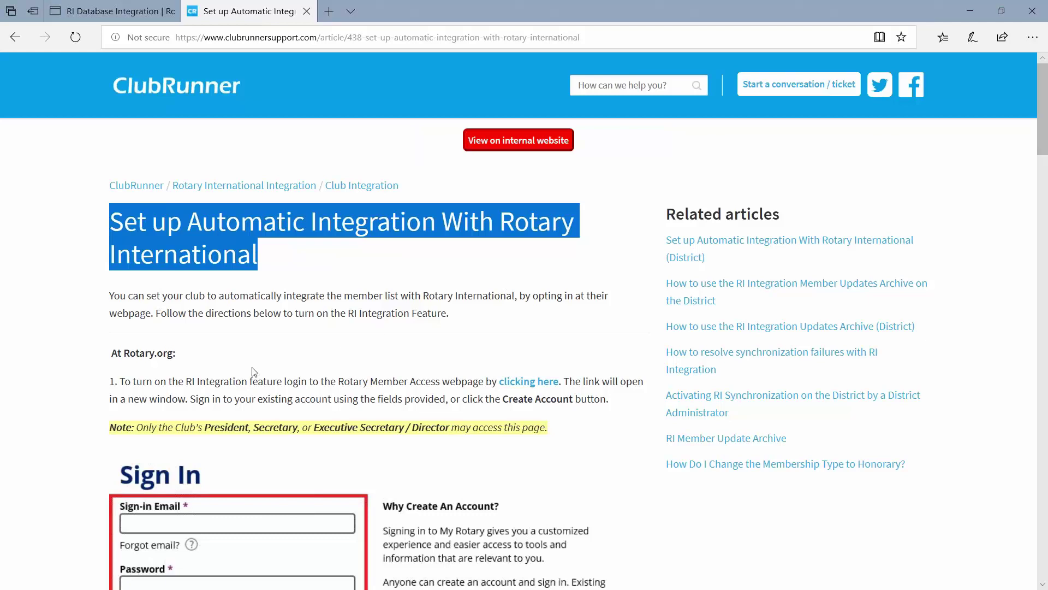
pyautogui.scroll(-3, 251, 371)
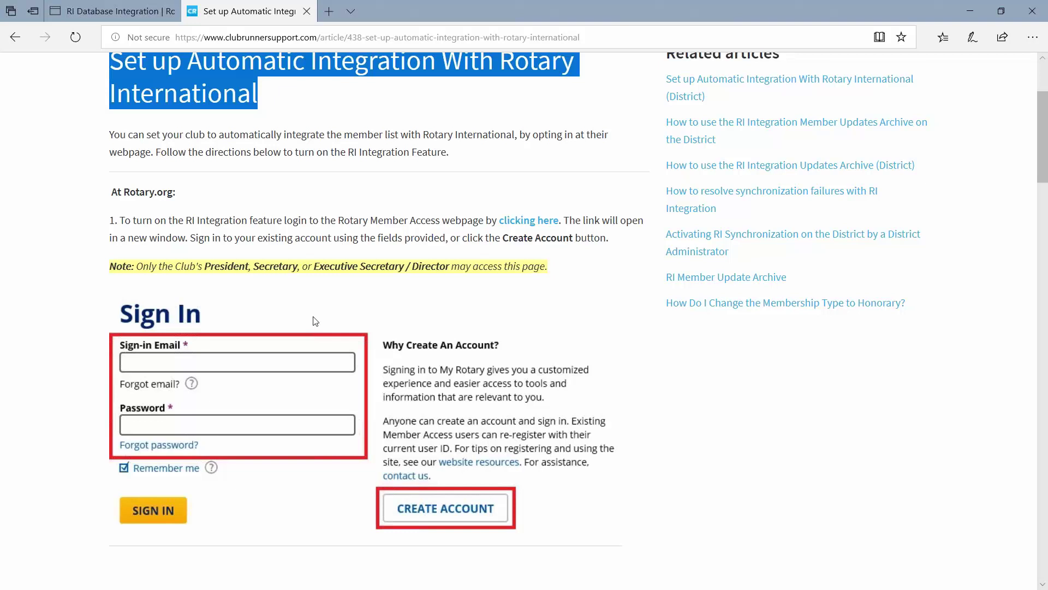
pyautogui.click(409, 220)
pyautogui.scroll(3, 408, 220)
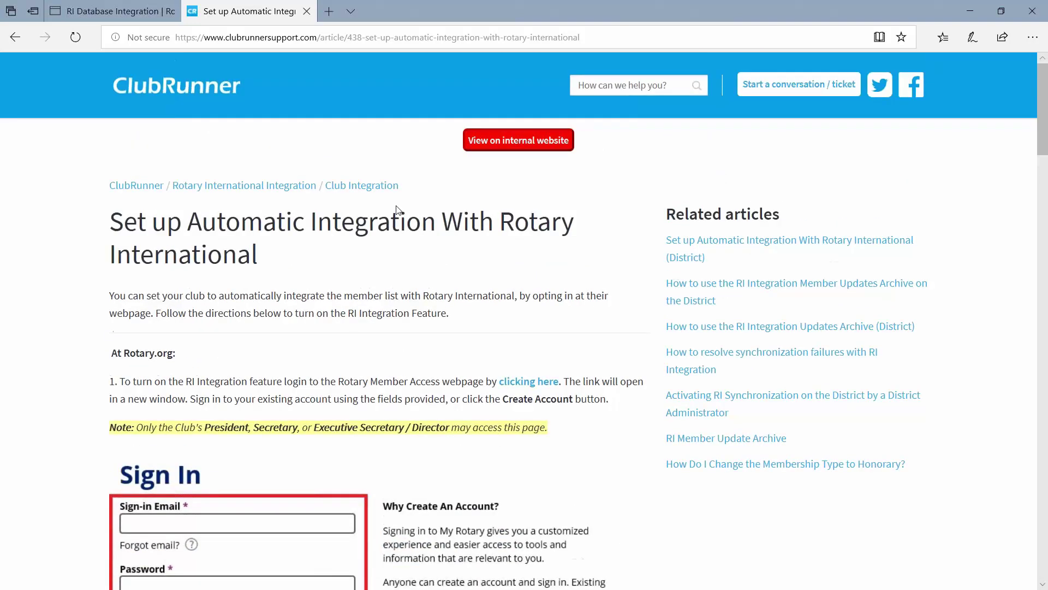
pyautogui.moveTo(140, 22)
pyautogui.scroll(-4, 617, 272)
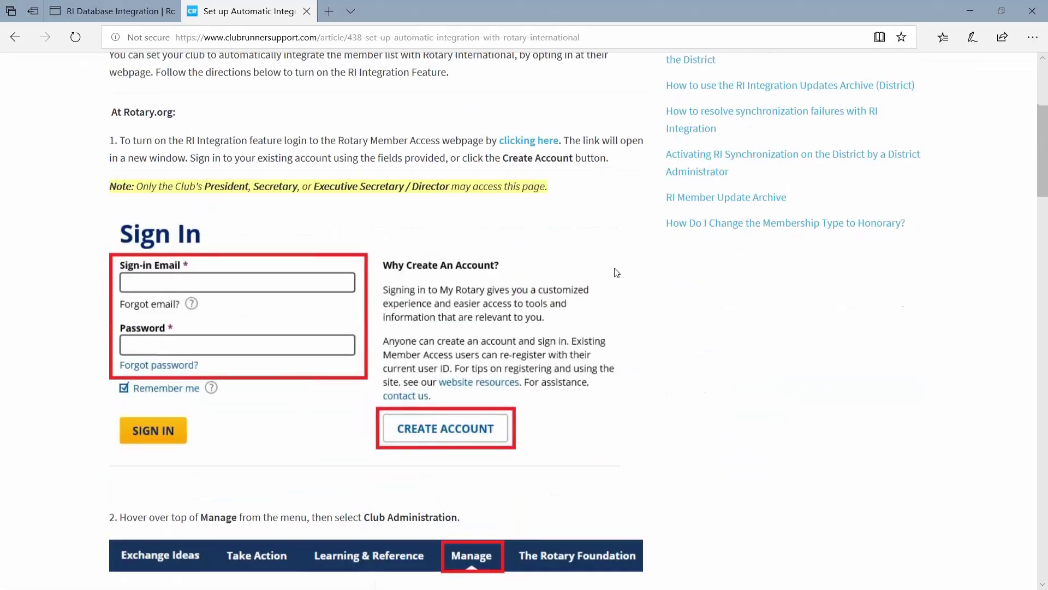
pyautogui.scroll(4, 344, 248)
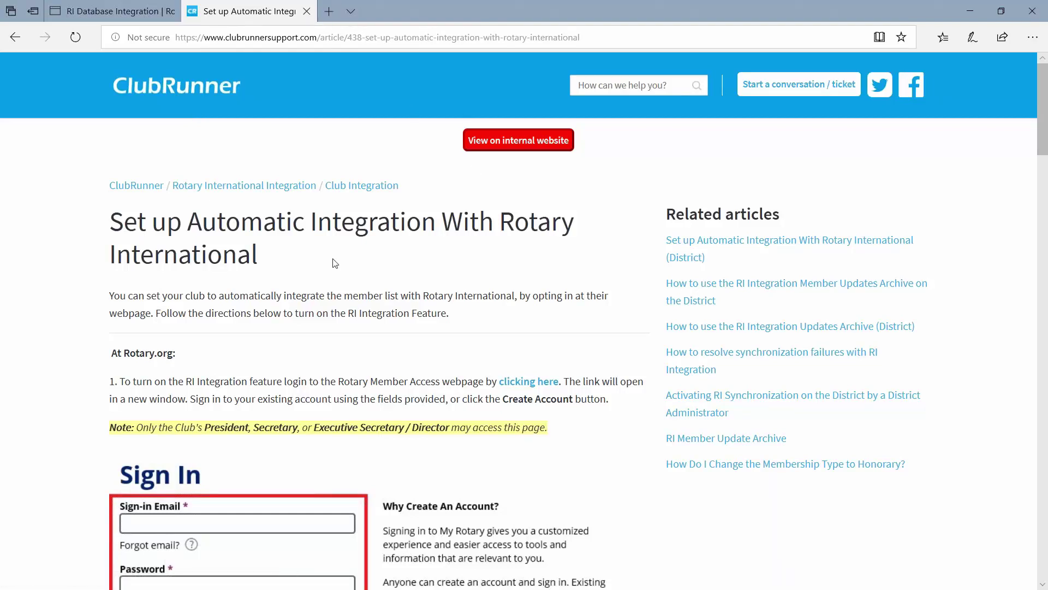
# Highlight the article title and read through setup steps 2–7.
pyautogui.moveTo(112, 219); pyautogui.dragTo(279, 258)
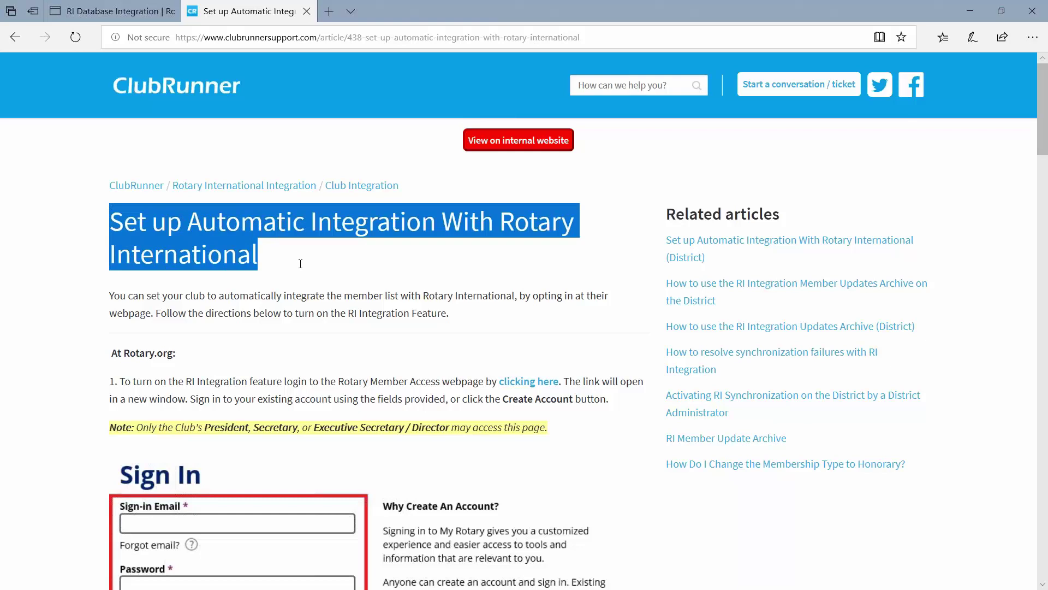
pyautogui.scroll(-3, 462, 305)
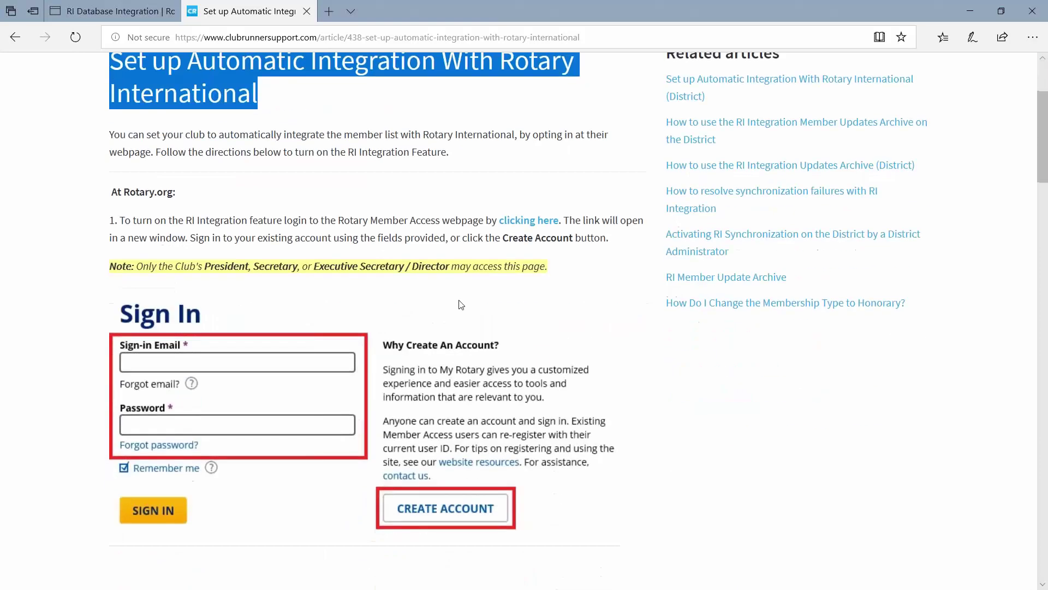
pyautogui.scroll(-2, 461, 305)
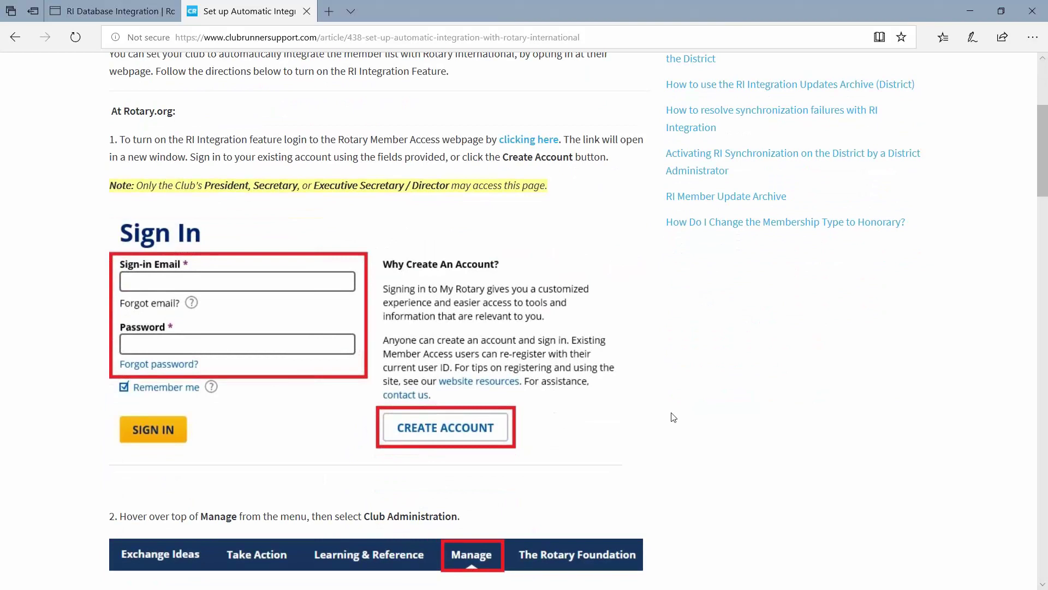
pyautogui.scroll(-2, 673, 417)
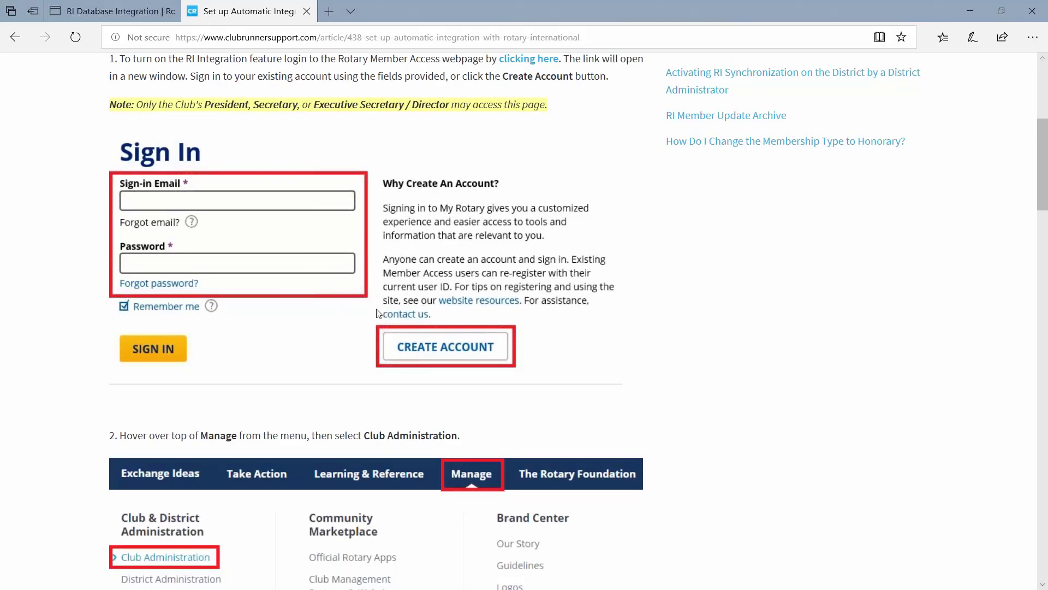
pyautogui.scroll(-5, 600, 355)
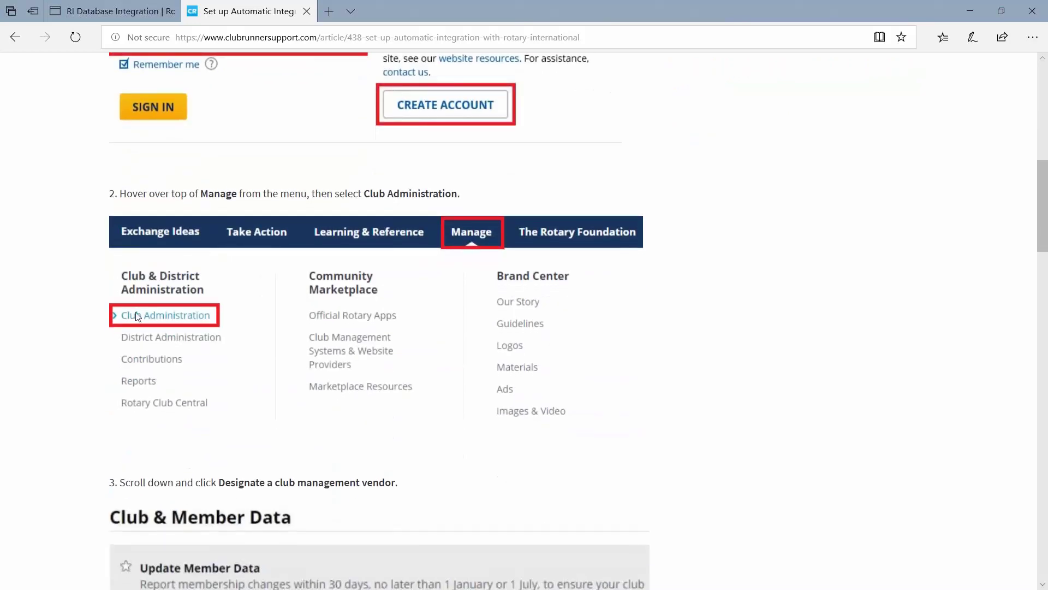
pyautogui.scroll(-3, 81, 321)
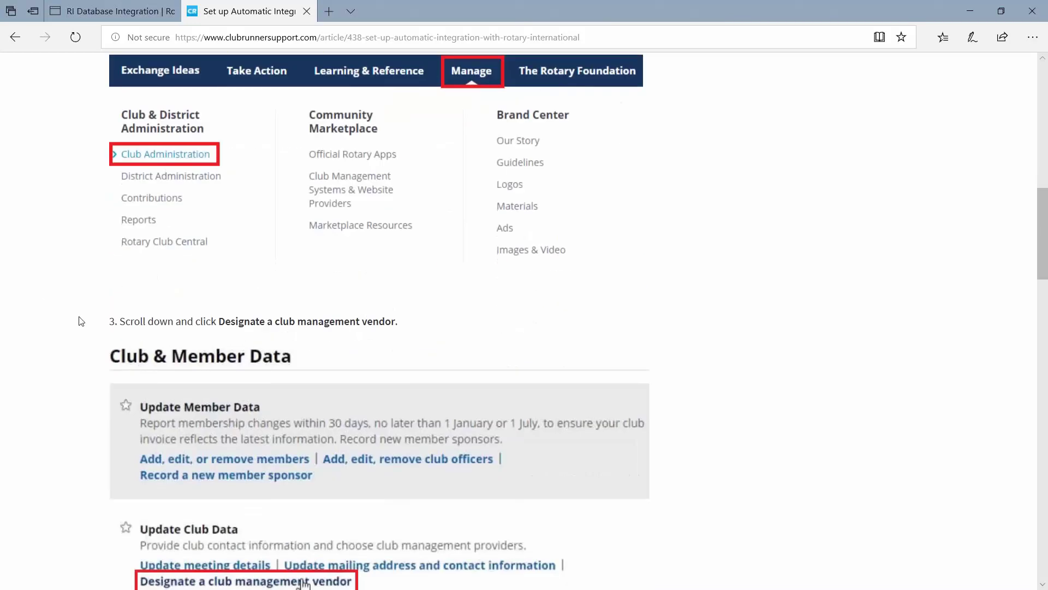
pyautogui.scroll(-3, 81, 321)
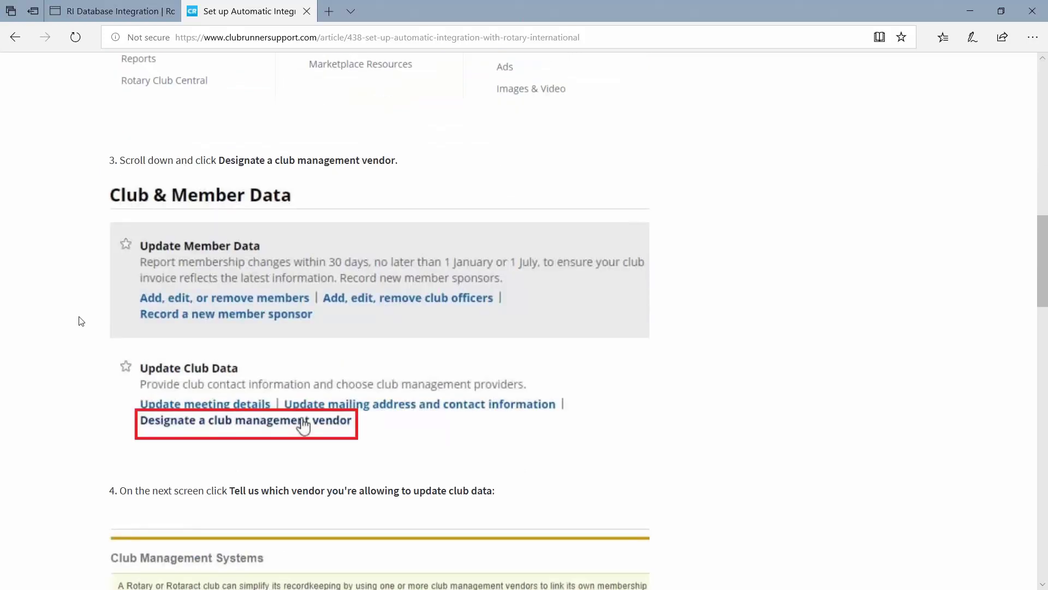
pyautogui.scroll(-2, 115, 375)
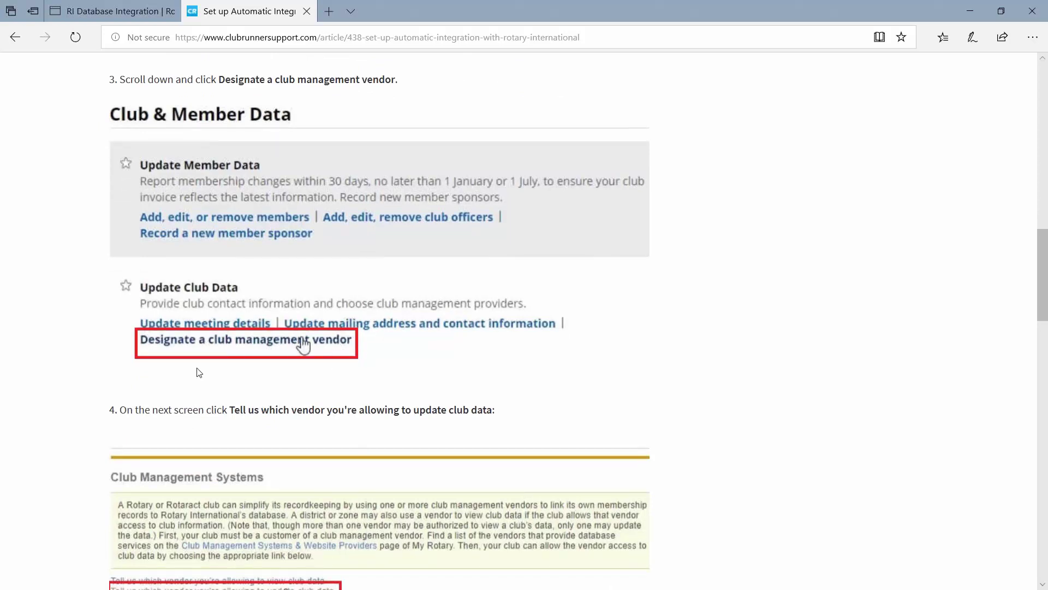
pyautogui.scroll(-7, 200, 373)
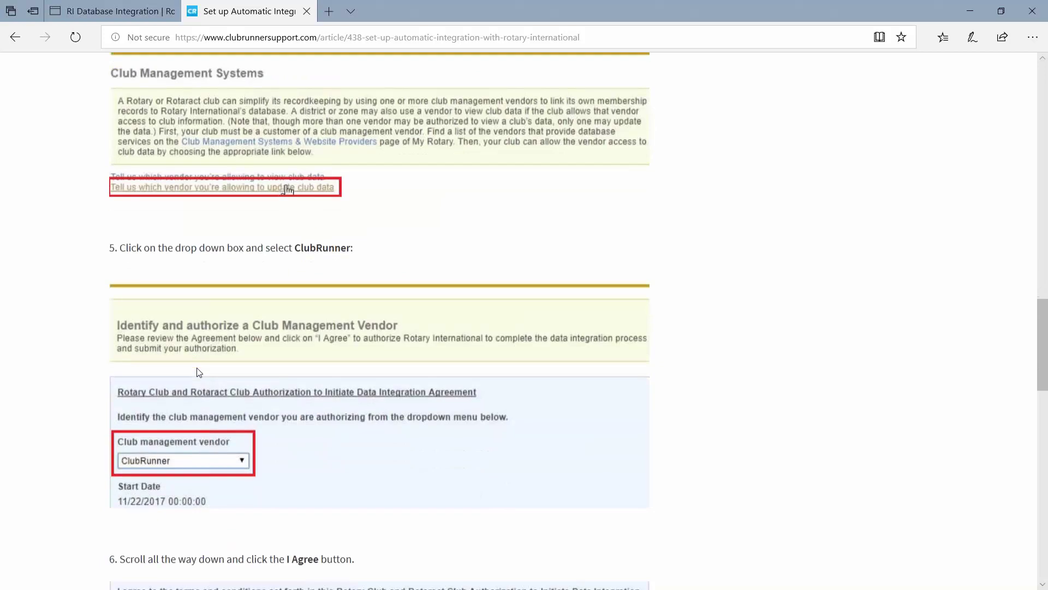
pyautogui.scroll(-2, 199, 372)
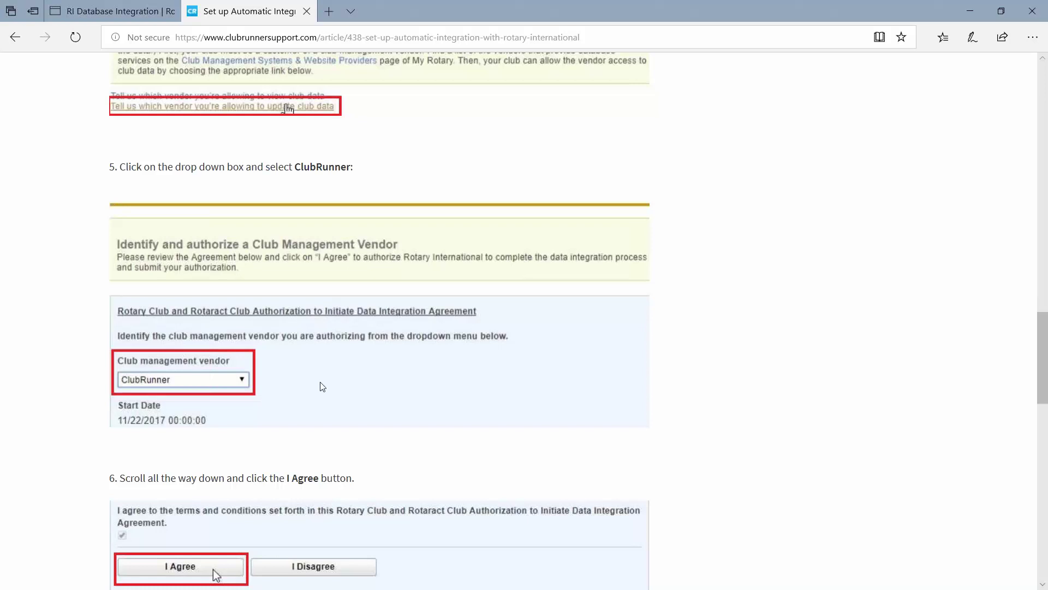
pyautogui.scroll(-3, 322, 385)
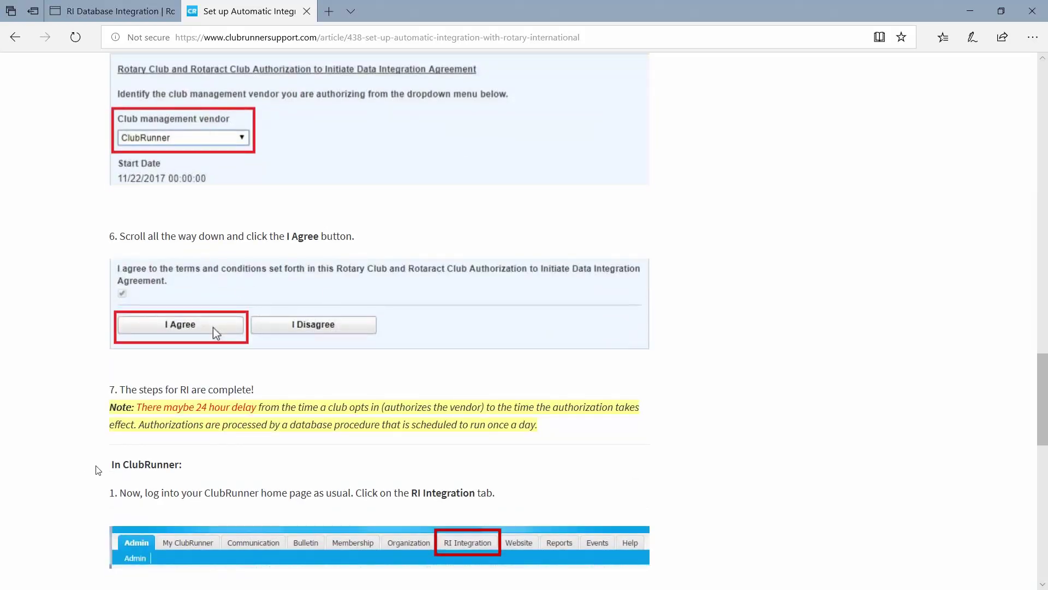
# Highlight the 'In ClubRunner:' heading and 24-hour delay note, then return to the integration settings.
pyautogui.moveTo(110, 464); pyautogui.dragTo(211, 481)
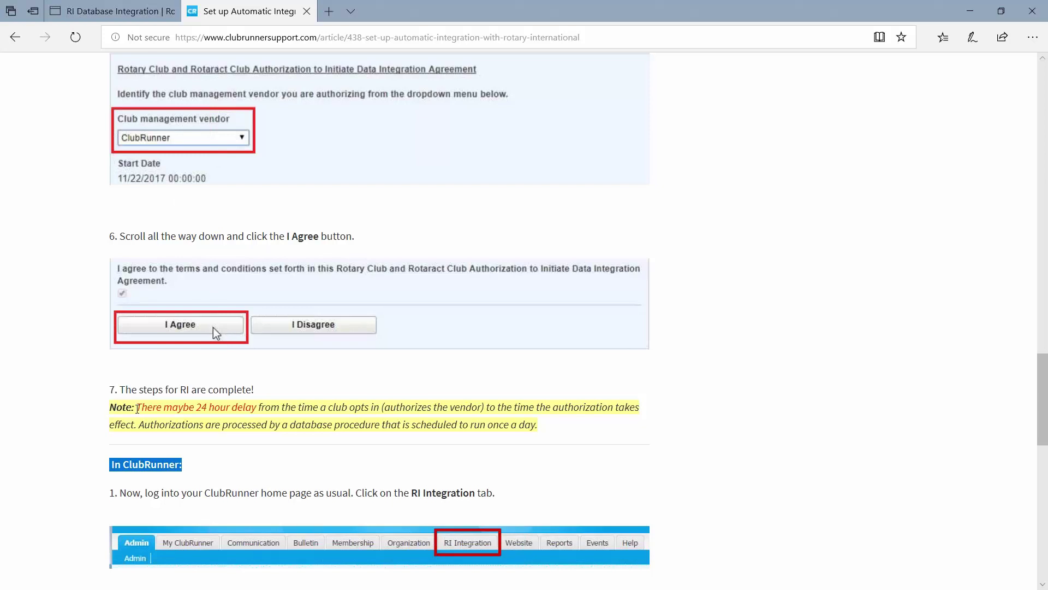
pyautogui.moveTo(136, 409); pyautogui.dragTo(265, 412)
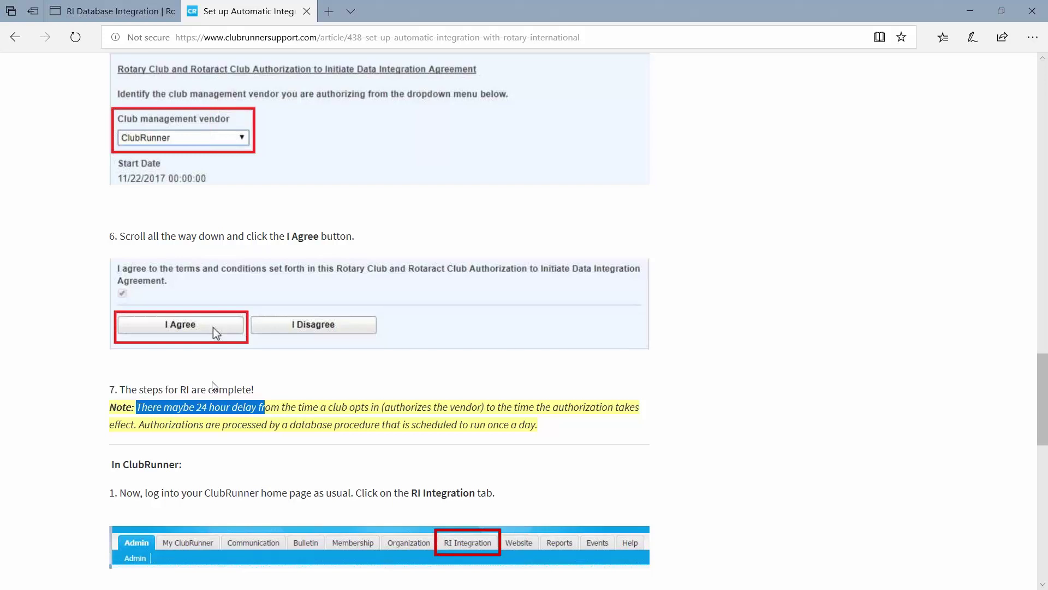
pyautogui.click(125, 12)
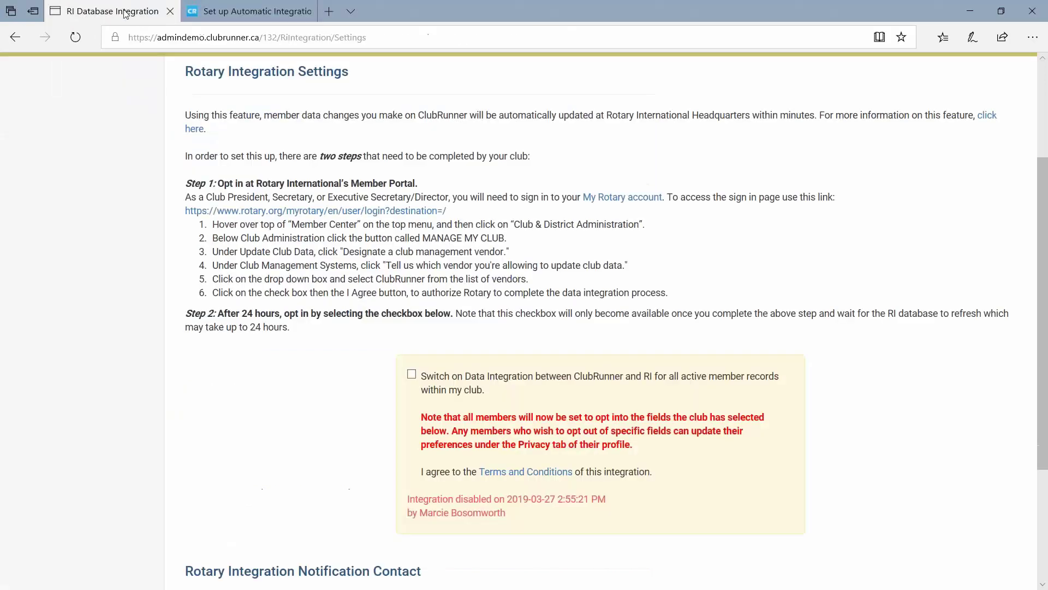
# Glance back at the help article, then settle on Rotary Integration Settings with integration still disabled.
pyautogui.scroll(-1, 515, 221)
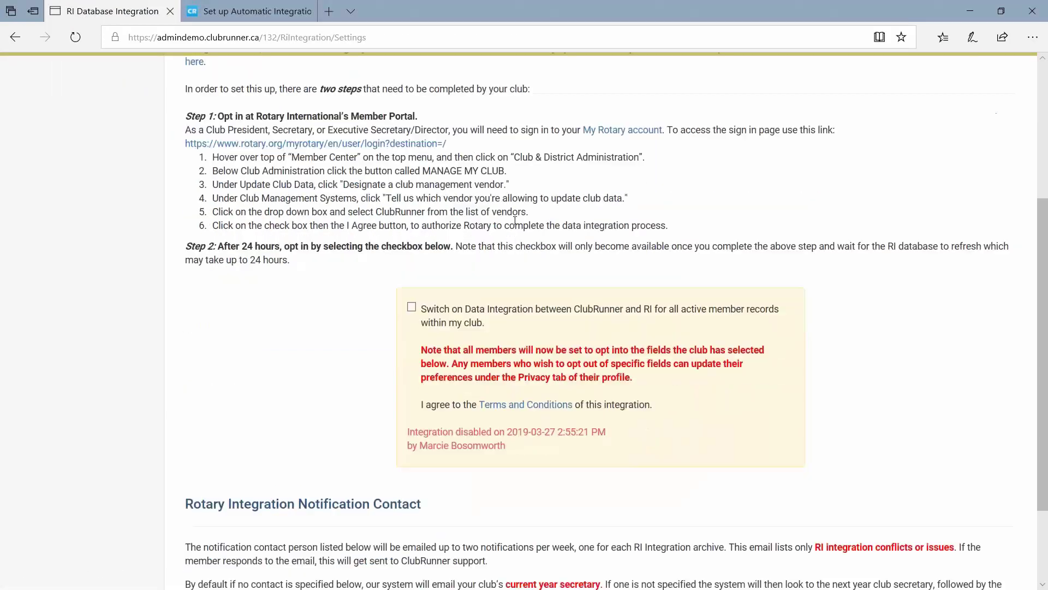
pyautogui.scroll(4, 515, 222)
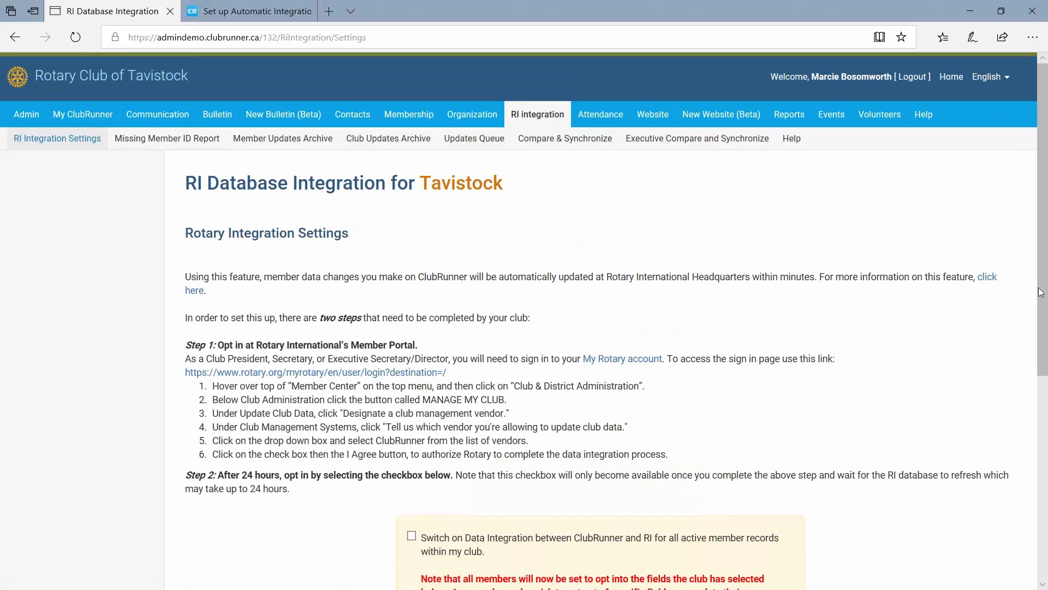
pyautogui.moveTo(1041, 302); pyautogui.dragTo(1041, 395)
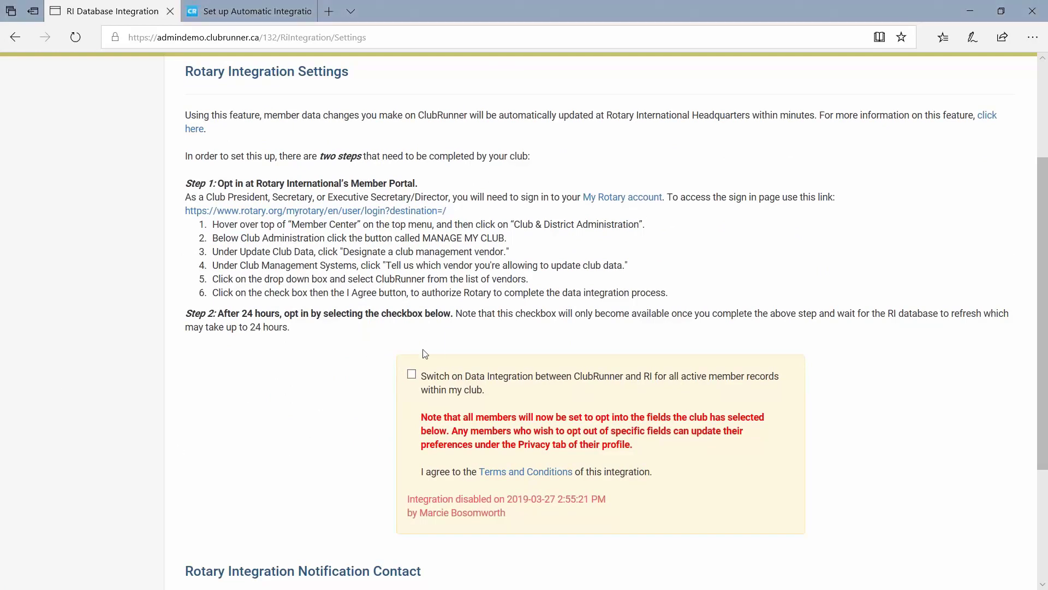
pyautogui.click(229, 6)
pyautogui.scroll(5, 380, 253)
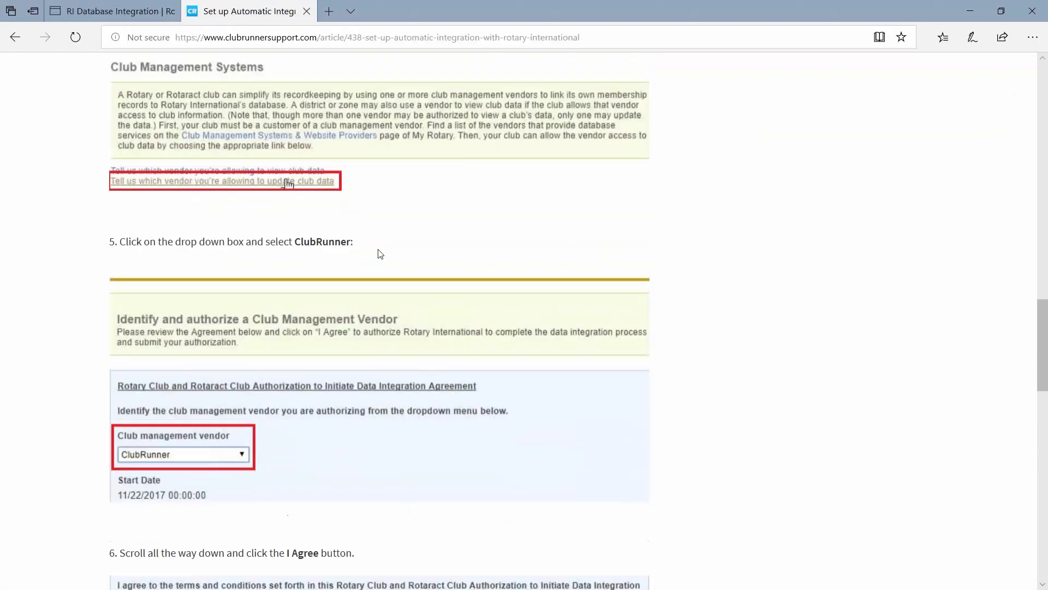
pyautogui.scroll(-5, 381, 254)
pyautogui.click(112, 6)
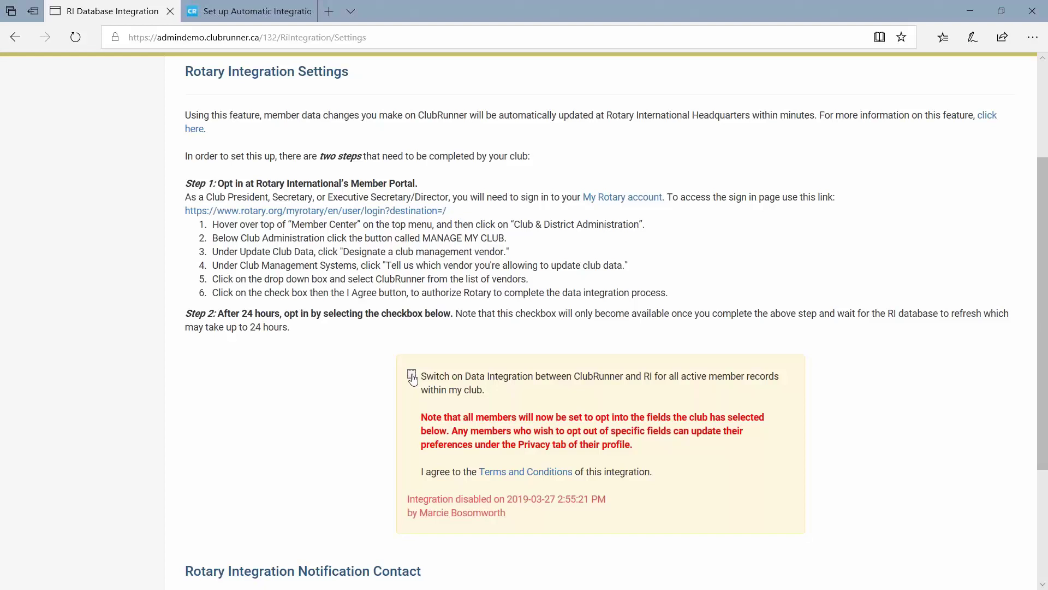
# Tick 'Switch on Data Integration between ClubRunner and RI' so the status reads Read & Update.
pyautogui.click(411, 376)
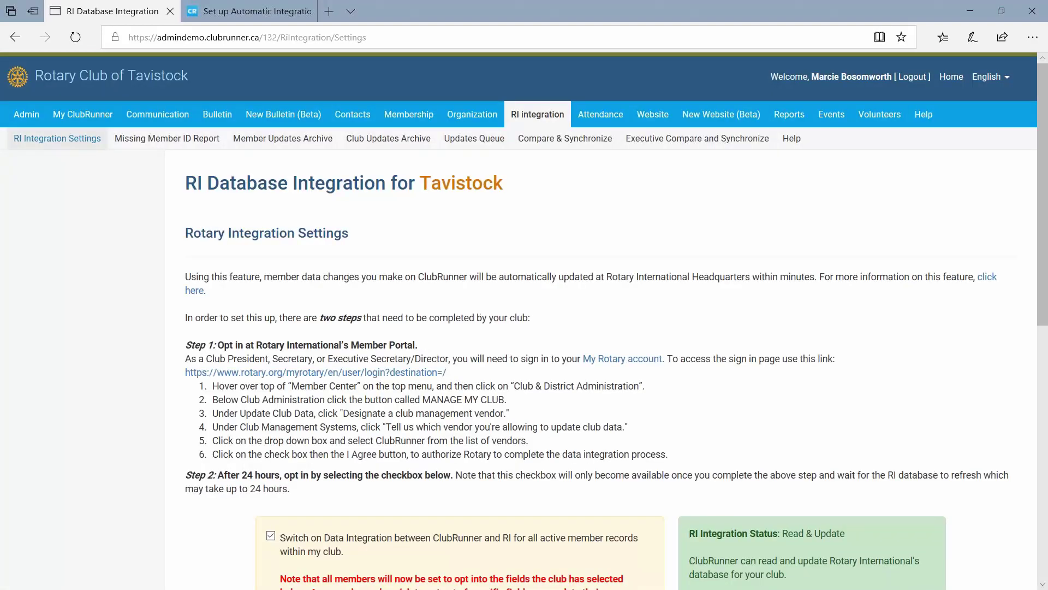
pyautogui.scroll(-2, 585, 385)
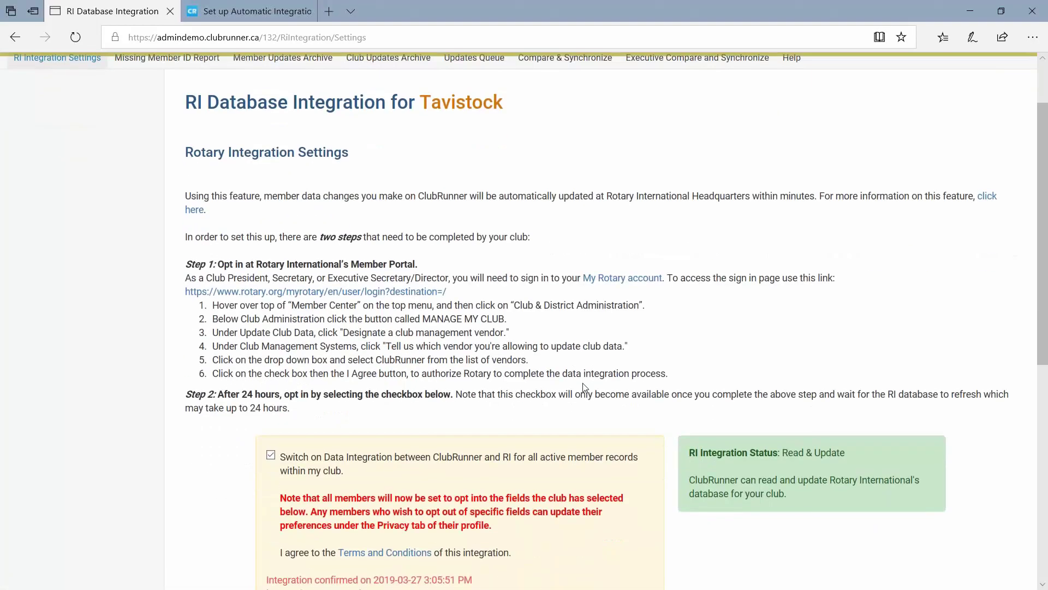
pyautogui.scroll(-1, 647, 418)
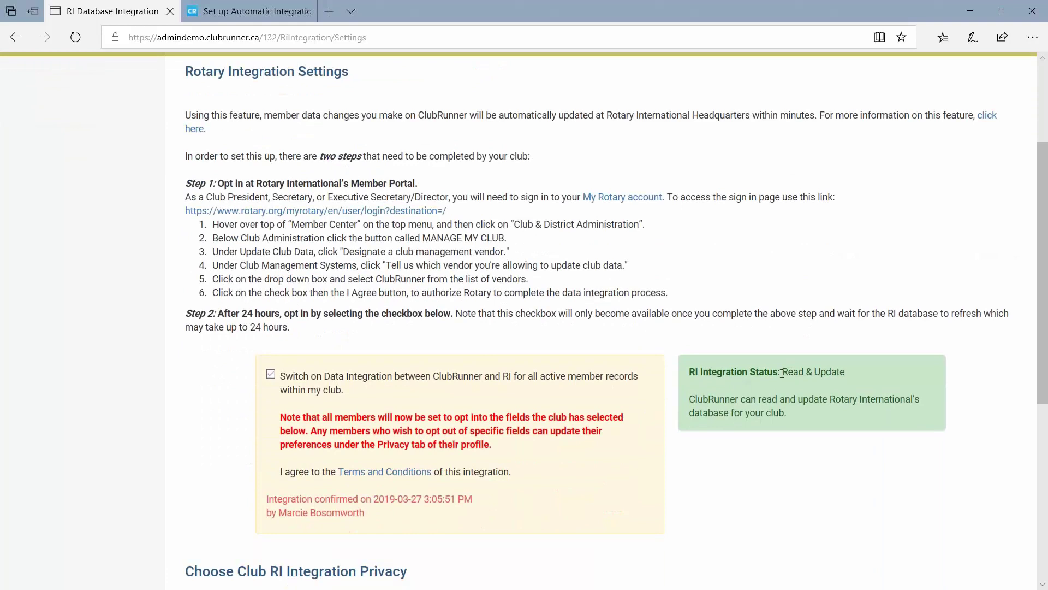
pyautogui.moveTo(781, 372); pyautogui.dragTo(853, 374)
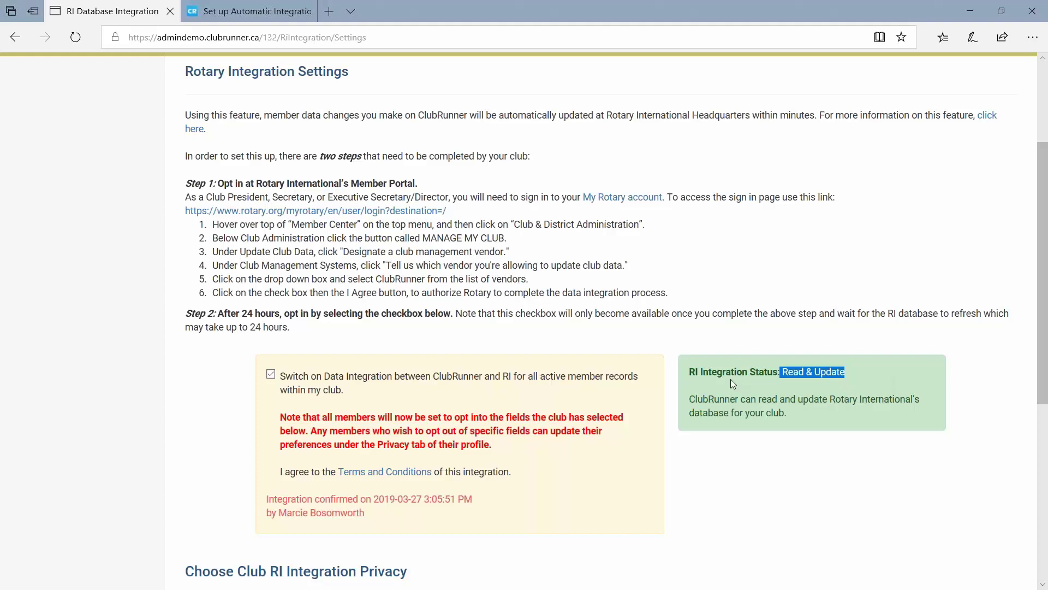
pyautogui.click(202, 443)
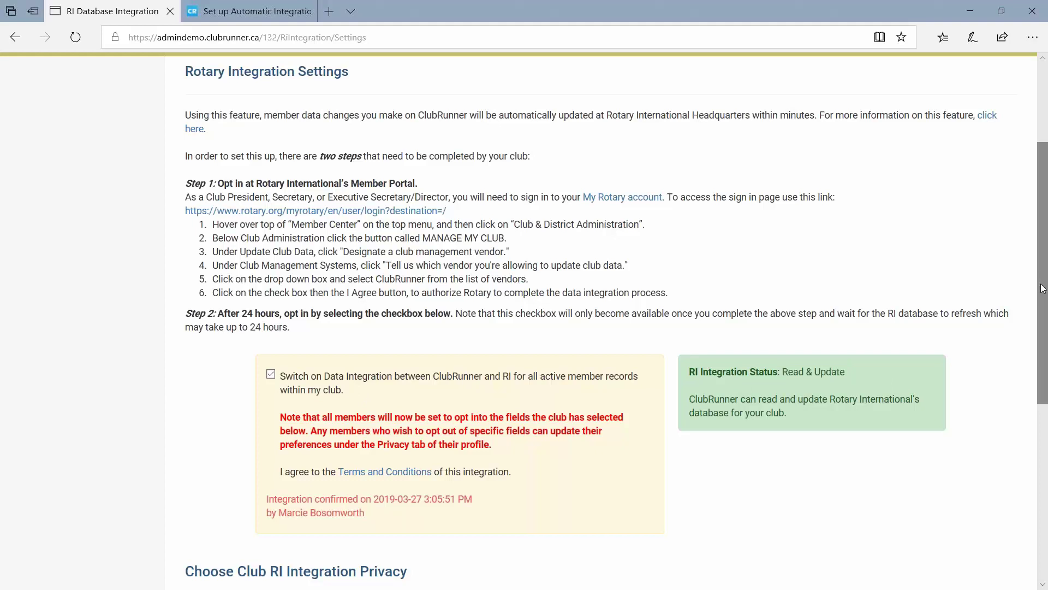
pyautogui.moveTo(1045, 298); pyautogui.dragTo(1045, 437)
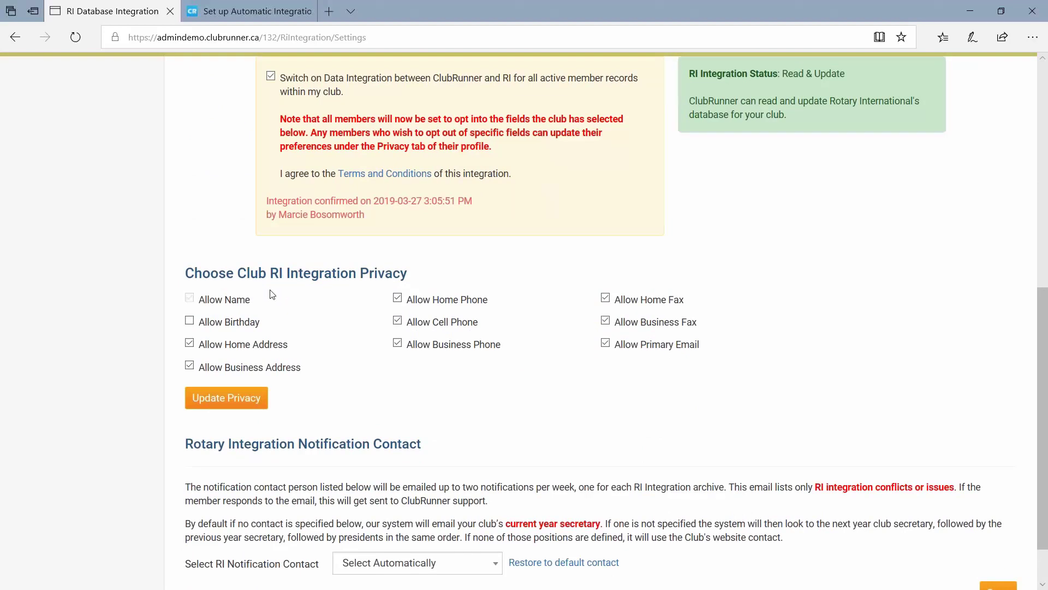
# Highlight and tick the Allow Birthday option under Club RI Integration Privacy.
pyautogui.moveTo(234, 298)
pyautogui.moveTo(191, 302)
pyautogui.moveTo(199, 328); pyautogui.dragTo(273, 329)
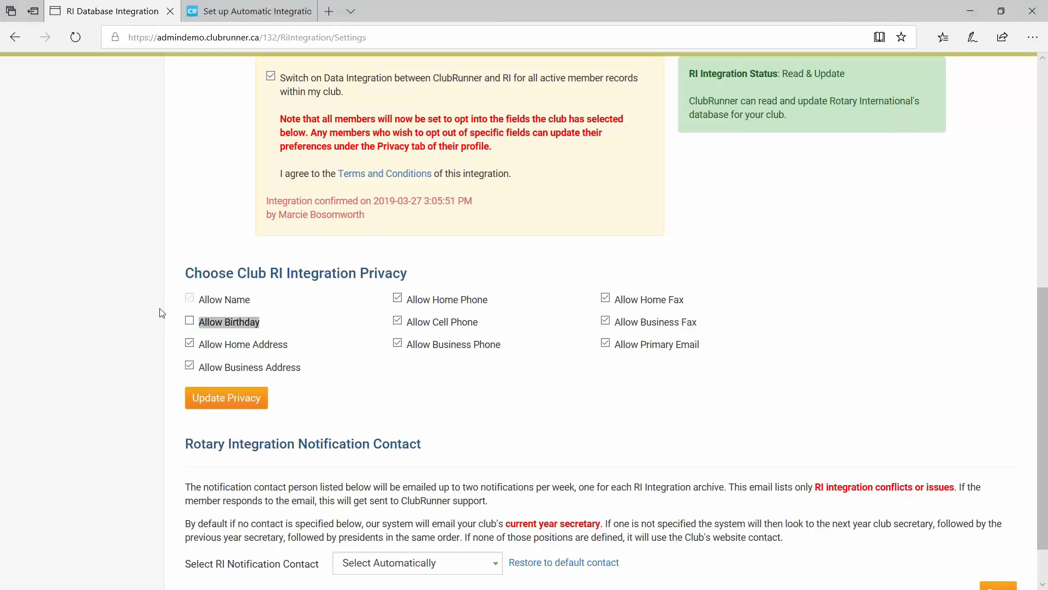
pyautogui.click(189, 322)
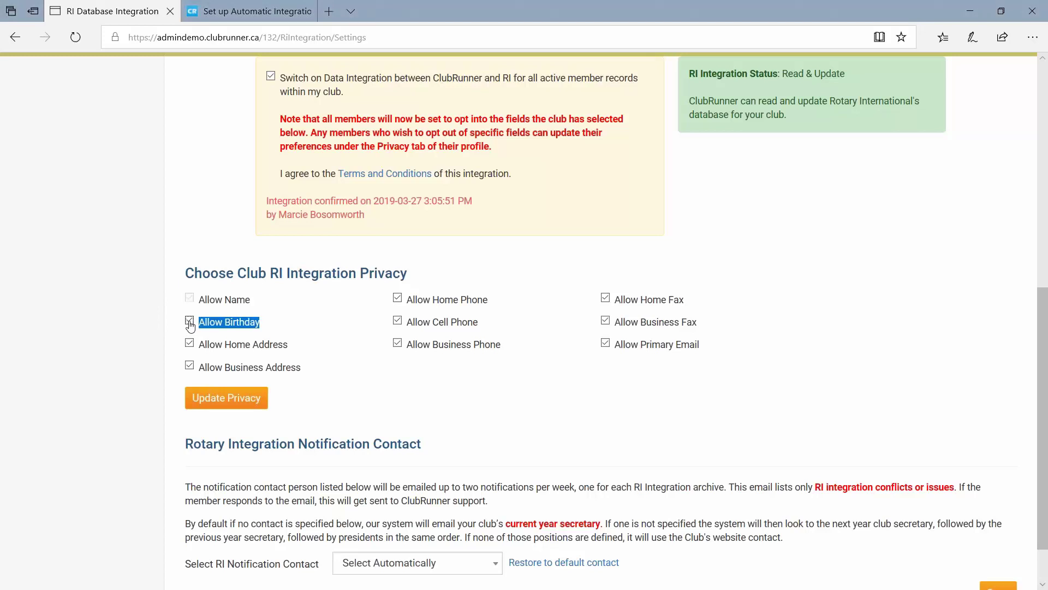
pyautogui.click(270, 328)
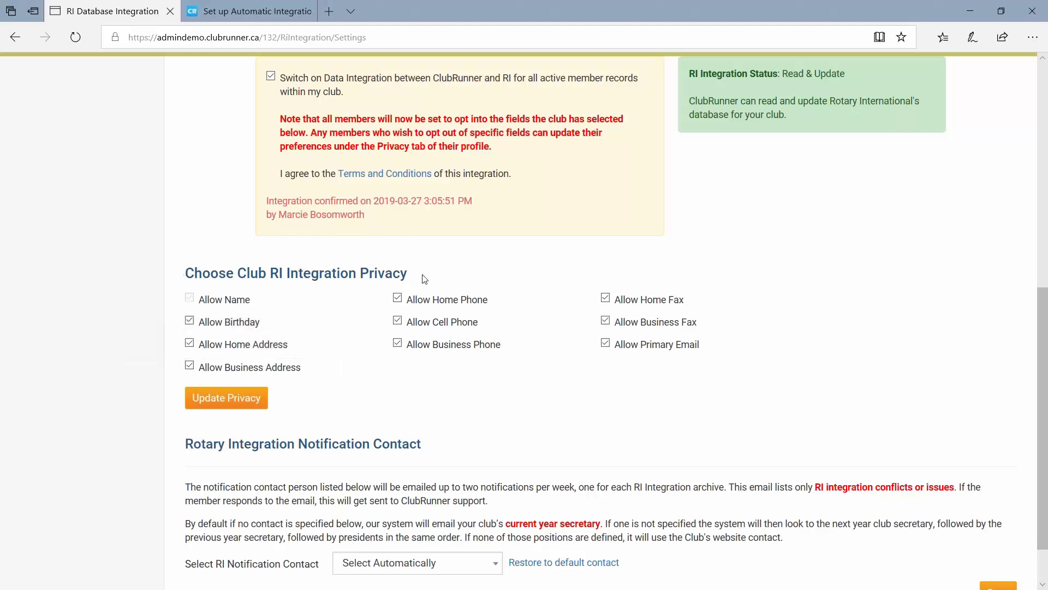
# Reload the settings page, re-tick Allow Birthday, and save with Update Privacy.
pyautogui.scroll(8, 425, 279)
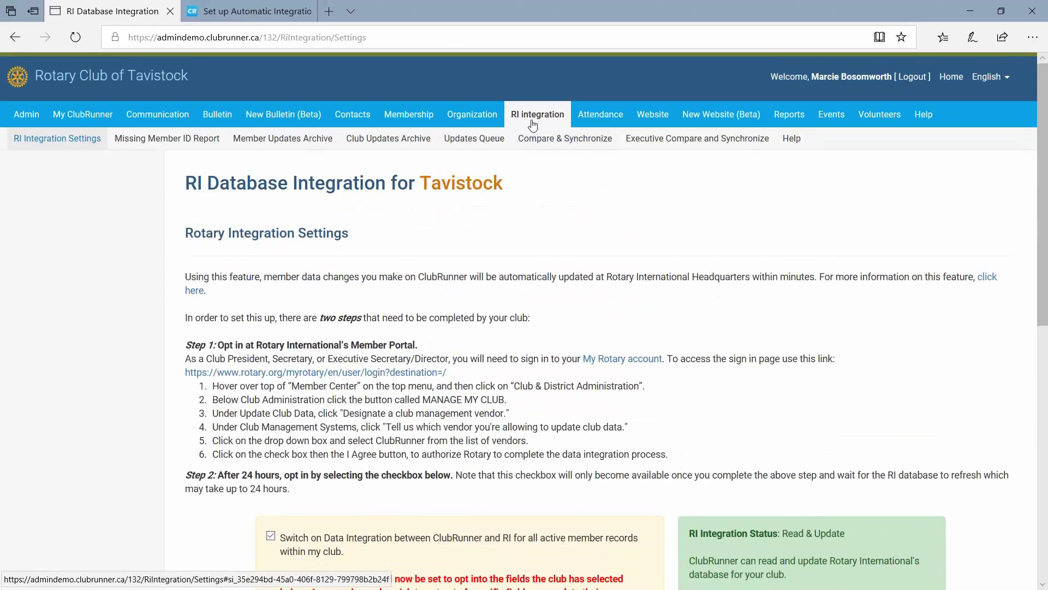
pyautogui.click(34, 141)
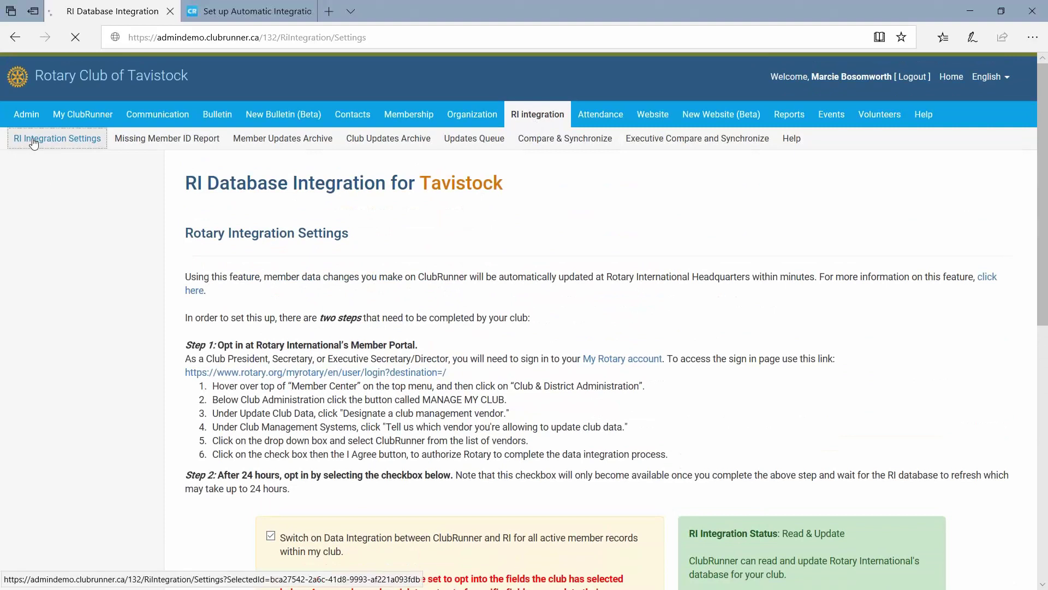
pyautogui.scroll(-7, 415, 273)
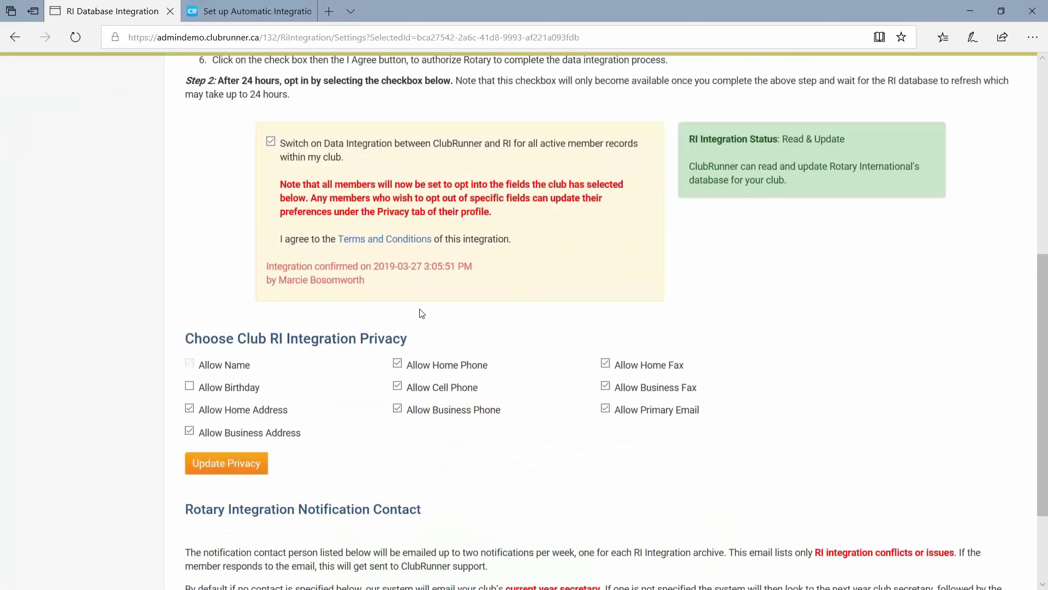
pyautogui.scroll(-2, 422, 313)
pyautogui.moveTo(225, 276)
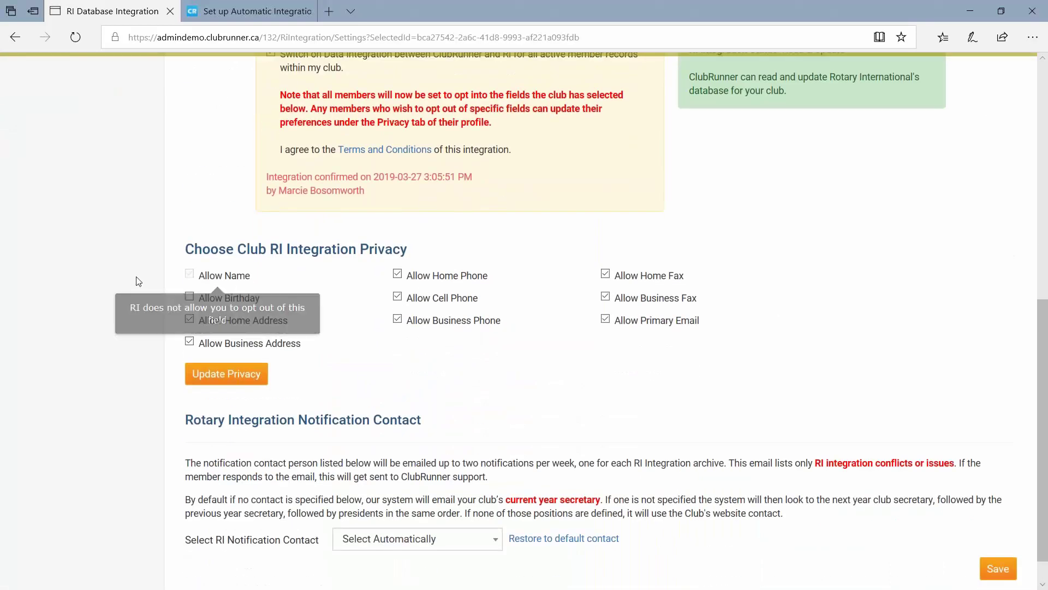
pyautogui.click(189, 297)
pyautogui.click(234, 378)
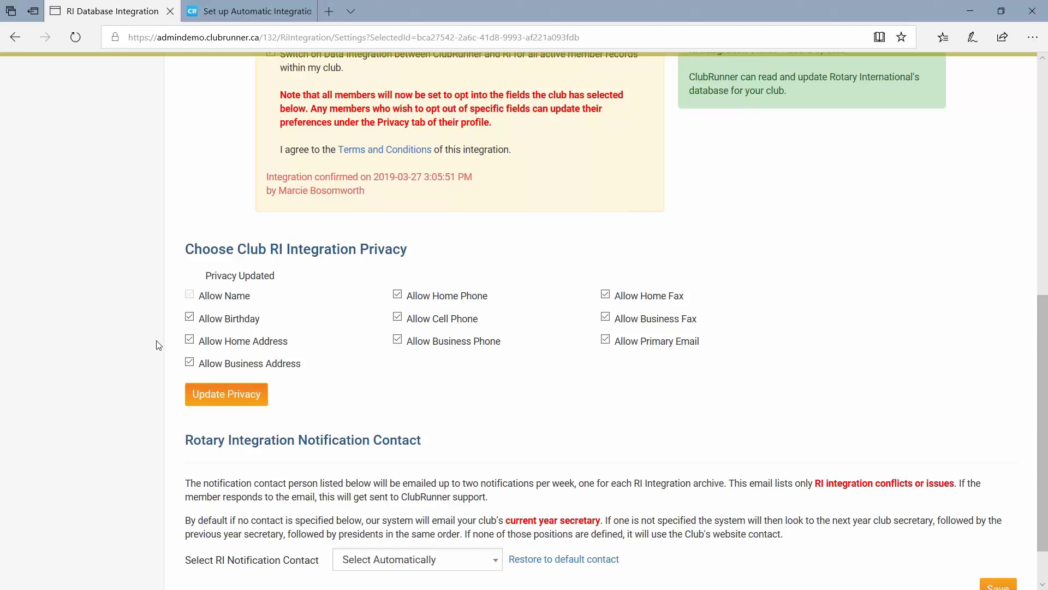
pyautogui.scroll(-2, 159, 345)
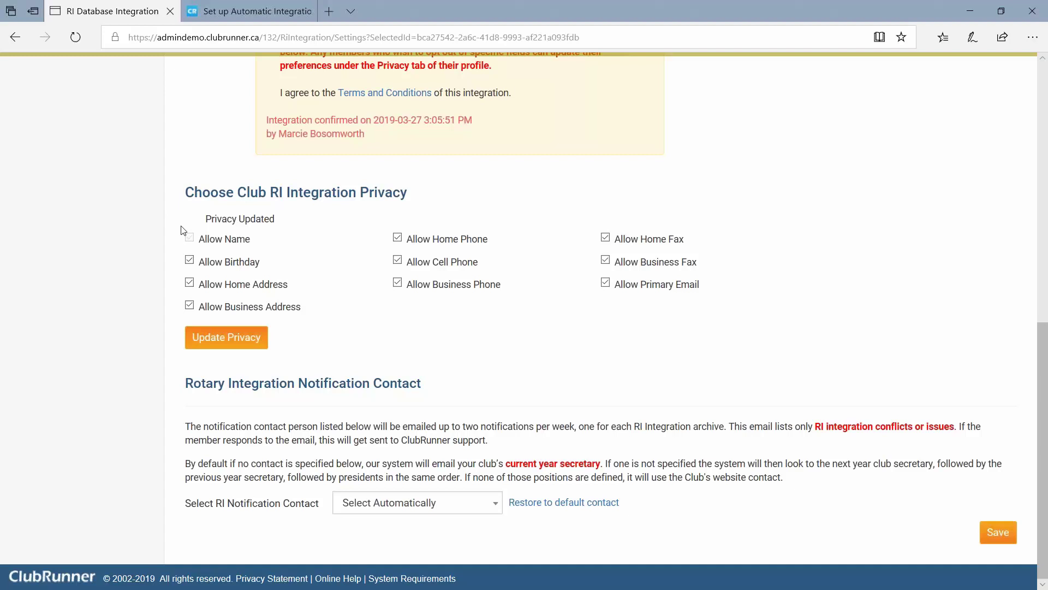
pyautogui.scroll(6, 182, 230)
pyautogui.scroll(3, 182, 229)
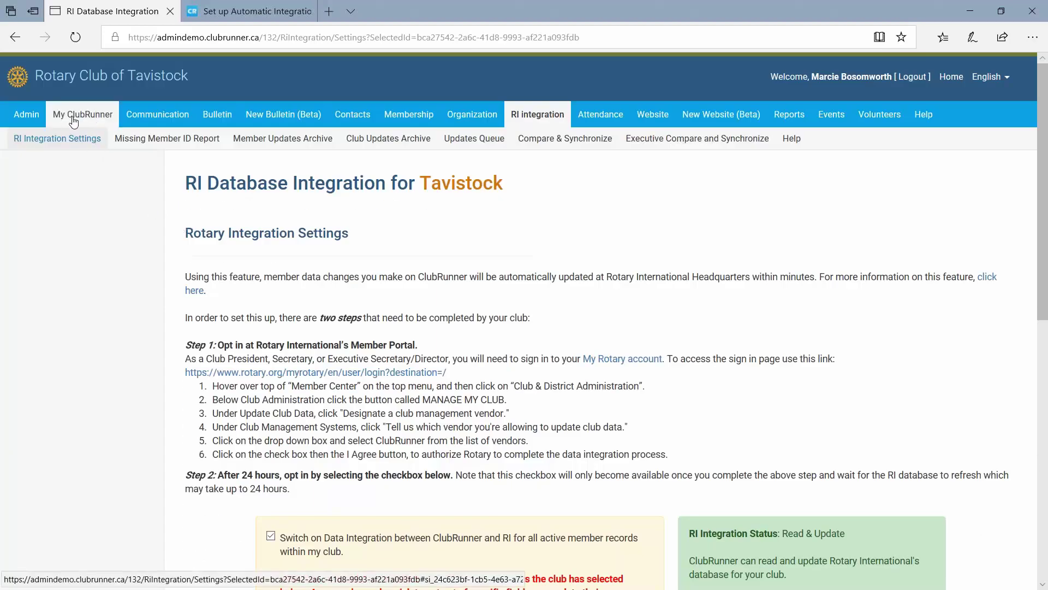
# Open My Profile's Privacy tab and highlight Allow Birthday marked Club Opted In.
pyautogui.moveTo(66, 120)
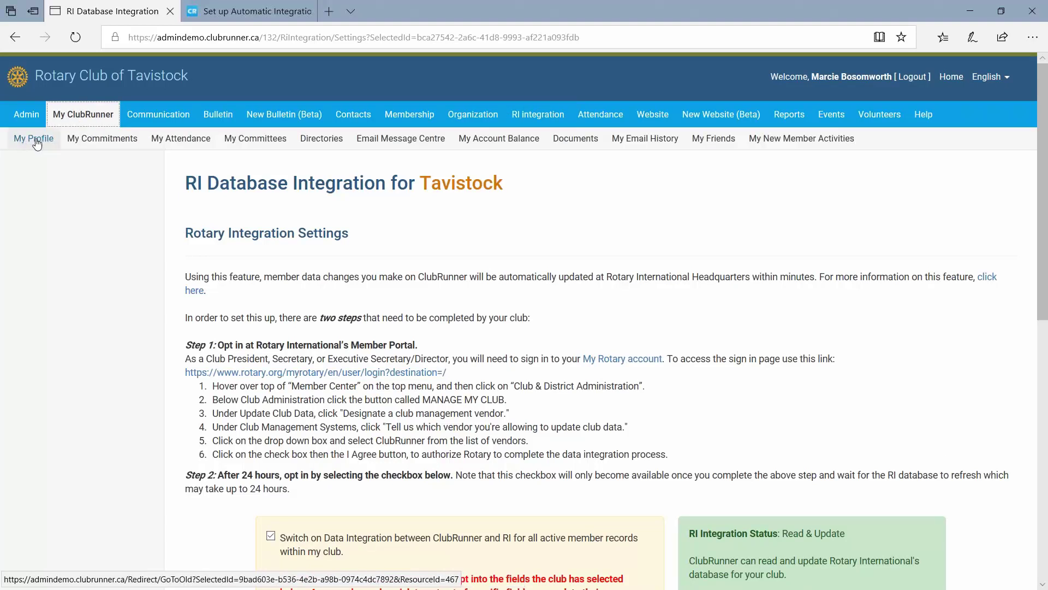
pyautogui.click(33, 141)
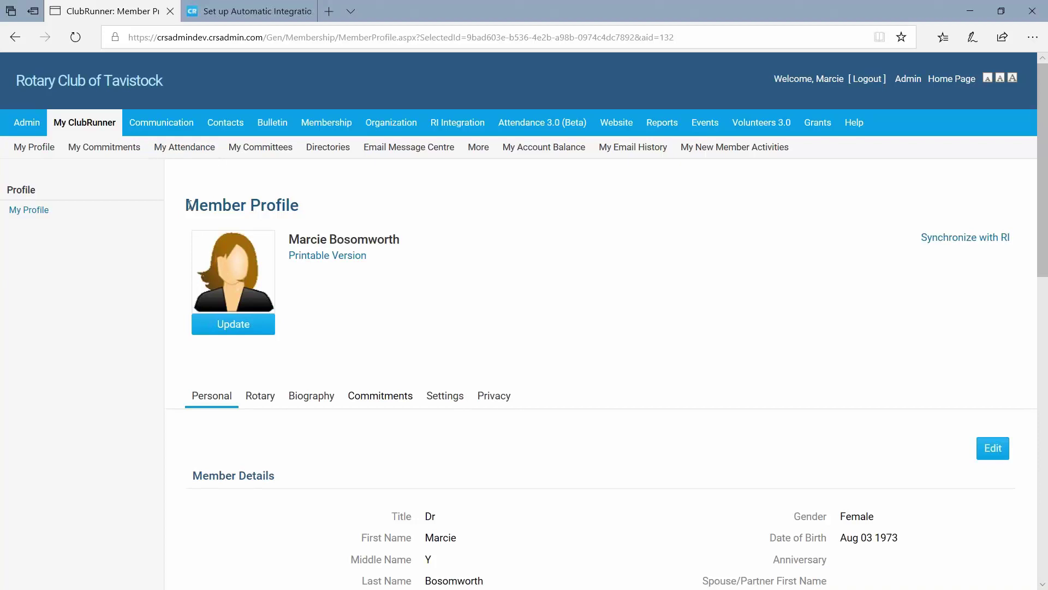
pyautogui.moveTo(188, 205); pyautogui.dragTo(326, 206)
pyautogui.click(326, 206)
pyautogui.click(495, 399)
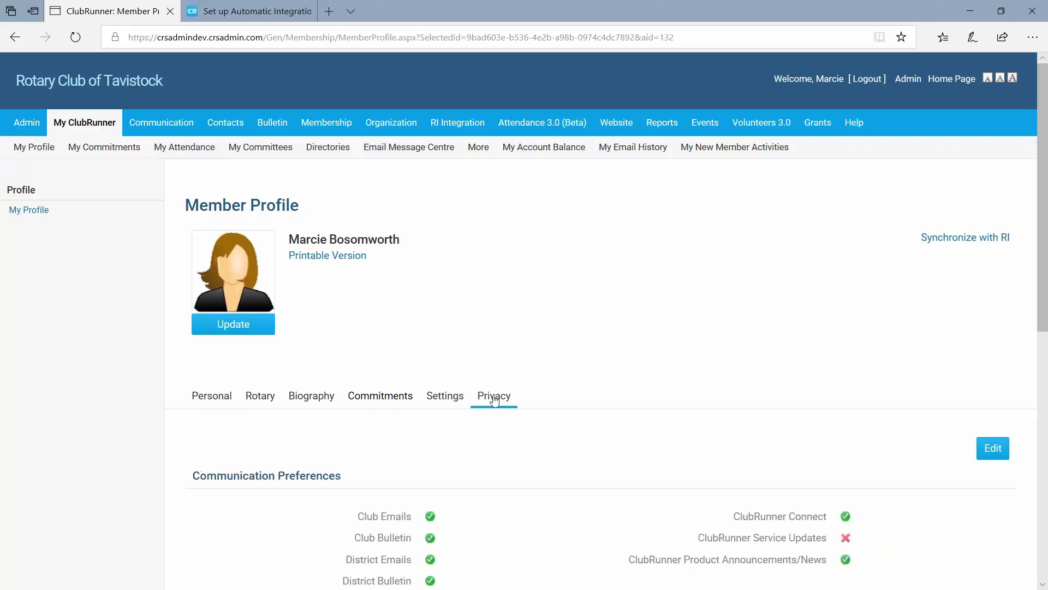
pyautogui.moveTo(1041, 293); pyautogui.dragTo(1044, 503)
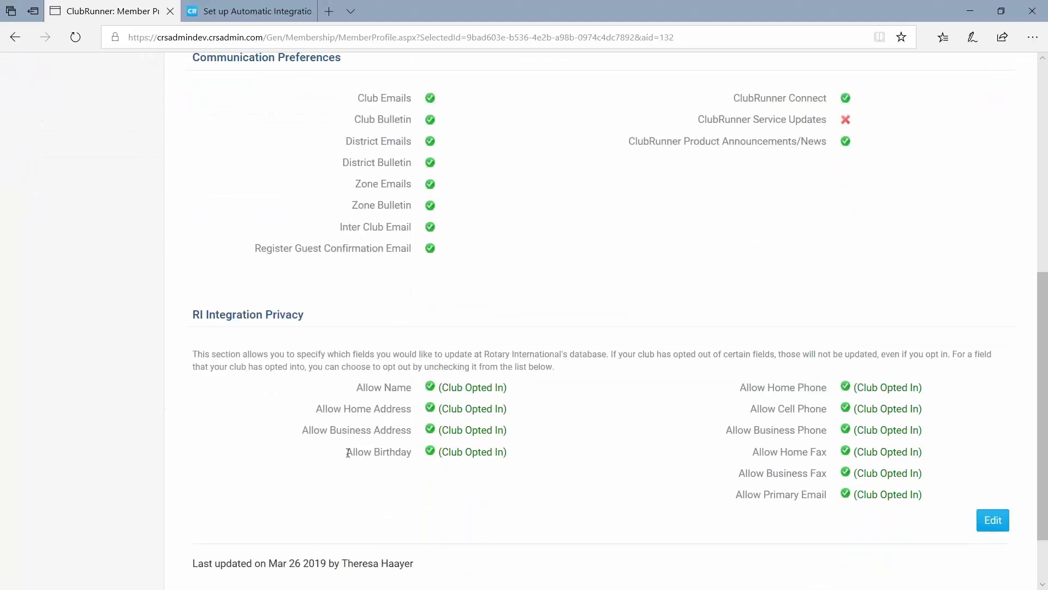
pyautogui.moveTo(348, 452); pyautogui.dragTo(412, 457)
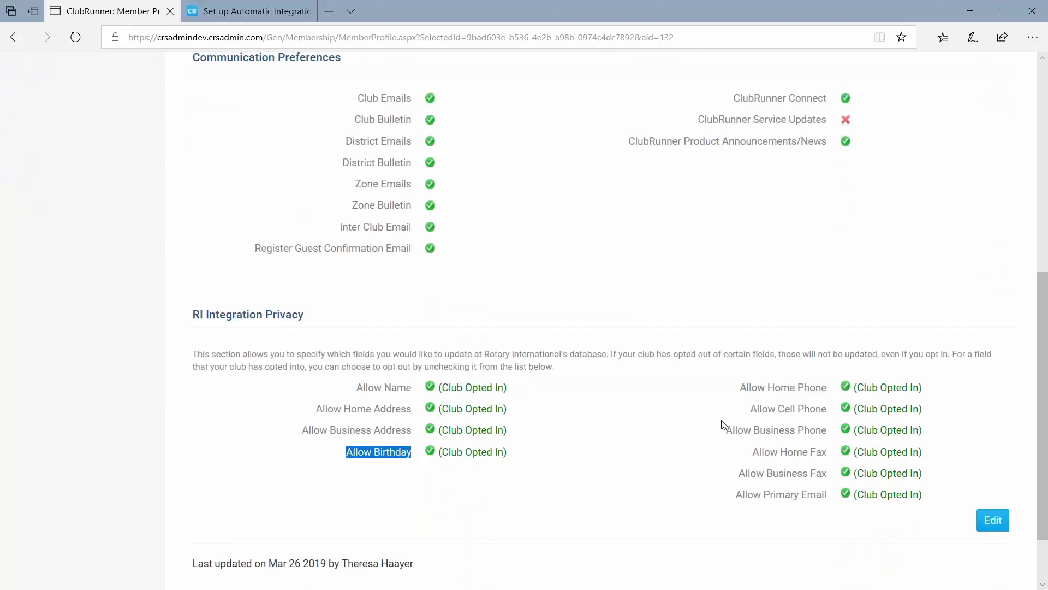
# Edit the profile's privacy settings and save the member's birthday opt-out.
pyautogui.click(991, 523)
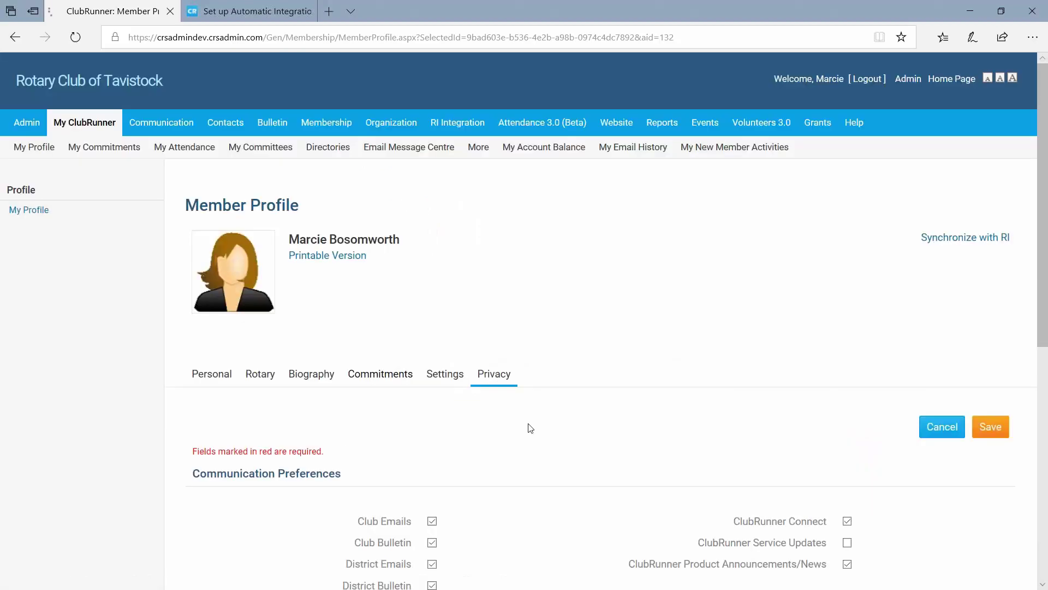
pyautogui.scroll(-5, 501, 431)
pyautogui.scroll(-3, 483, 434)
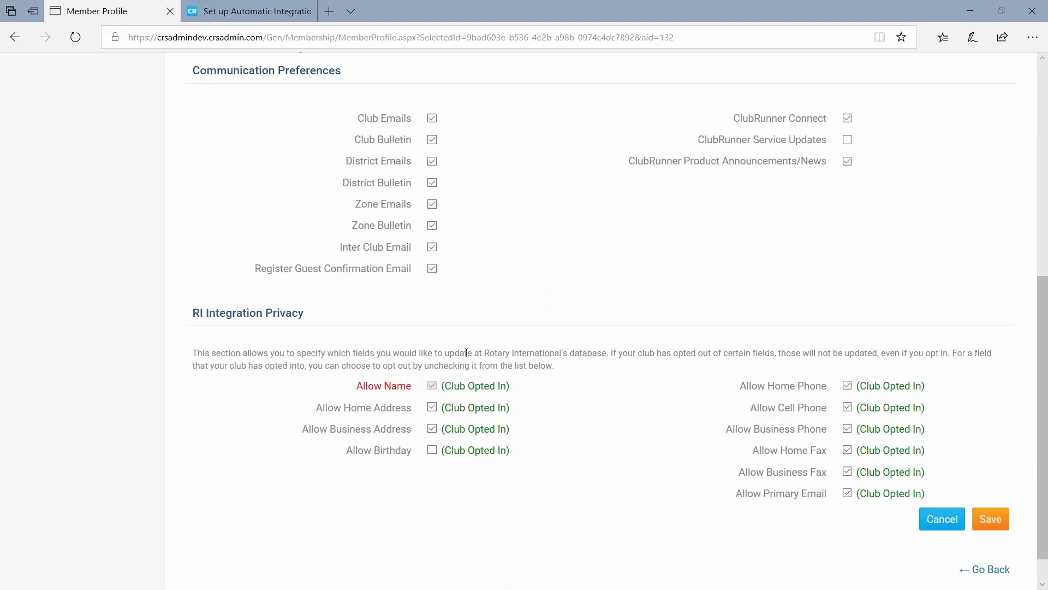
pyautogui.scroll(10, 362, 330)
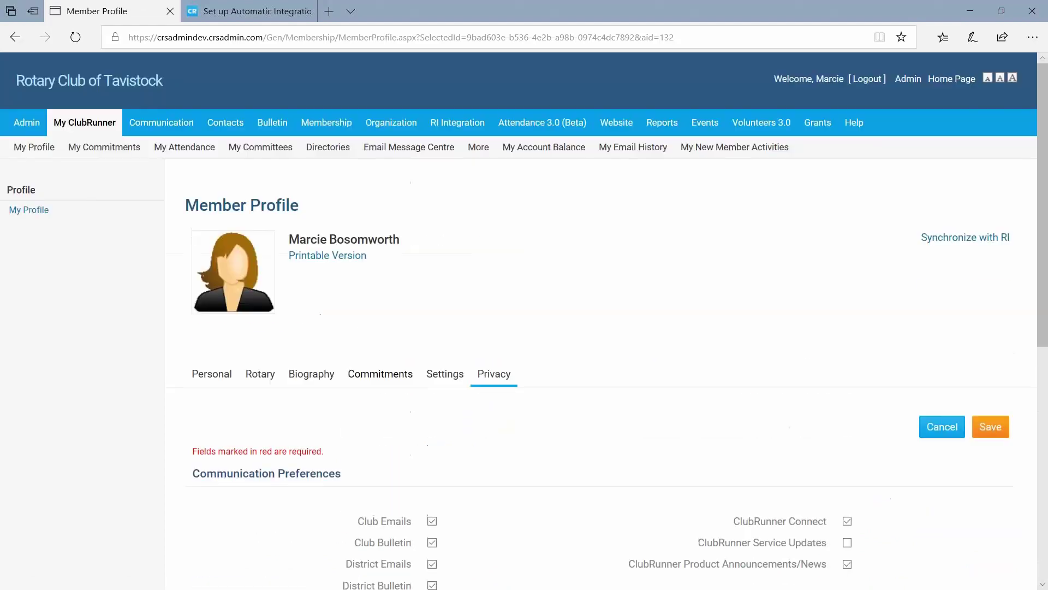
pyautogui.doubleClick(303, 239)
pyautogui.scroll(-8, 303, 239)
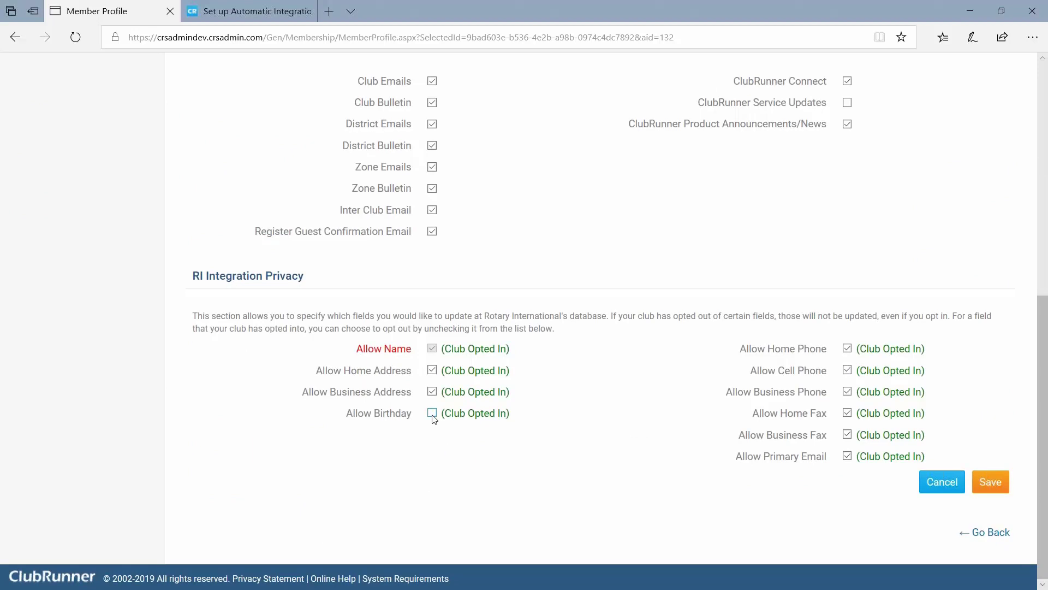
pyautogui.click(990, 484)
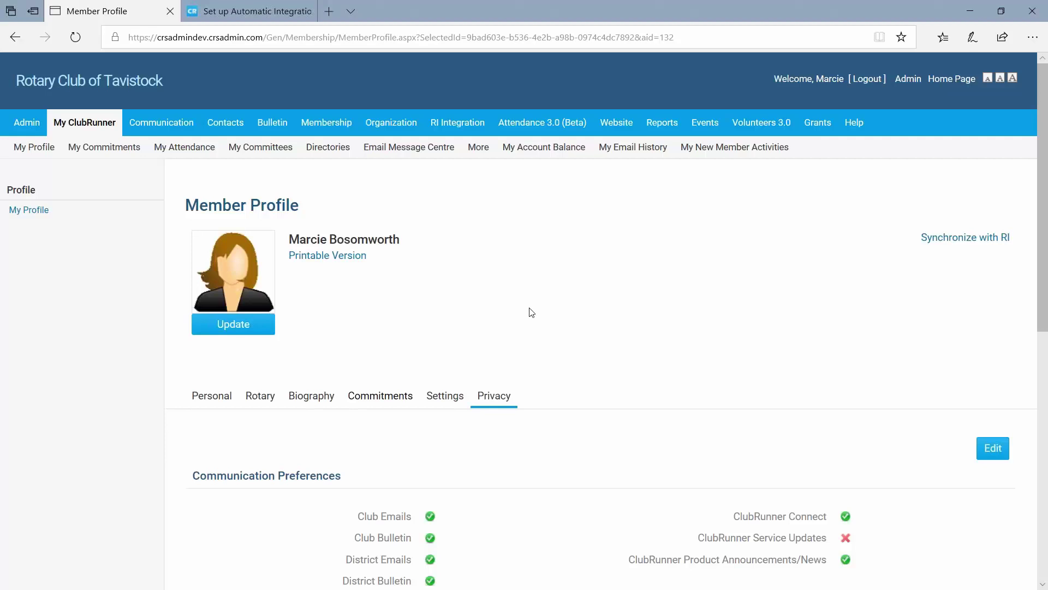
# Scroll through the RI Integration Privacy section to review the member's opt-ins.
pyautogui.scroll(-4, 532, 312)
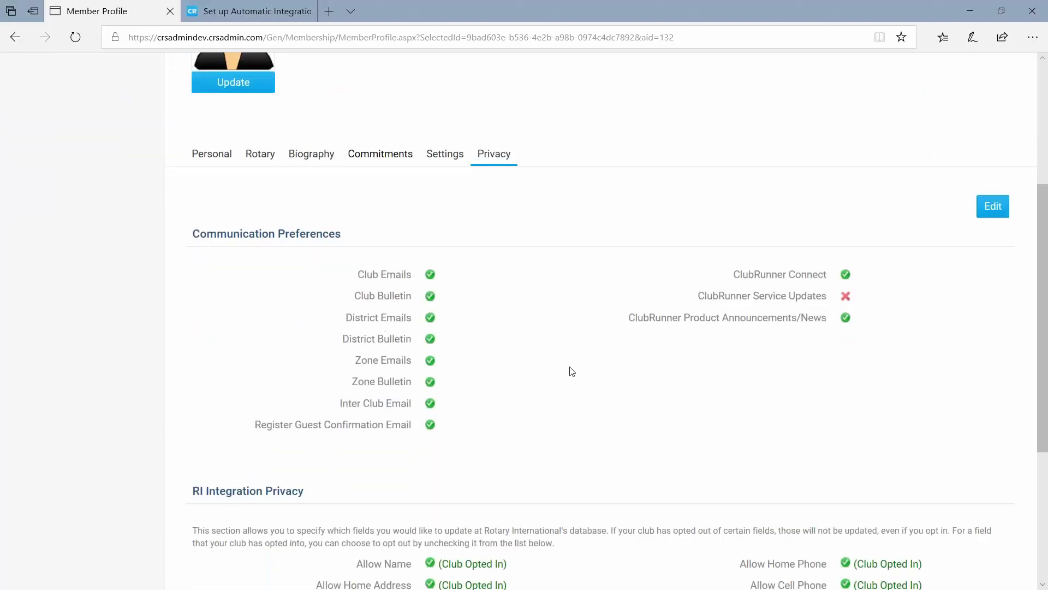
pyautogui.scroll(-3, 572, 372)
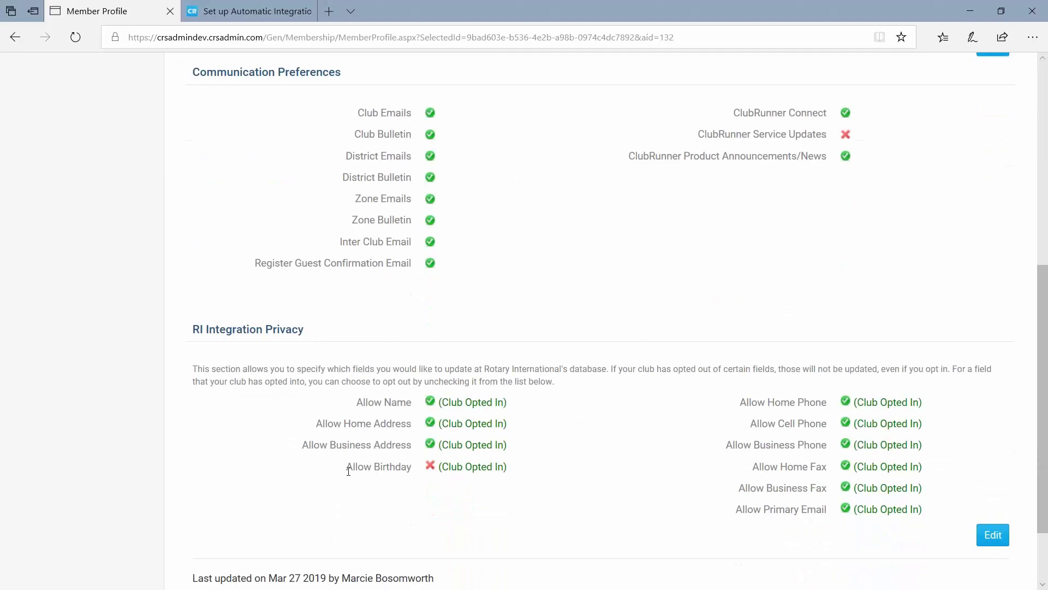
pyautogui.scroll(4, 323, 412)
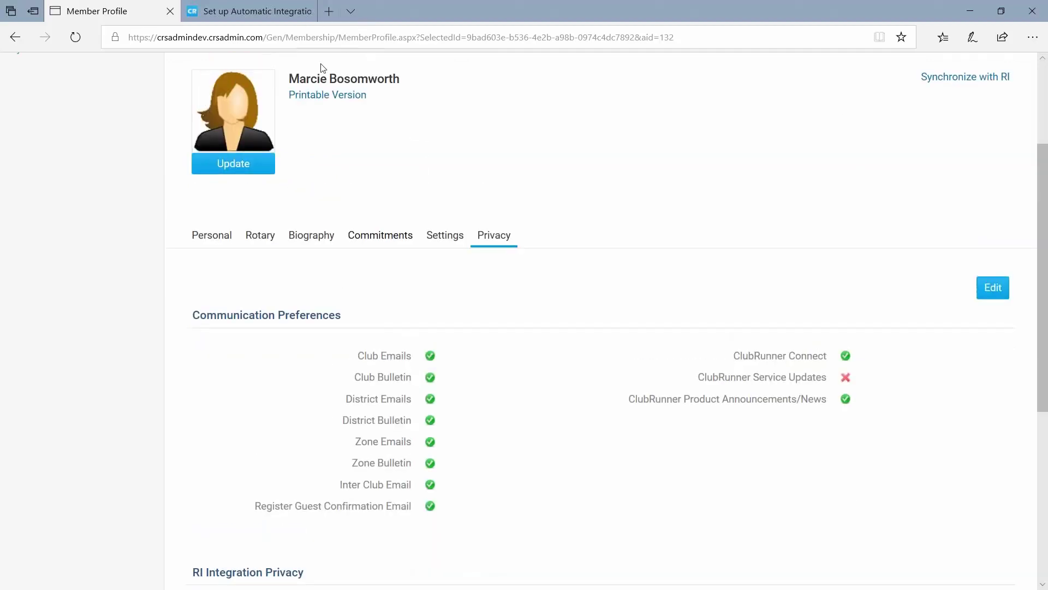
pyautogui.scroll(-5, 545, 290)
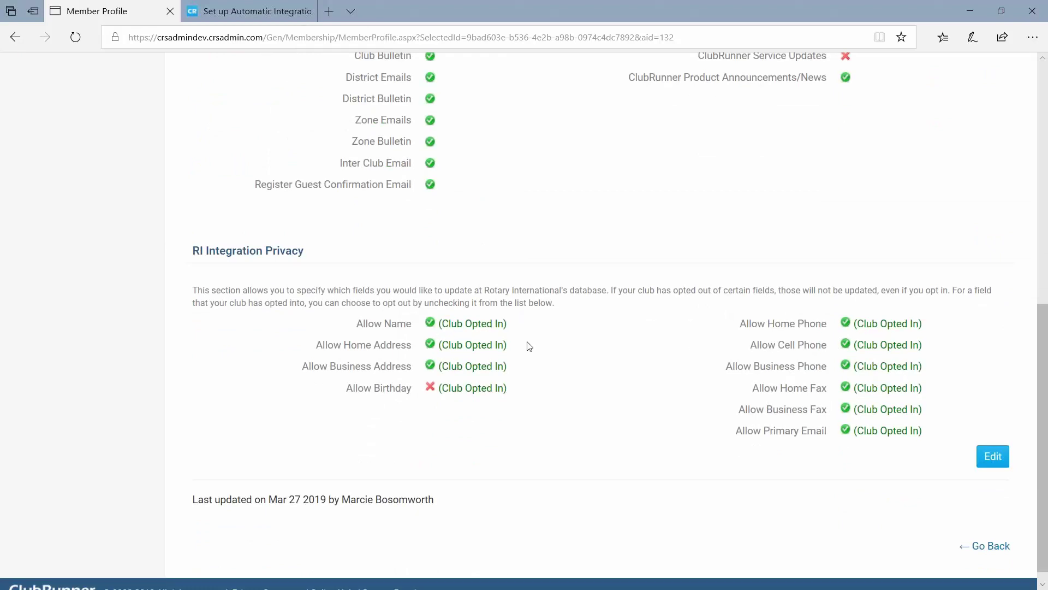
pyautogui.scroll(2, 570, 349)
pyautogui.scroll(6, 571, 350)
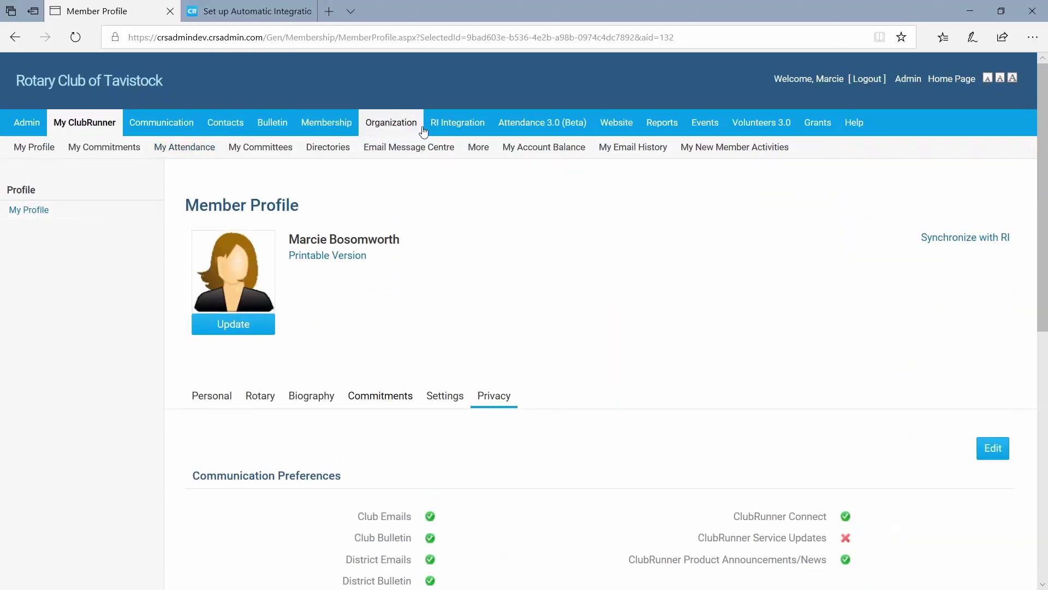
# Open RI Integration Settings and emphasise the RI Integration Privacy heading.
pyautogui.moveTo(444, 129)
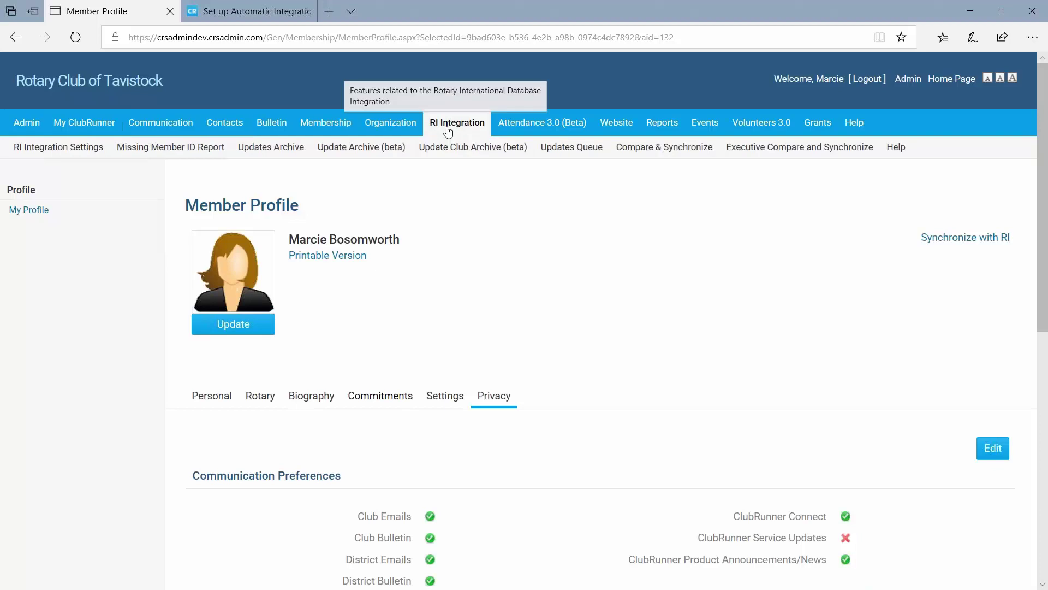
pyautogui.click(58, 146)
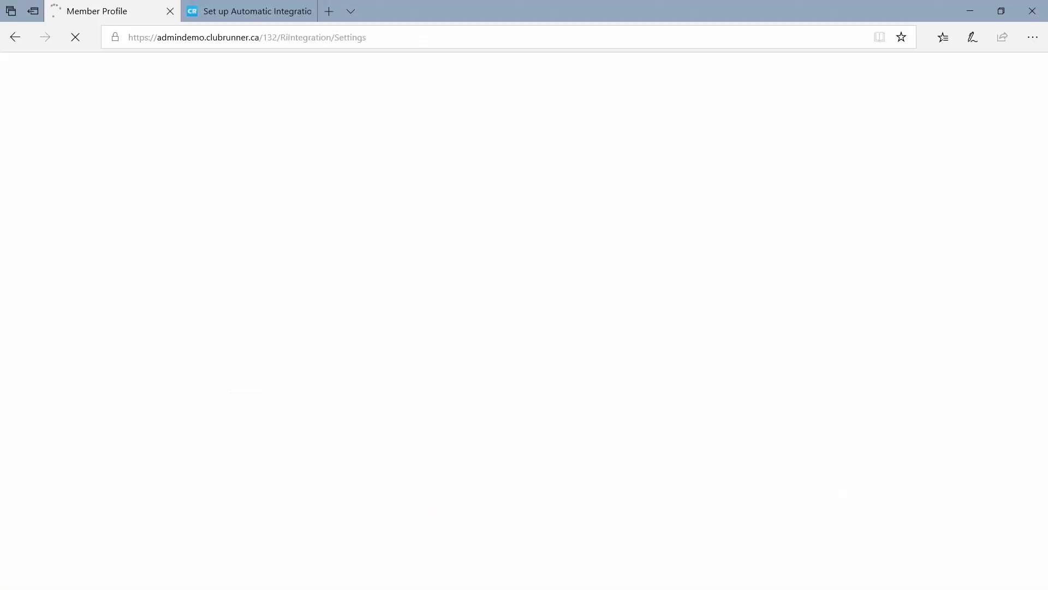
pyautogui.scroll(-6, 524, 327)
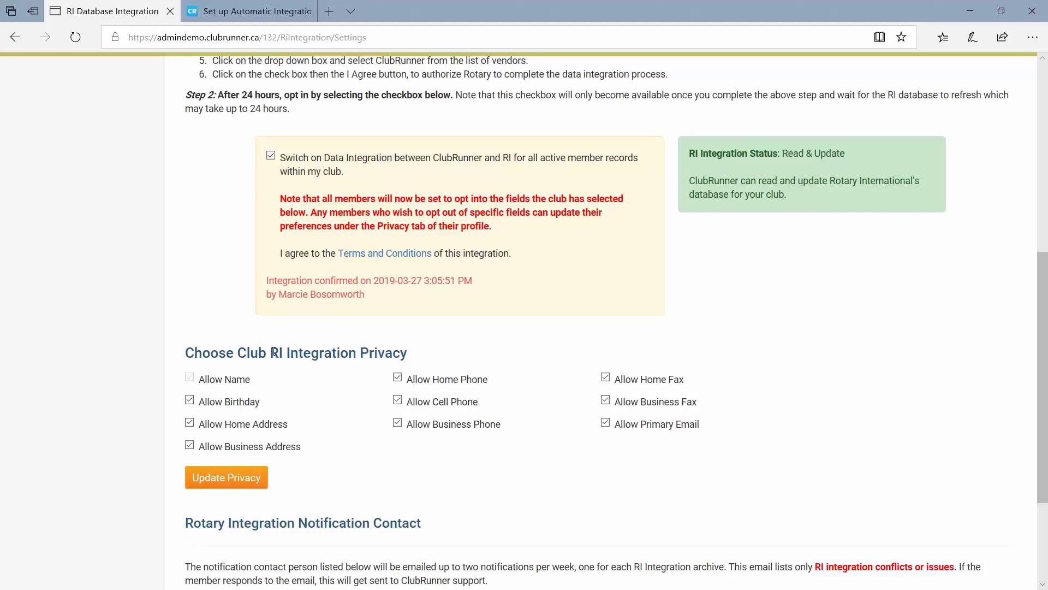
pyautogui.moveTo(270, 353); pyautogui.dragTo(422, 361)
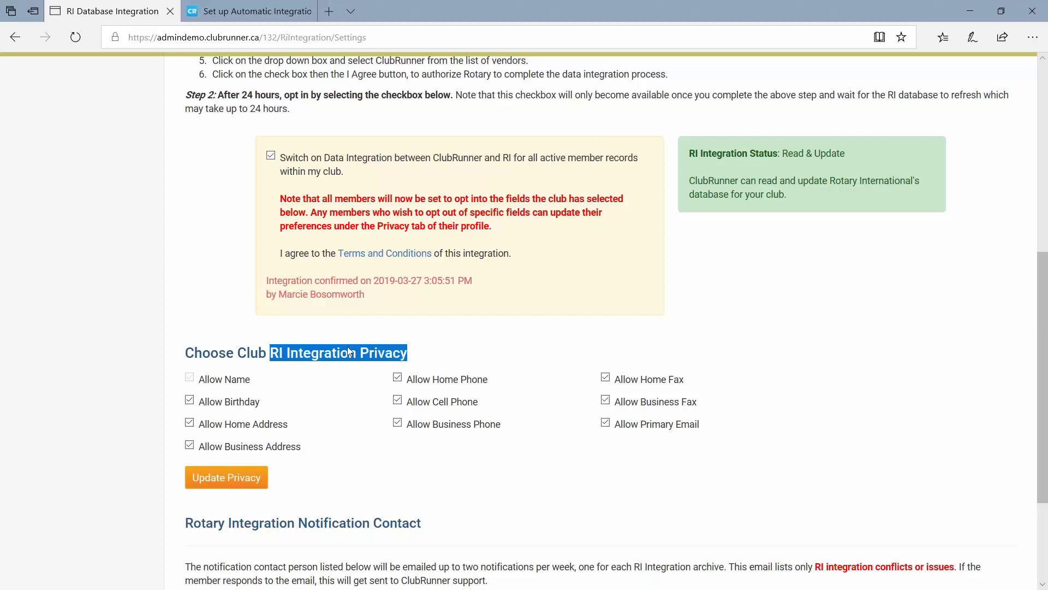
pyautogui.click(401, 350)
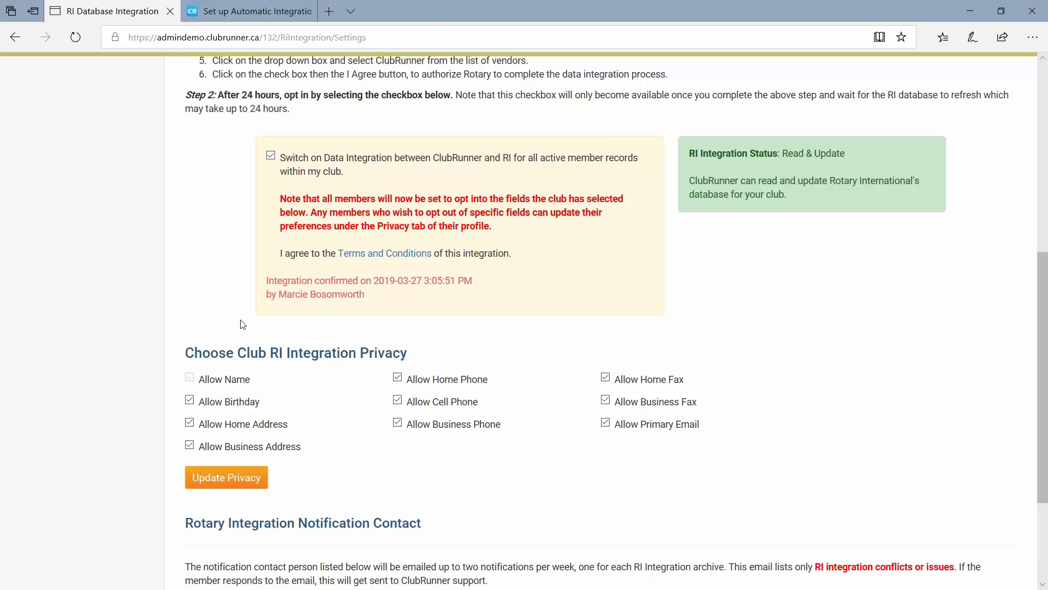
# Emphasise the notification contact heading and the phrases 'current year secretary' and 'conflicts or issues'.
pyautogui.scroll(-3, 105, 313)
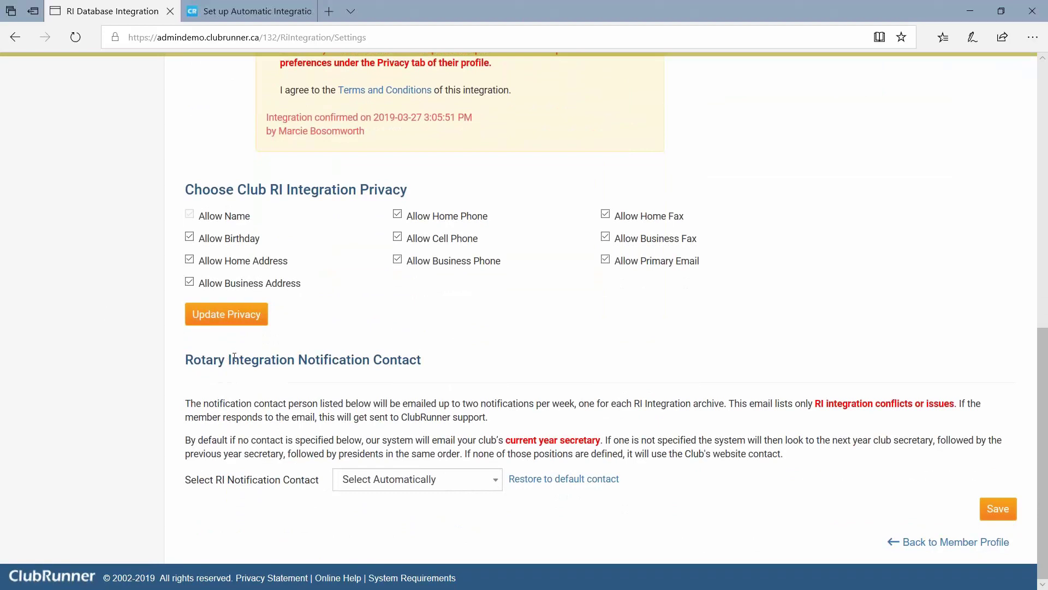
pyautogui.moveTo(234, 357); pyautogui.dragTo(393, 369)
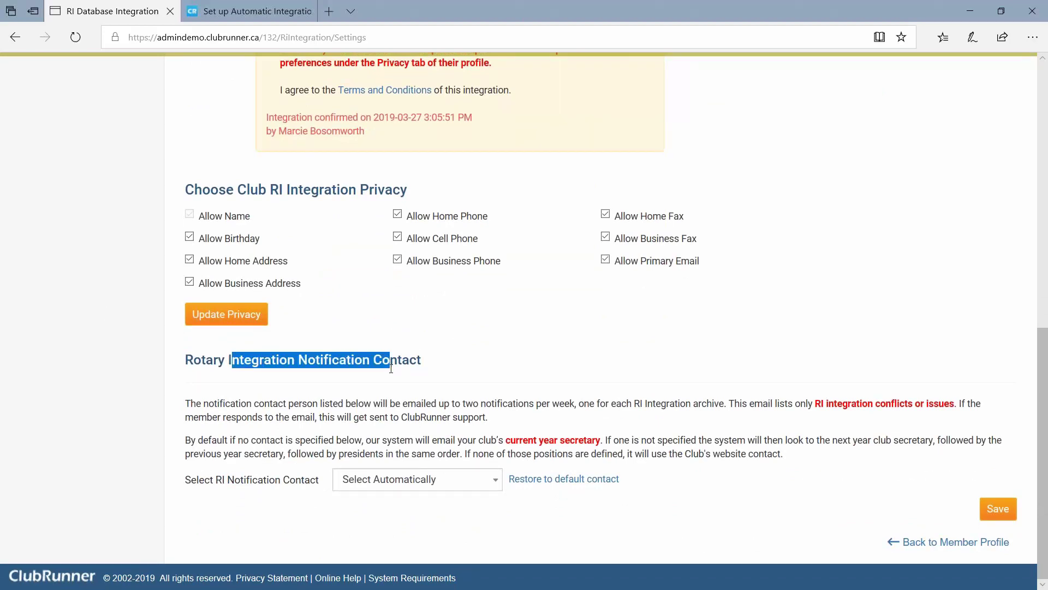
pyautogui.click(473, 374)
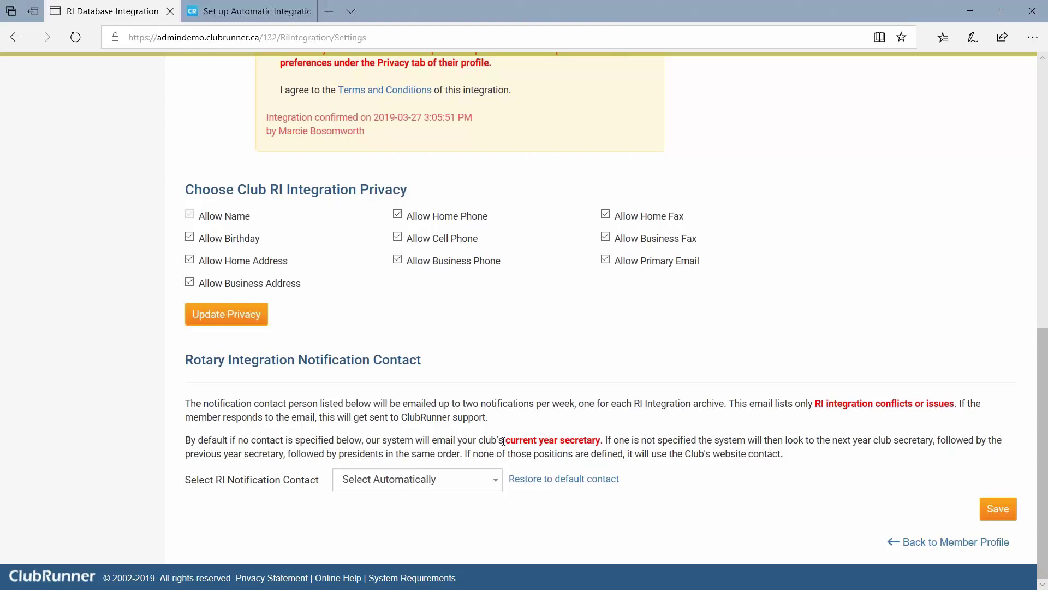
pyautogui.moveTo(503, 441); pyautogui.dragTo(604, 443)
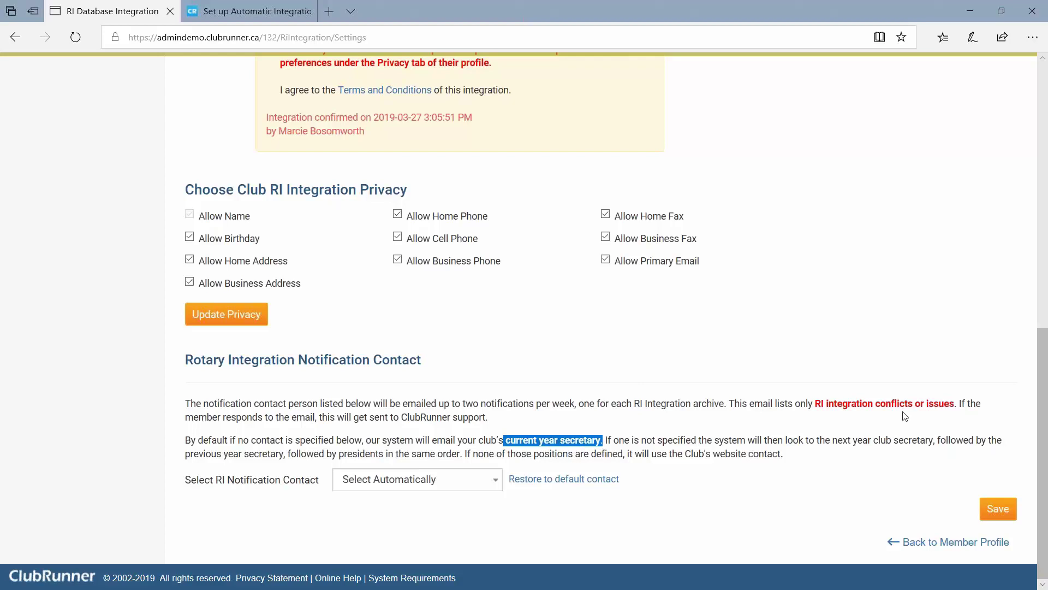
pyautogui.moveTo(956, 404); pyautogui.dragTo(874, 404)
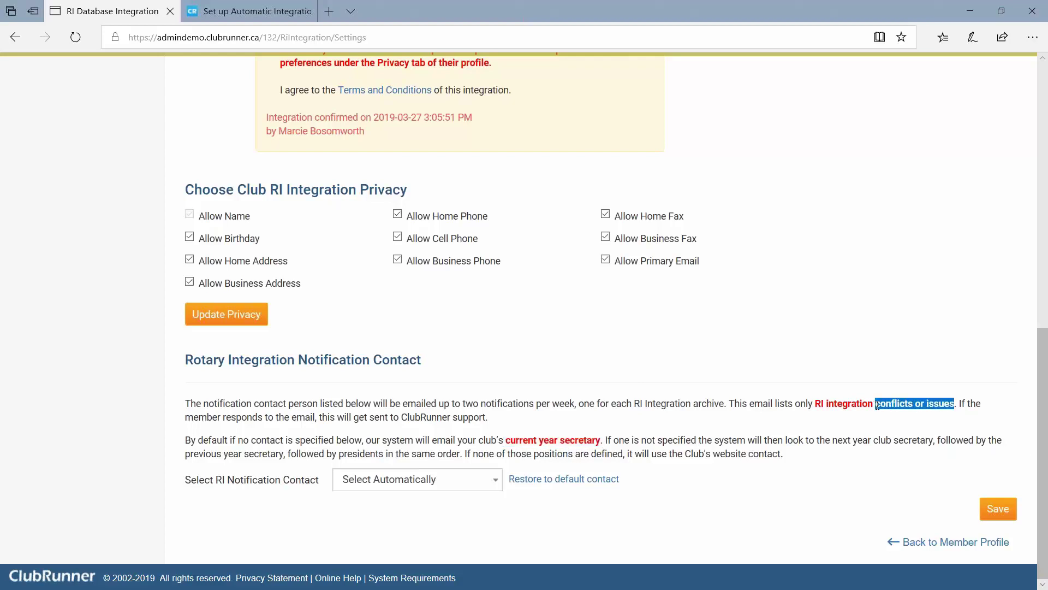
pyautogui.click(625, 376)
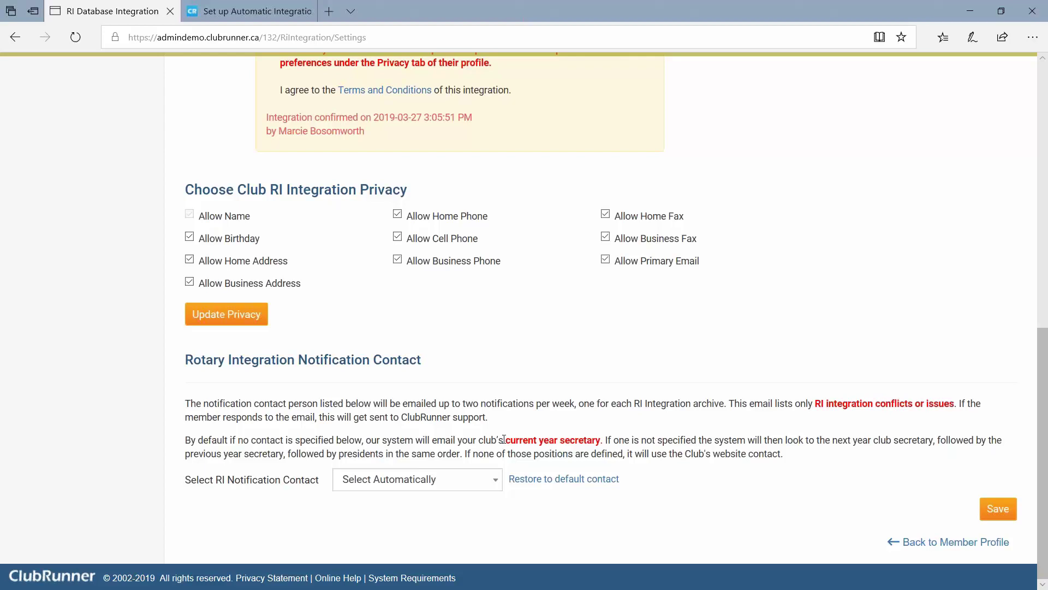
pyautogui.moveTo(505, 440); pyautogui.dragTo(603, 440)
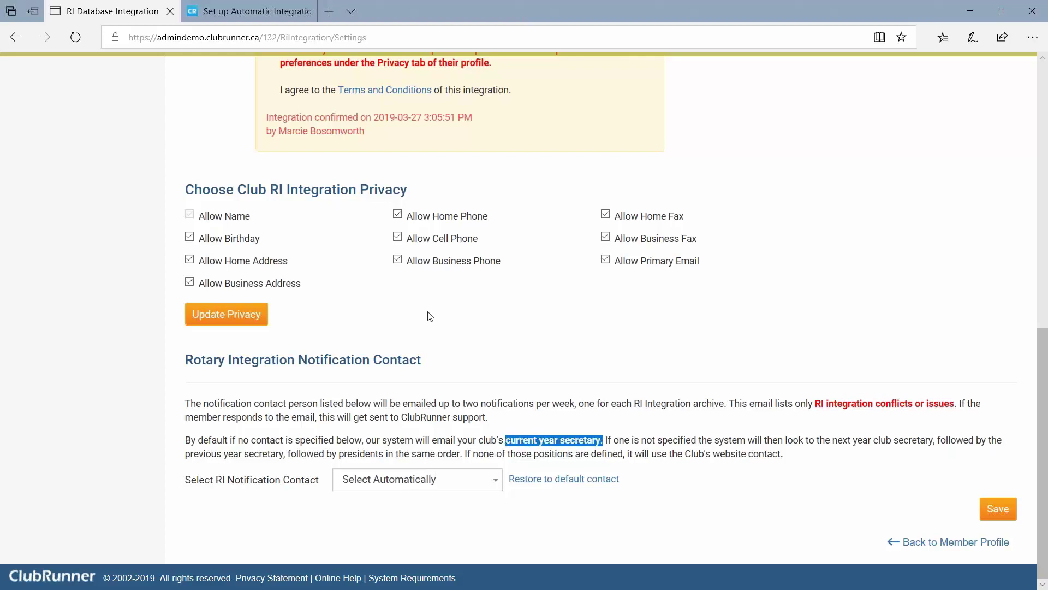
pyautogui.click(632, 431)
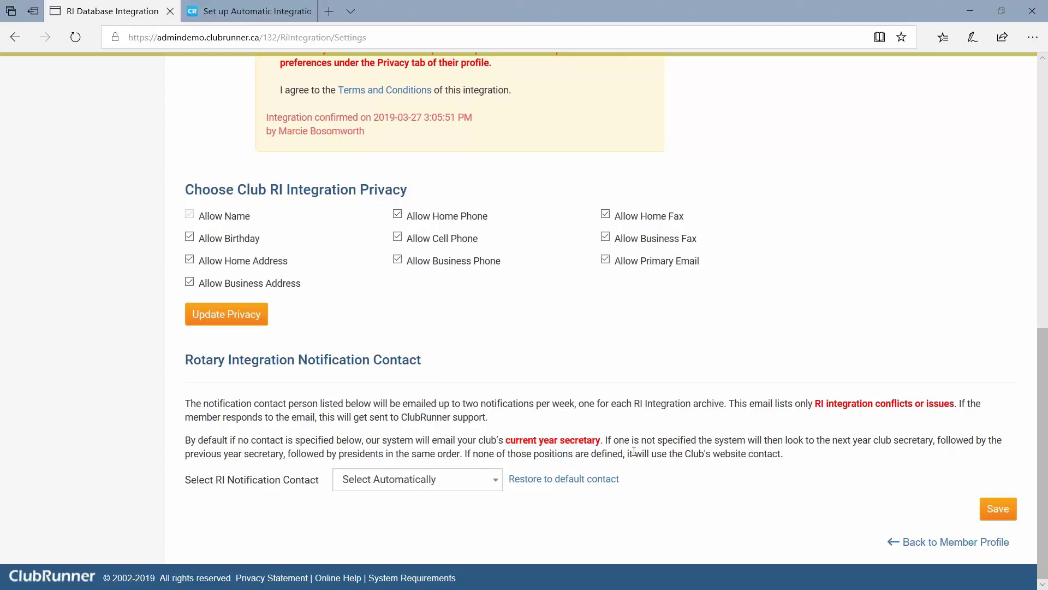
# Replace Select Automatically with a specific club member as RI notification contact and save.
pyautogui.click(410, 475)
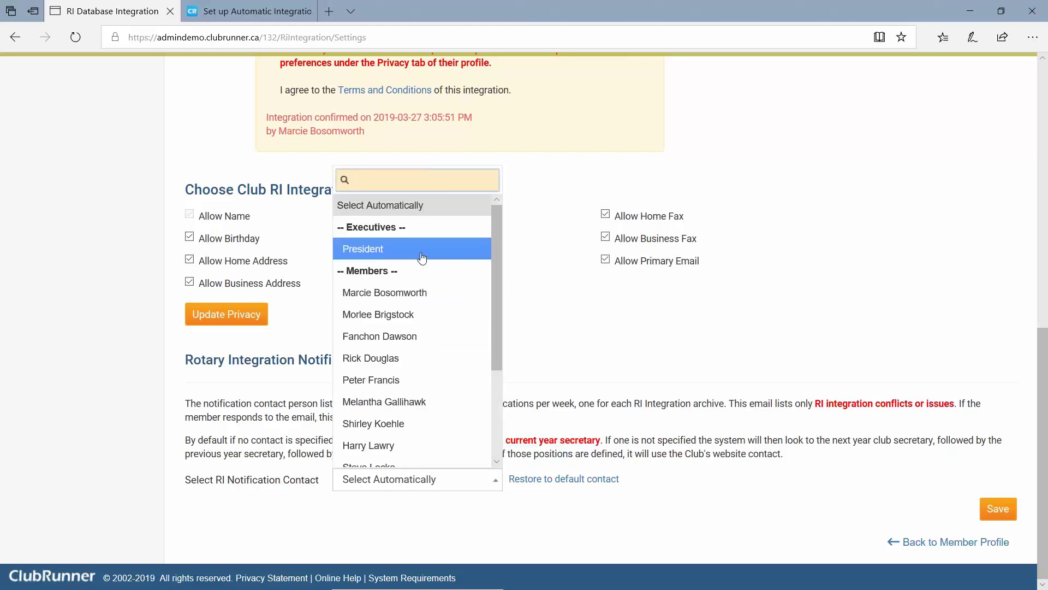
pyautogui.scroll(-3, 450, 379)
pyautogui.scroll(5, 450, 374)
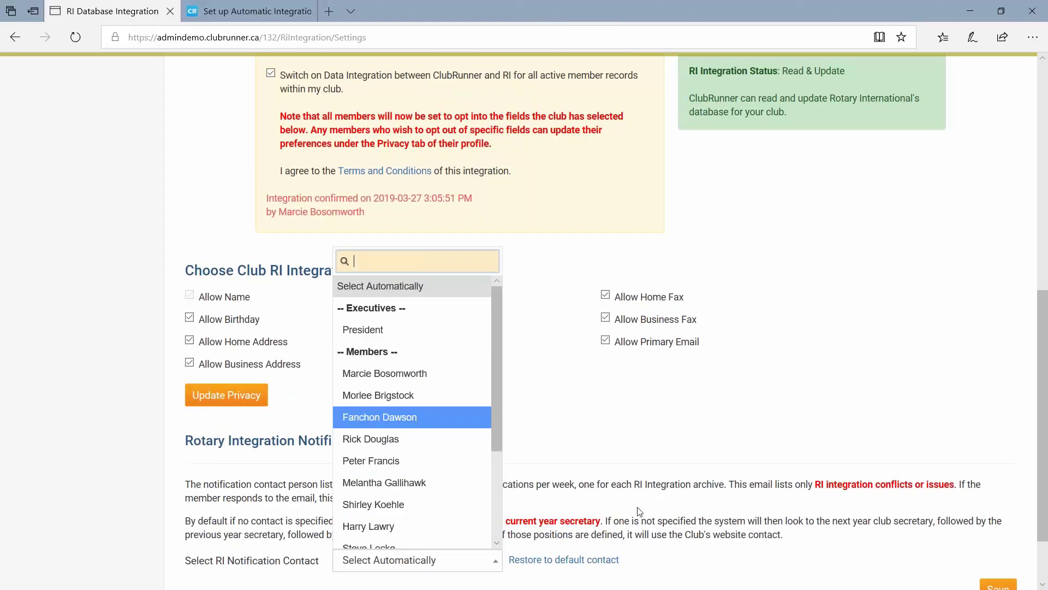
pyautogui.click(551, 520)
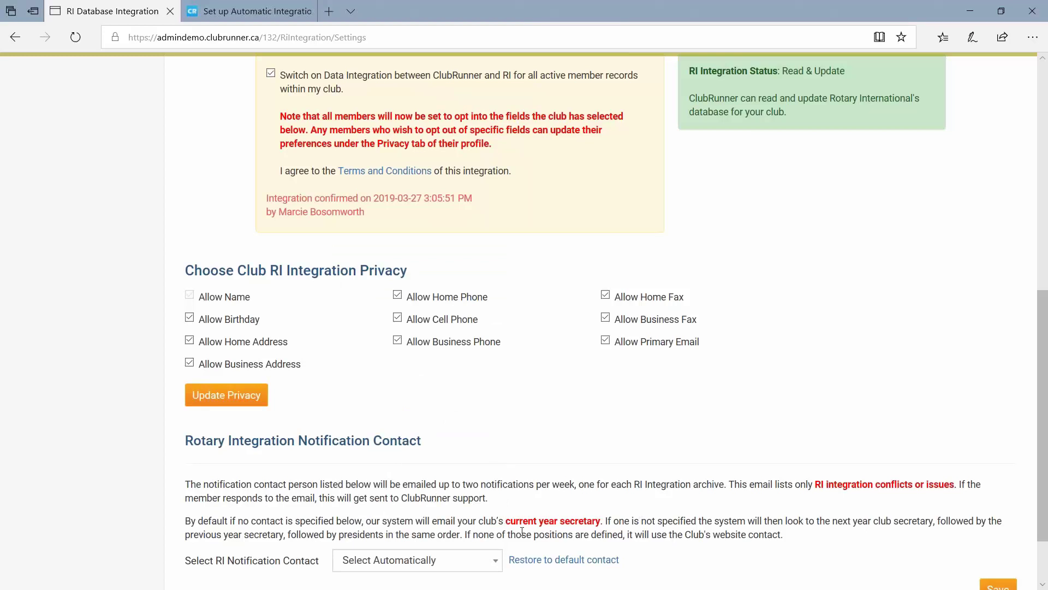
pyautogui.scroll(-2, 469, 513)
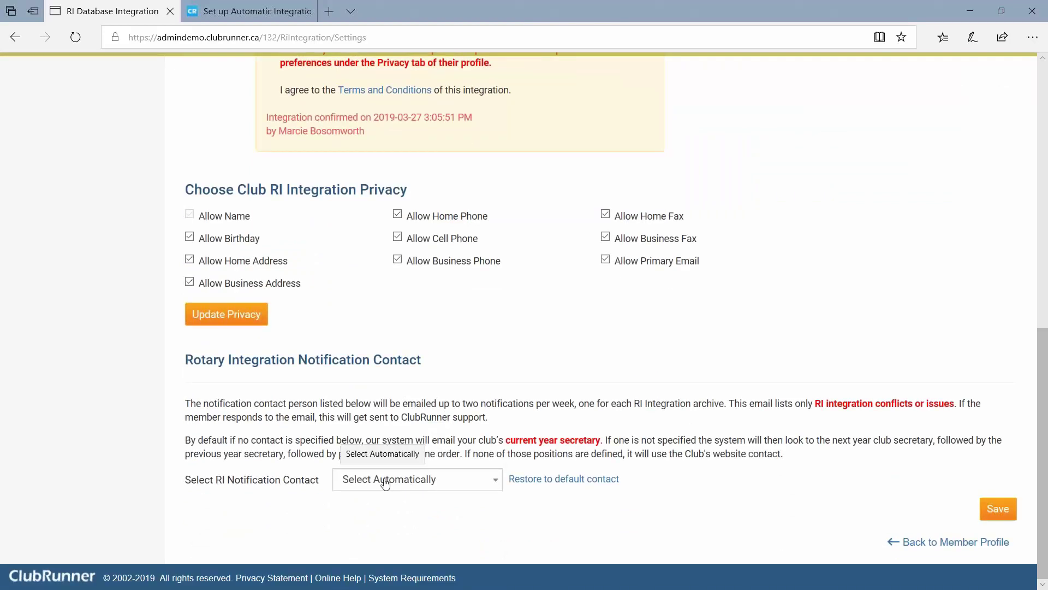
pyautogui.click(385, 480)
pyautogui.scroll(-1, 409, 332)
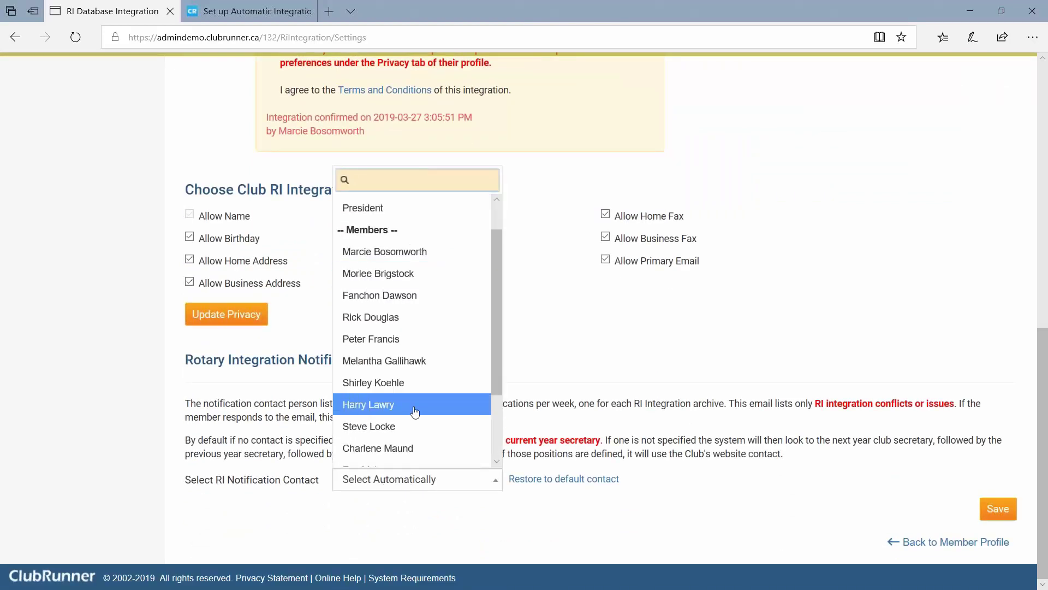
pyautogui.click(413, 251)
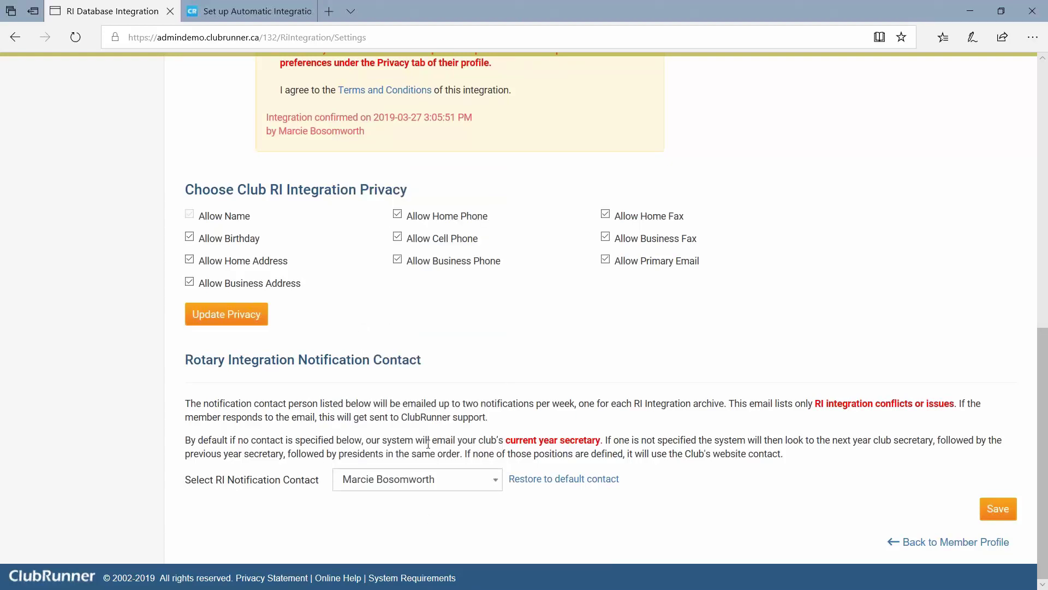
pyautogui.click(997, 509)
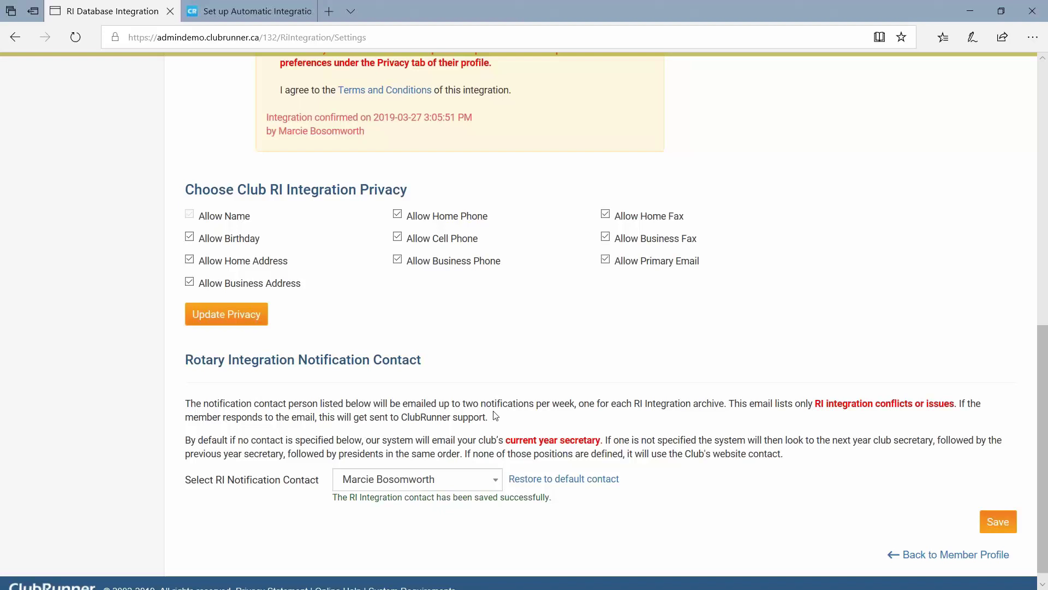
pyautogui.scroll(10, 495, 415)
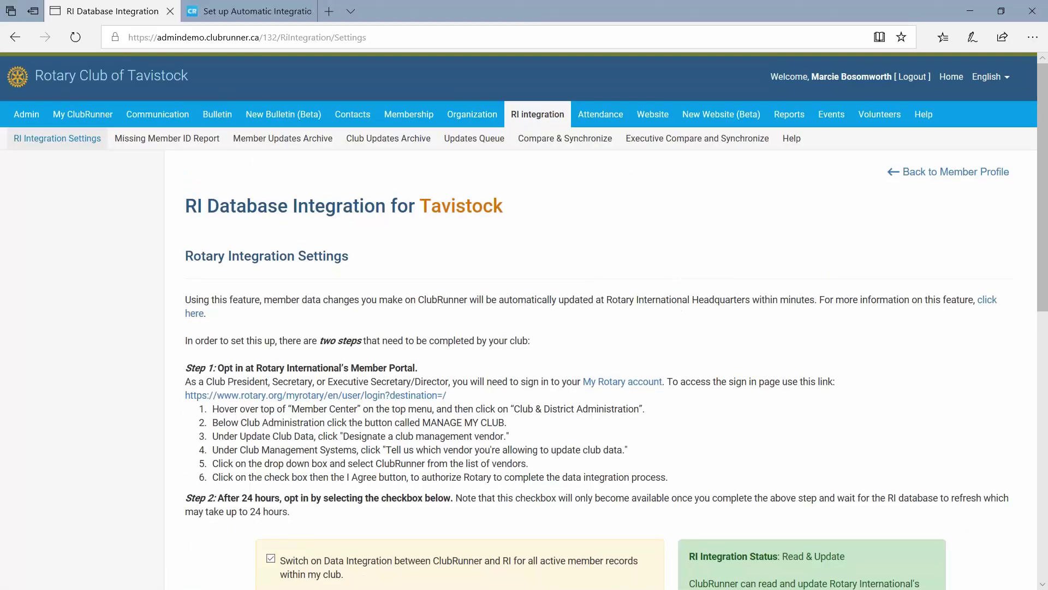
pyautogui.scroll(-2, 374, 481)
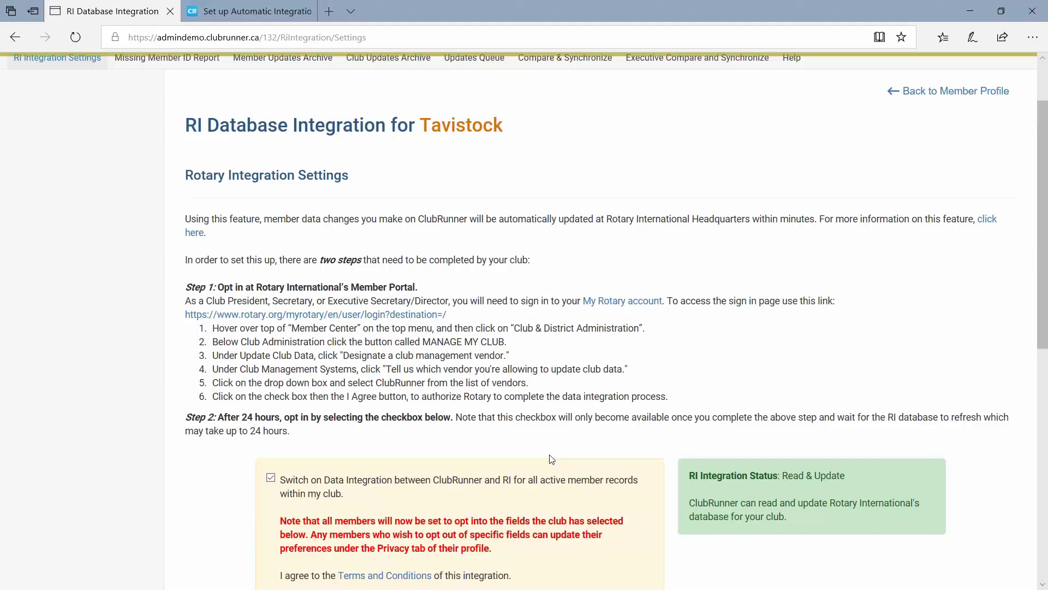
pyautogui.scroll(2, 551, 459)
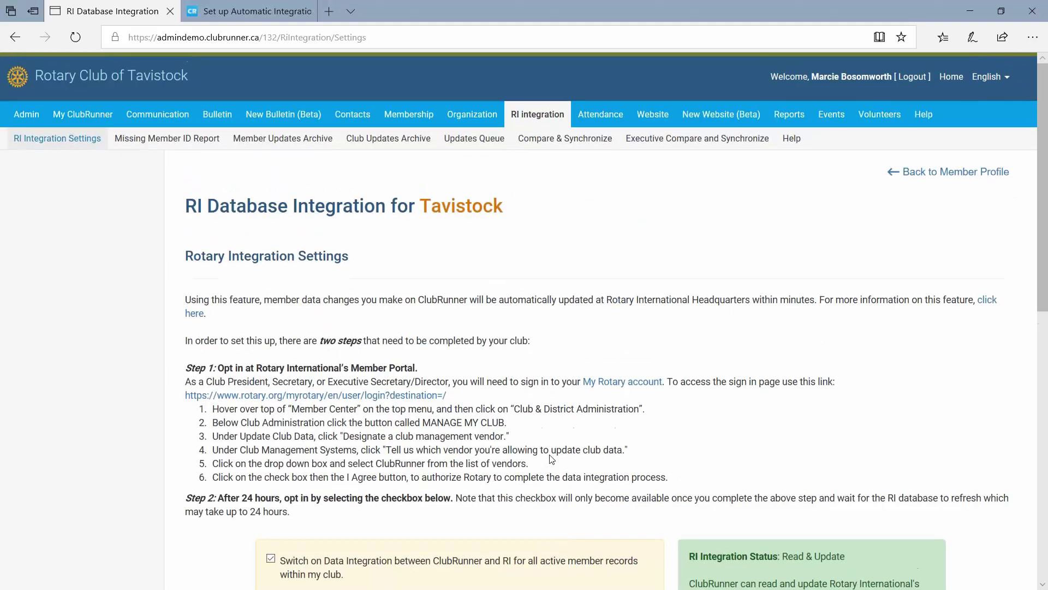
pyautogui.scroll(-10, 485, 513)
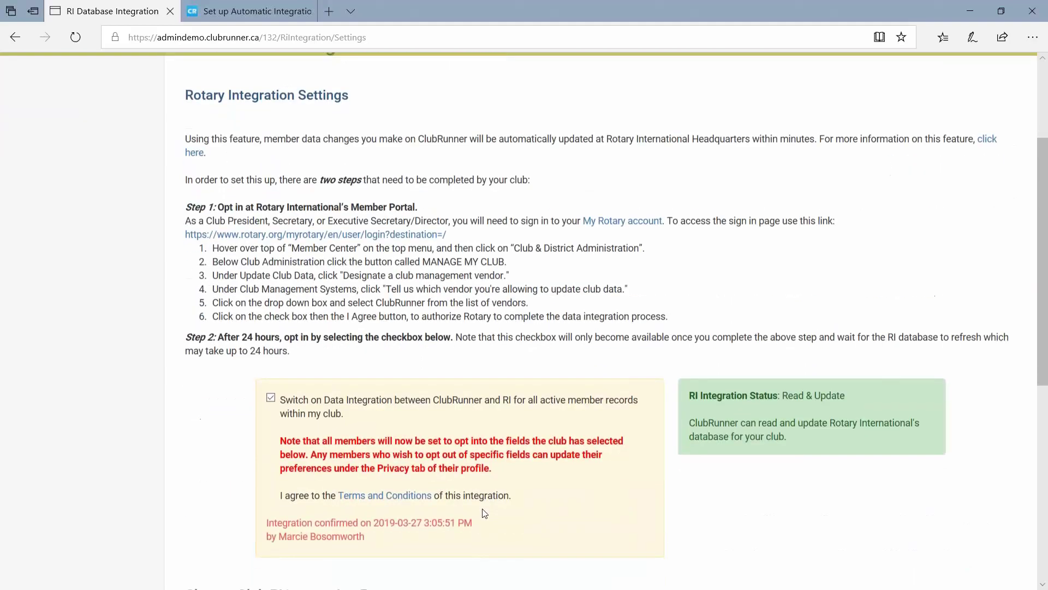
pyautogui.scroll(10, 443, 476)
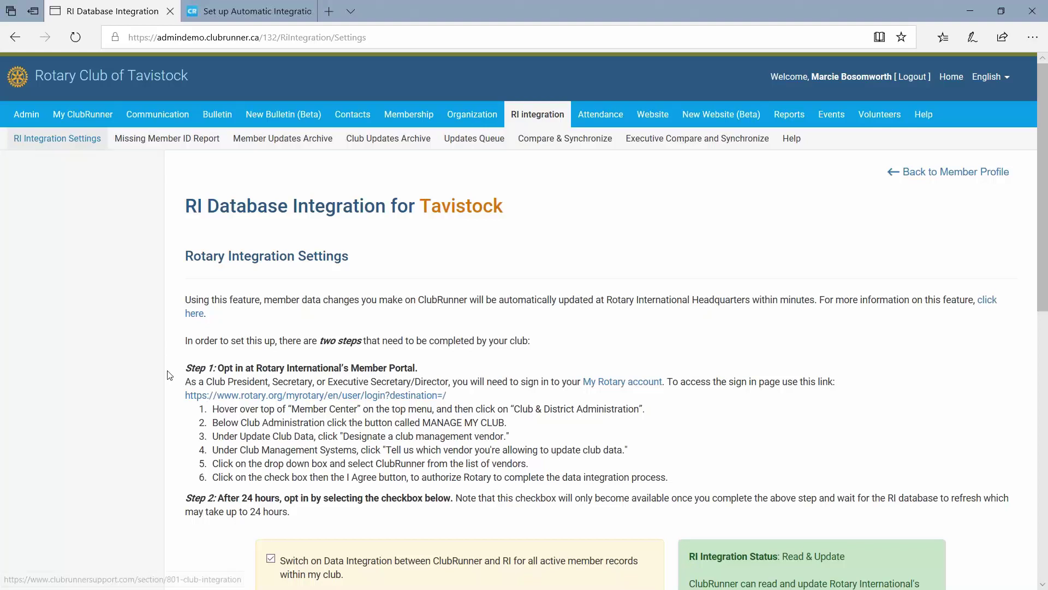
pyautogui.scroll(-2, 113, 368)
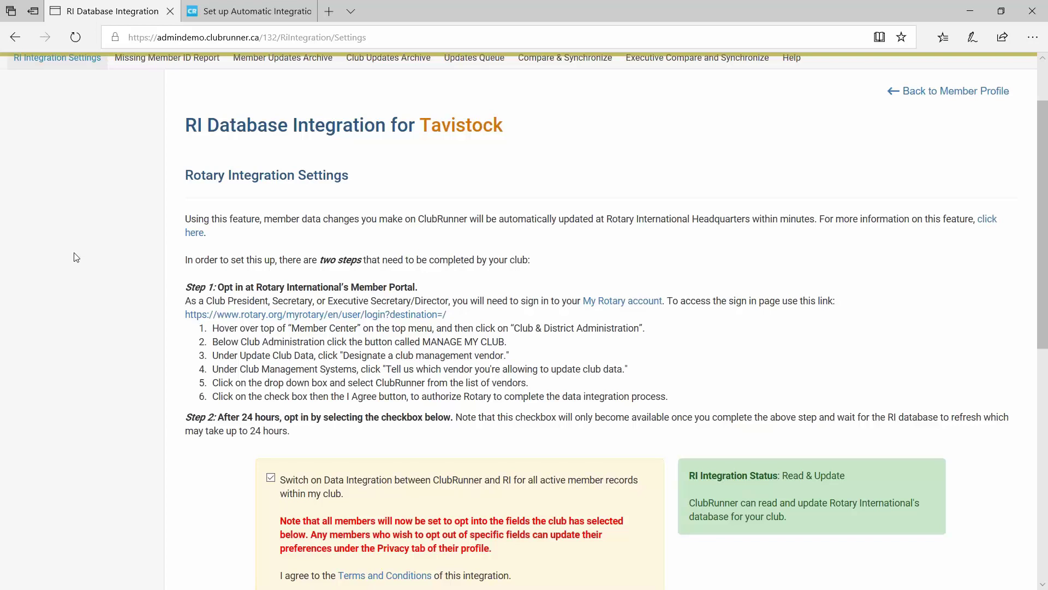
pyautogui.click(74, 256)
pyautogui.scroll(-1, 104, 268)
pyautogui.scroll(1, 109, 264)
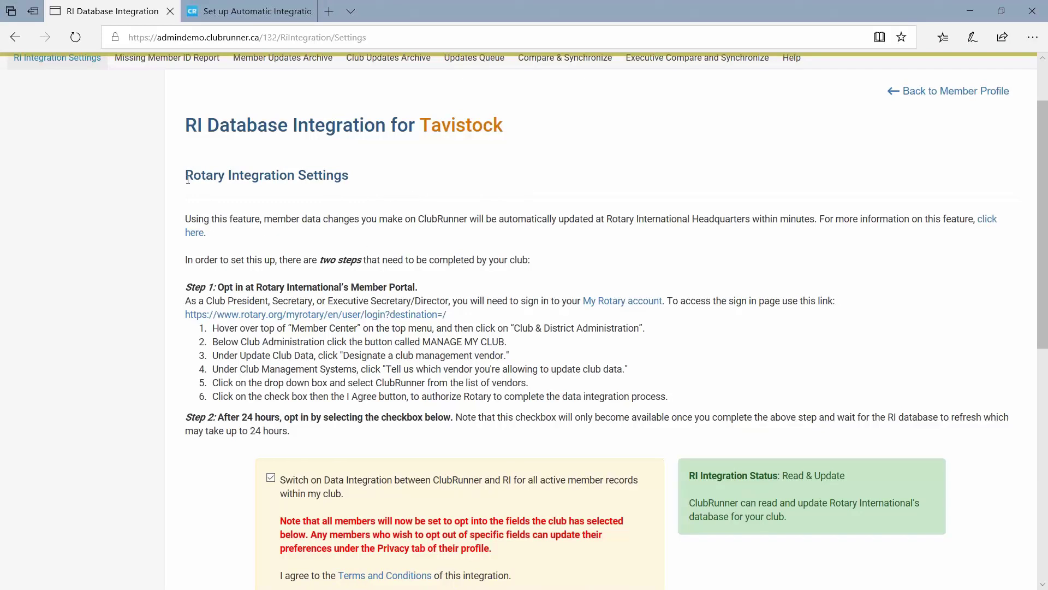
pyautogui.moveTo(188, 179); pyautogui.dragTo(365, 185)
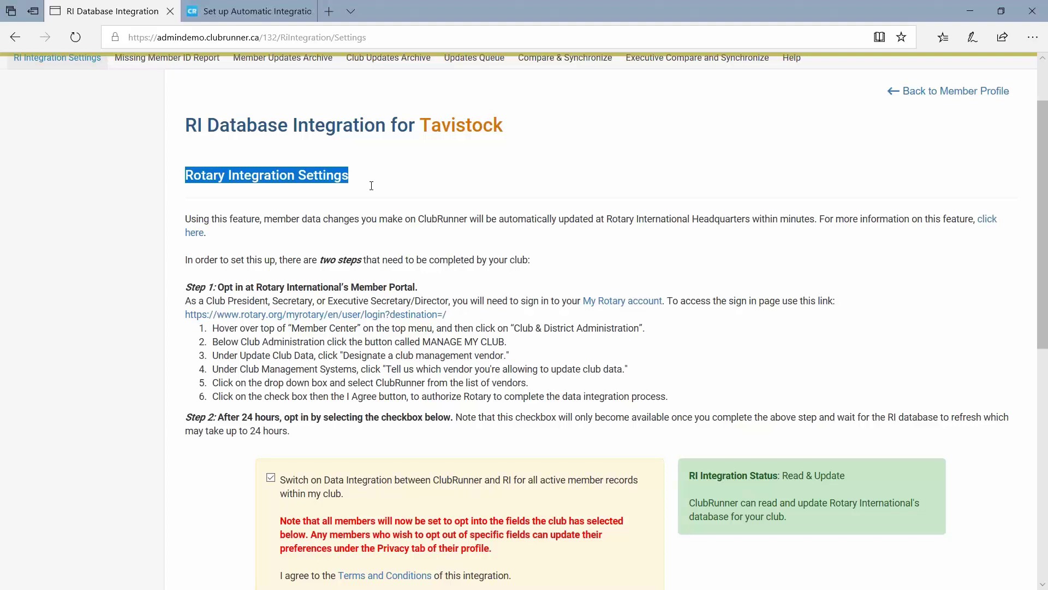
pyautogui.click(365, 193)
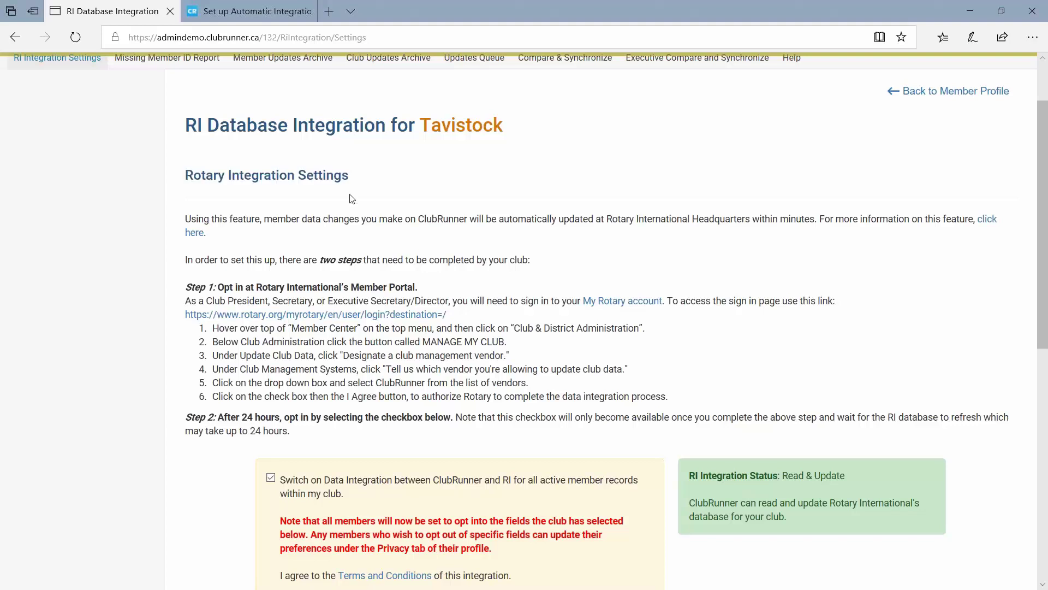
pyautogui.scroll(2, 123, 159)
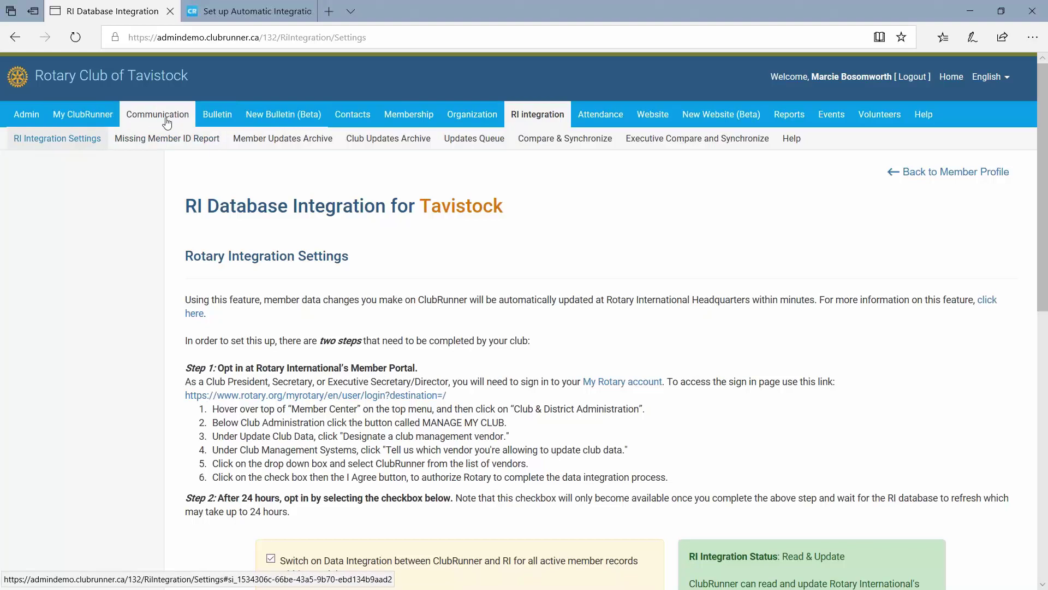
# Open the Members List from the Membership tab and scroll through all 15 active members.
pyautogui.moveTo(388, 118)
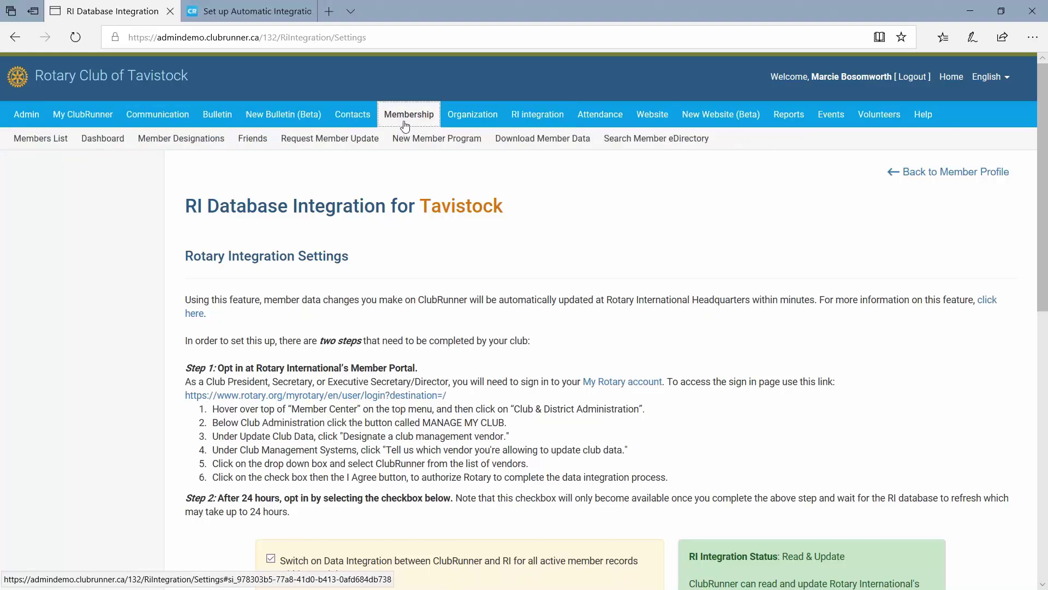
pyautogui.click(36, 138)
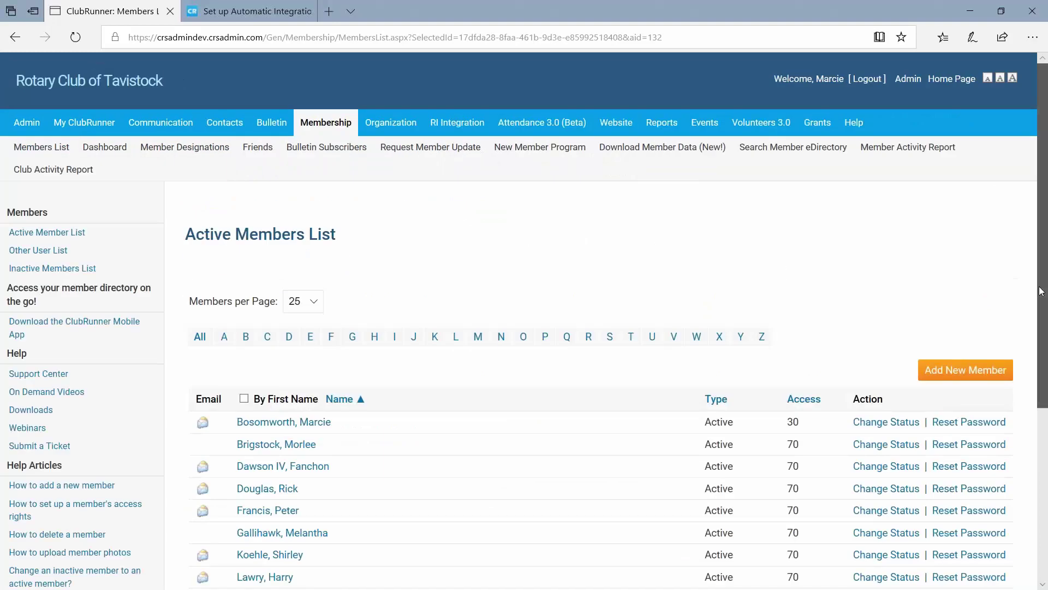
pyautogui.moveTo(1043, 288); pyautogui.dragTo(1046, 424)
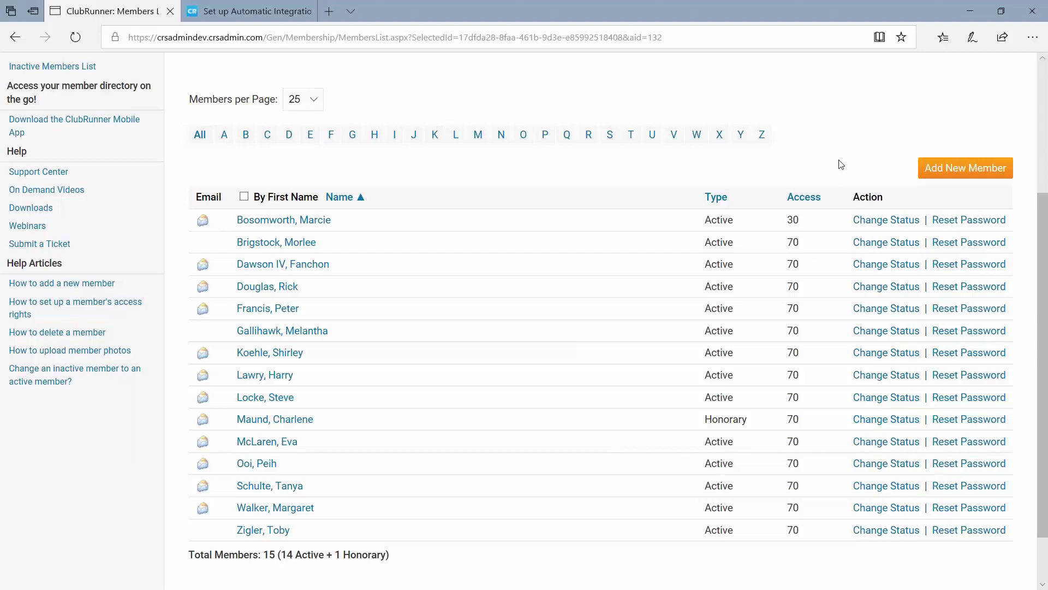
# Start a new member entry named 'New Member' with gender set to Male.
pyautogui.click(950, 174)
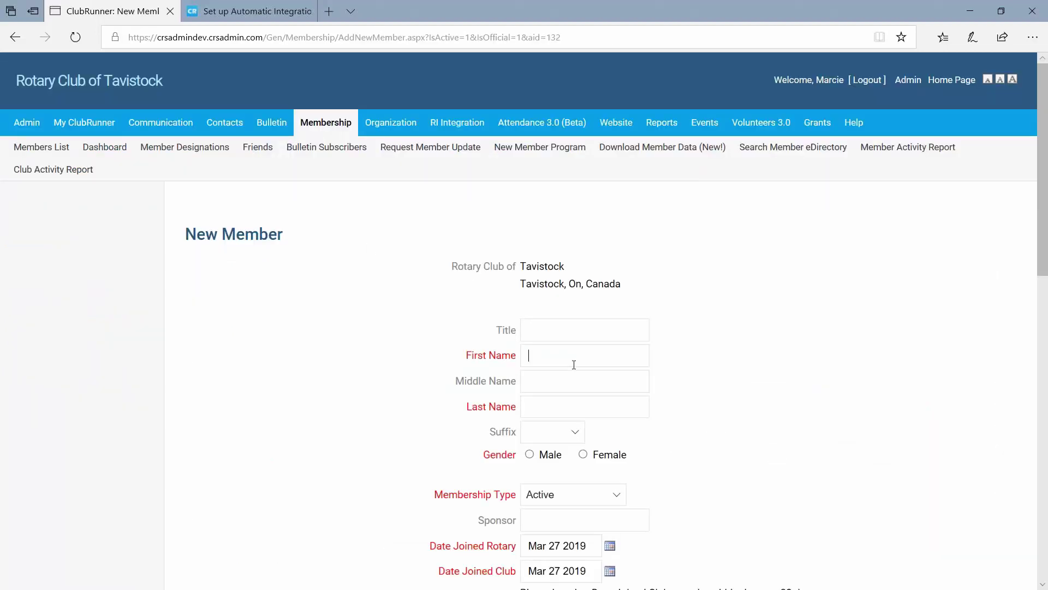
pyautogui.write('New')
pyautogui.press('Tab')
pyautogui.press('Tab')
pyautogui.write('Member')
pyautogui.scroll(-5, 574, 367)
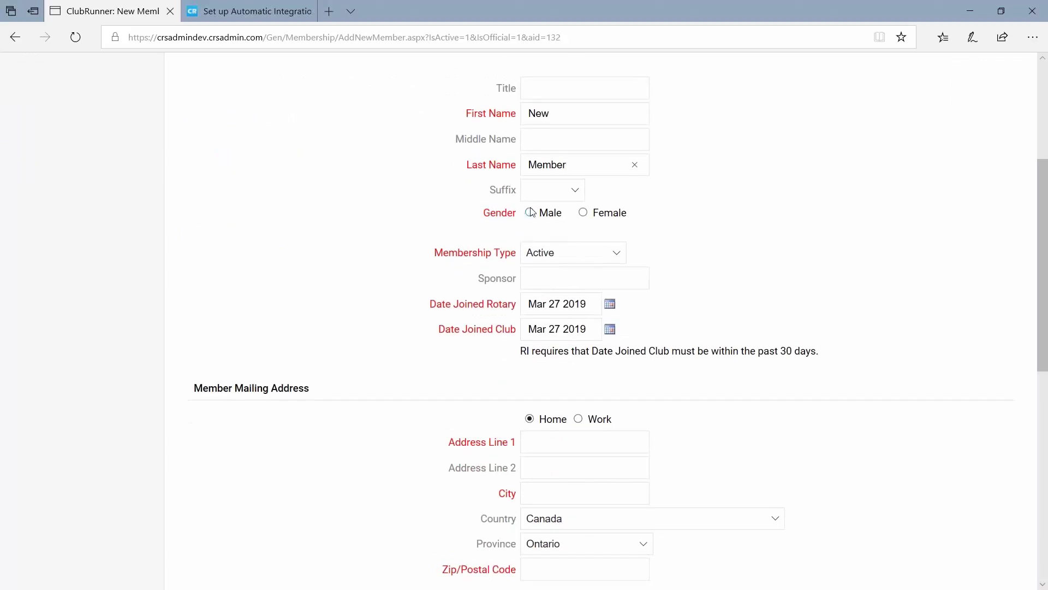
pyautogui.click(530, 212)
pyautogui.scroll(2, 592, 216)
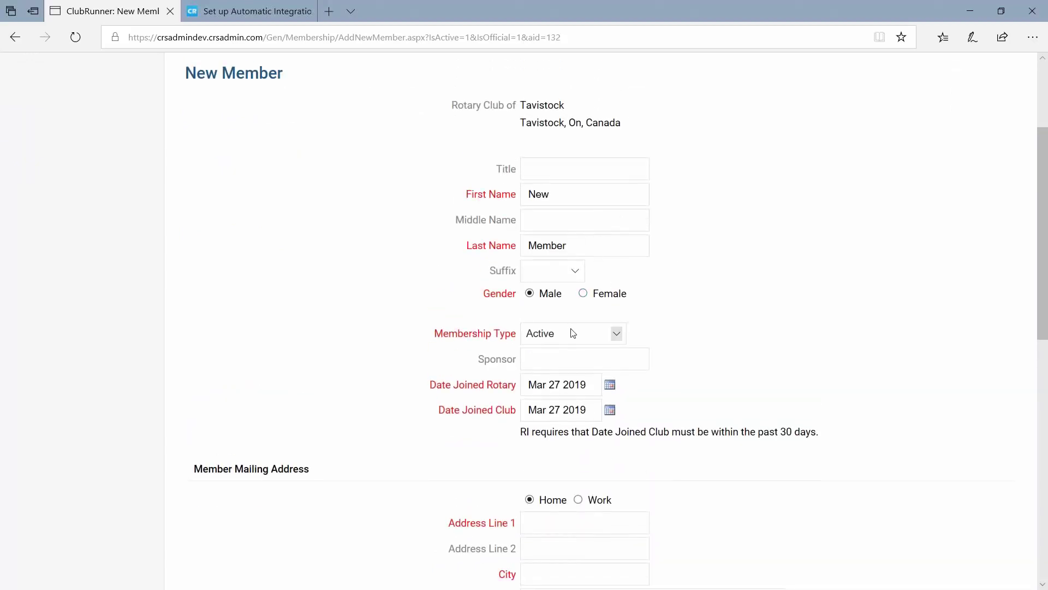
# Replace the placeholder name with the new member's actual first and last name.
pyautogui.moveTo(566, 192); pyautogui.dragTo(449, 187)
pyautogui.write('Joe')
pyautogui.press('Tab')
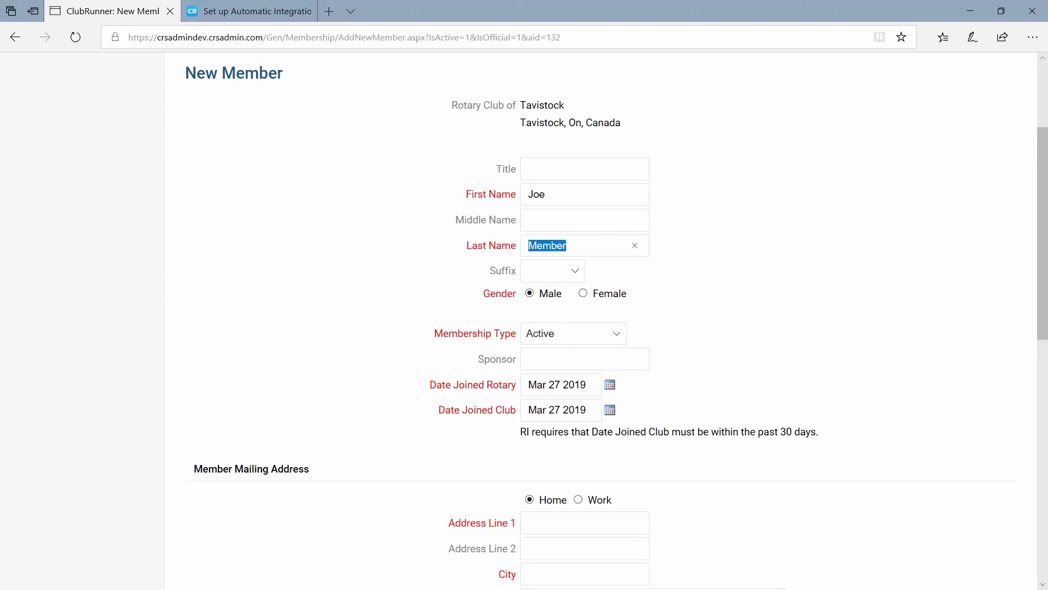
pyautogui.write('Smith')
# Enter 'Rtest' in Address Line 1 and 'test' in City and Zip/Postal Code.
pyautogui.scroll(-1, 569, 403)
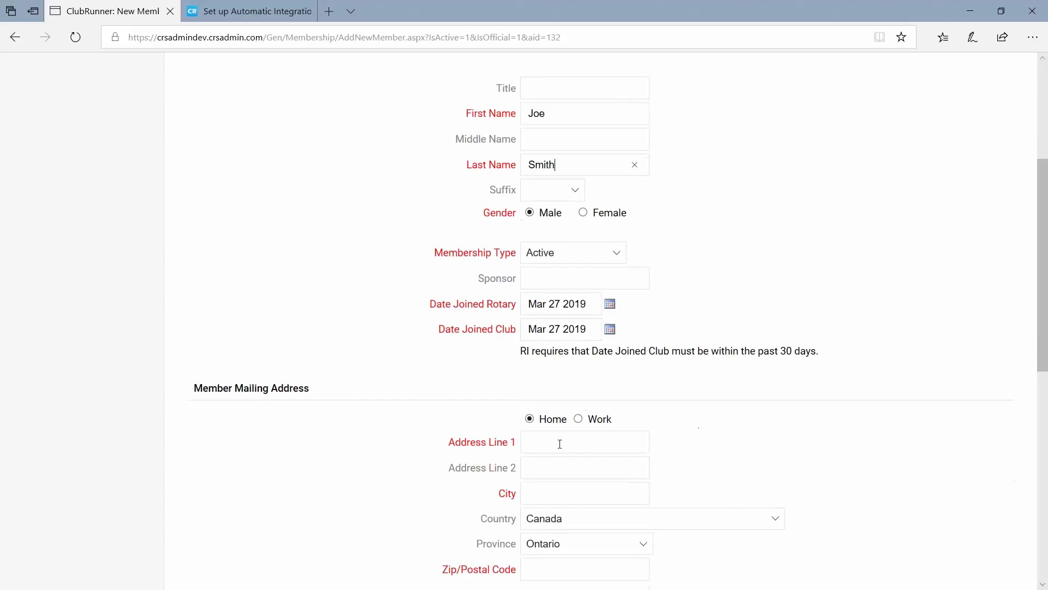
pyautogui.click(529, 442)
pyautogui.write('Rte')
pyautogui.write('st')
pyautogui.scroll(-1, 538, 431)
pyautogui.click(548, 420)
pyautogui.write('test')
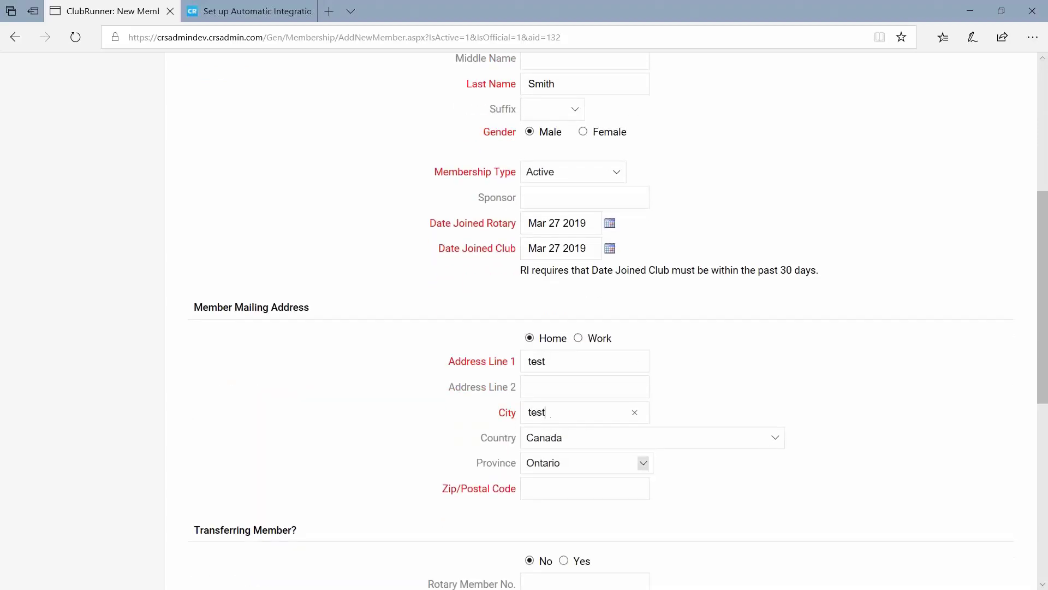
pyautogui.click(550, 497)
pyautogui.write('test')
pyautogui.scroll(-3, 551, 497)
pyautogui.scroll(-2, 592, 411)
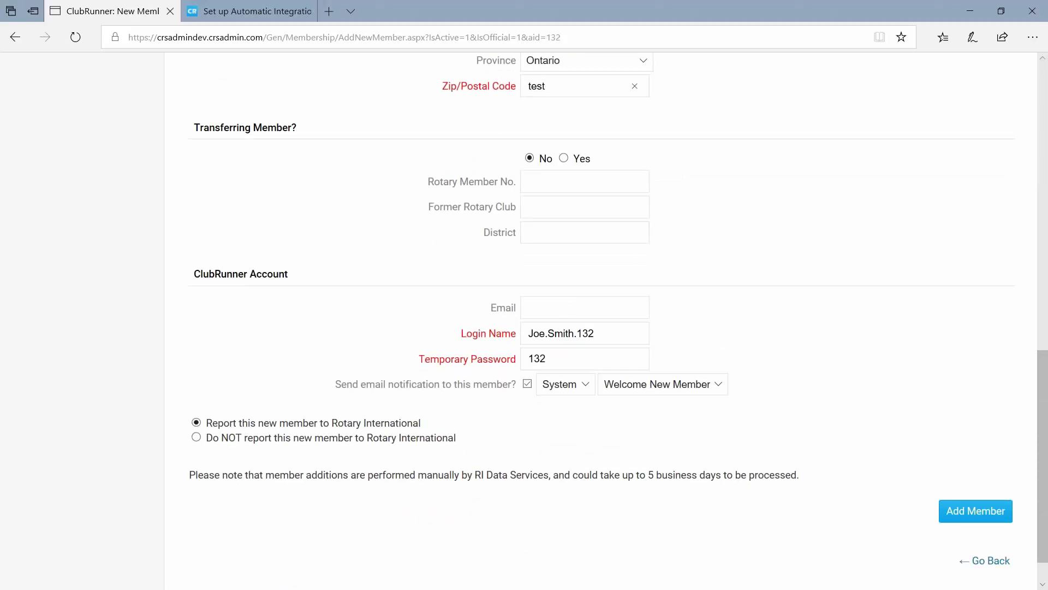
# Leave 'Report this new member to Rotary International' selected after reviewing the reporting choices.
pyautogui.moveTo(431, 423); pyautogui.dragTo(205, 428)
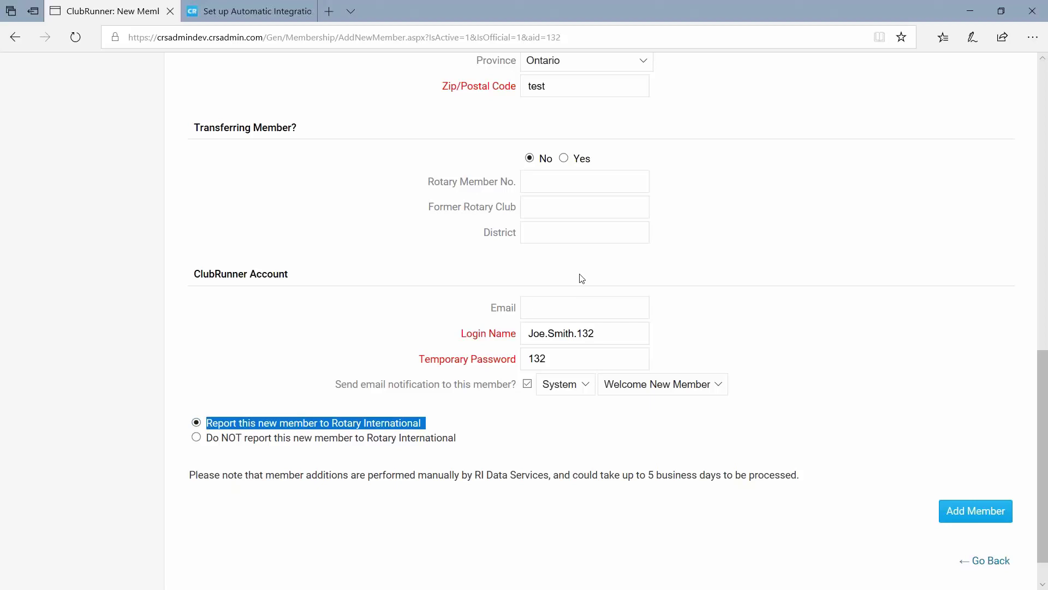
pyautogui.scroll(9, 582, 279)
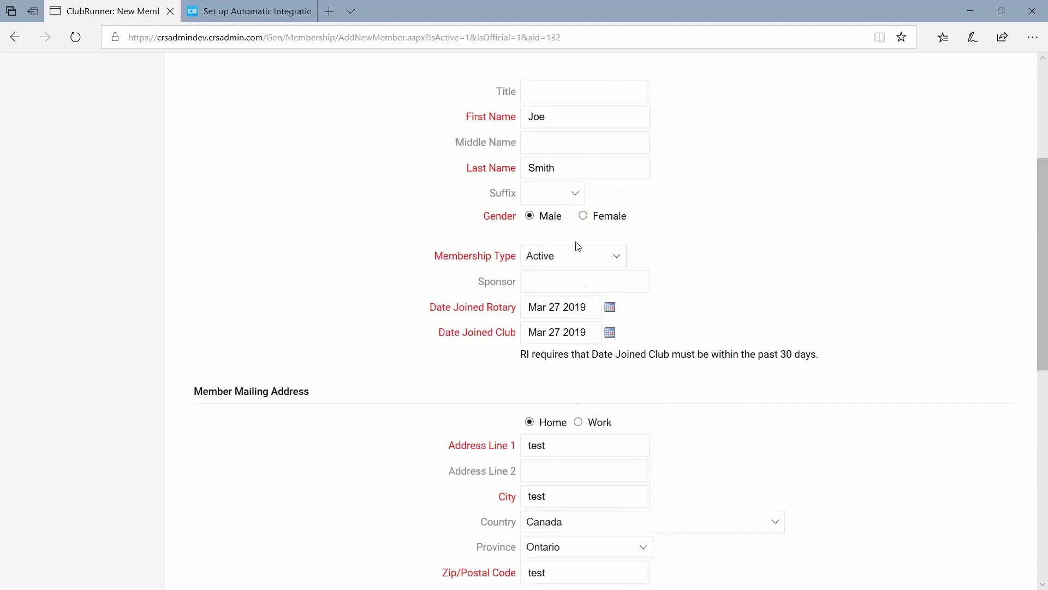
pyautogui.scroll(2, 578, 246)
pyautogui.scroll(-9, 568, 300)
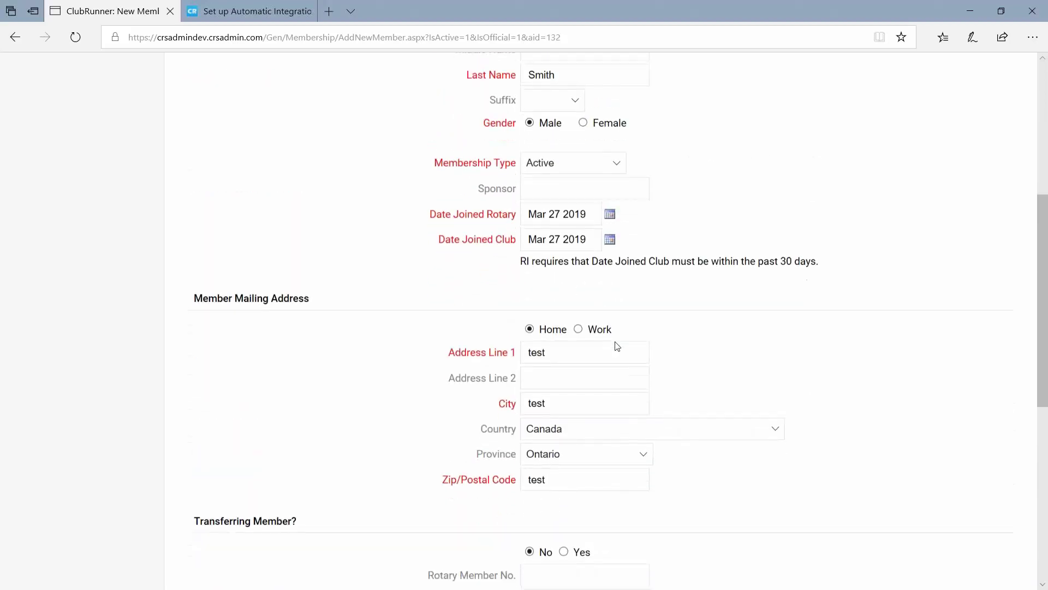
pyautogui.scroll(7, 629, 425)
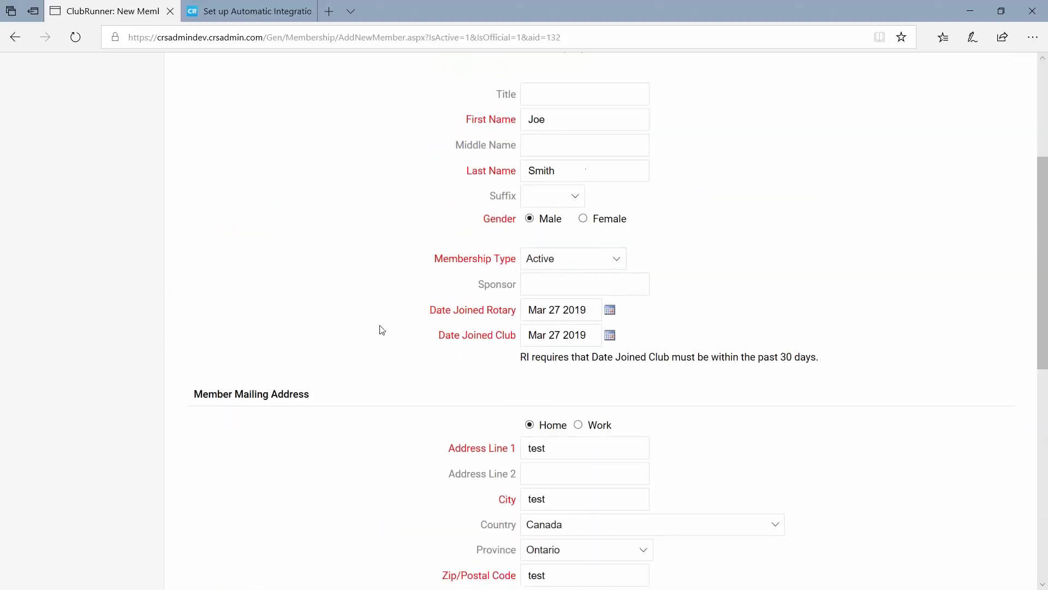
pyautogui.scroll(-2, 374, 326)
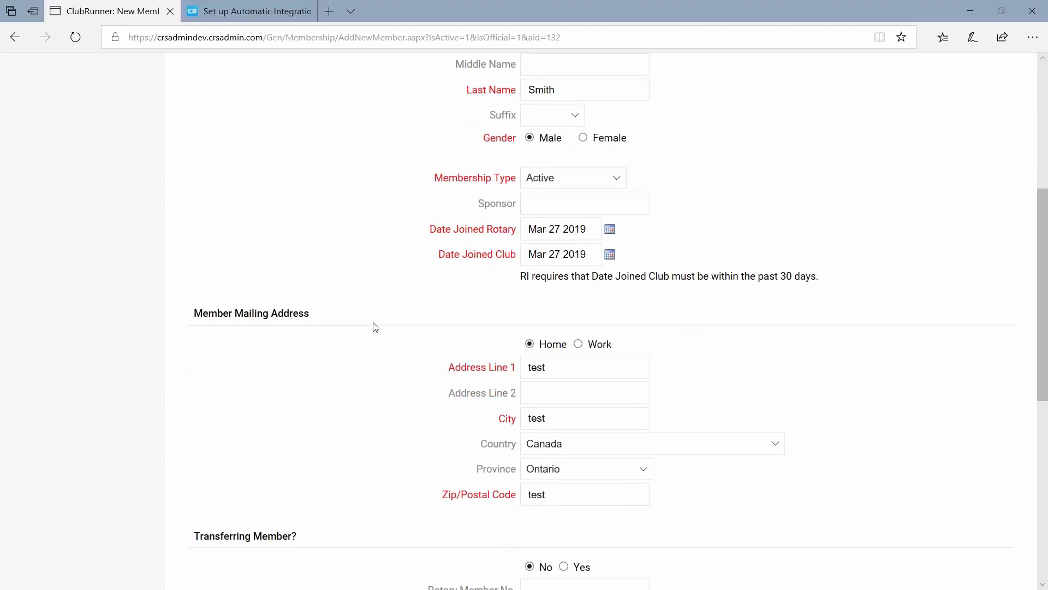
pyautogui.scroll(-2, 375, 327)
pyautogui.scroll(6, 459, 264)
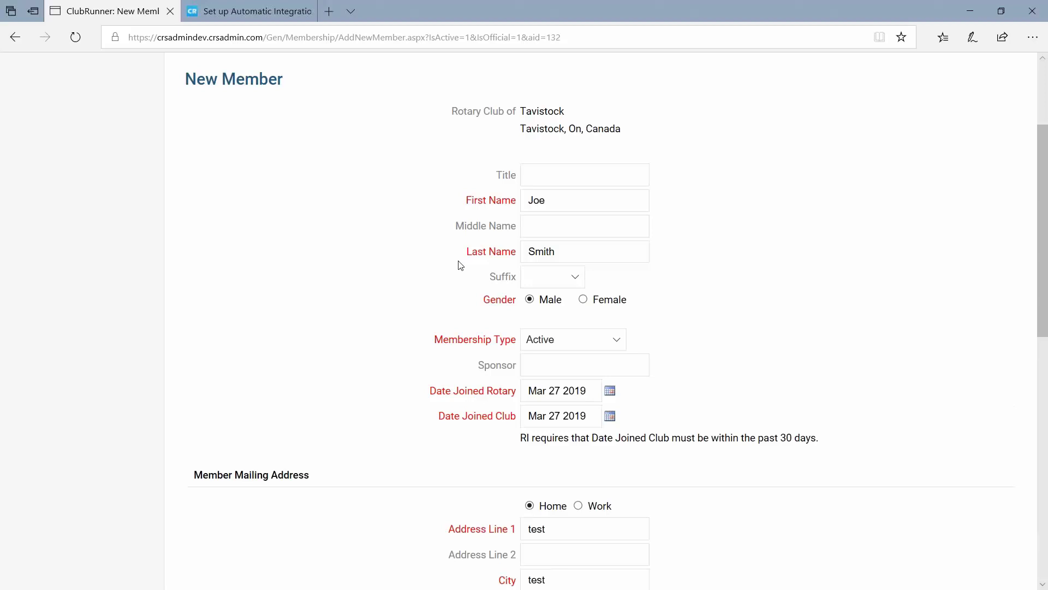
pyautogui.scroll(-4, 428, 268)
pyautogui.scroll(3, 550, 229)
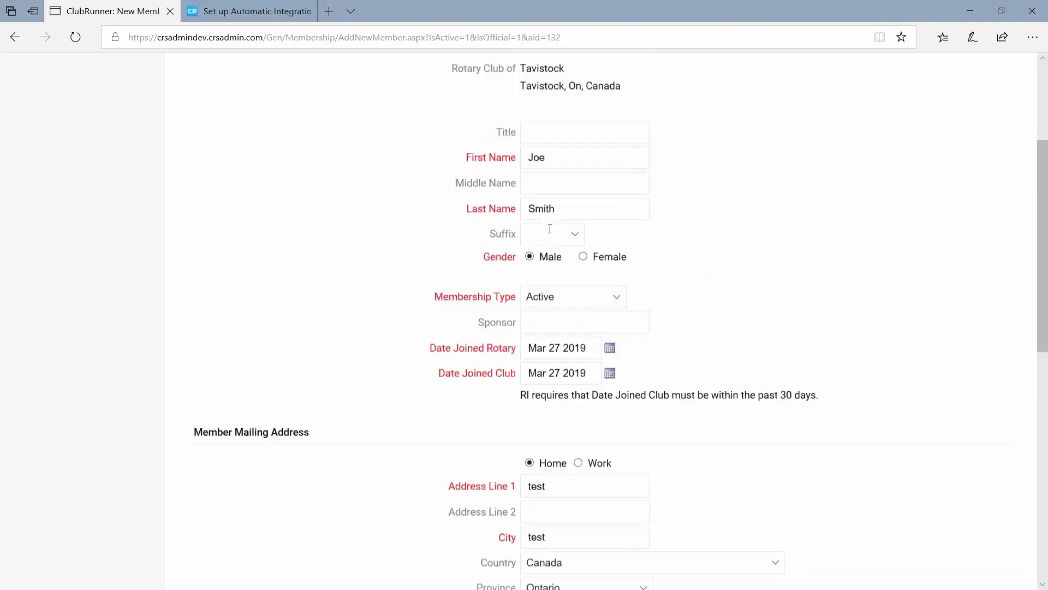
pyautogui.scroll(1, 551, 229)
pyautogui.scroll(-5, 435, 339)
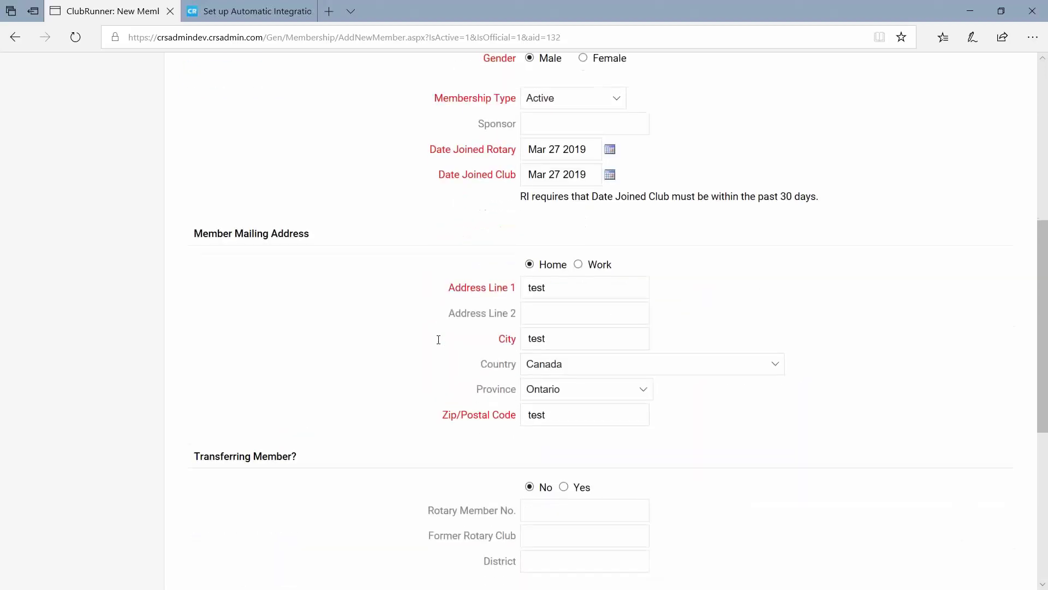
pyautogui.scroll(-6, 439, 339)
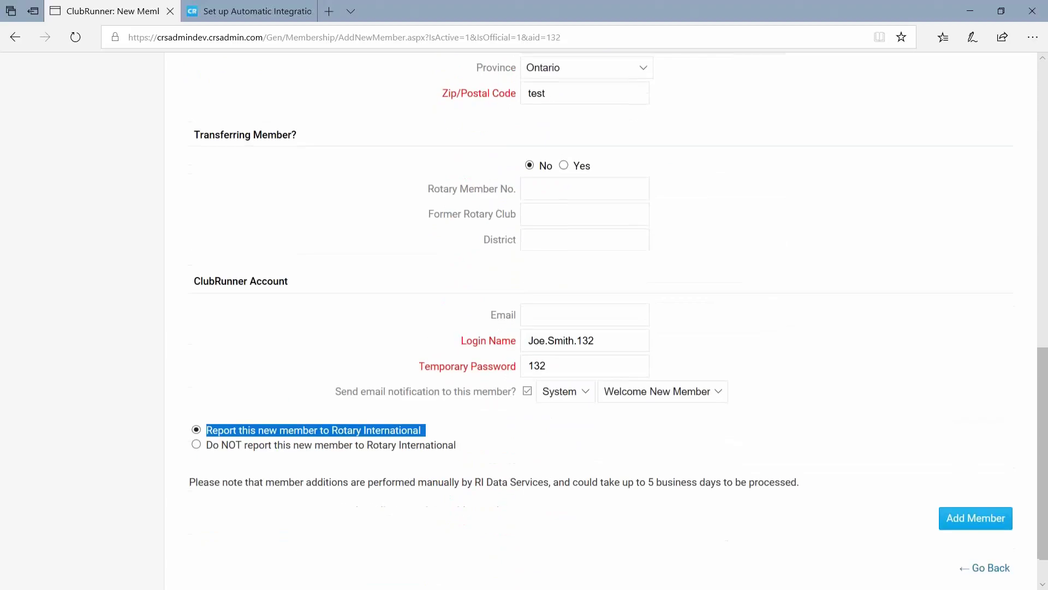
pyautogui.scroll(-1, 371, 347)
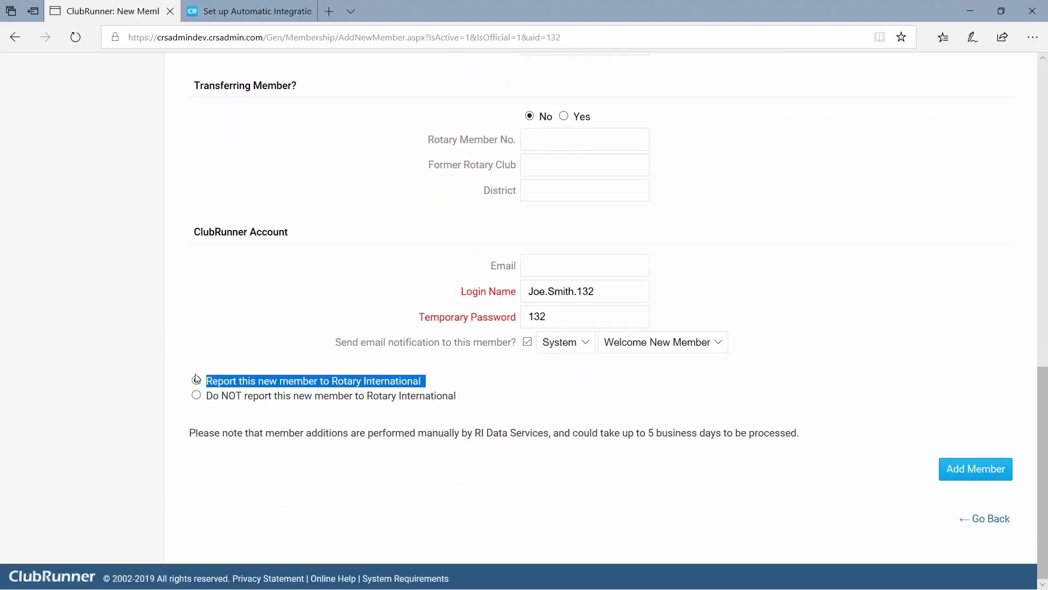
pyautogui.click(441, 384)
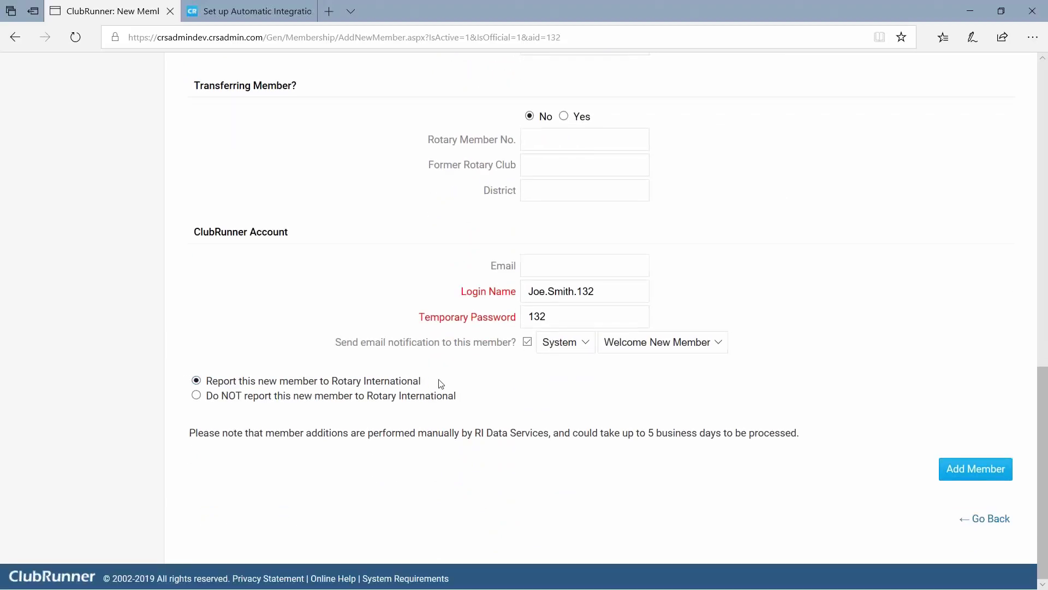
pyautogui.click(196, 394)
pyautogui.click(196, 380)
pyautogui.moveTo(207, 380); pyautogui.dragTo(435, 382)
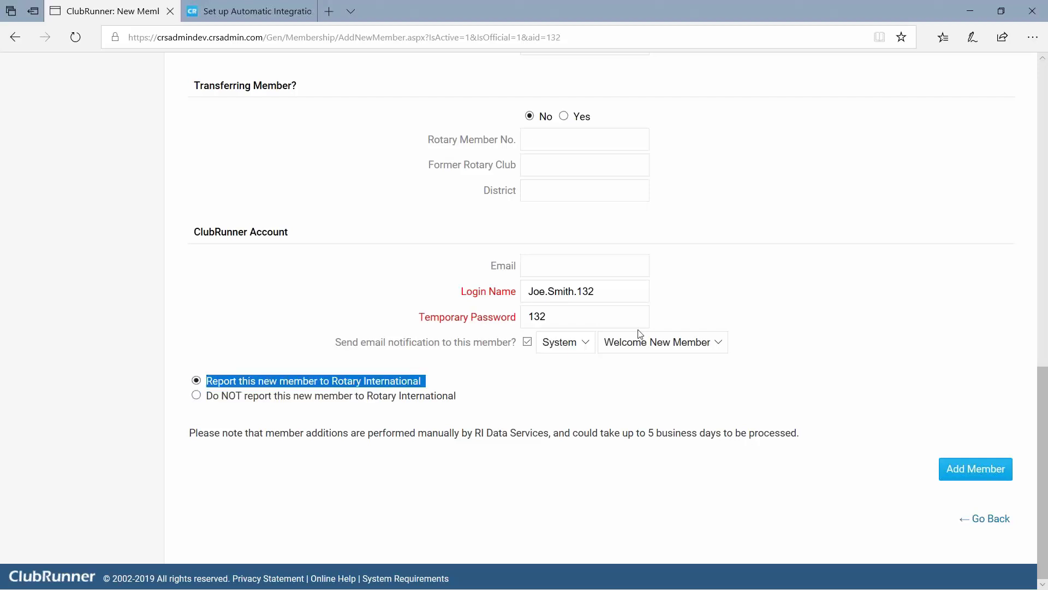
# Keep the generated login name and leave the Rotary Member No. field empty after removing a sample number.
pyautogui.moveTo(600, 291); pyautogui.dragTo(495, 285)
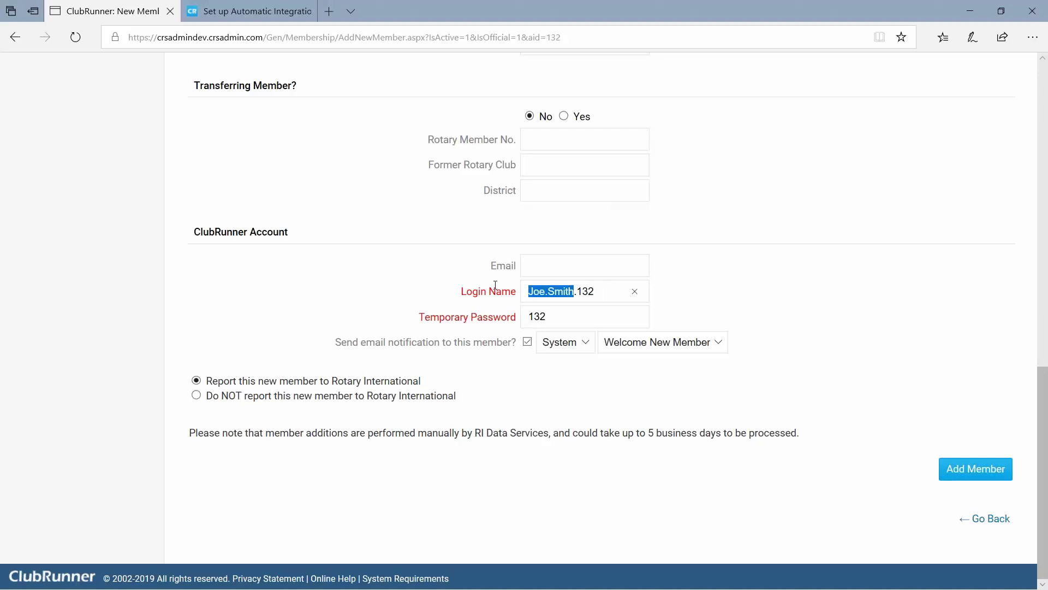
pyautogui.click(381, 287)
pyautogui.write('1234567')
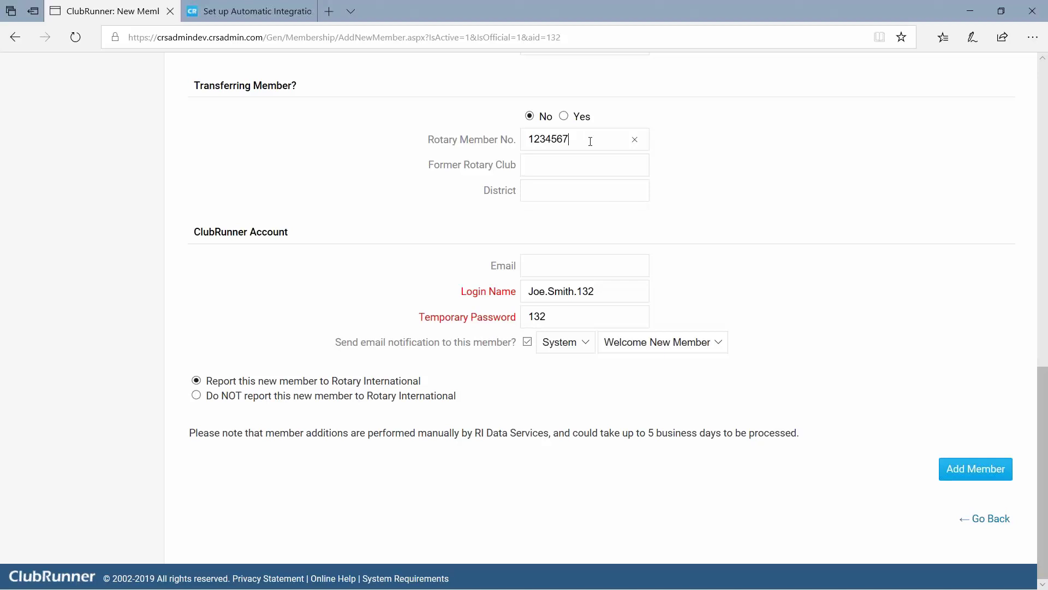
pyautogui.moveTo(590, 141); pyautogui.dragTo(485, 143)
pyautogui.click(573, 141)
pyautogui.moveTo(577, 138); pyautogui.dragTo(528, 140)
pyautogui.press('BackSpace')
pyautogui.moveTo(574, 291); pyautogui.dragTo(516, 287)
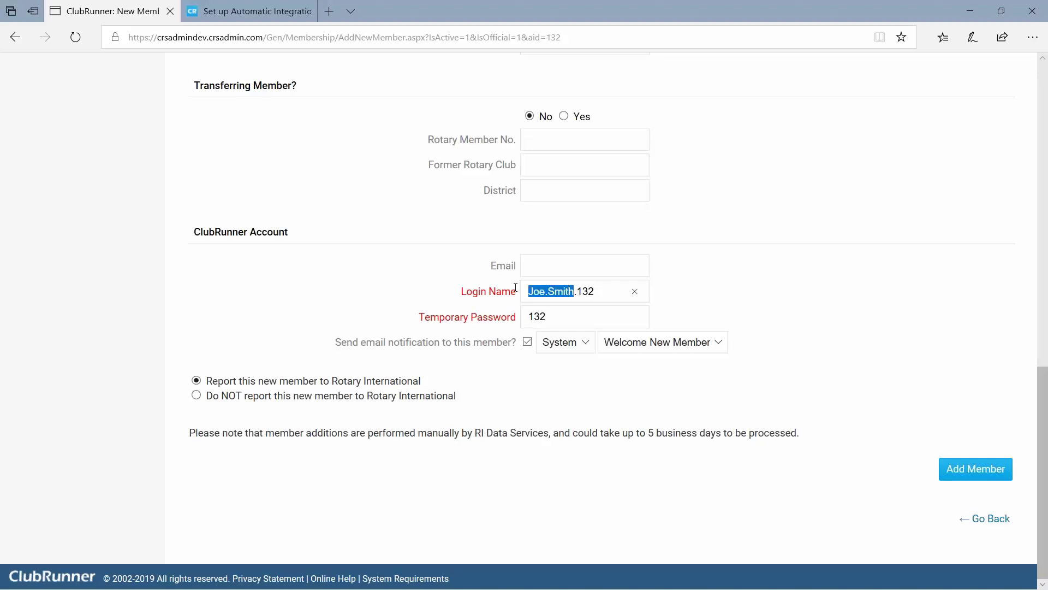
pyautogui.click(552, 134)
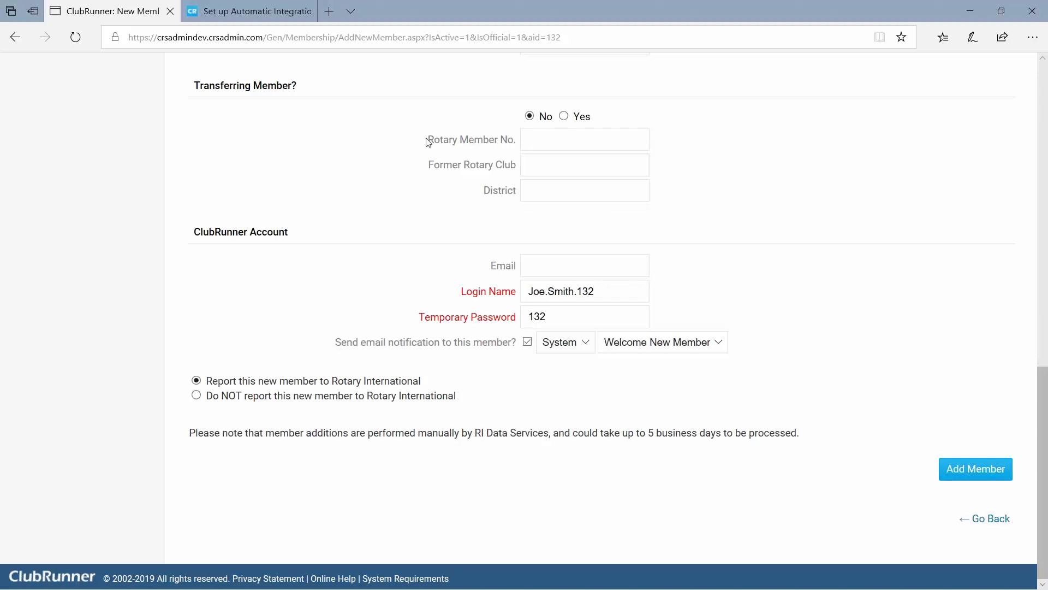
pyautogui.moveTo(427, 140); pyautogui.dragTo(514, 140)
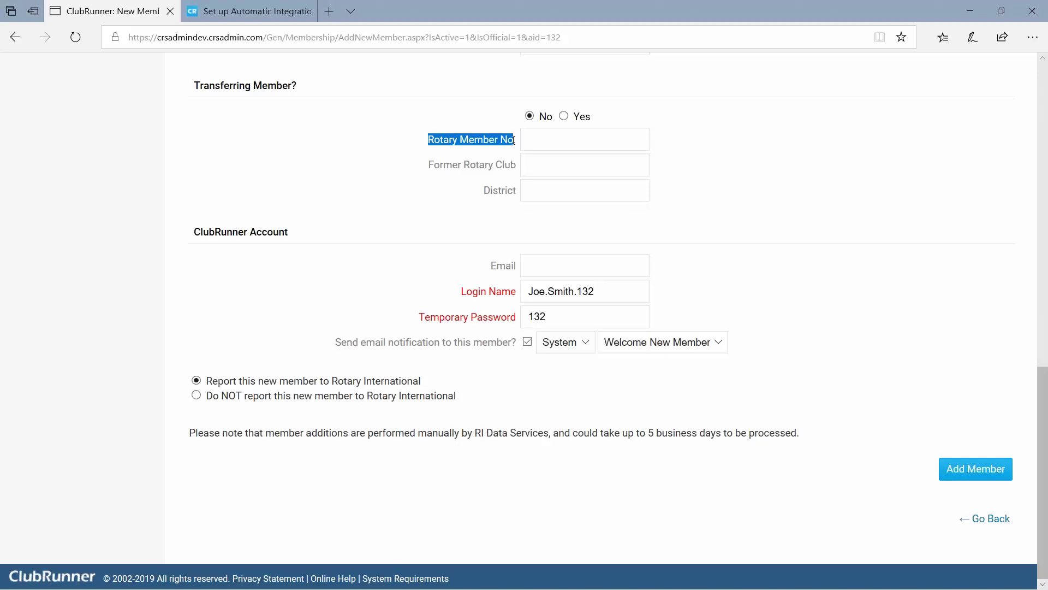
pyautogui.click(532, 144)
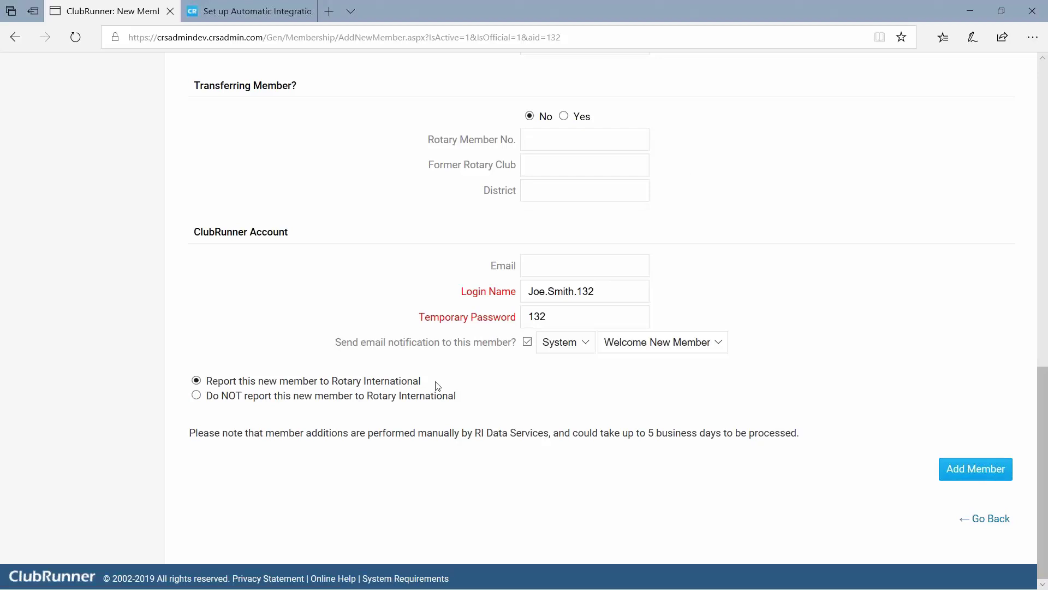
pyautogui.moveTo(438, 386); pyautogui.dragTo(329, 382)
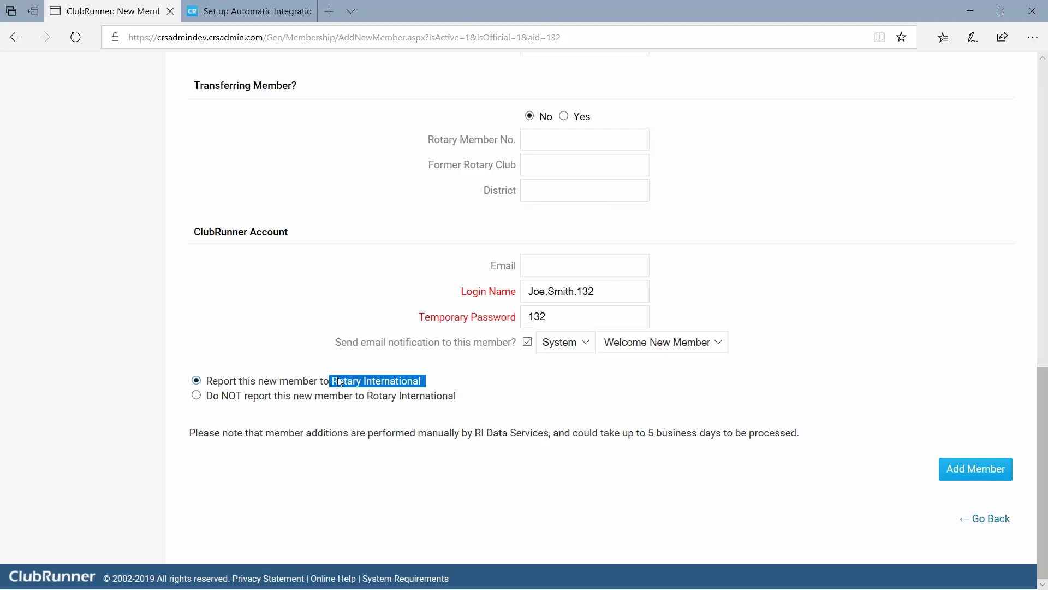
# Save the new member and review the profile showing male gender, test address, Canada and ON.
pyautogui.click(993, 476)
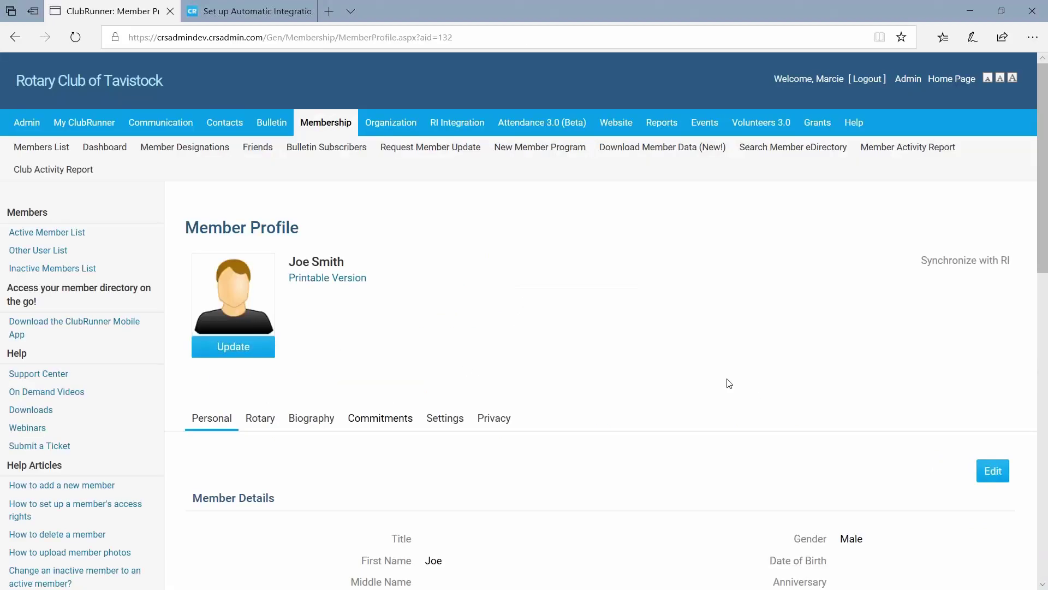
pyautogui.scroll(-14, 729, 383)
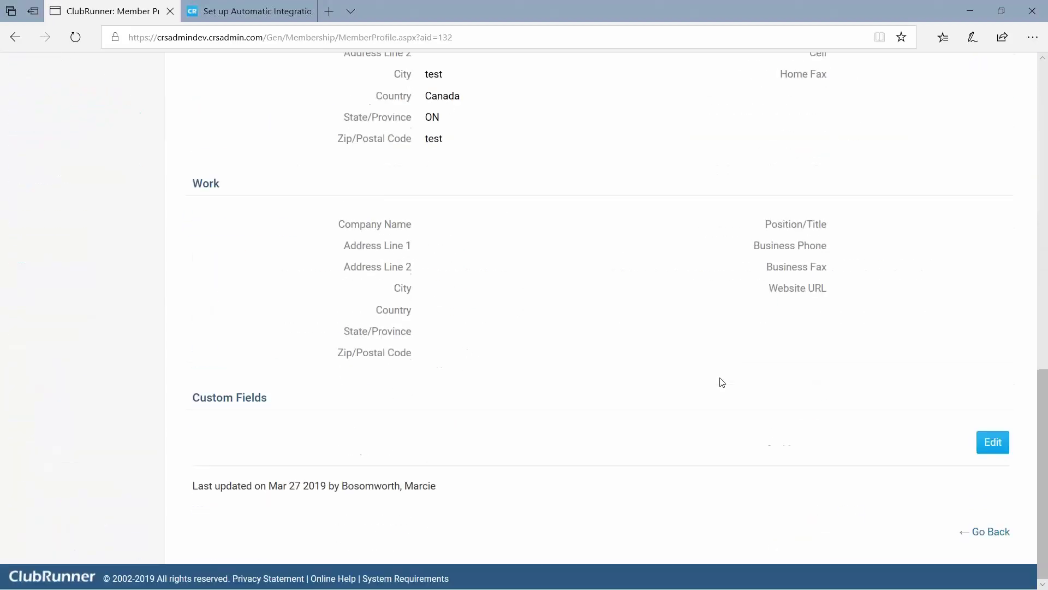
pyautogui.scroll(5, 723, 382)
pyautogui.scroll(5, 722, 382)
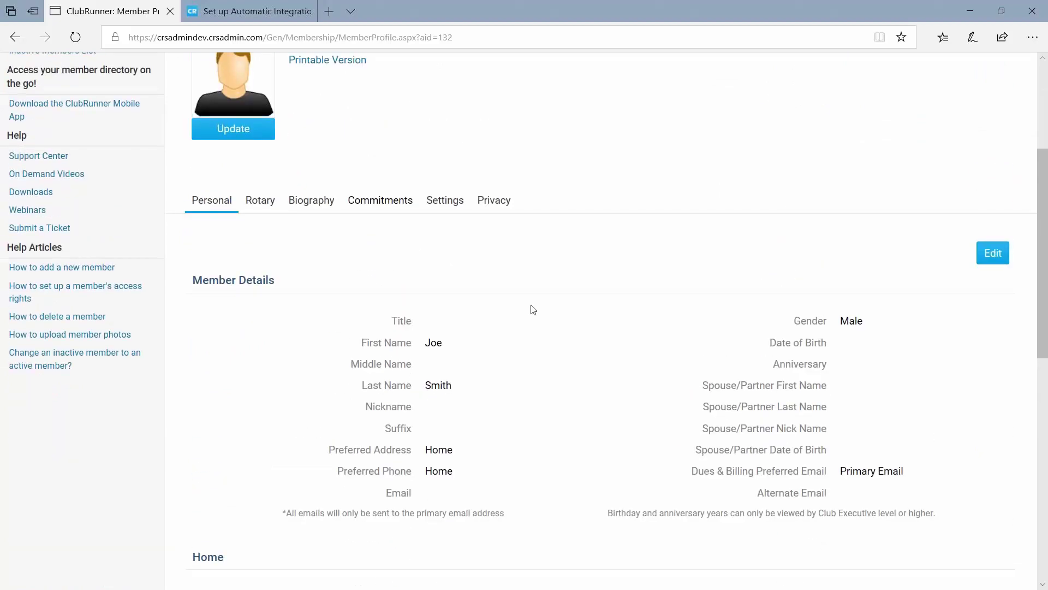
pyautogui.scroll(-5, 537, 330)
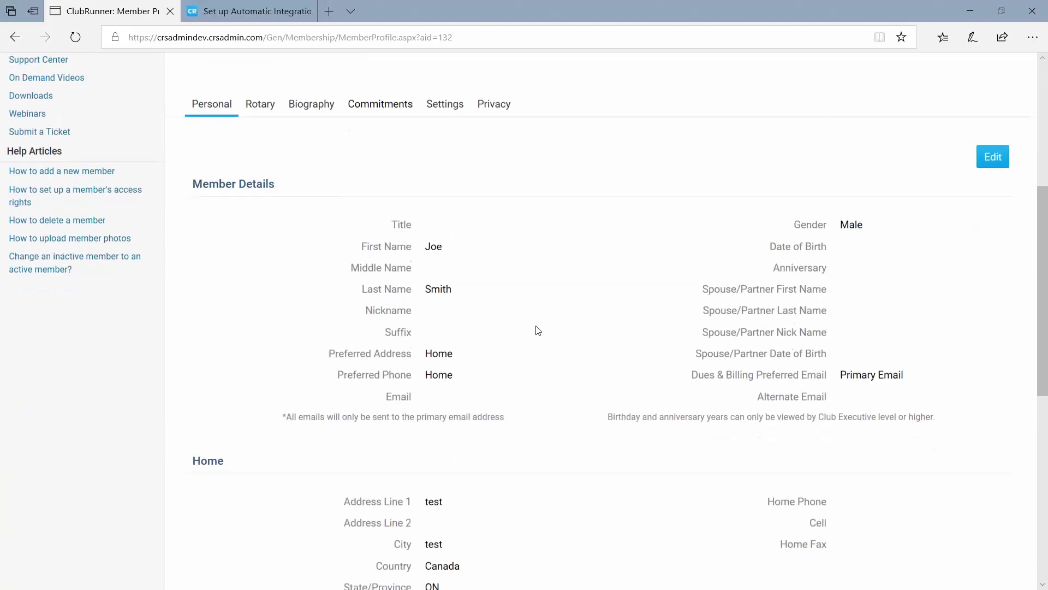
pyautogui.scroll(-4, 536, 329)
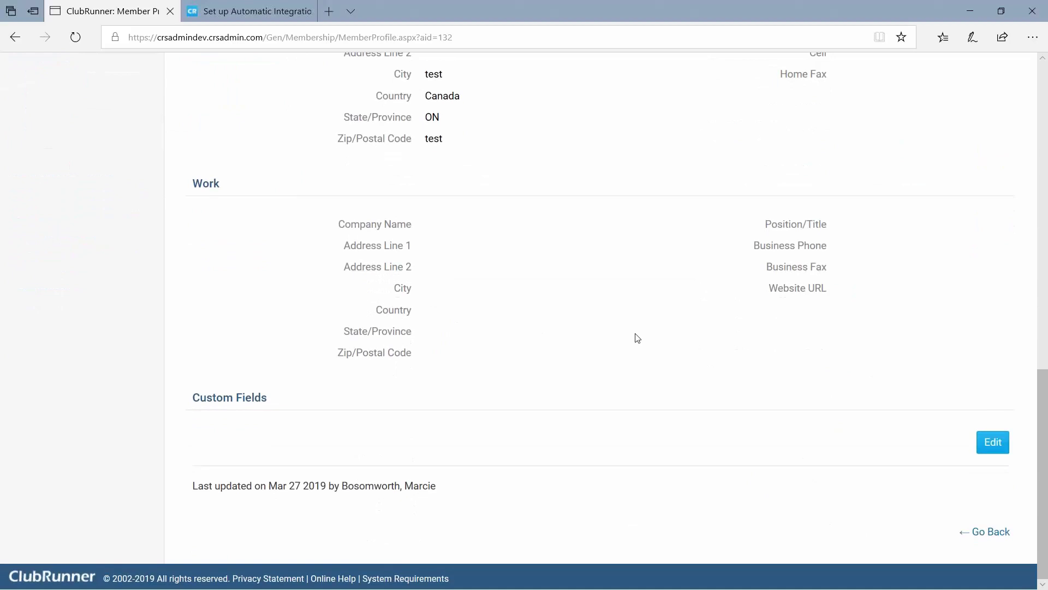
pyautogui.scroll(1, 449, 279)
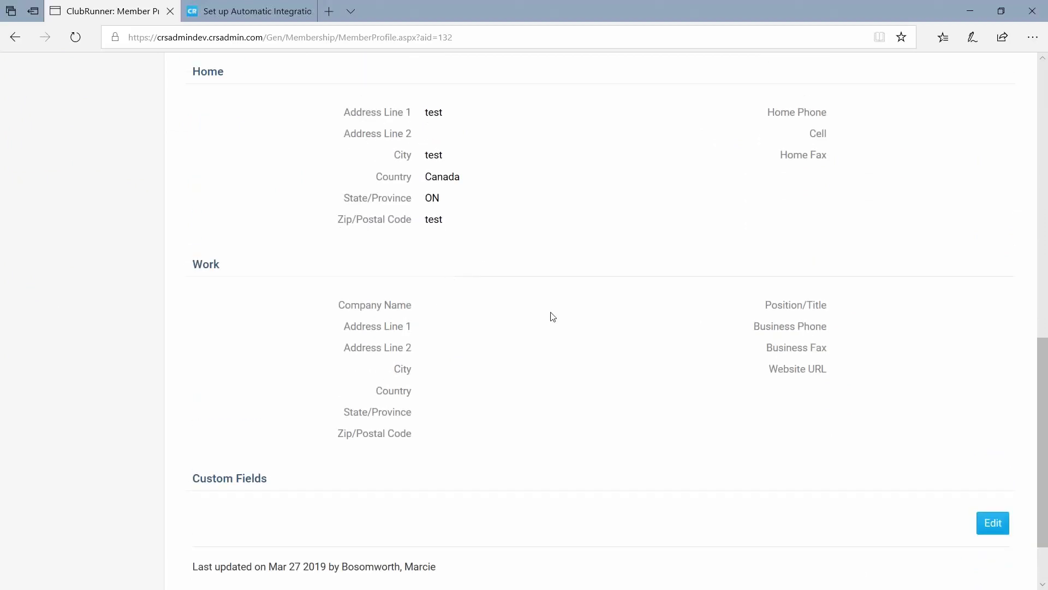
pyautogui.scroll(5, 552, 316)
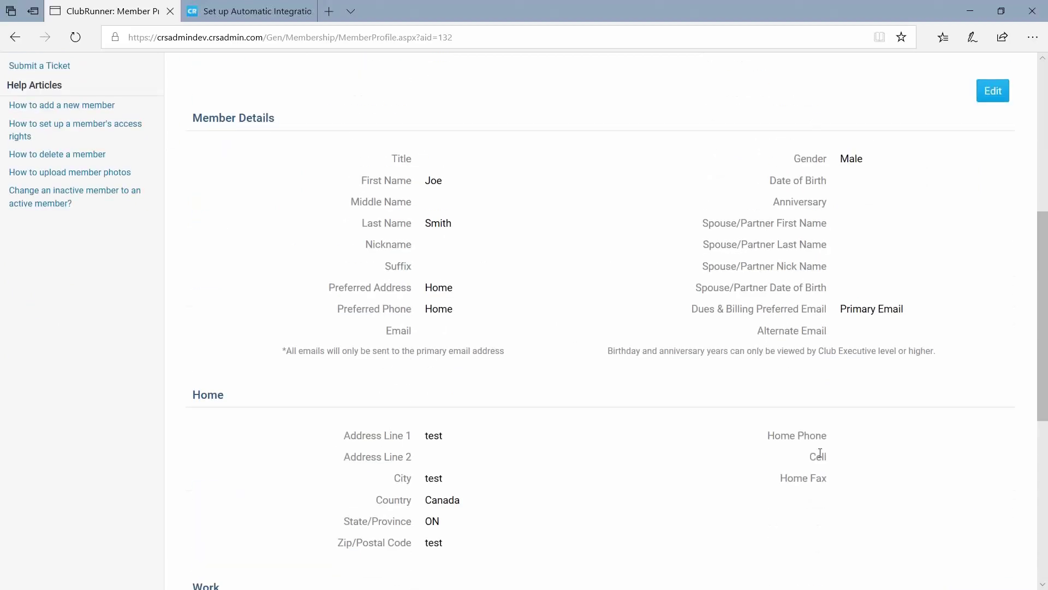
pyautogui.scroll(4, 683, 453)
pyautogui.scroll(2, 489, 358)
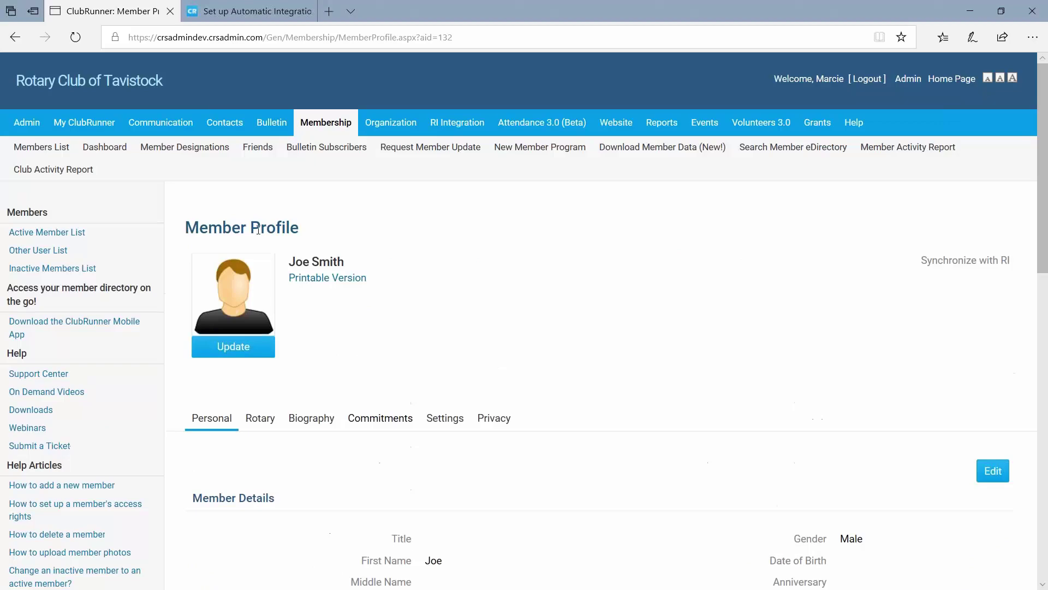
# Confirm the new member appears in the Active Members List, then open Change Status for a member being terminated.
pyautogui.click(48, 152)
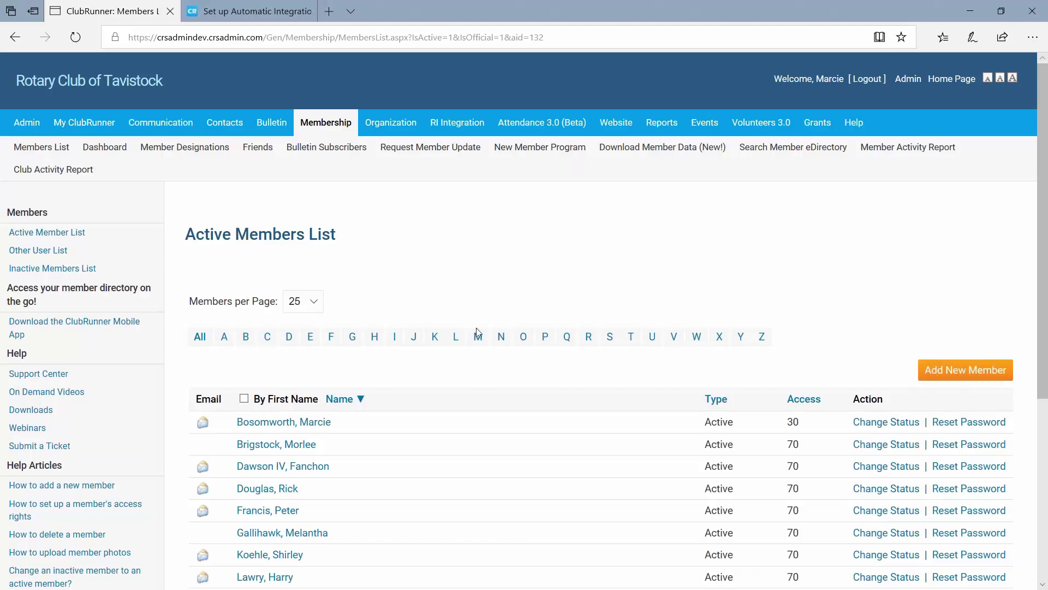
pyautogui.scroll(-4, 479, 335)
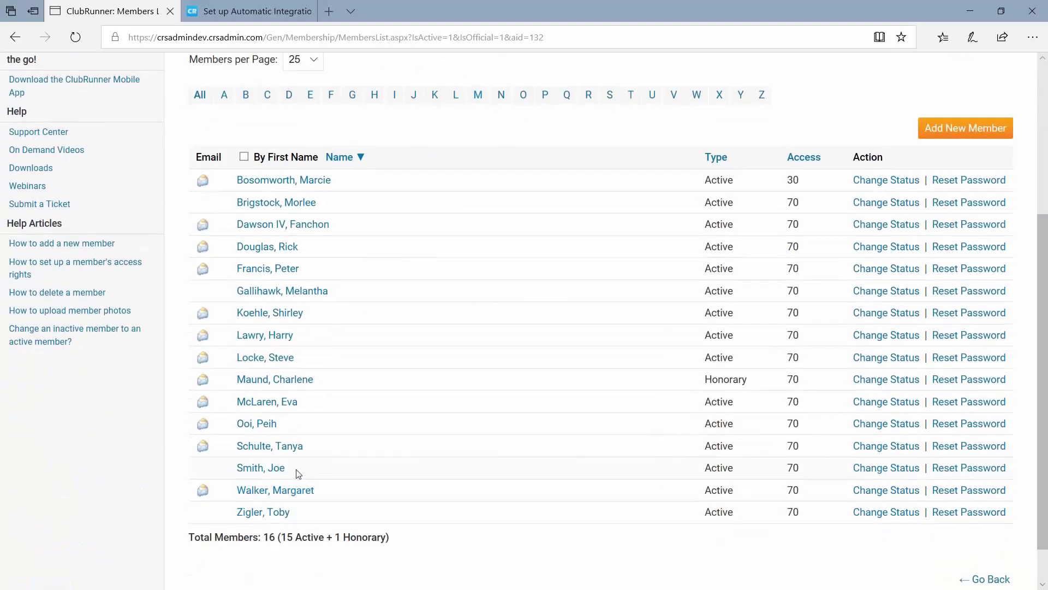
pyautogui.moveTo(295, 469); pyautogui.dragTo(237, 468)
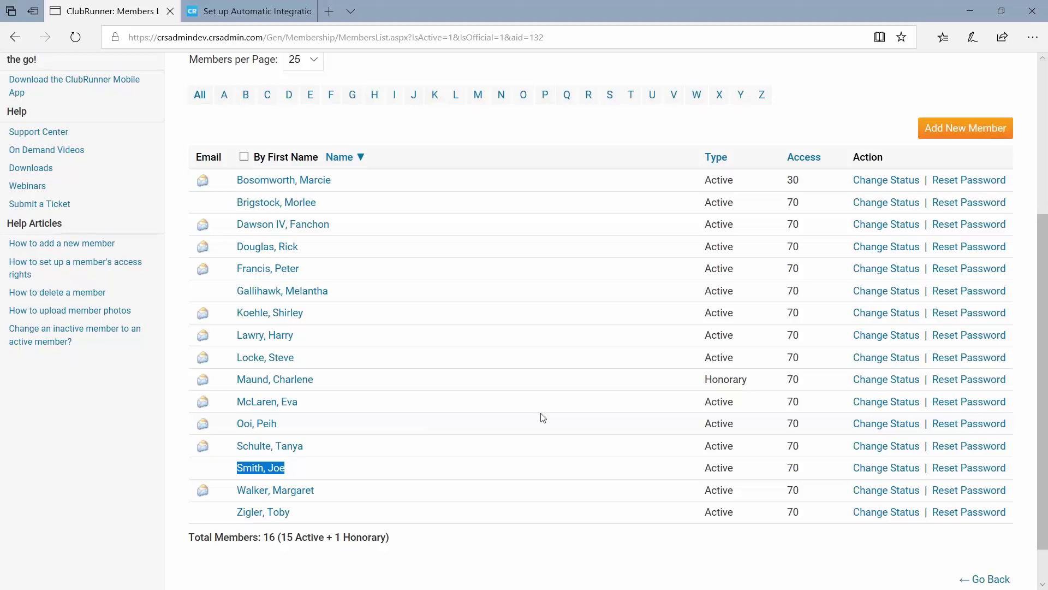
pyautogui.scroll(5, 540, 417)
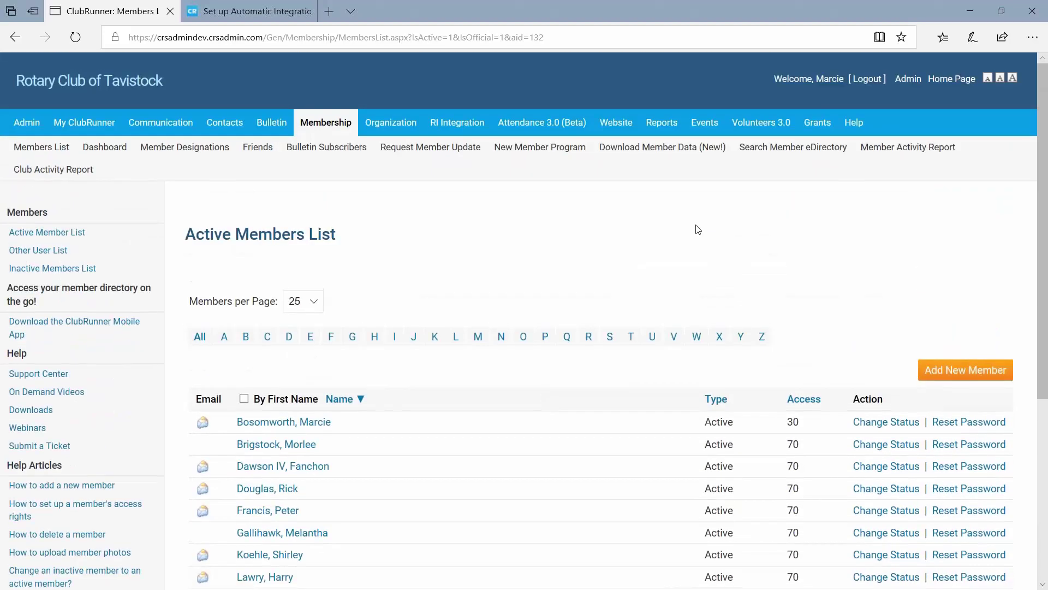
pyautogui.scroll(-5, 697, 229)
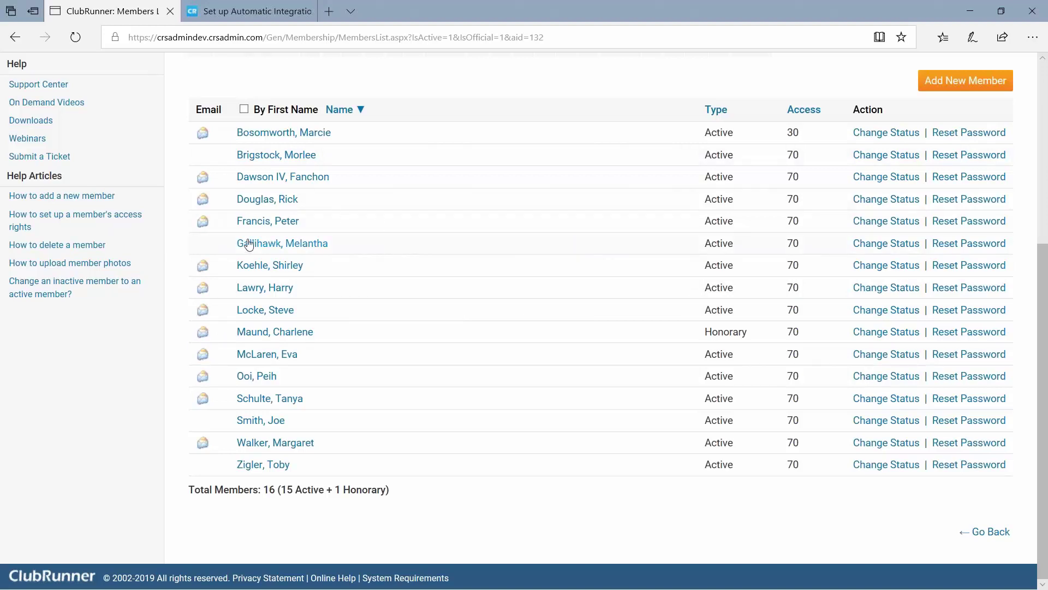
pyautogui.moveTo(234, 248); pyautogui.dragTo(352, 253)
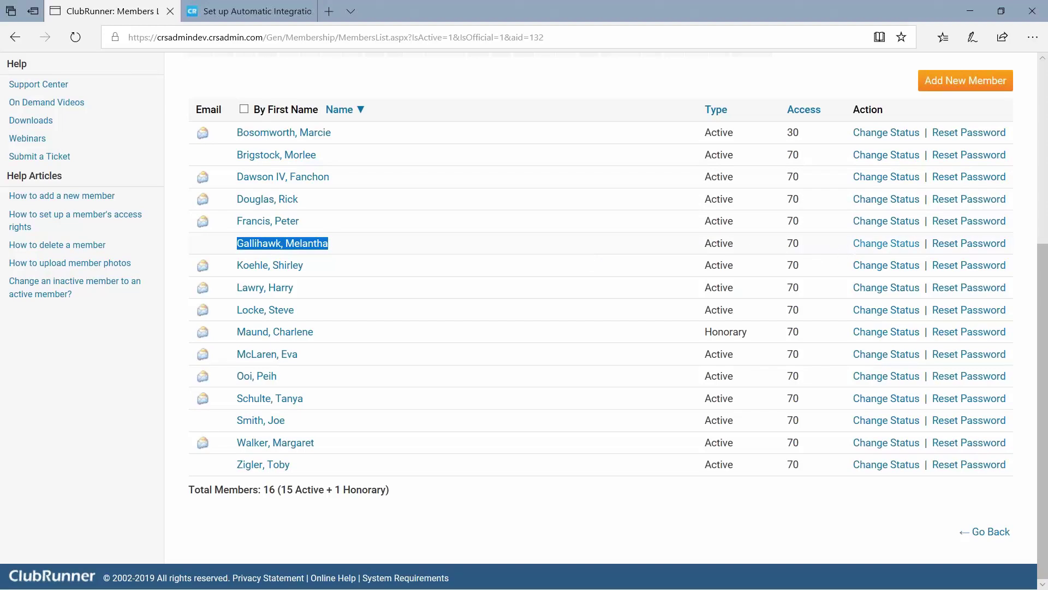
pyautogui.click(872, 249)
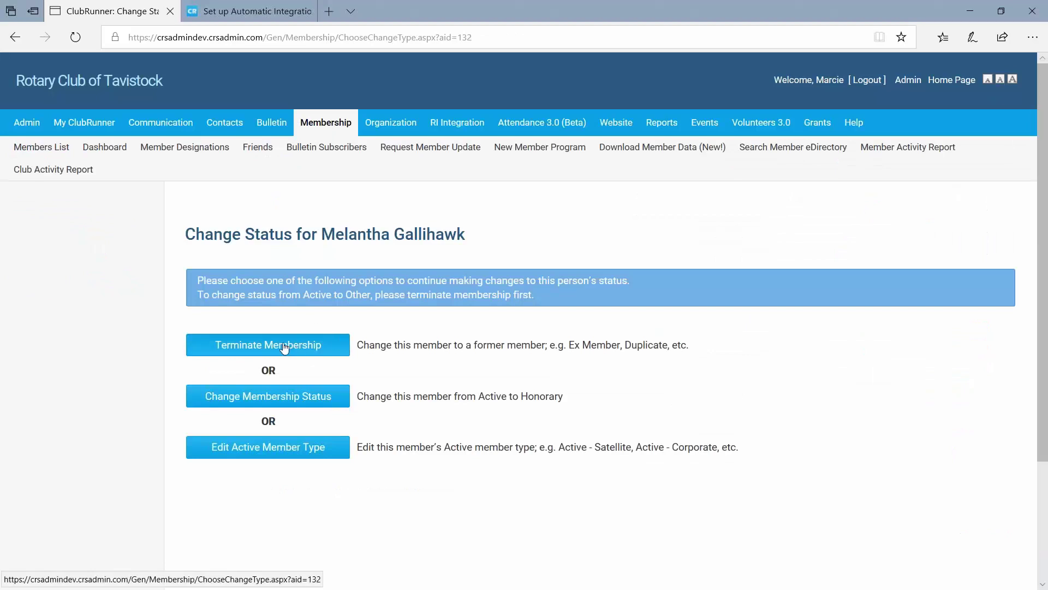
# Terminate the membership with reason Moved, keeping the termination reported to Rotary International.
pyautogui.click(257, 350)
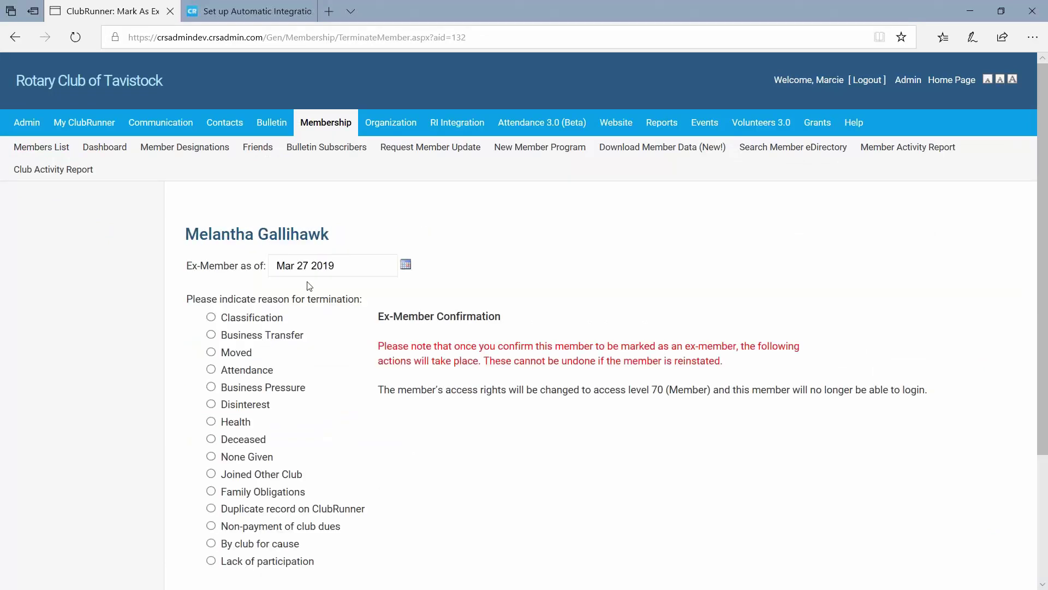
pyautogui.scroll(-1, 310, 188)
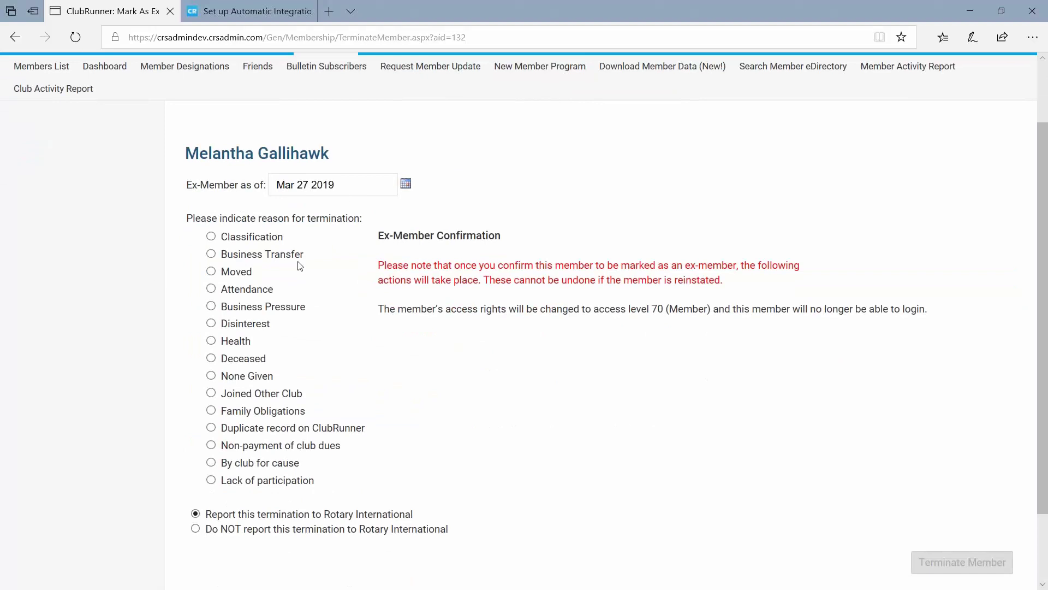
pyautogui.click(224, 272)
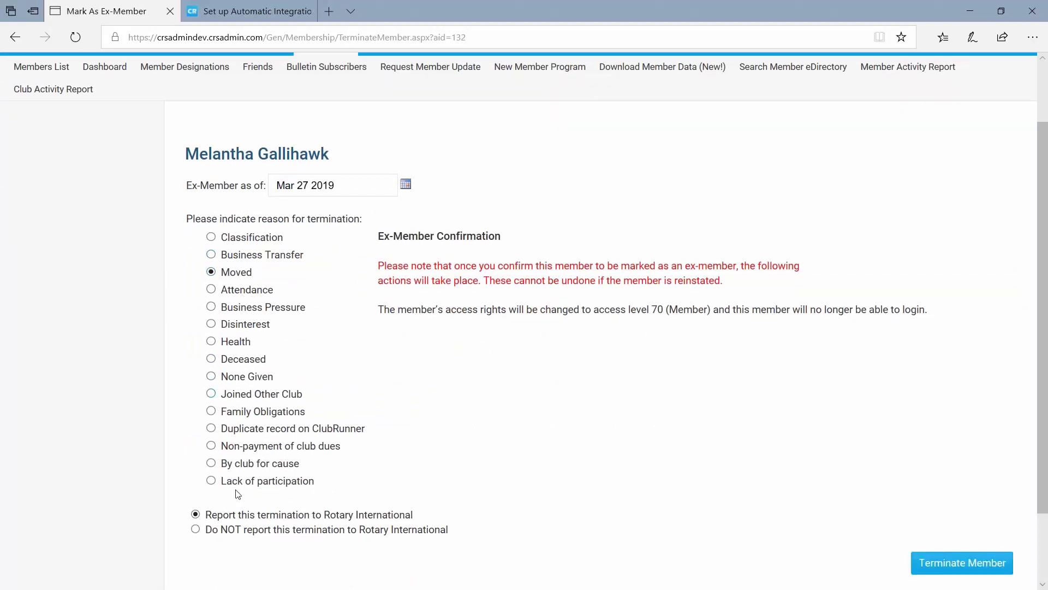
pyautogui.moveTo(421, 516); pyautogui.dragTo(237, 518)
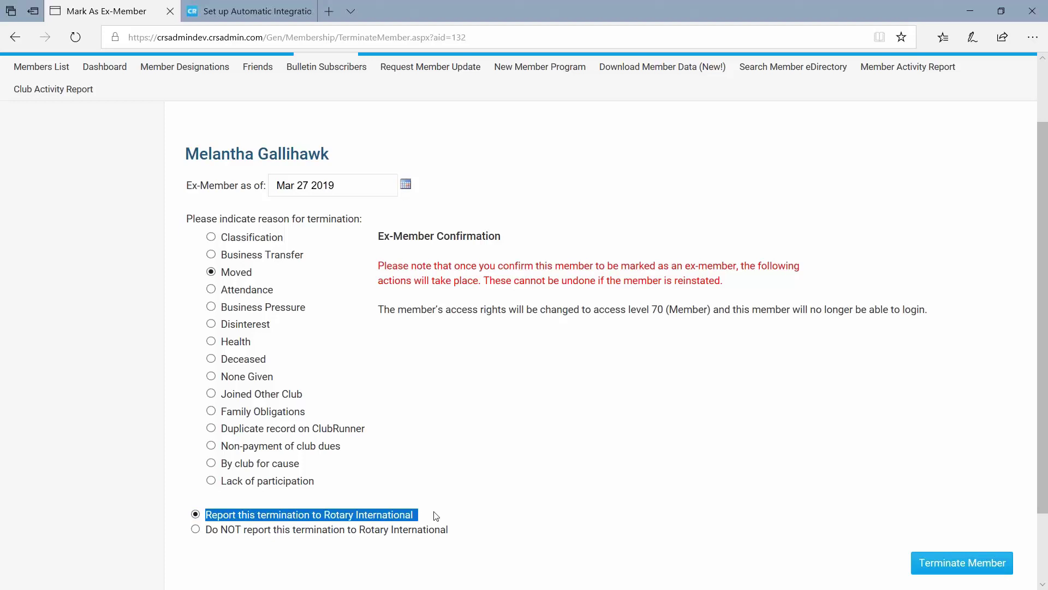
pyautogui.moveTo(434, 516); pyautogui.dragTo(456, 520)
pyautogui.click(327, 516)
pyautogui.click(498, 512)
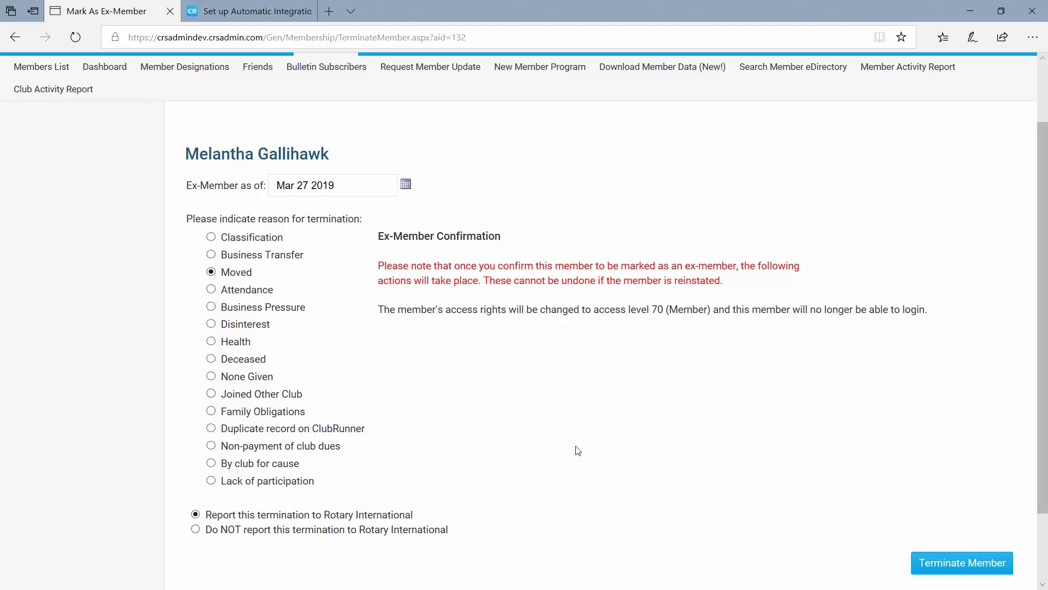
pyautogui.scroll(-2, 785, 483)
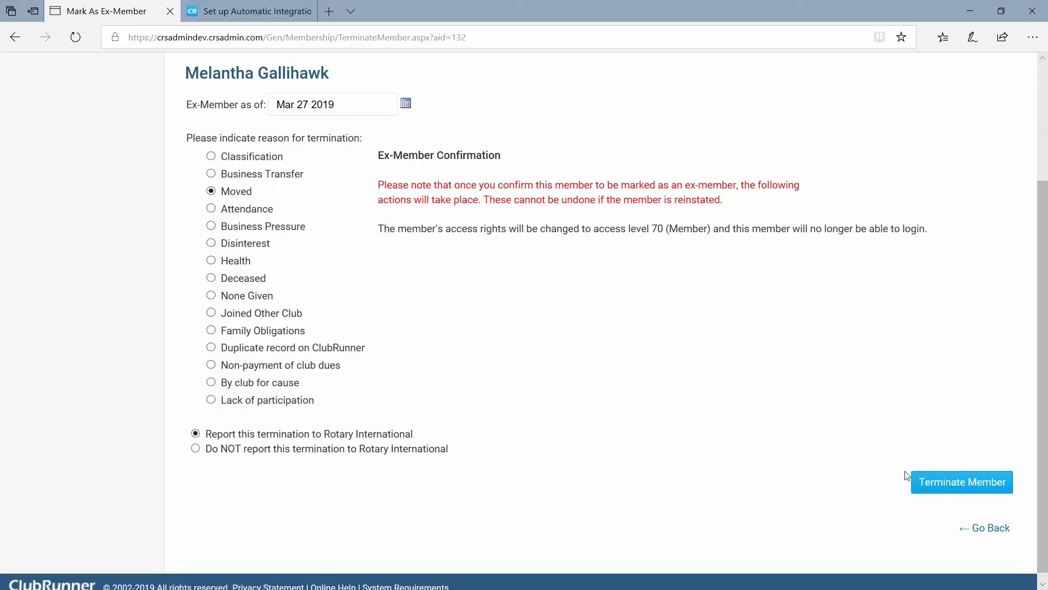
pyautogui.click(982, 491)
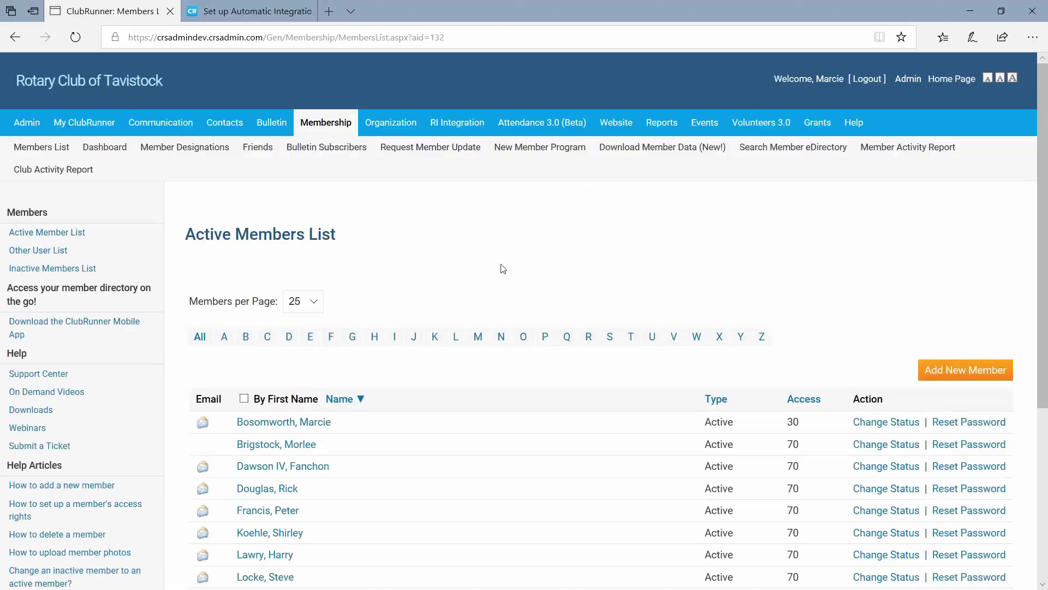
# Check the members list totals 15, then open the RI Integration Compare & Synchronize report.
pyautogui.scroll(-4, 502, 269)
pyautogui.scroll(4, 503, 268)
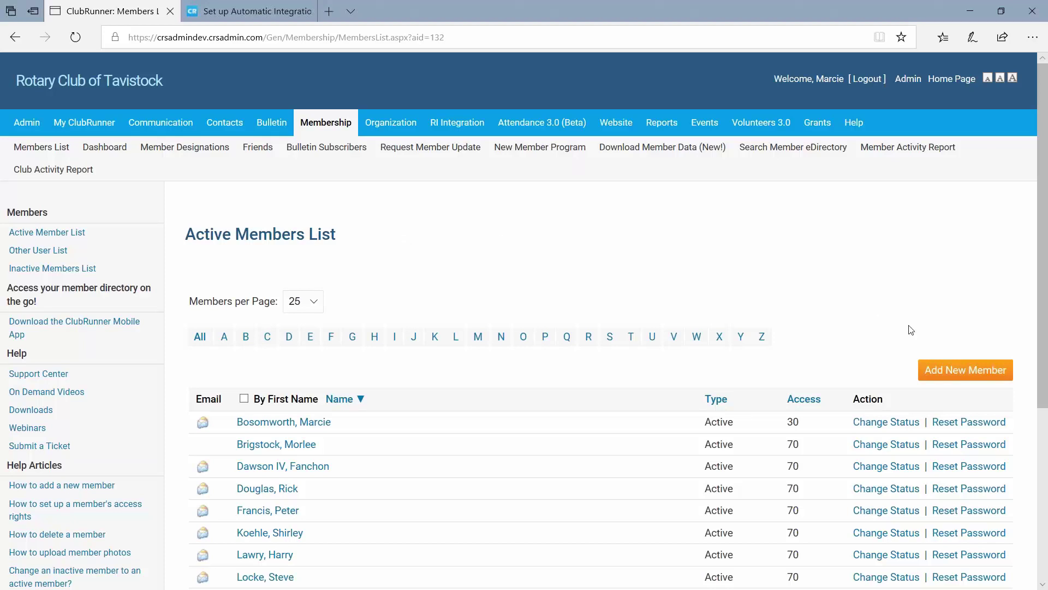
pyautogui.scroll(-2, 906, 335)
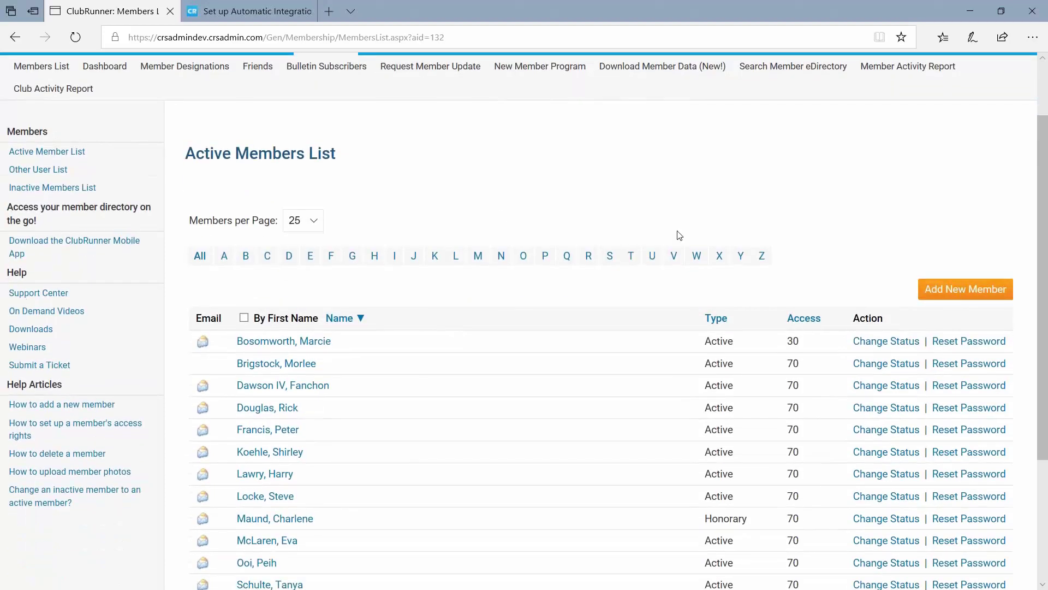
pyautogui.scroll(-3, 587, 438)
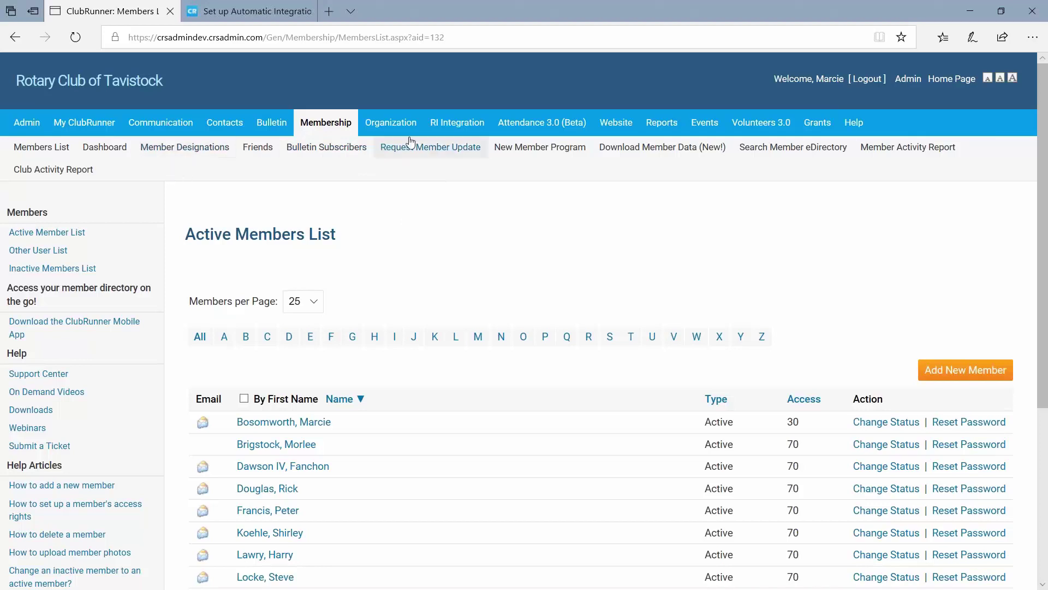
pyautogui.click(457, 133)
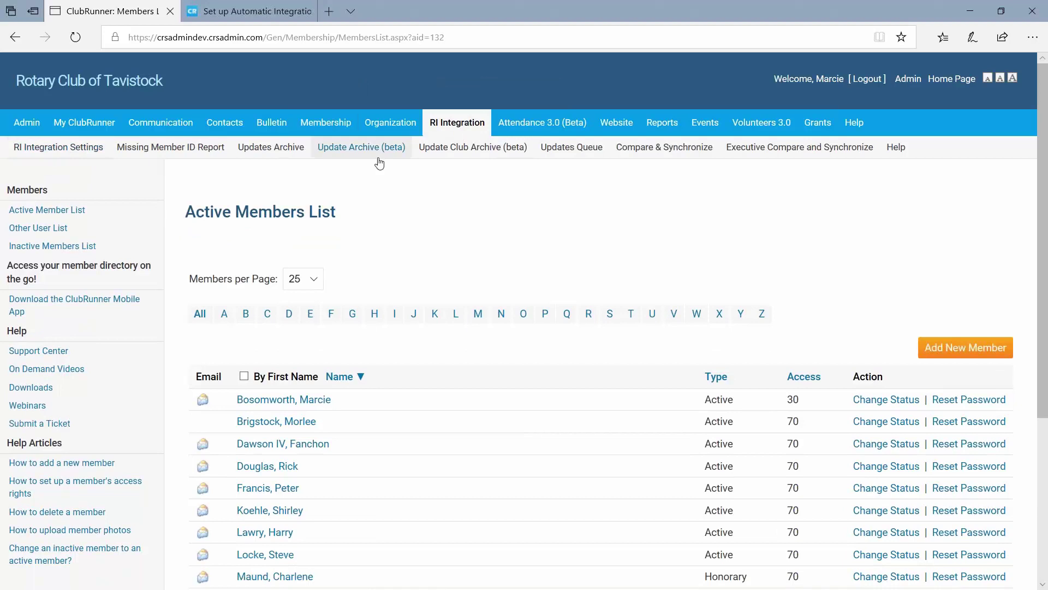
pyautogui.click(648, 155)
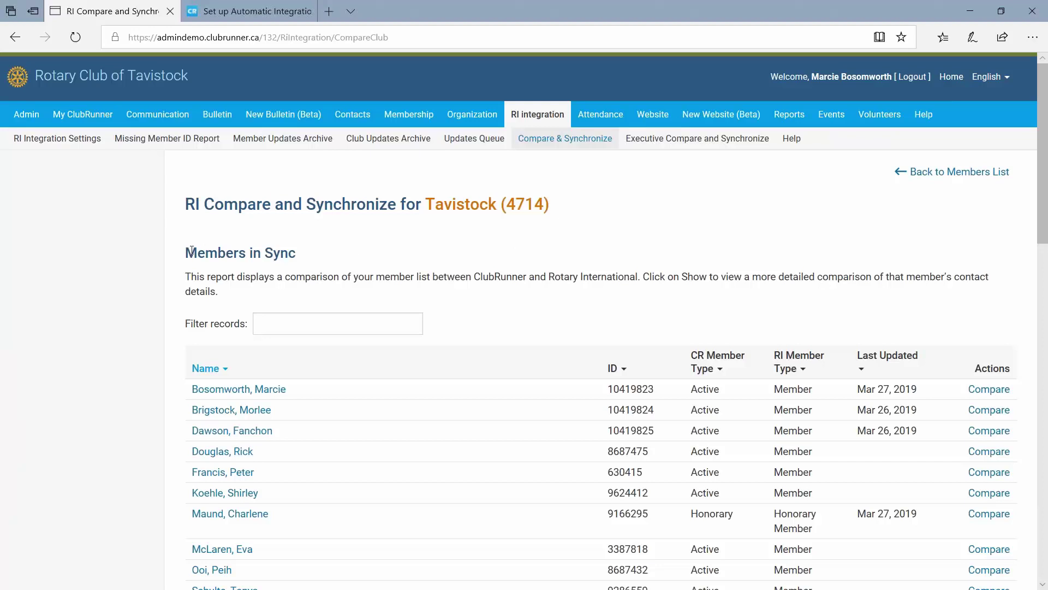
# Highlight the Members in Sync heading on the Tavistock (4714) compare report.
pyautogui.moveTo(186, 253); pyautogui.dragTo(299, 254)
pyautogui.click(326, 258)
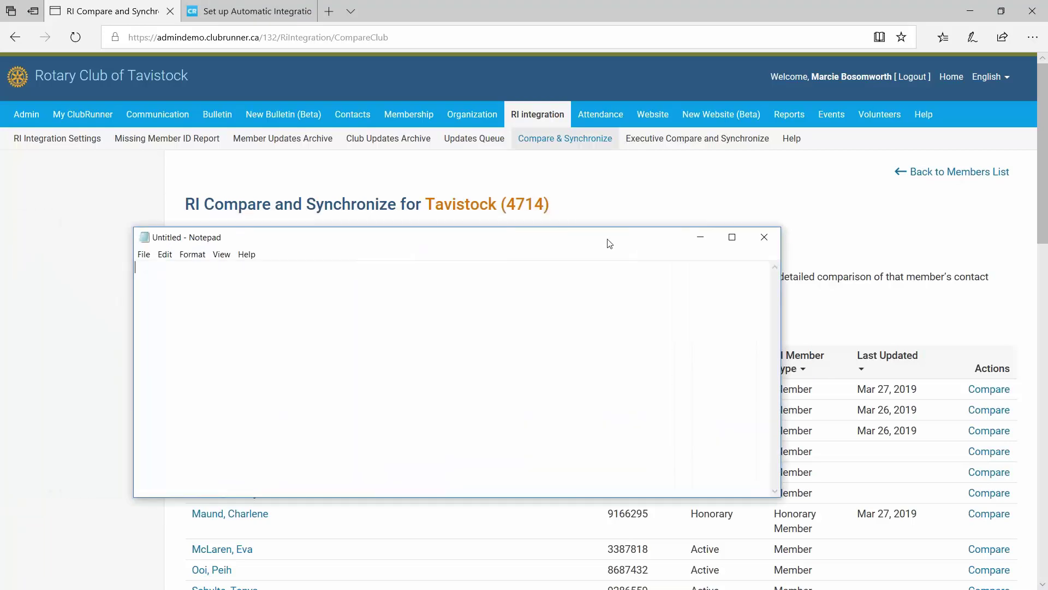
# Write the note 'RI Integration -> MAJOR vs MINOR issues or conflicts' in Notepad and highlight the phrase.
pyautogui.write('RI Ingtegration -> MAJOR')
pyautogui.press('BackSpace')
pyautogui.press('BackSpace')
pyautogui.press('BackSpace')
pyautogui.write('JOR vs MINOR issues')
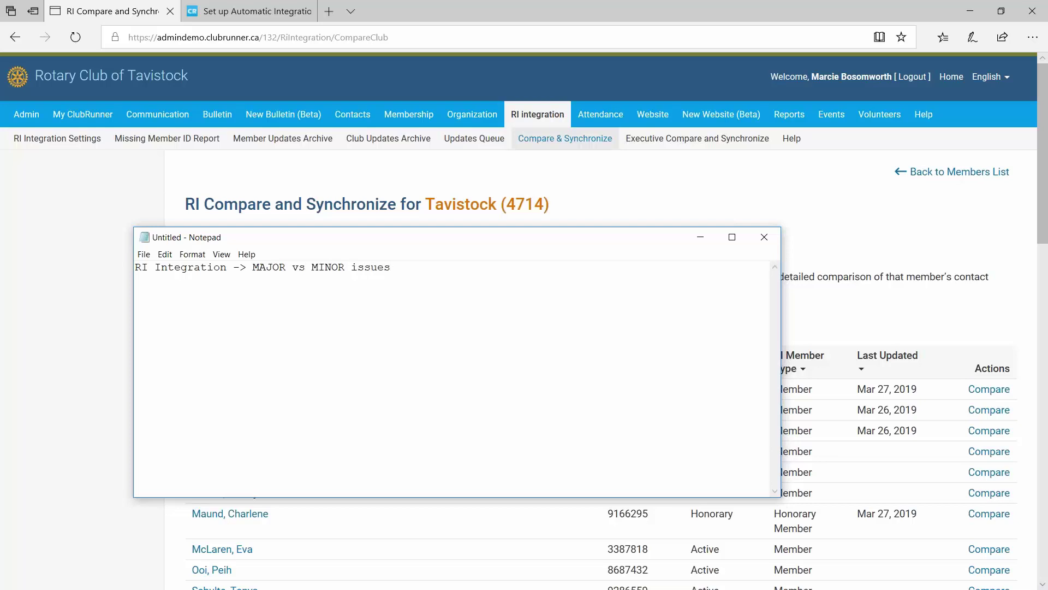
pyautogui.moveTo(482, 239); pyautogui.dragTo(493, 204)
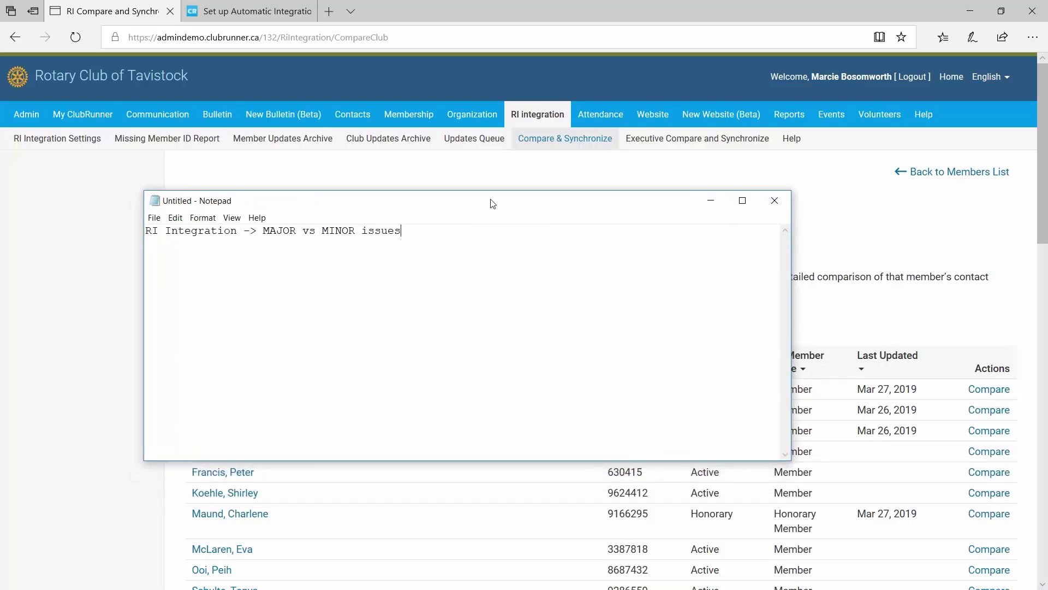
pyautogui.write('or conflicts')
pyautogui.moveTo(263, 231); pyautogui.dragTo(559, 232)
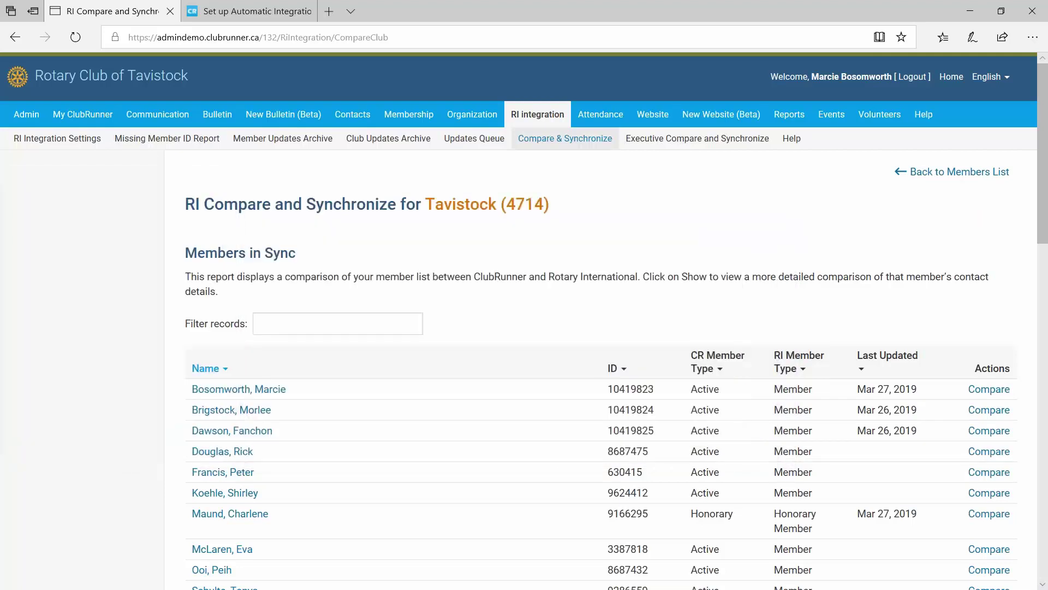
# Review the 11 records in Members in Sync, then bring Notepad back to continue the notes.
pyautogui.click(188, 268)
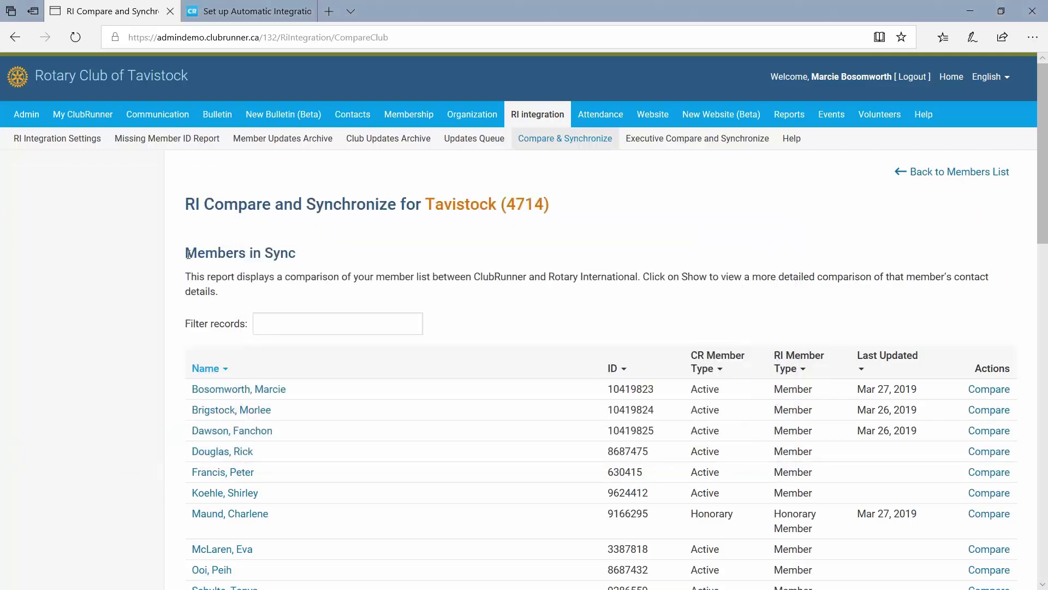
pyautogui.moveTo(187, 255); pyautogui.dragTo(320, 257)
pyautogui.click(413, 272)
pyautogui.scroll(-2, 314, 366)
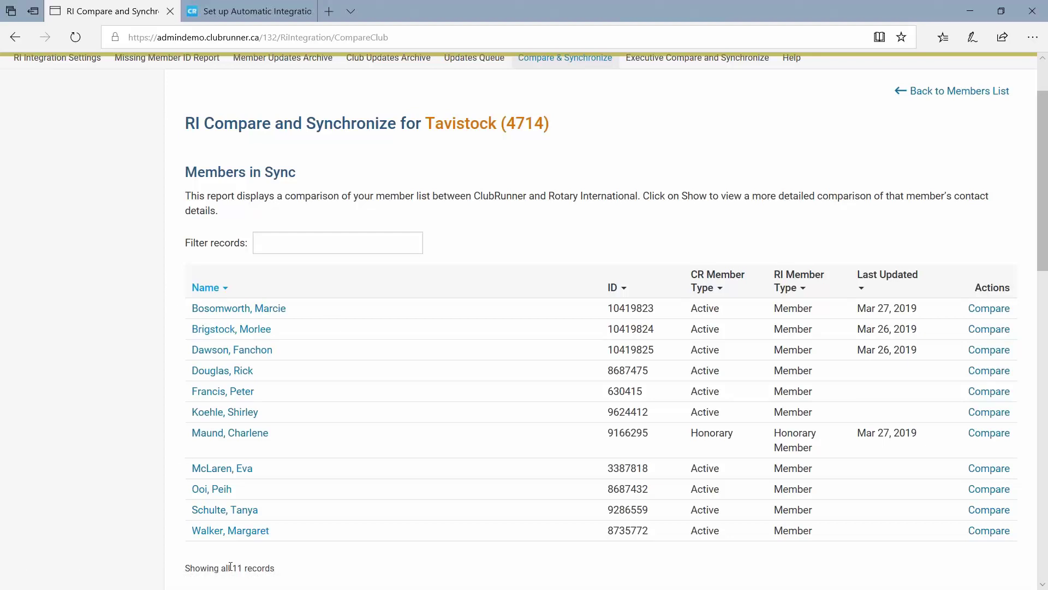
pyautogui.moveTo(232, 568); pyautogui.dragTo(246, 569)
pyautogui.moveTo(0, 207); pyautogui.dragTo(528, 227)
pyautogui.click(534, 247)
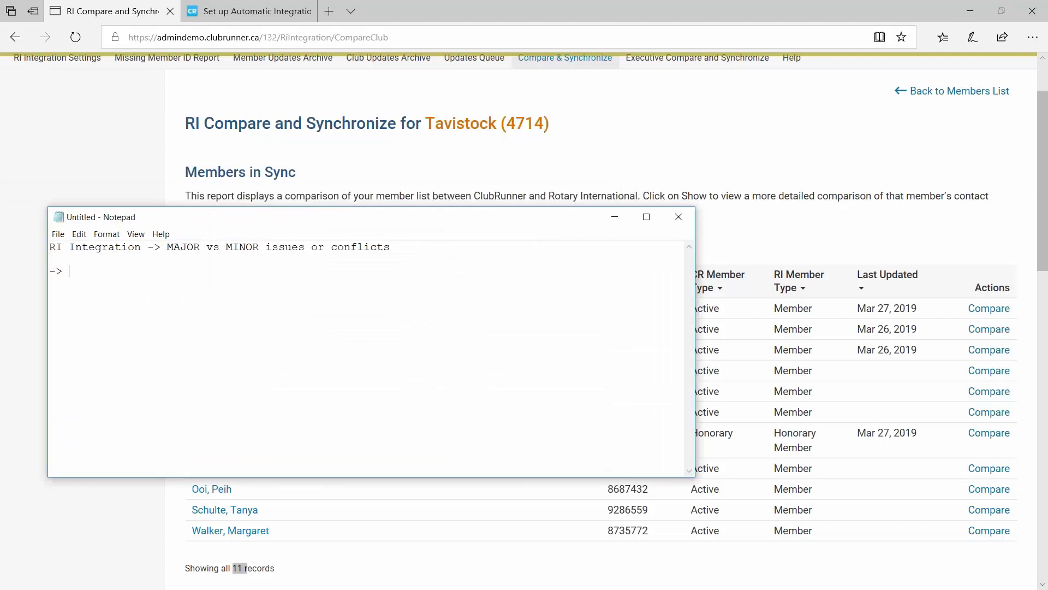
# Add the note line 'SEMI-YEARLY BILLING' in Notepad, then move Notepad off screen.
pyautogui.write('BILLING ')
pyautogui.write('SEMI-YE')
pyautogui.write('ARLY')
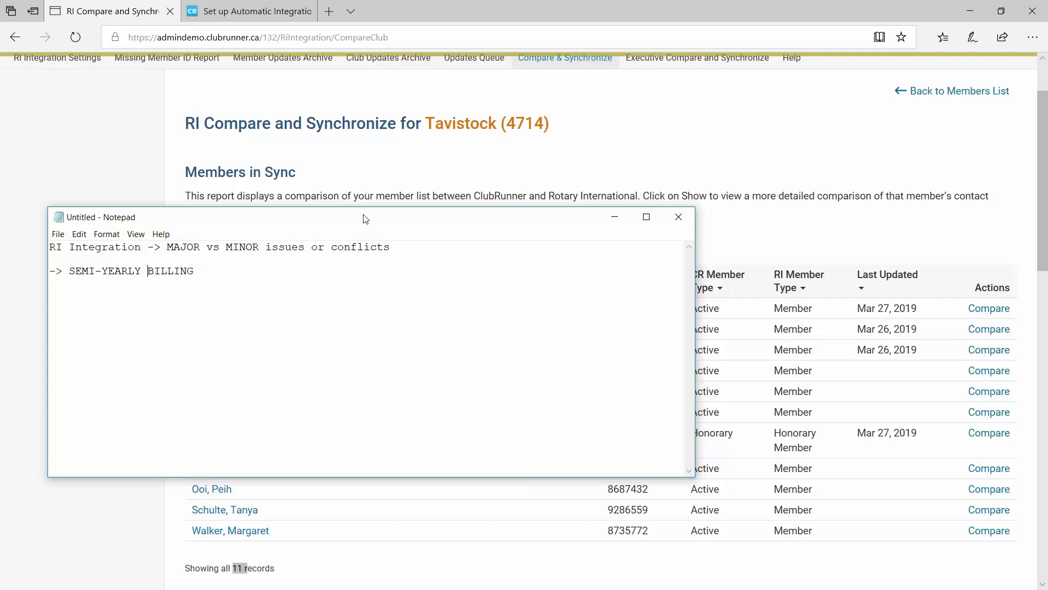
pyautogui.moveTo(365, 219); pyautogui.dragTo(0, 175)
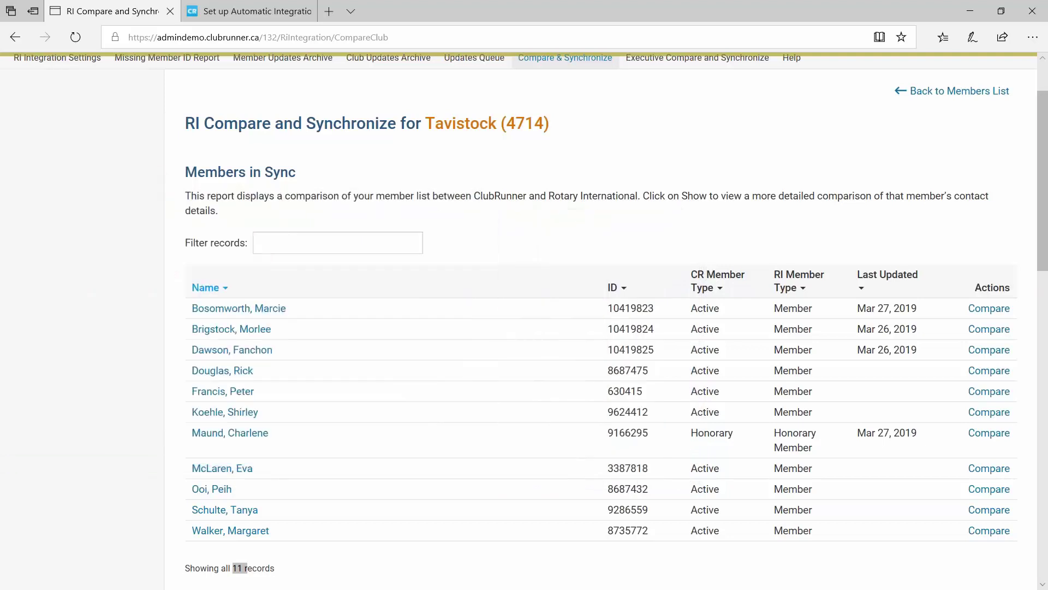
# Back in ClubRunner, review the Members in Sync section and its 11-record count.
pyautogui.click(145, 329)
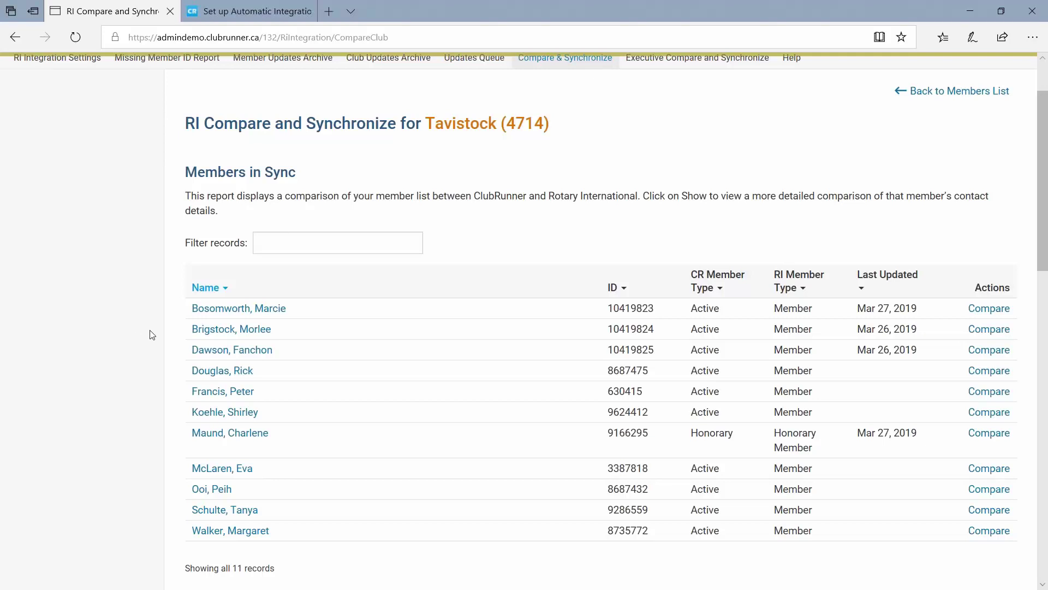
pyautogui.scroll(-2, 155, 333)
pyautogui.scroll(2, 157, 311)
pyautogui.moveTo(184, 180); pyautogui.dragTo(317, 190)
pyautogui.click(314, 184)
pyautogui.moveTo(233, 569); pyautogui.dragTo(274, 570)
pyautogui.click(231, 328)
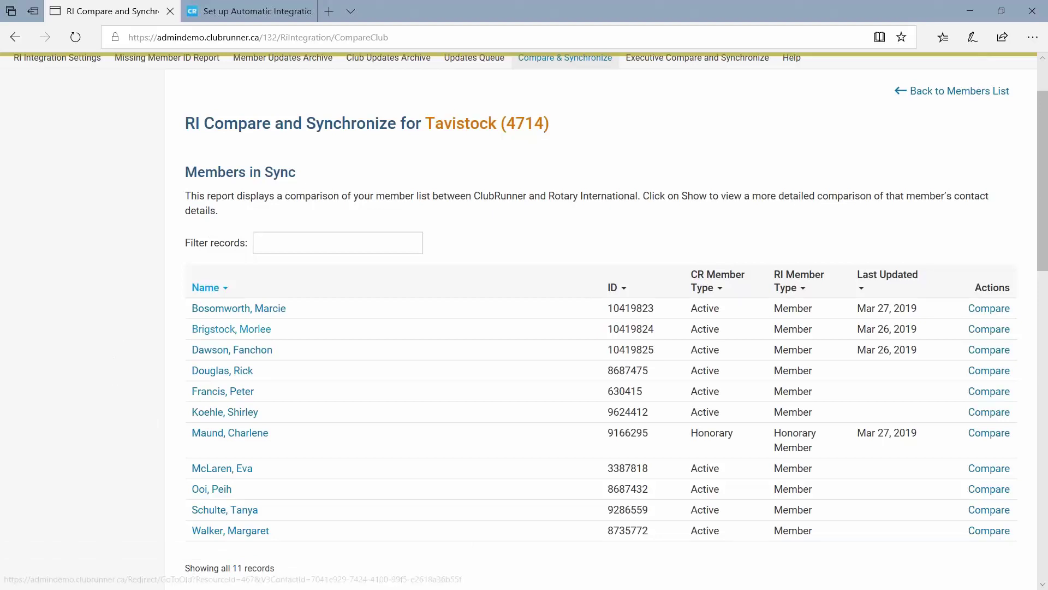
# Scroll down past Members in Sync to the Member Name Mismatches heading.
pyautogui.scroll(-4, 146, 318)
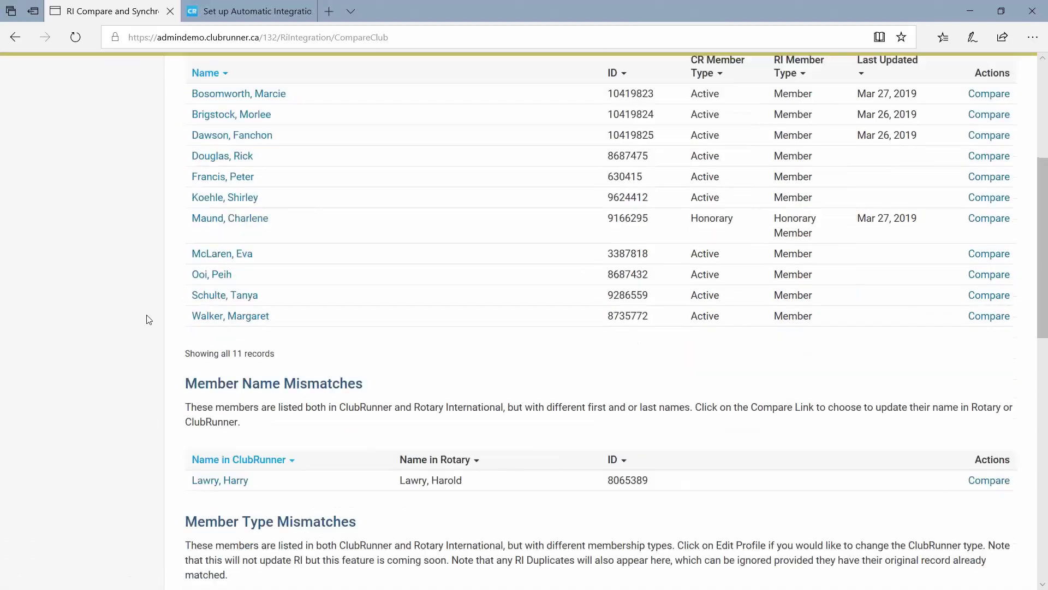
pyautogui.scroll(-2, 148, 319)
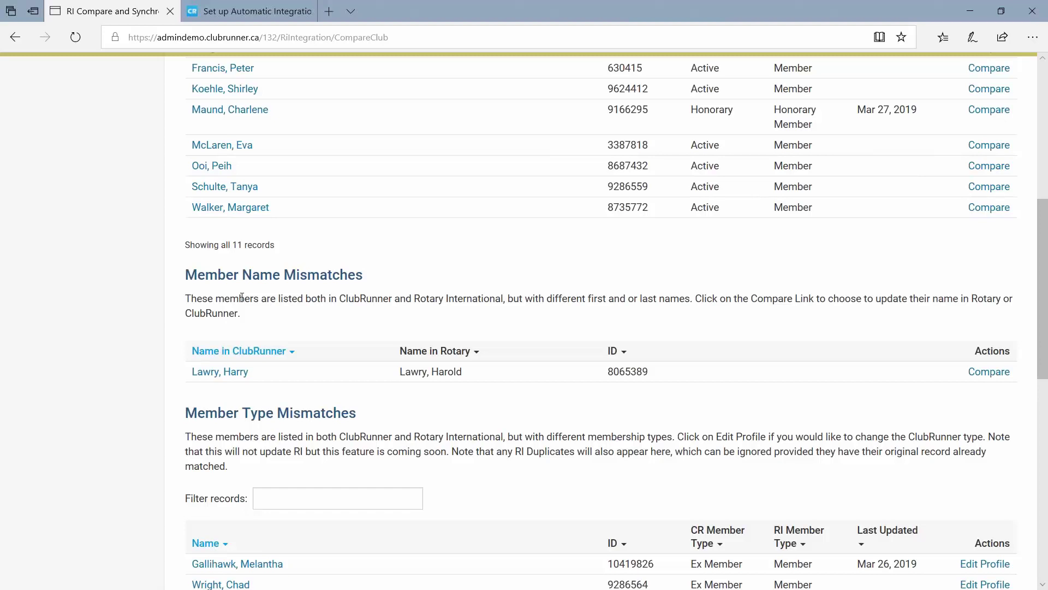
pyautogui.scroll(4, 241, 297)
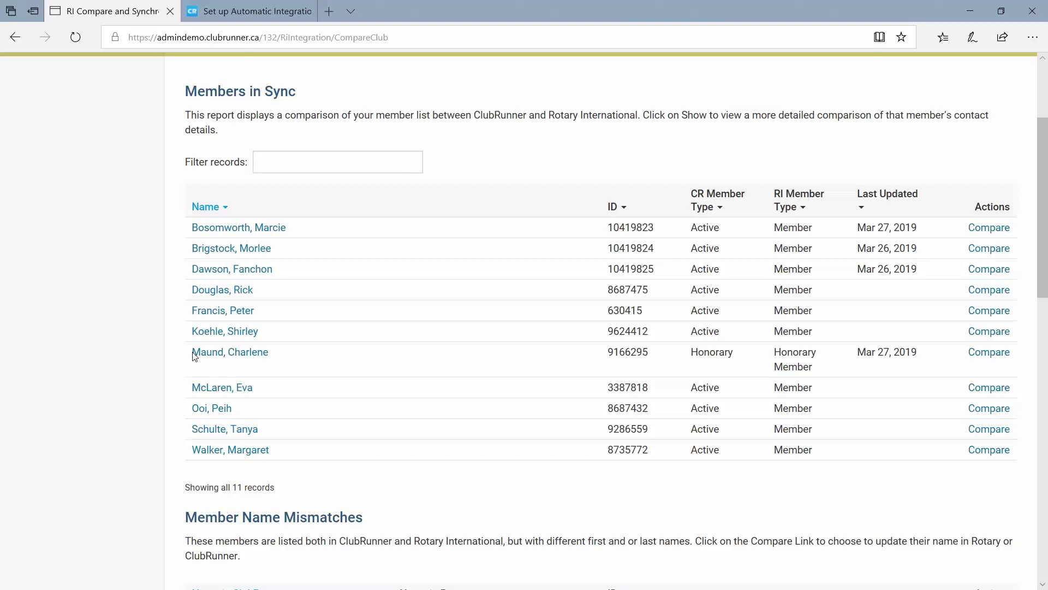
pyautogui.moveTo(184, 91); pyautogui.dragTo(309, 92)
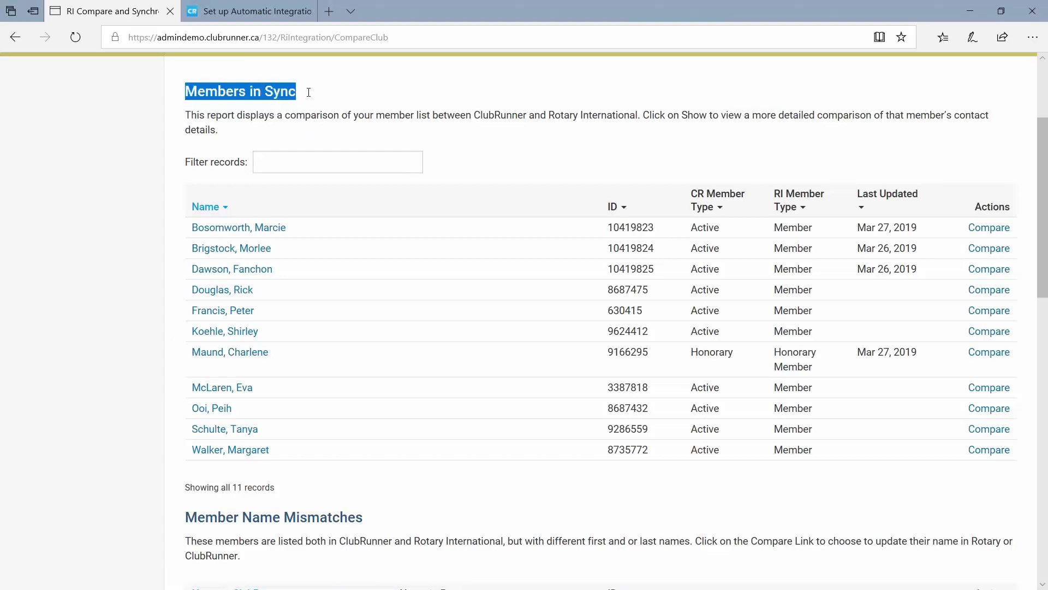
pyautogui.scroll(-2, 184, 525)
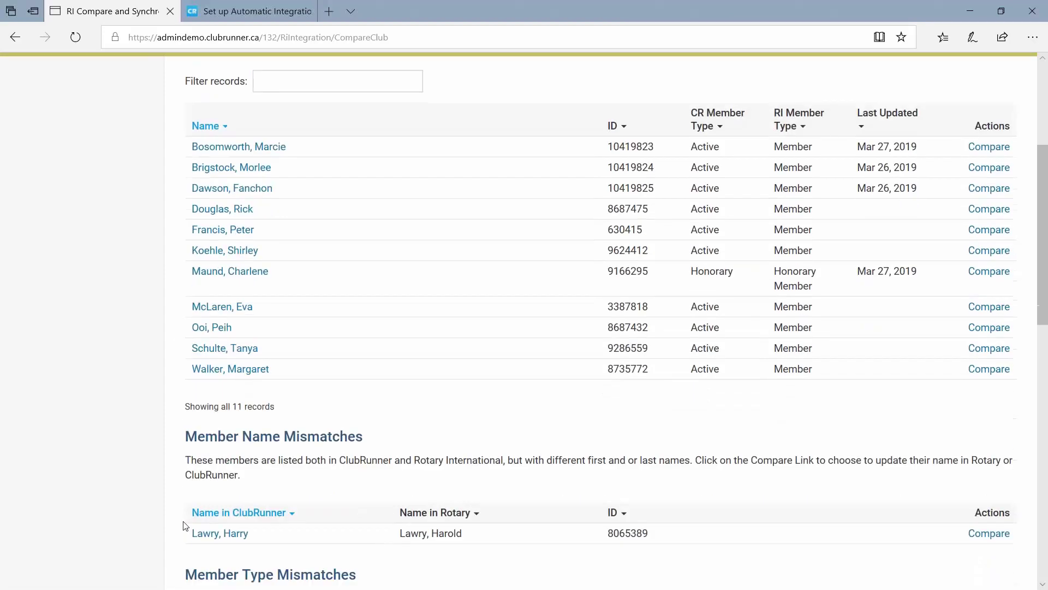
pyautogui.scroll(-1, 188, 500)
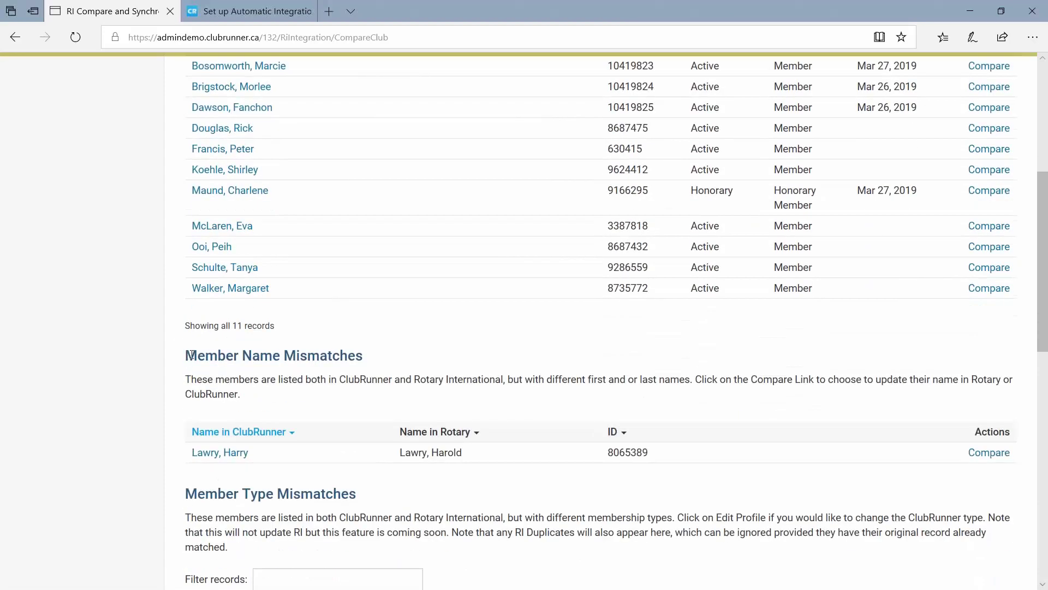
pyautogui.moveTo(192, 355); pyautogui.dragTo(366, 364)
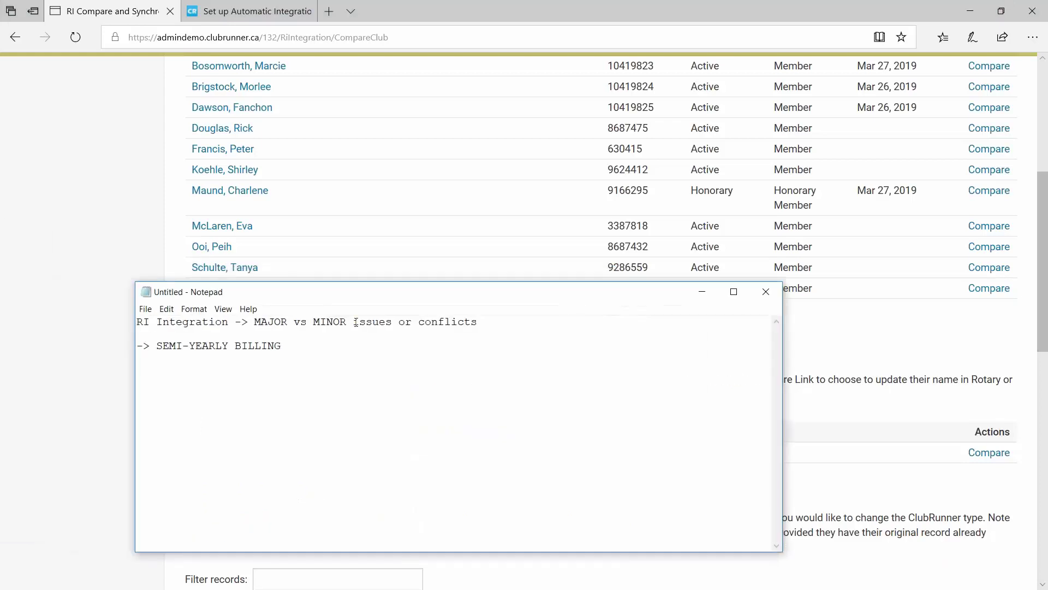
# Select MINOR in the notes and move the Notepad window off screen.
pyautogui.doubleClick(327, 322)
pyautogui.moveTo(513, 299); pyautogui.dragTo(485, 294)
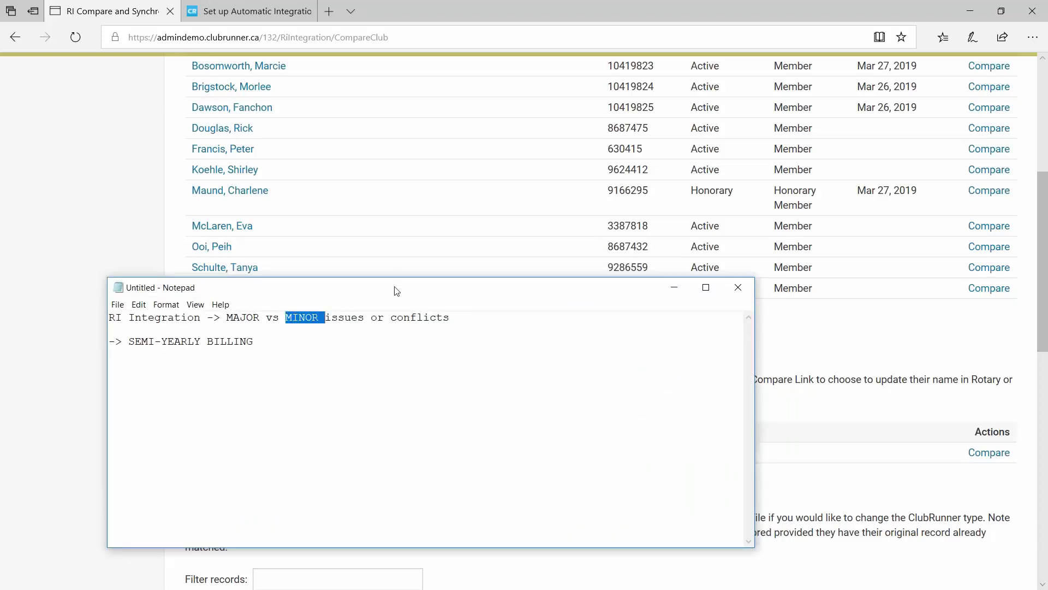
pyautogui.moveTo(397, 290); pyautogui.dragTo(0, 240)
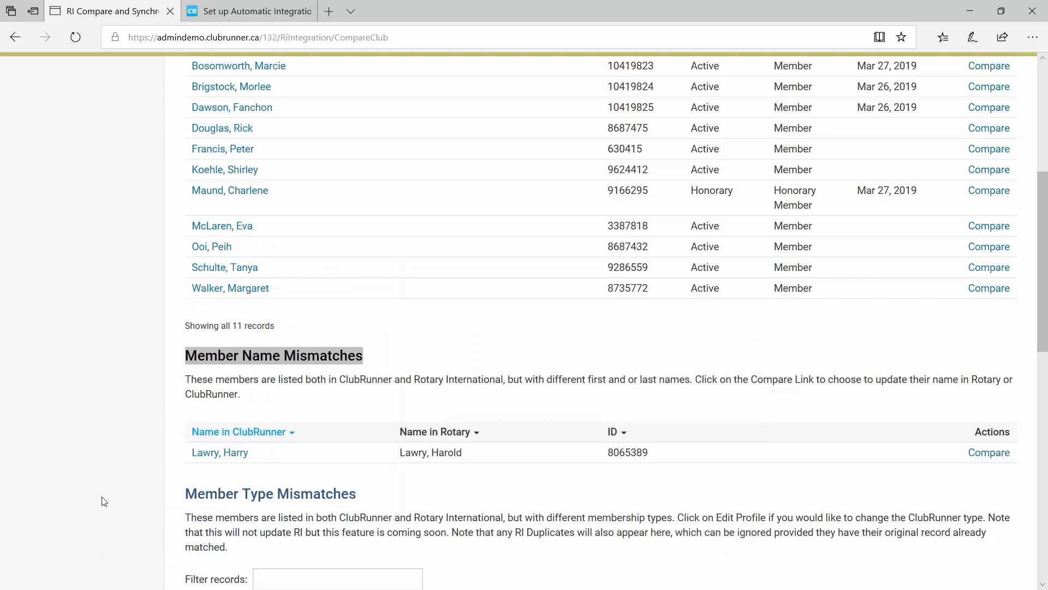
# In ClubRunner, check the ID of the member listed under Member Name Mismatches.
pyautogui.click(135, 471)
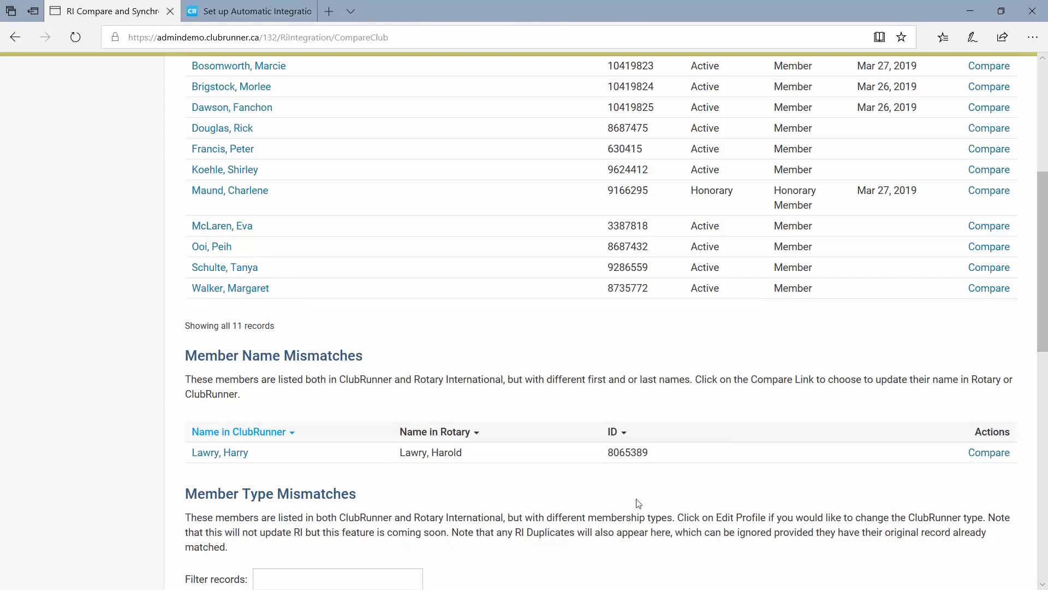
pyautogui.moveTo(607, 452); pyautogui.dragTo(660, 452)
pyautogui.click(577, 414)
pyautogui.scroll(-2, 653, 484)
pyautogui.scroll(2, 484, 393)
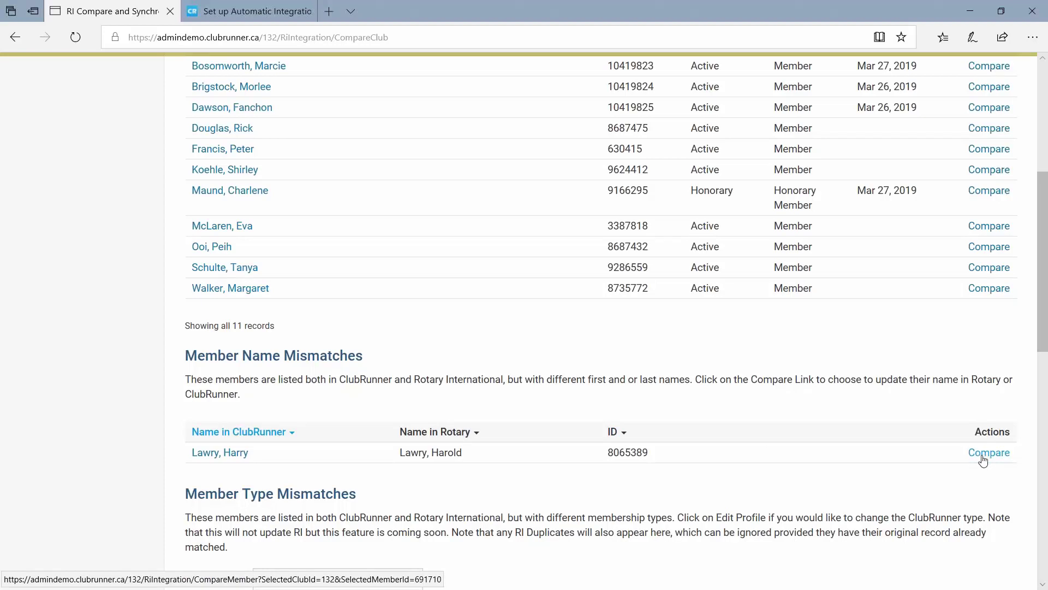
# Open the mismatched member's Profile Comparison and compare the ClubRunner and RI first names.
pyautogui.click(985, 456)
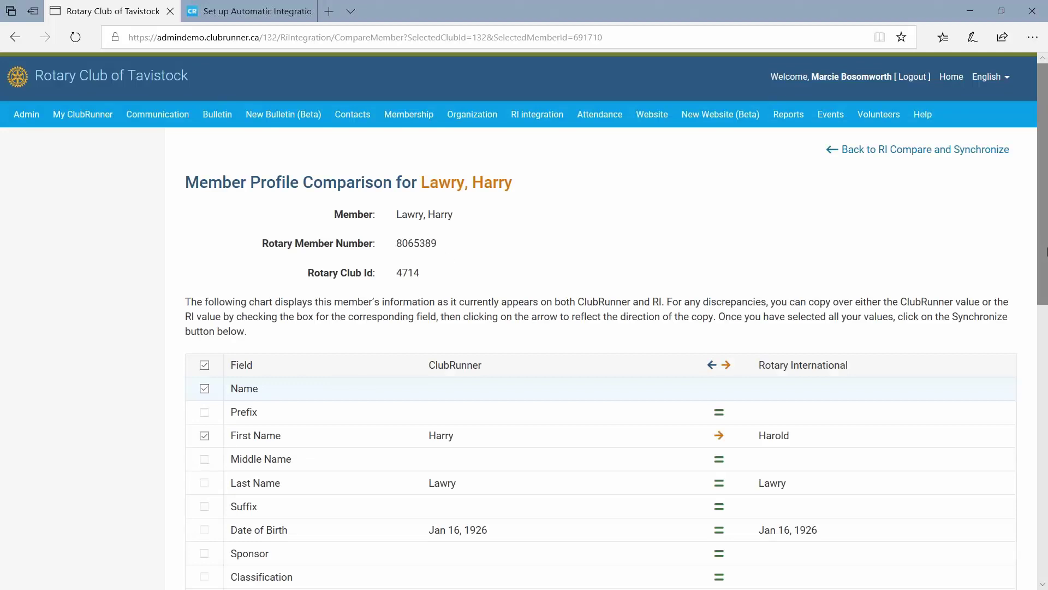
pyautogui.moveTo(1043, 252); pyautogui.dragTo(1038, 294)
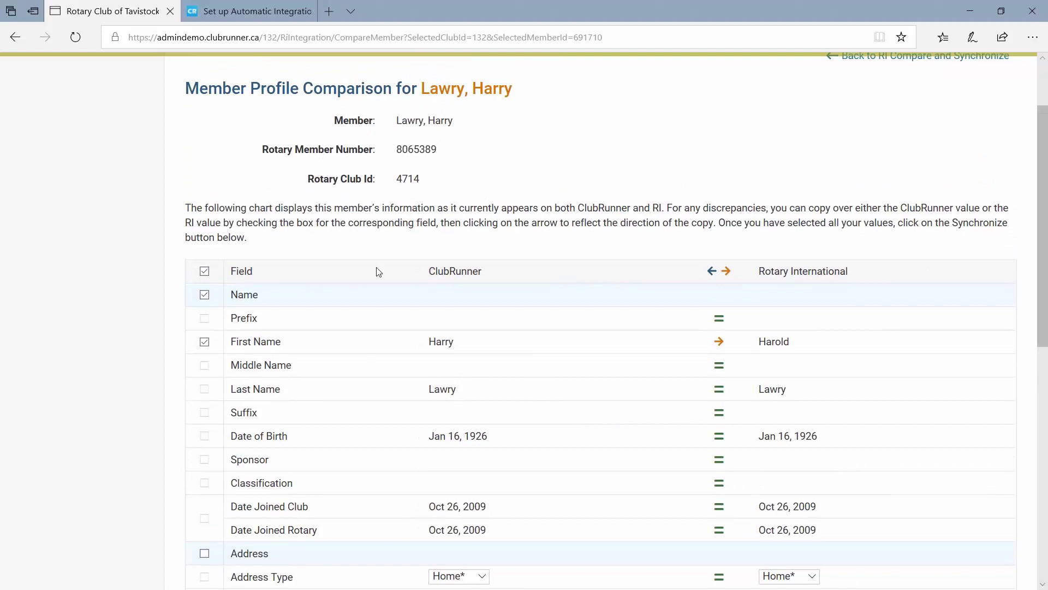
pyautogui.doubleClick(433, 271)
pyautogui.moveTo(757, 271); pyautogui.dragTo(865, 277)
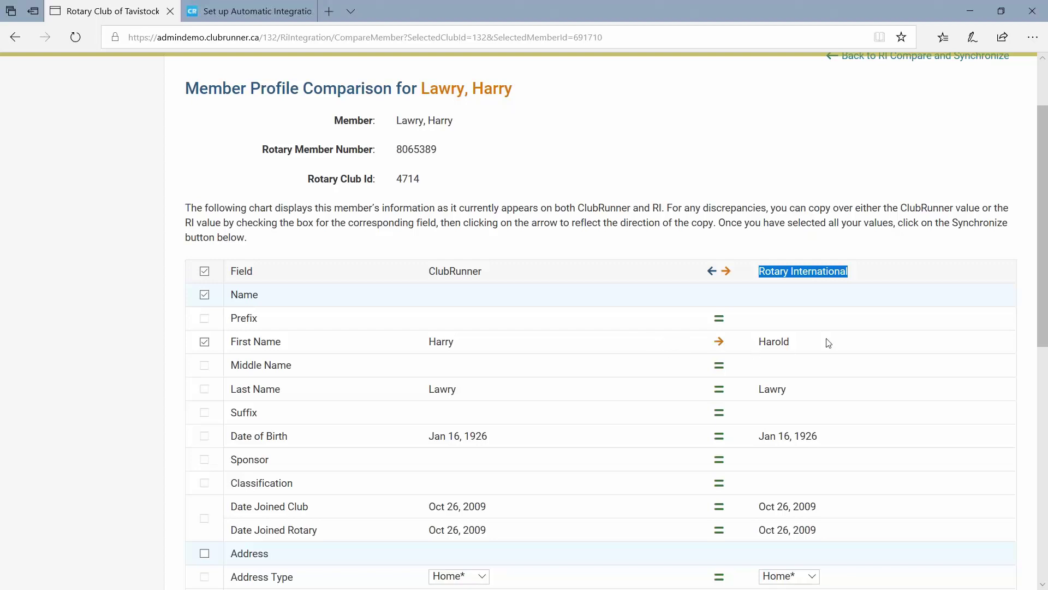
pyautogui.moveTo(459, 344); pyautogui.dragTo(427, 343)
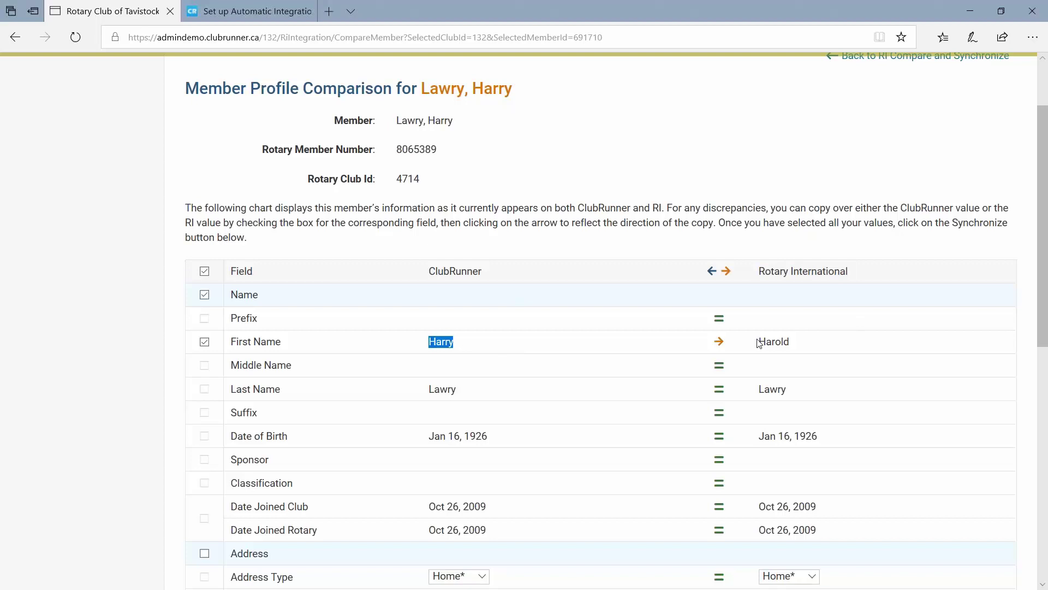
pyautogui.moveTo(758, 343); pyautogui.dragTo(804, 345)
# Set the First Name arrow to copy the Rotary International value into ClubRunner.
pyautogui.click(719, 342)
pyautogui.moveTo(759, 342); pyautogui.dragTo(798, 343)
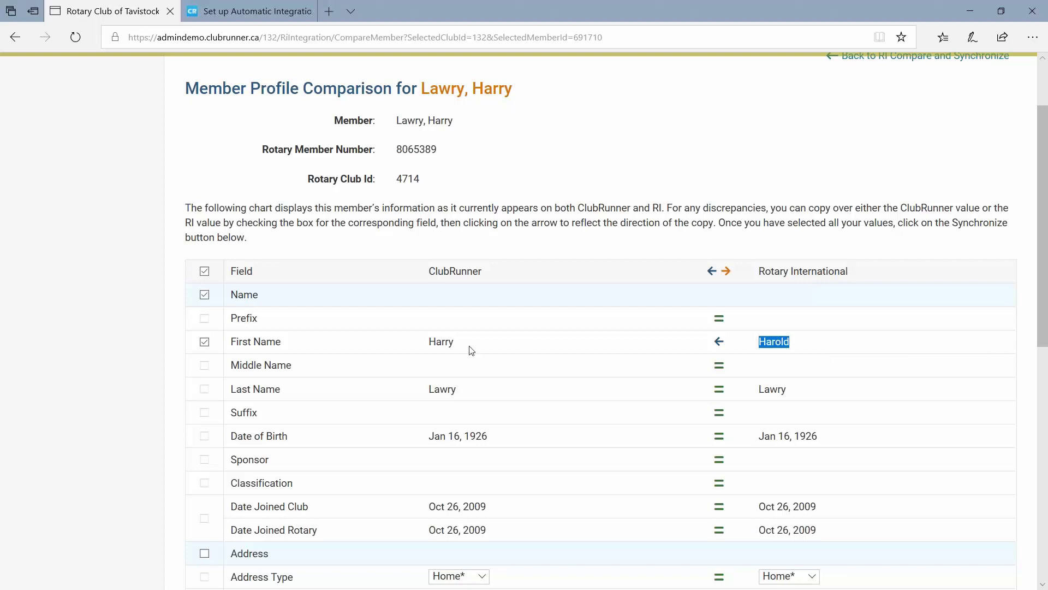
pyautogui.moveTo(459, 346); pyautogui.dragTo(428, 343)
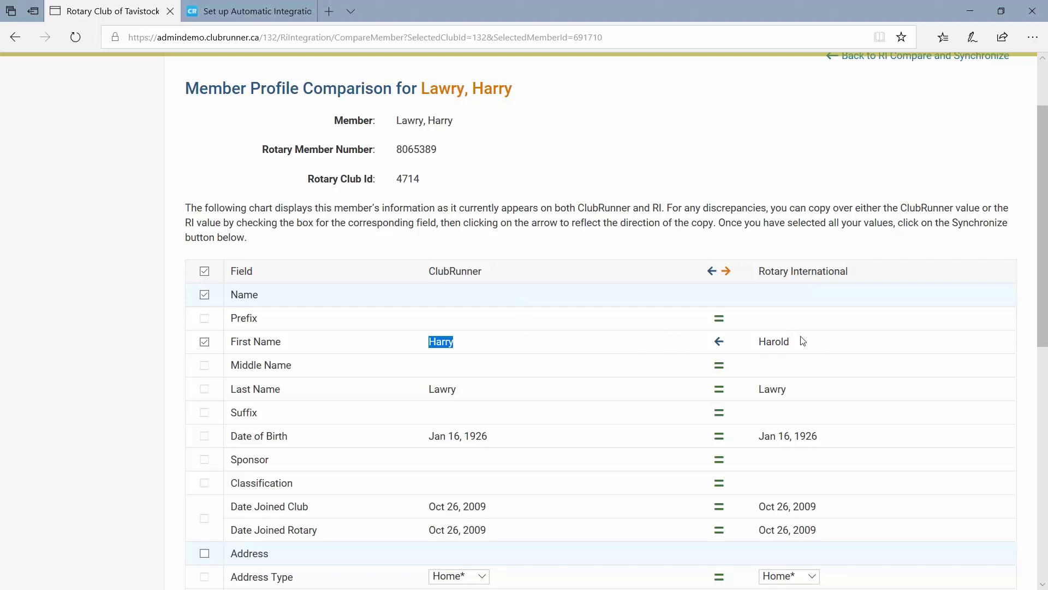
pyautogui.click(455, 349)
pyautogui.moveTo(759, 343); pyautogui.dragTo(801, 346)
pyautogui.click(778, 349)
pyautogui.moveTo(456, 345); pyautogui.dragTo(422, 343)
pyautogui.doubleClick(776, 340)
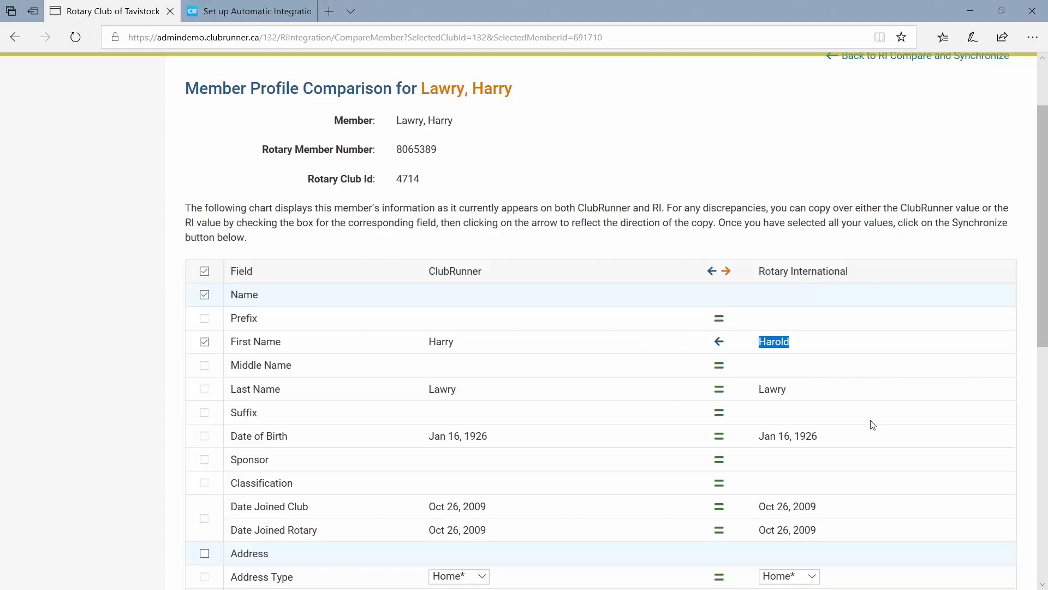
# Review the checked First Name row that pulls the RI value.
pyautogui.scroll(-3, 817, 429)
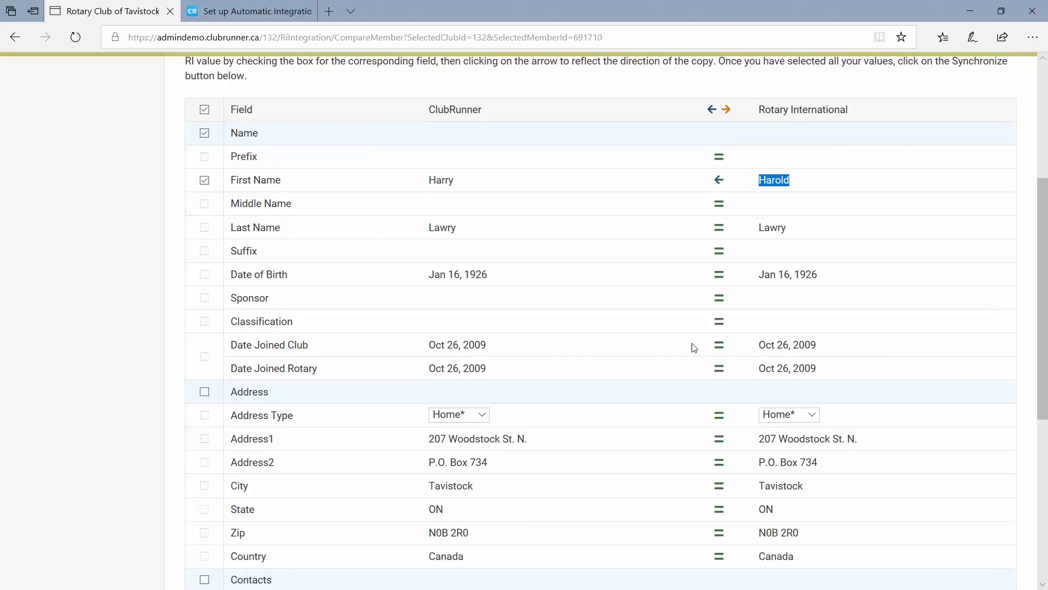
pyautogui.scroll(-3, 673, 386)
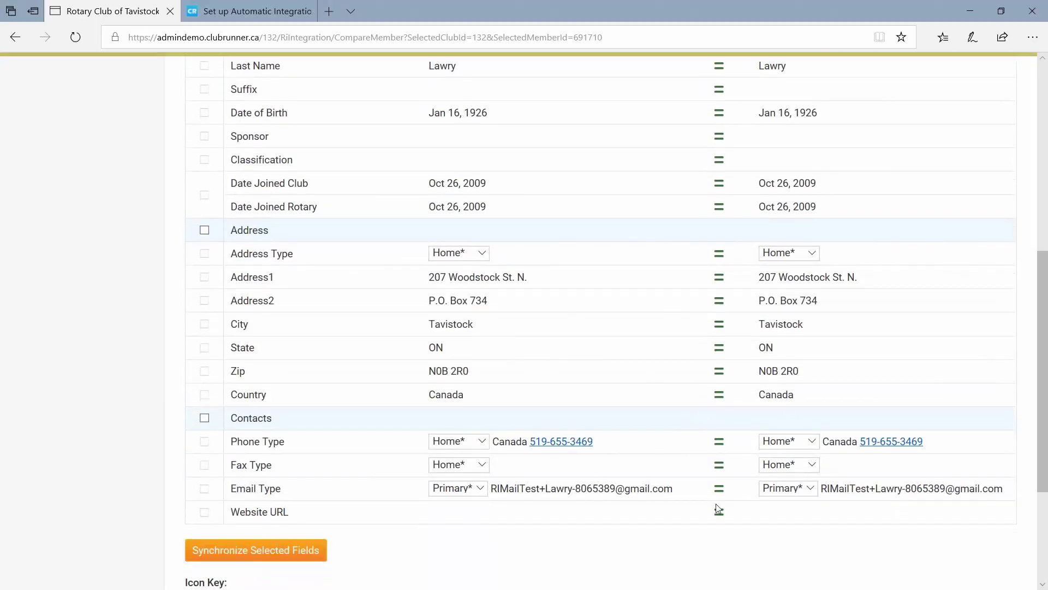
pyautogui.scroll(5, 720, 510)
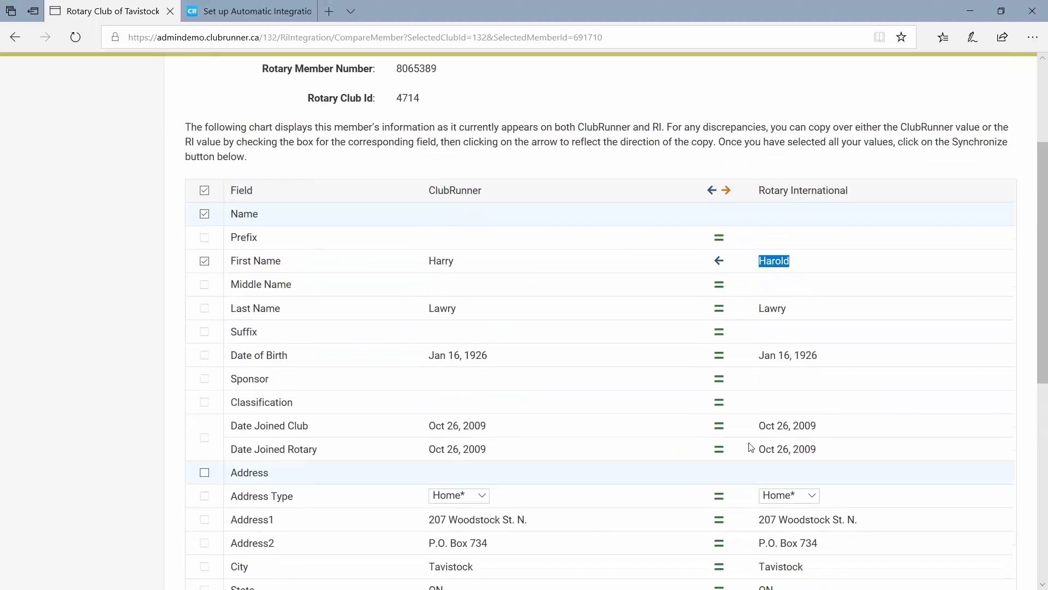
pyautogui.click(756, 268)
pyautogui.scroll(-3, 601, 292)
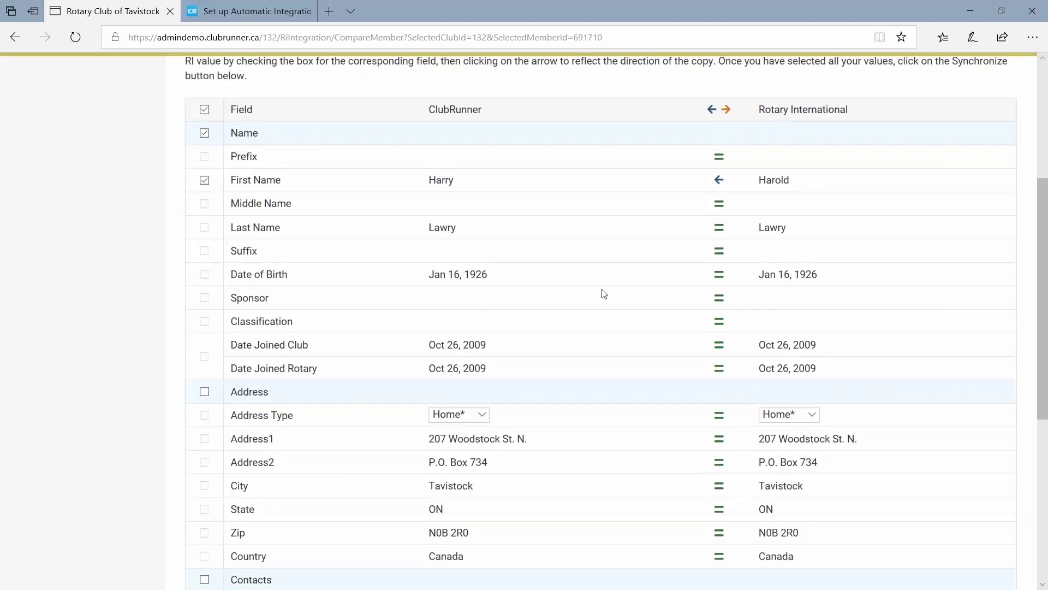
pyautogui.moveTo(767, 181); pyautogui.dragTo(799, 185)
pyautogui.click(777, 184)
# Scroll down and run Synchronize Selected Fields for the first name.
pyautogui.scroll(-1, 549, 324)
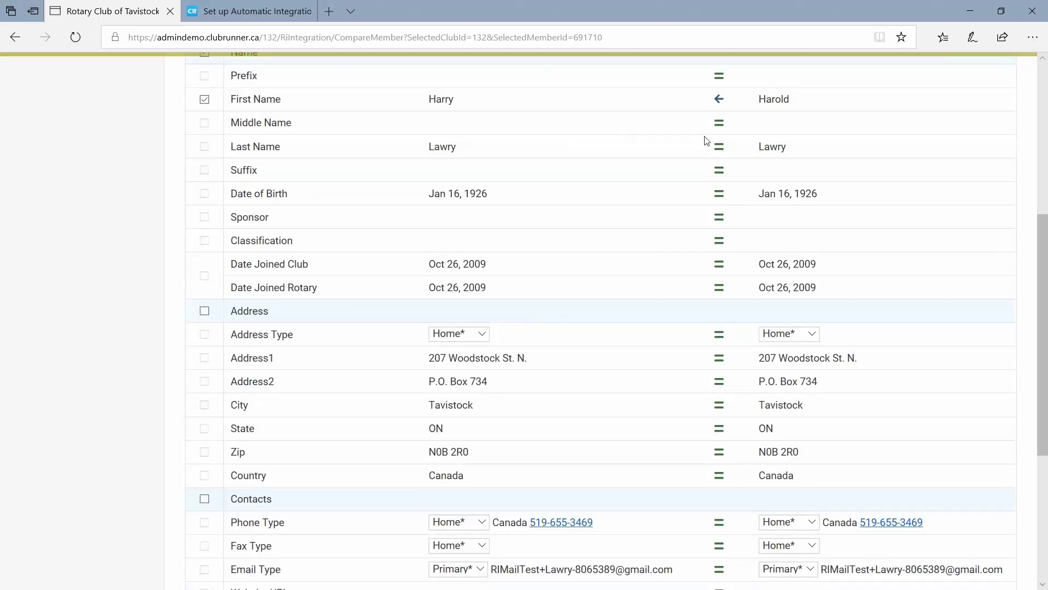
pyautogui.scroll(-4, 525, 312)
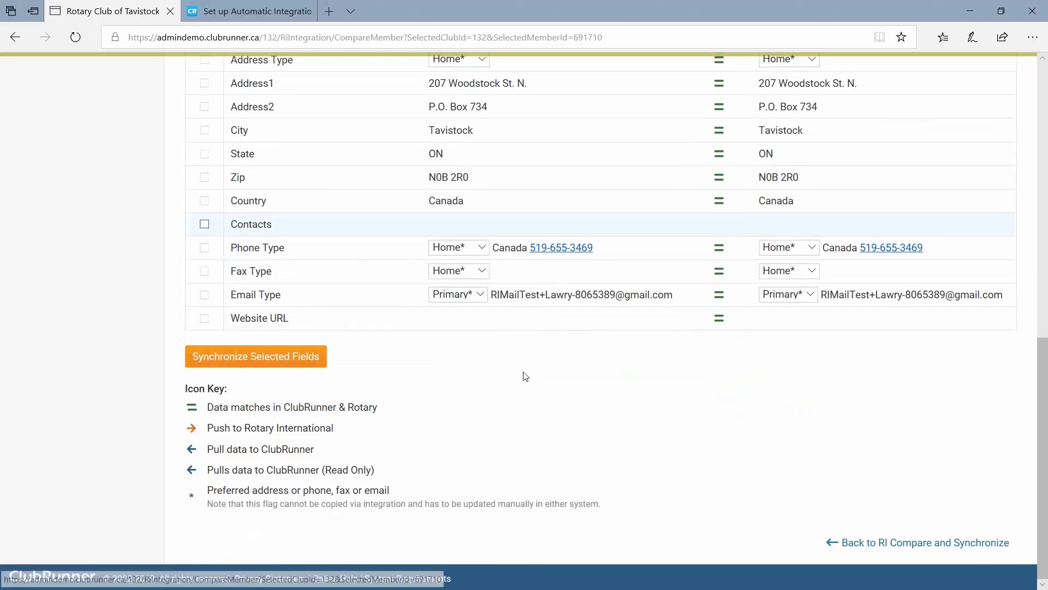
pyautogui.scroll(6, 549, 364)
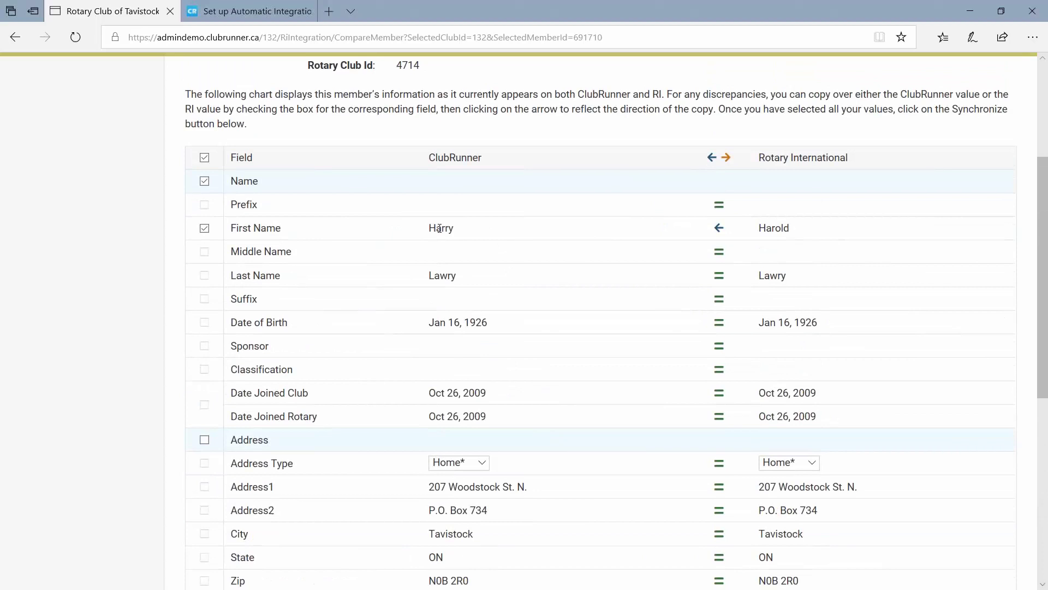
pyautogui.scroll(-6, 429, 229)
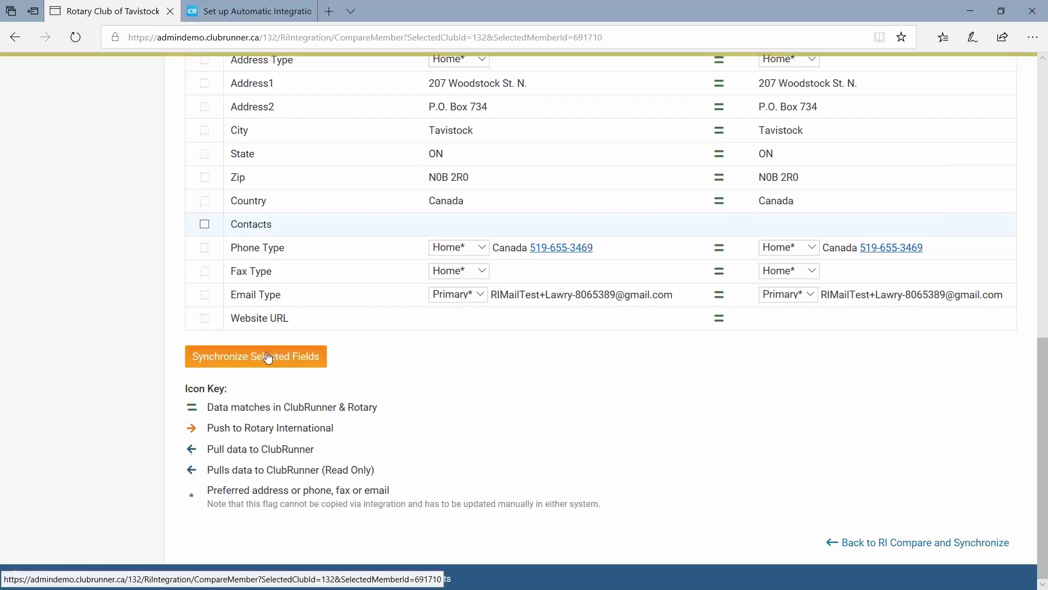
pyautogui.click(268, 357)
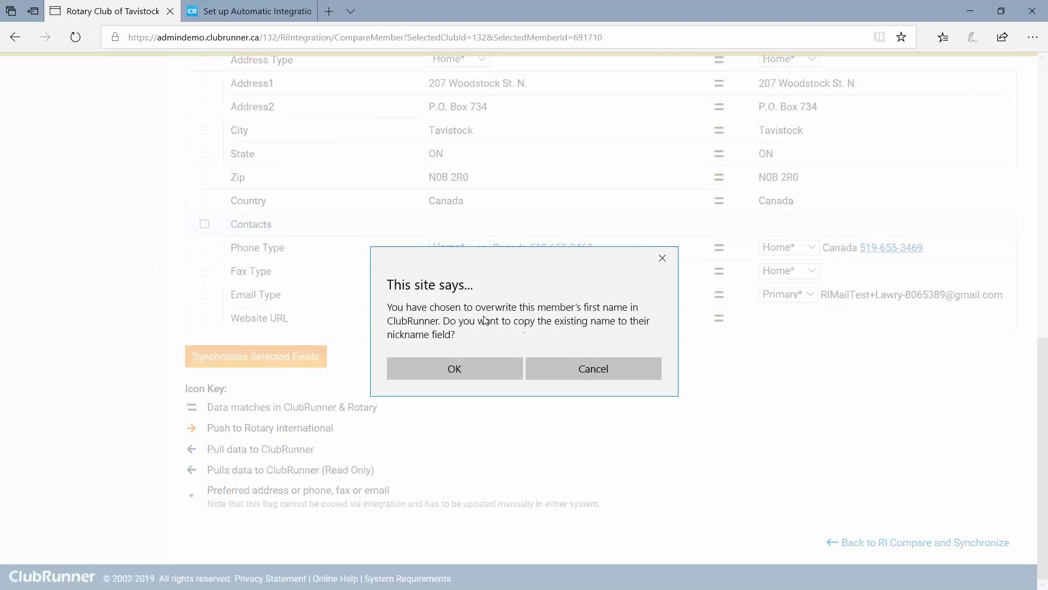
# Accept copying the old first name to the nickname and confirm synchronizing the selected data.
pyautogui.click(454, 369)
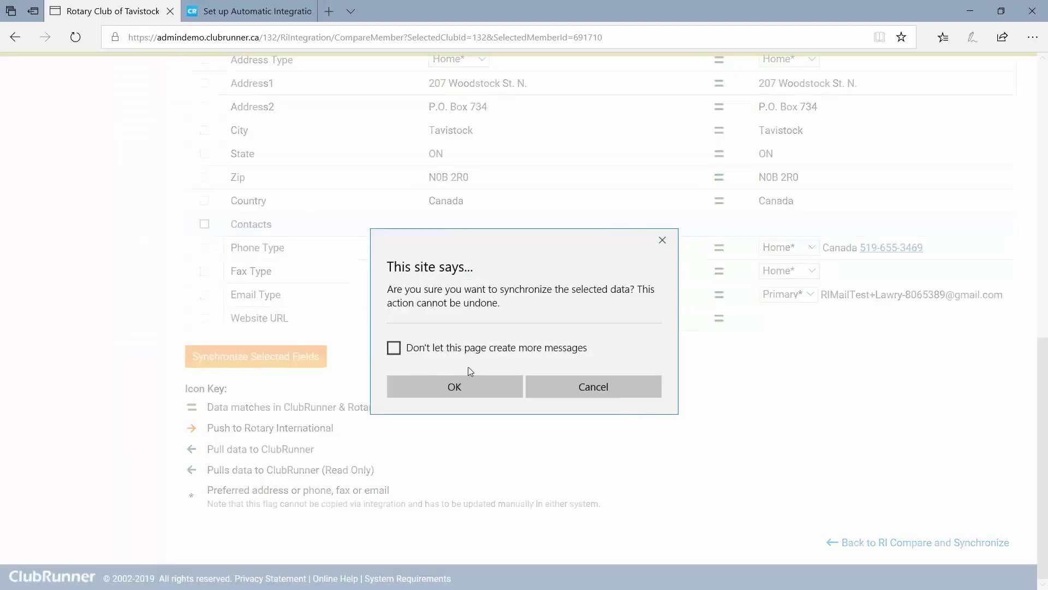
pyautogui.click(467, 382)
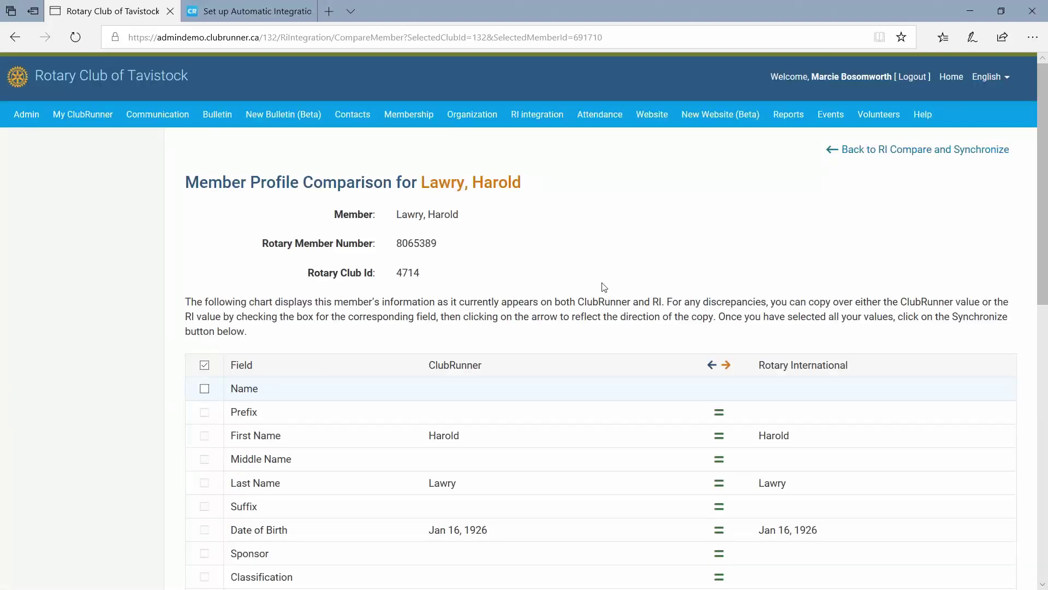
# Check the updated ClubRunner first name matches RI, then go back to the compare report.
pyautogui.scroll(-1, 637, 297)
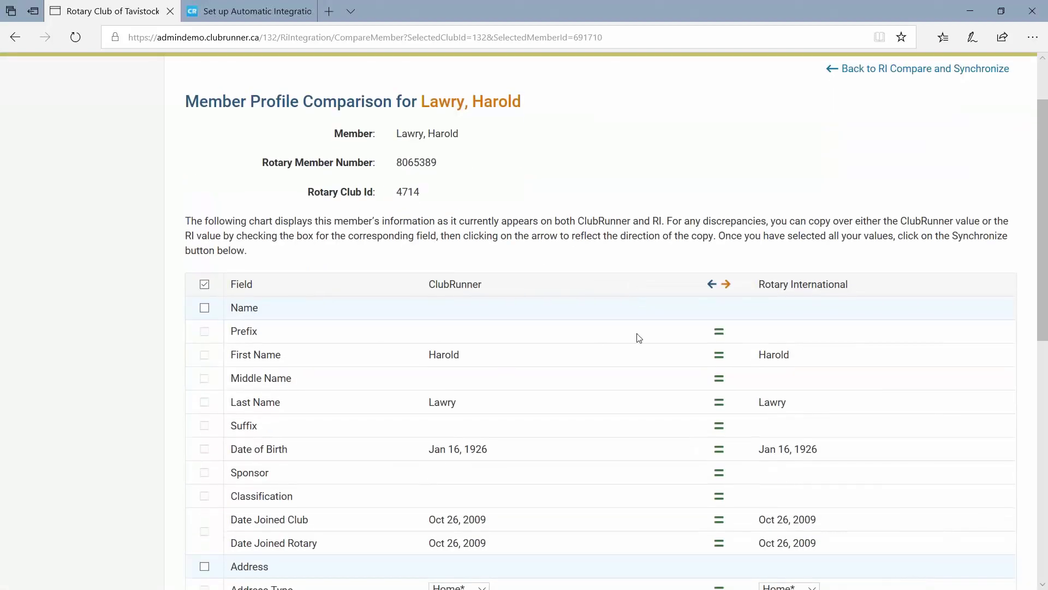
pyautogui.doubleClick(435, 356)
pyautogui.click(760, 356)
pyautogui.scroll(-10, 763, 347)
pyautogui.scroll(9, 763, 346)
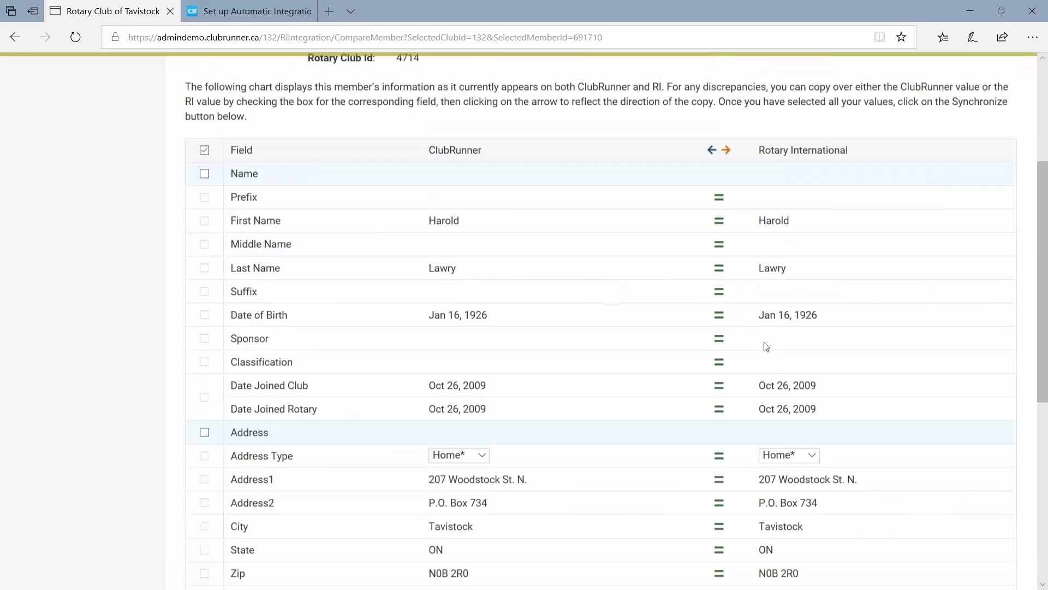
pyautogui.scroll(2, 766, 346)
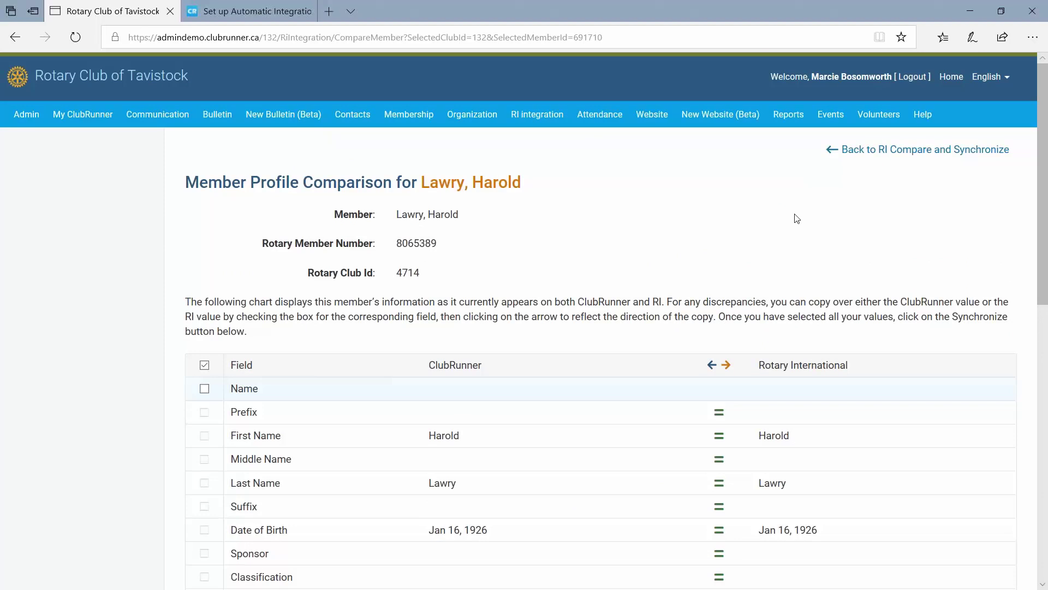
pyautogui.click(894, 156)
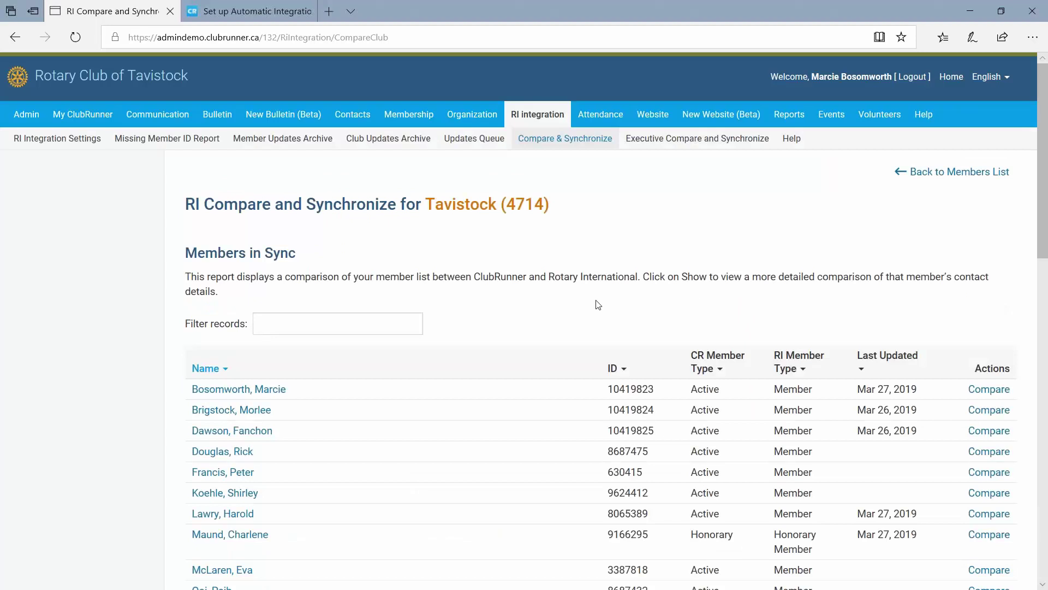
# Confirm the synced member now appears in Members in Sync, then scroll to Member Type Mismatches.
pyautogui.scroll(-1, 155, 336)
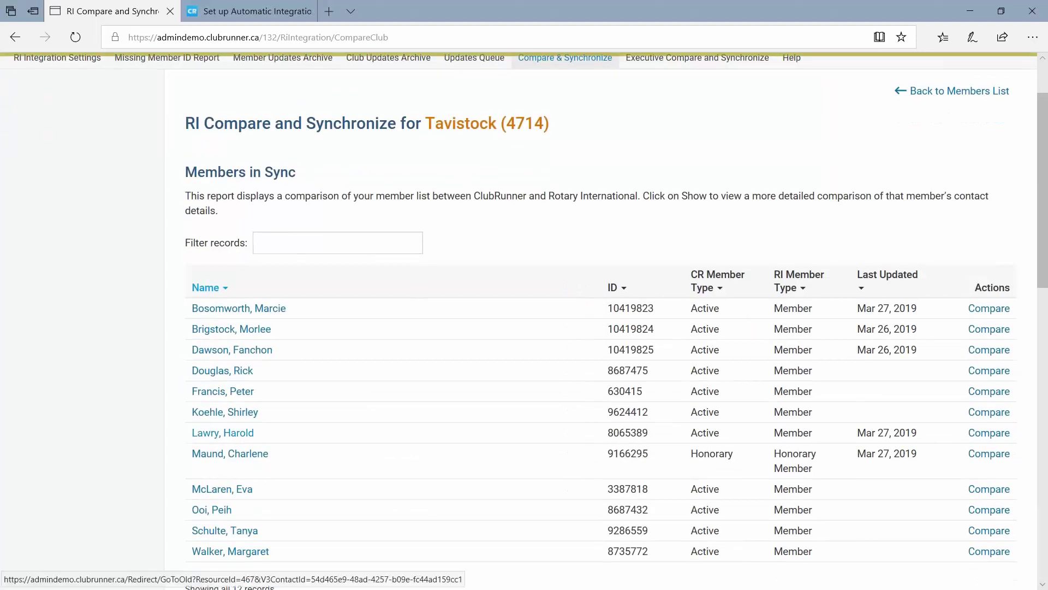
pyautogui.moveTo(267, 439); pyautogui.dragTo(128, 437)
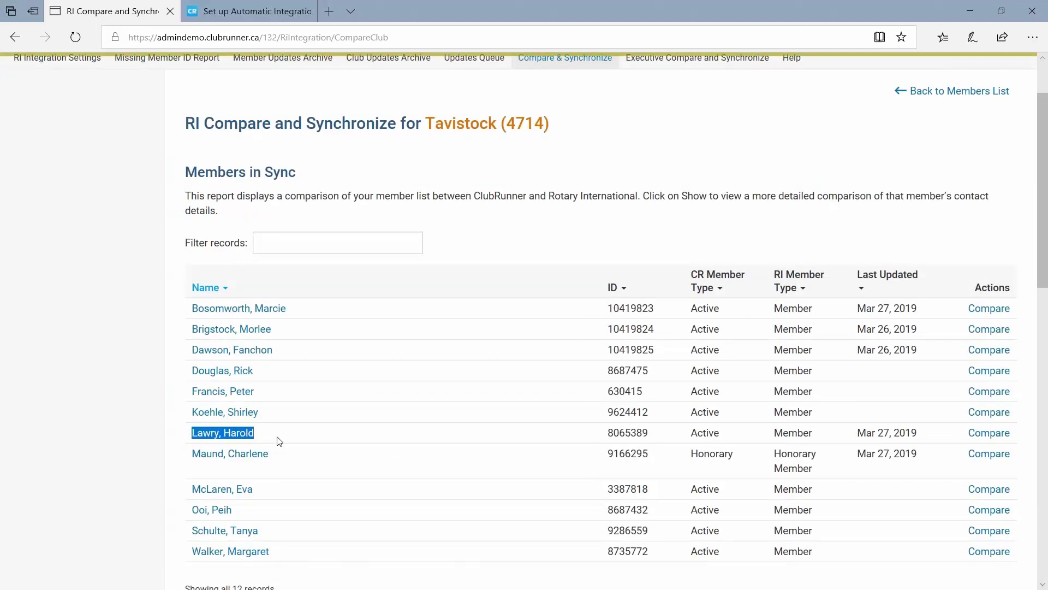
pyautogui.moveTo(186, 174); pyautogui.dragTo(313, 173)
pyautogui.click(182, 452)
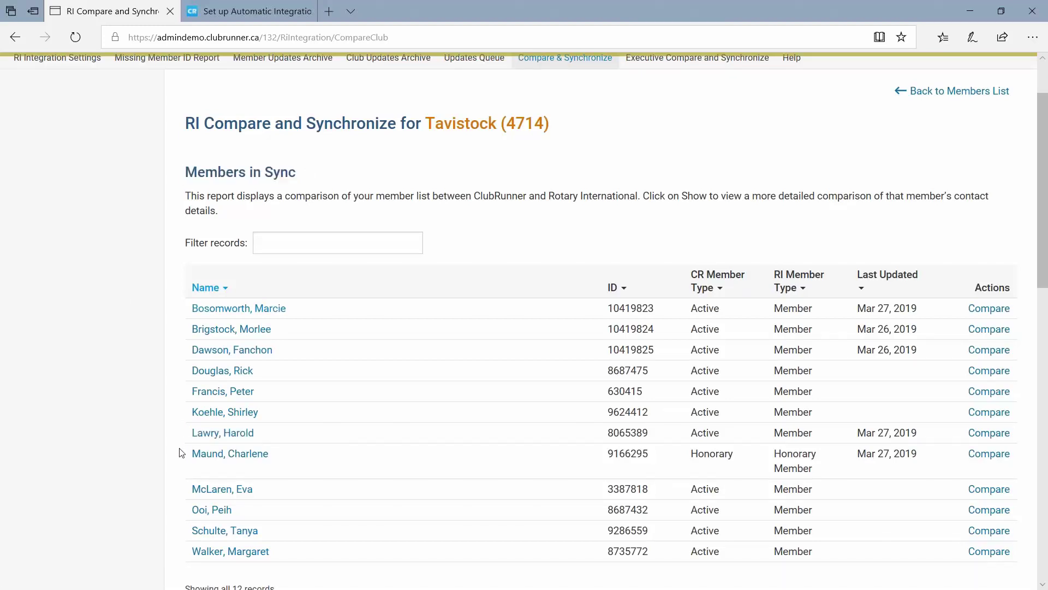
pyautogui.scroll(-5, 185, 428)
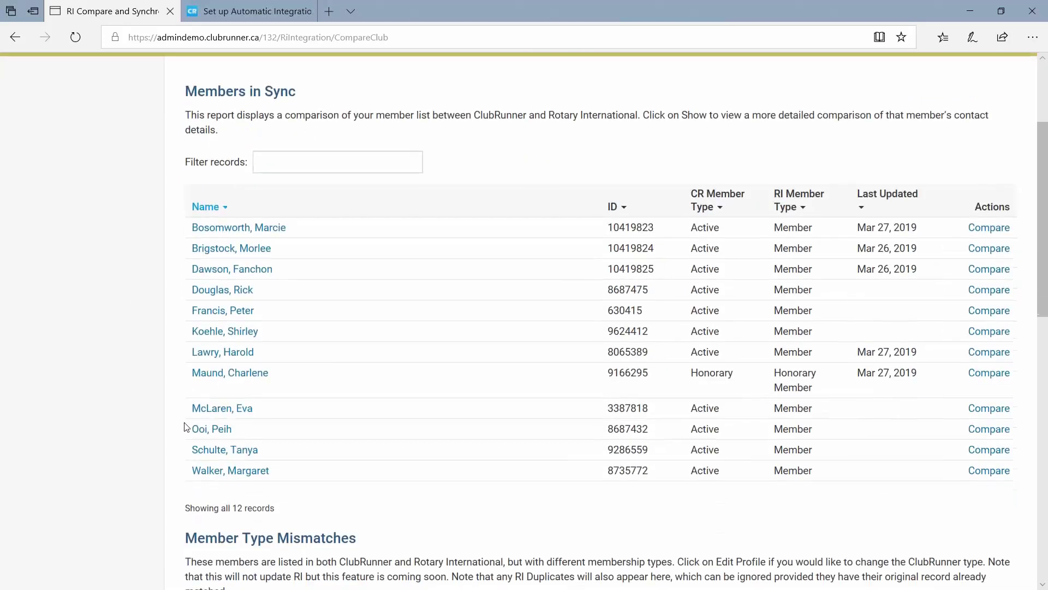
pyautogui.scroll(-1, 186, 427)
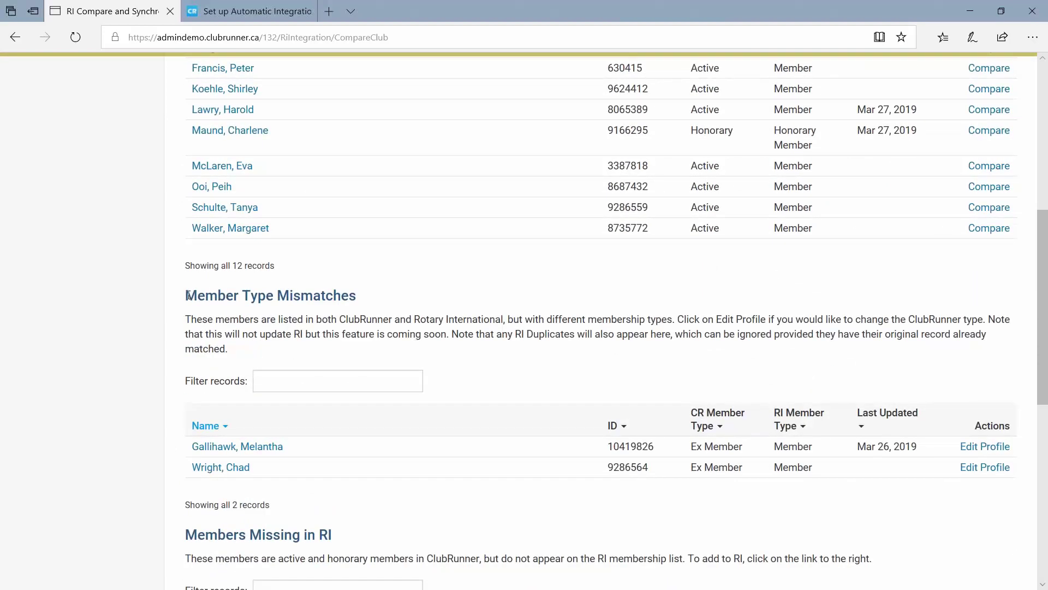
pyautogui.moveTo(196, 295); pyautogui.dragTo(309, 315)
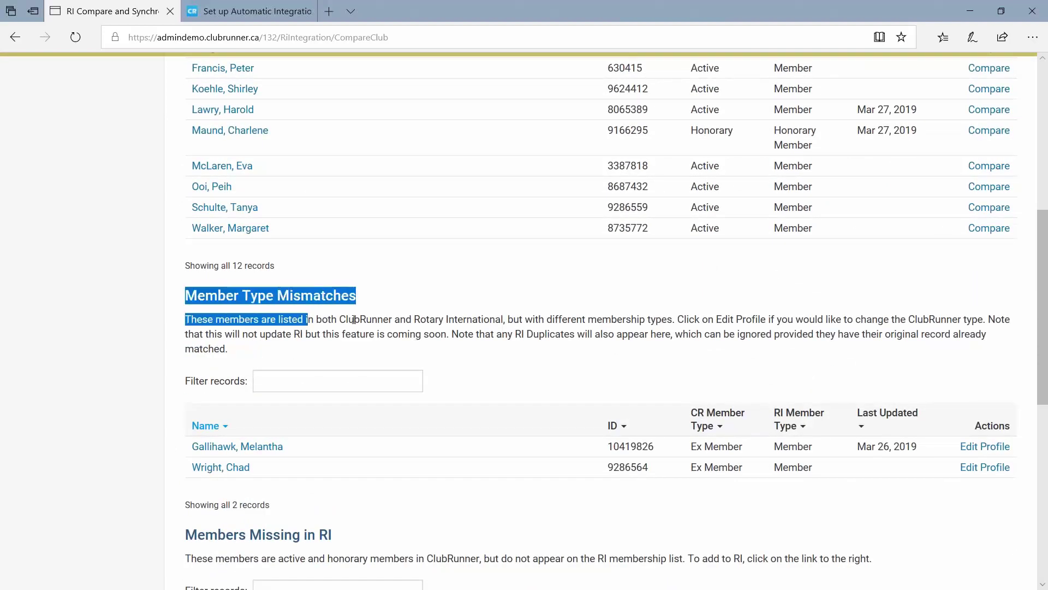
pyautogui.click(374, 301)
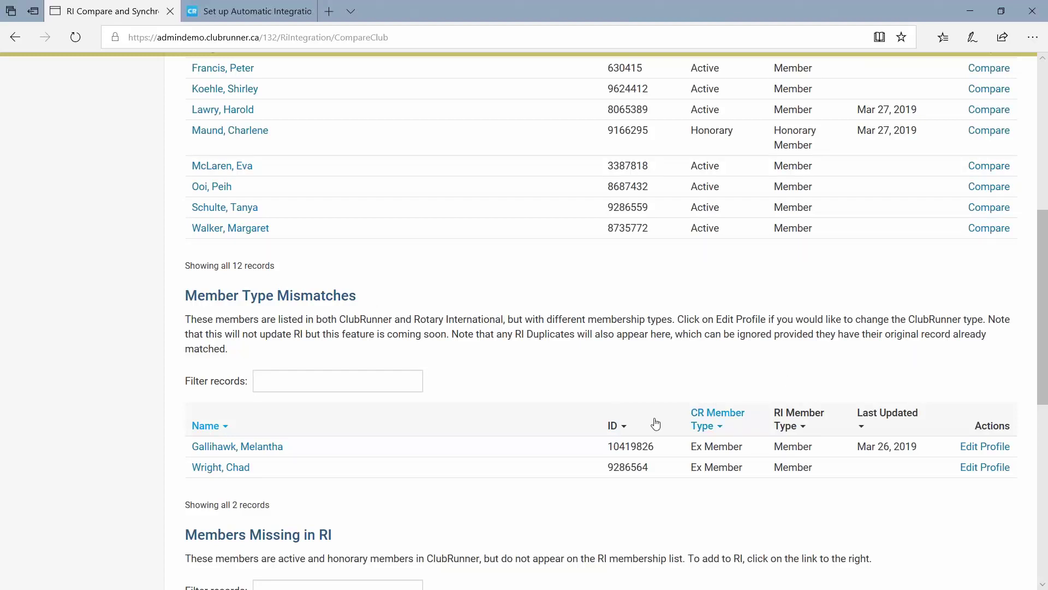
pyautogui.scroll(-2, 665, 495)
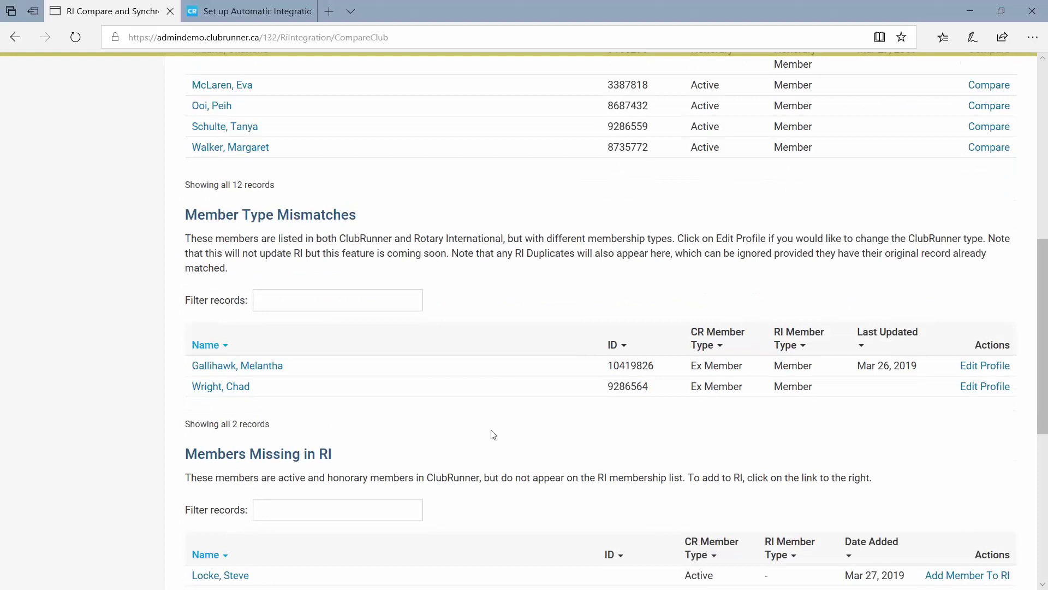
pyautogui.scroll(2, 490, 435)
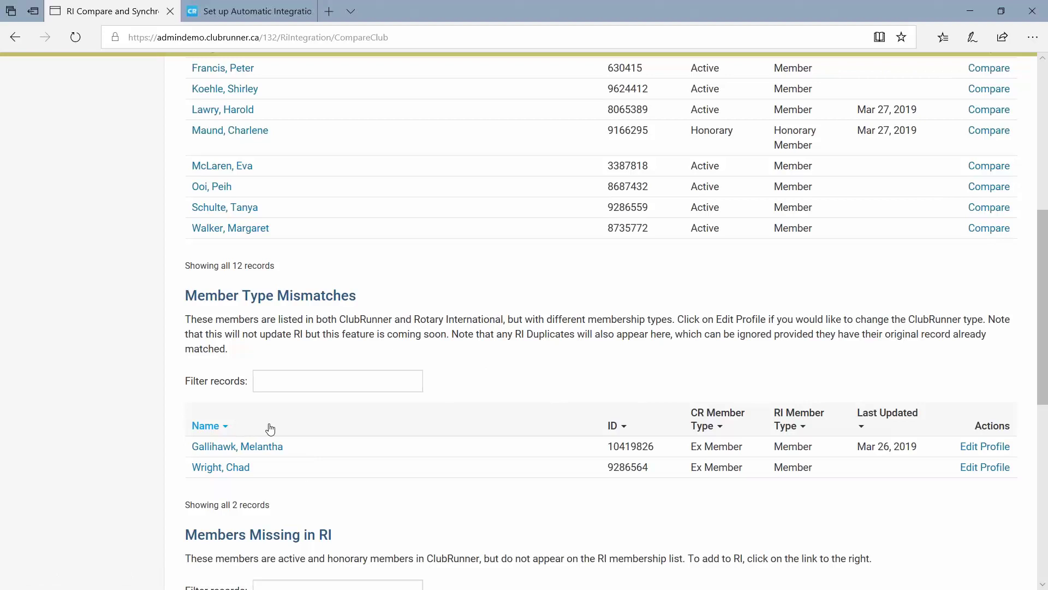
pyautogui.moveTo(284, 447); pyautogui.dragTo(185, 448)
pyautogui.click(140, 442)
pyautogui.moveTo(692, 469); pyautogui.dragTo(753, 475)
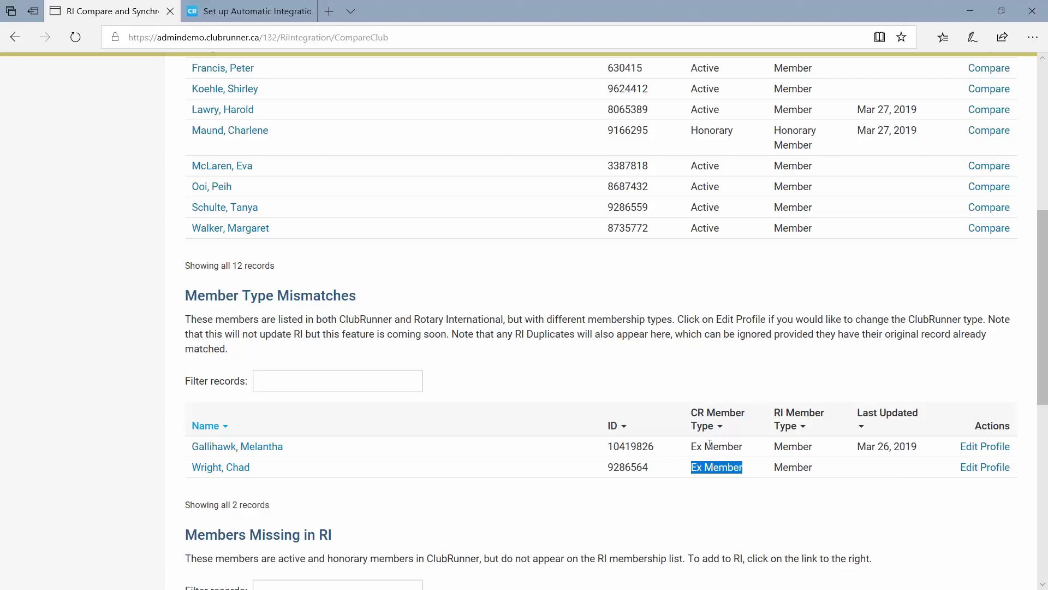
pyautogui.moveTo(692, 446); pyautogui.dragTo(823, 475)
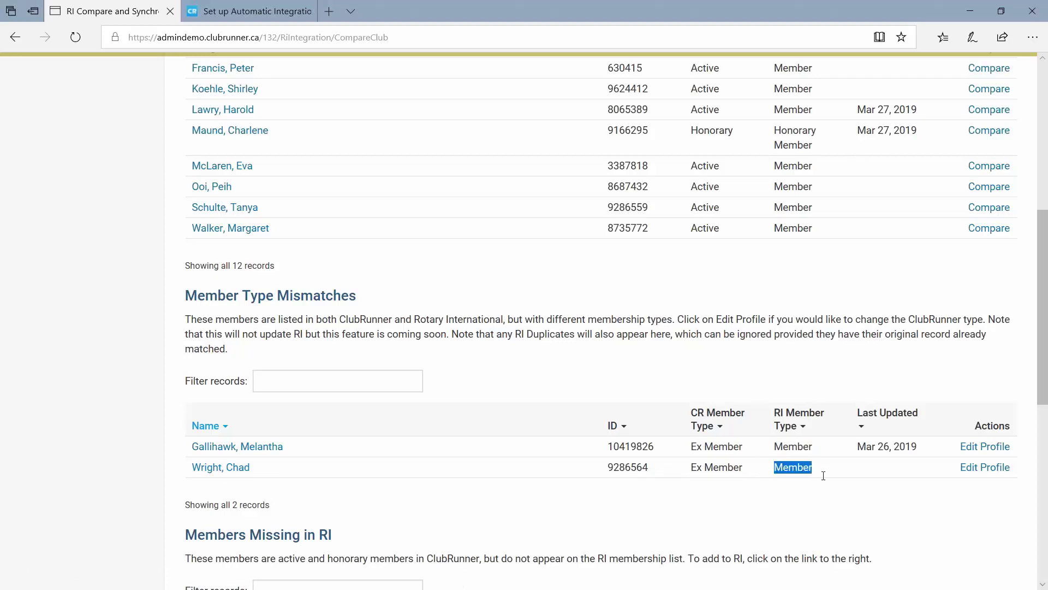
pyautogui.click(786, 496)
pyautogui.moveTo(777, 448); pyautogui.dragTo(797, 448)
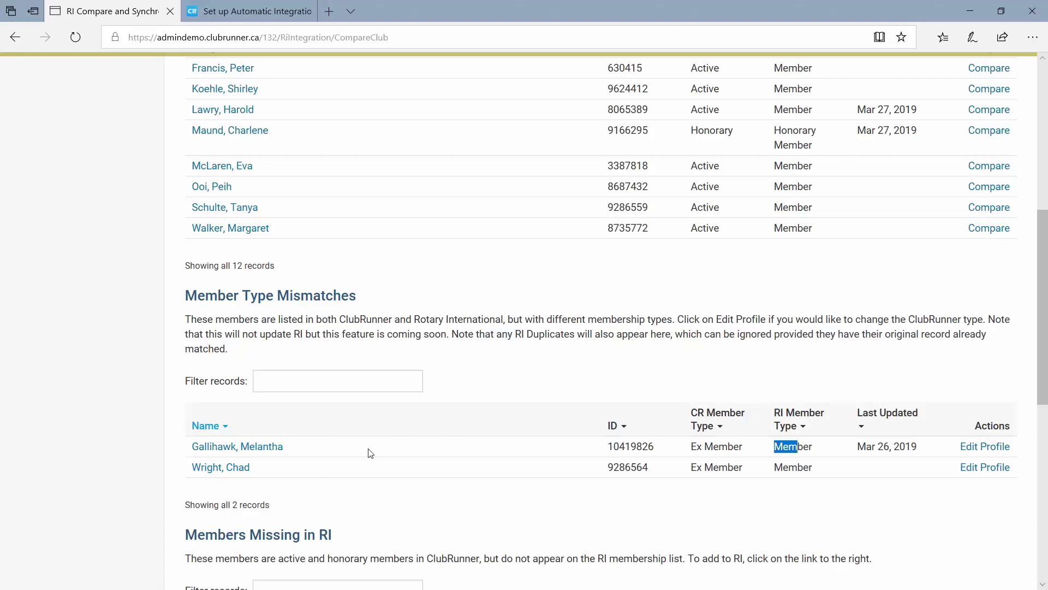
pyautogui.moveTo(745, 447); pyautogui.dragTo(738, 470)
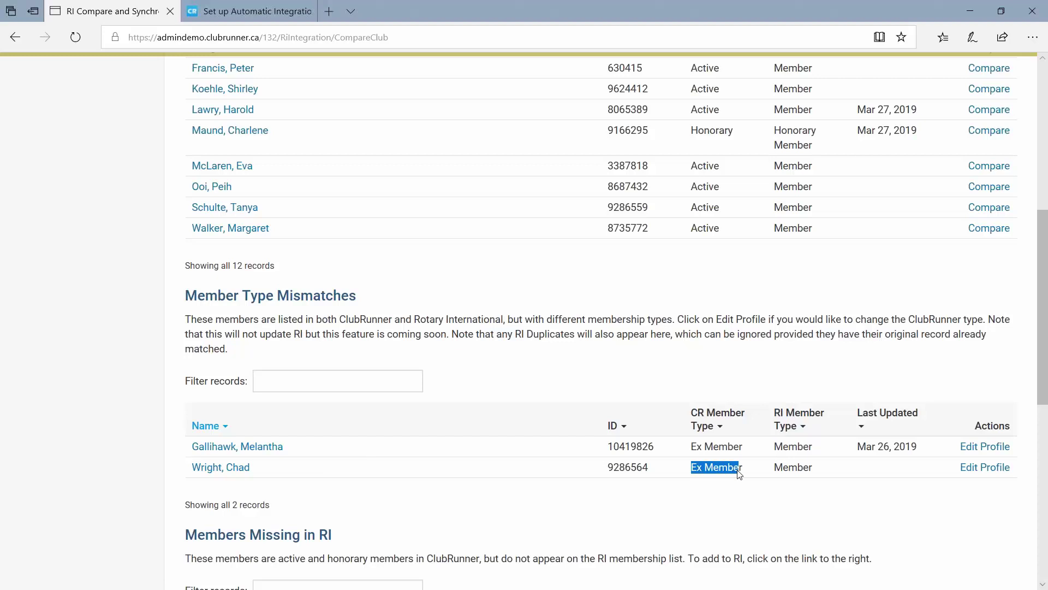
pyautogui.doubleClick(792, 446)
pyautogui.click(792, 471)
pyautogui.doubleClick(792, 471)
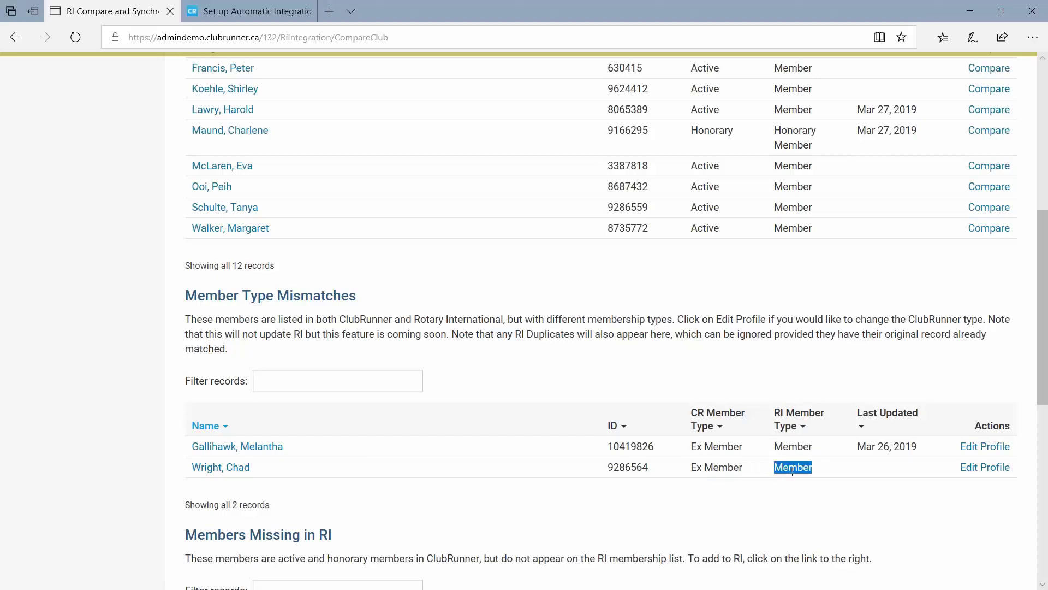
pyautogui.click(793, 503)
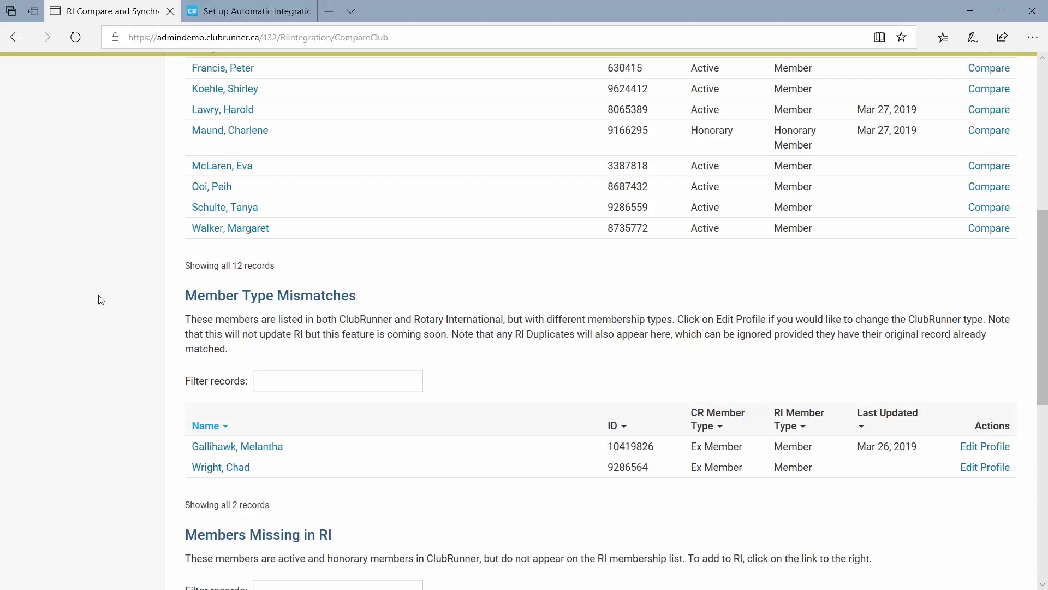
# Move the Notepad notes onto the RI comparison page and place the caret in the text.
pyautogui.moveTo(0, 262); pyautogui.dragTo(659, 219)
pyautogui.click(458, 278)
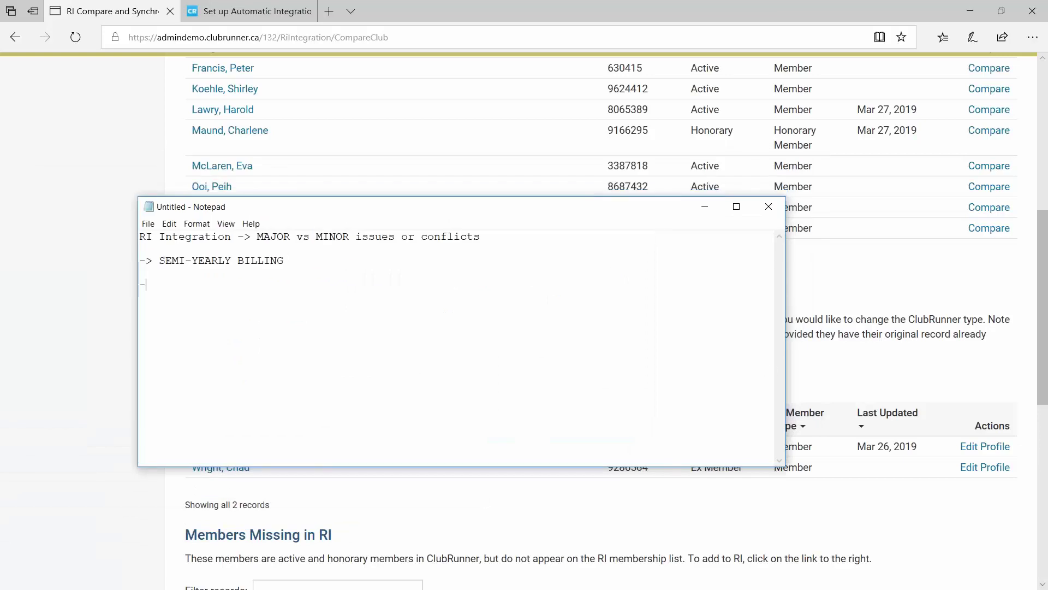
# Add the note '-> send an email to:' followed by Rotary's data e-mail address.
pyautogui.write('-')
pyautogui.press('BackSpace')
pyautogui.write('as')
pyautogui.press('BackSpace')
pyautogui.press('BackSpace')
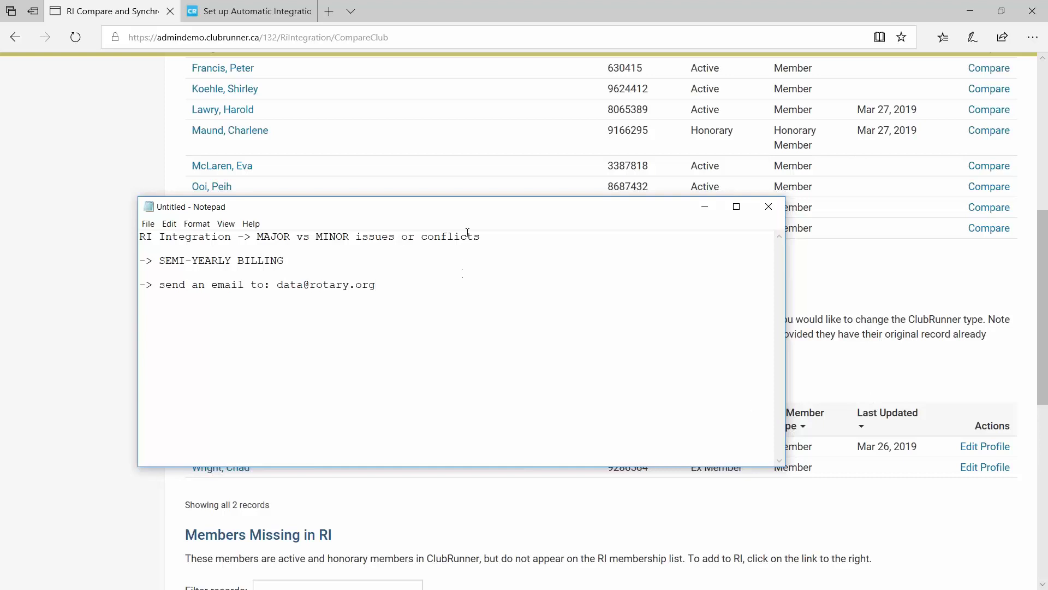
pyautogui.moveTo(466, 206); pyautogui.dragTo(477, 206)
pyautogui.moveTo(393, 284); pyautogui.dragTo(291, 279)
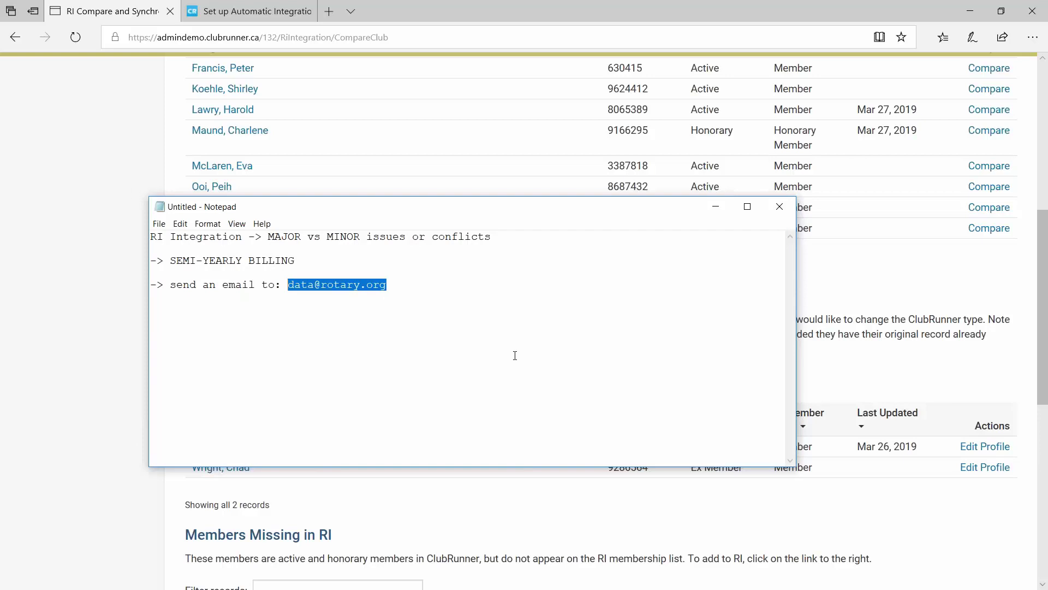
pyautogui.click(440, 312)
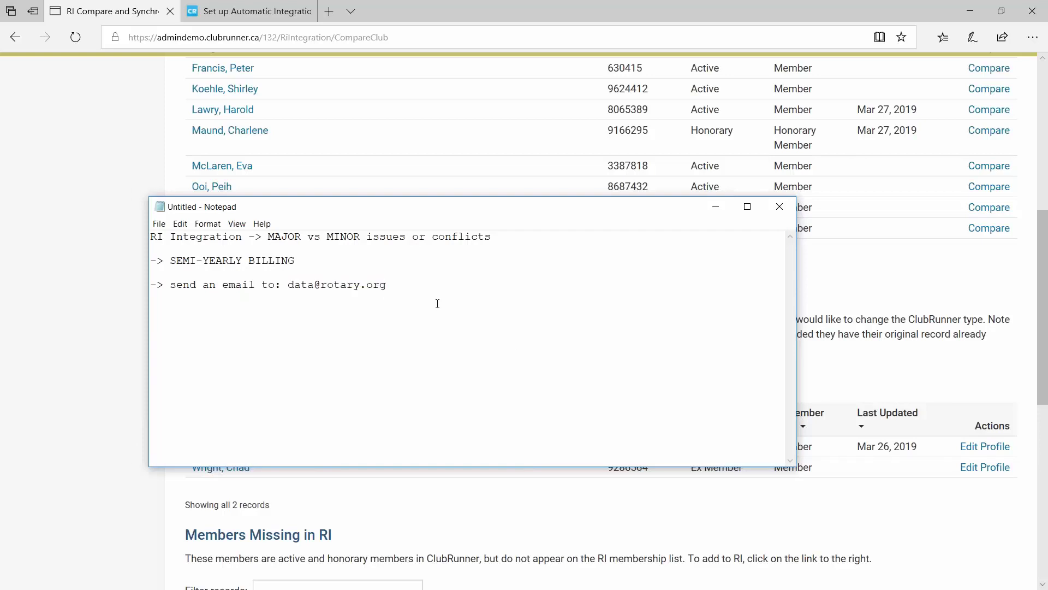
# Start a new line beginning 'Please terminate' followed by the member's name.
pyautogui.press('Return')
pyautogui.write('Please')
pyautogui.moveTo(403, 199); pyautogui.dragTo(424, 77)
pyautogui.write('te')
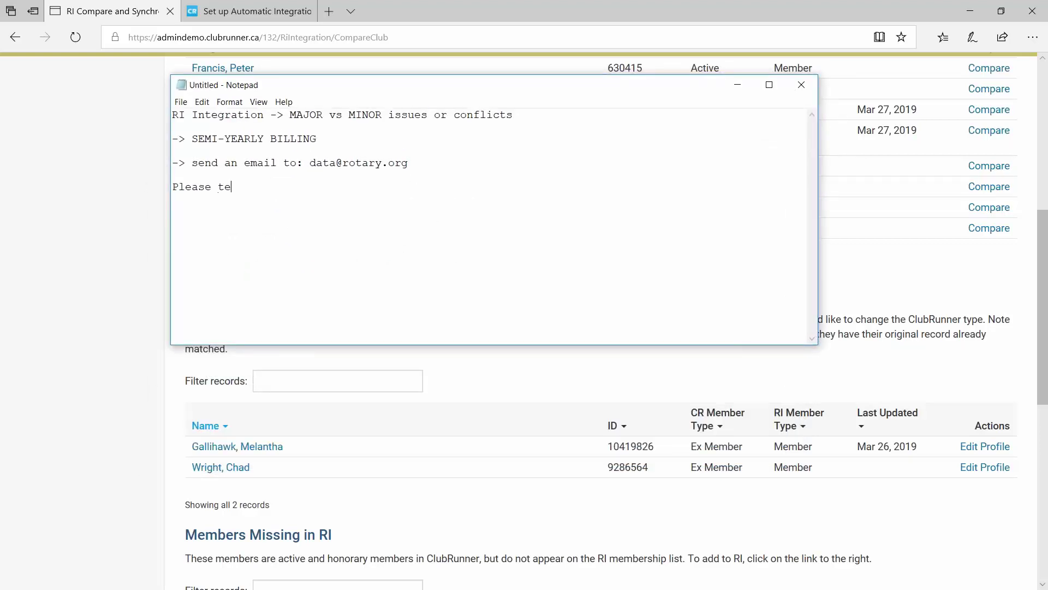
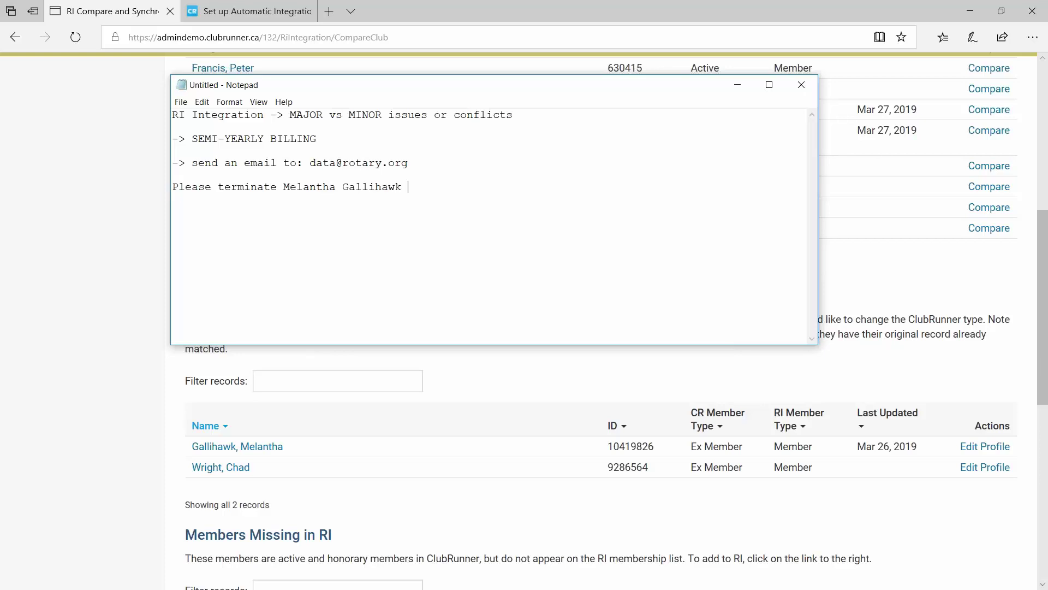
# Finish the termination request with the member's full name and the Member ID copied from the mismatch table.
pyautogui.write(', Member ID')
pyautogui.scroll(-1, 917, 382)
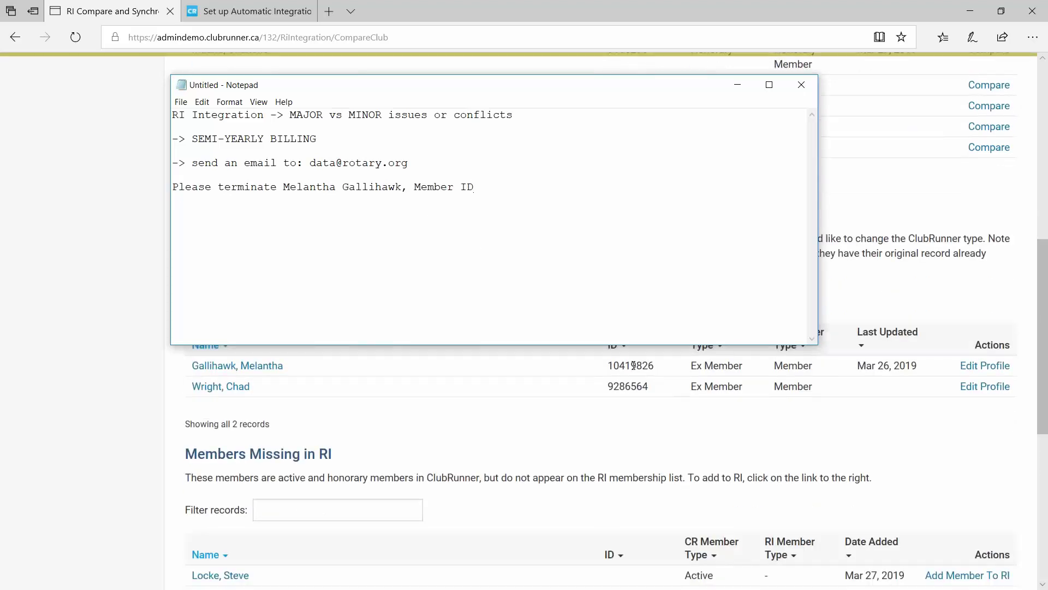
pyautogui.doubleClick(633, 365)
pyautogui.hotkey('ctrl', 'c')
pyautogui.hotkey('alt', 'Tab')
pyautogui.hotkey('ctrl', 'v')
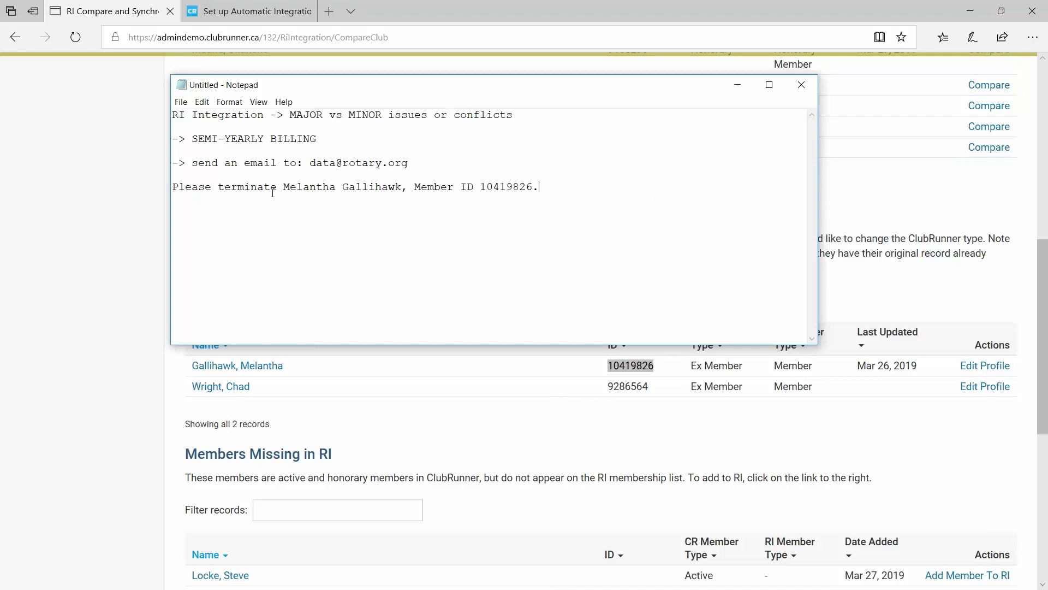
# Add the line 'I am Club Secretary.' above the request, with a blank line before it.
pyautogui.click(218, 175)
pyautogui.write('I am Club D')
pyautogui.write('ecretary.')
pyautogui.click(173, 175)
pyautogui.press('Return')
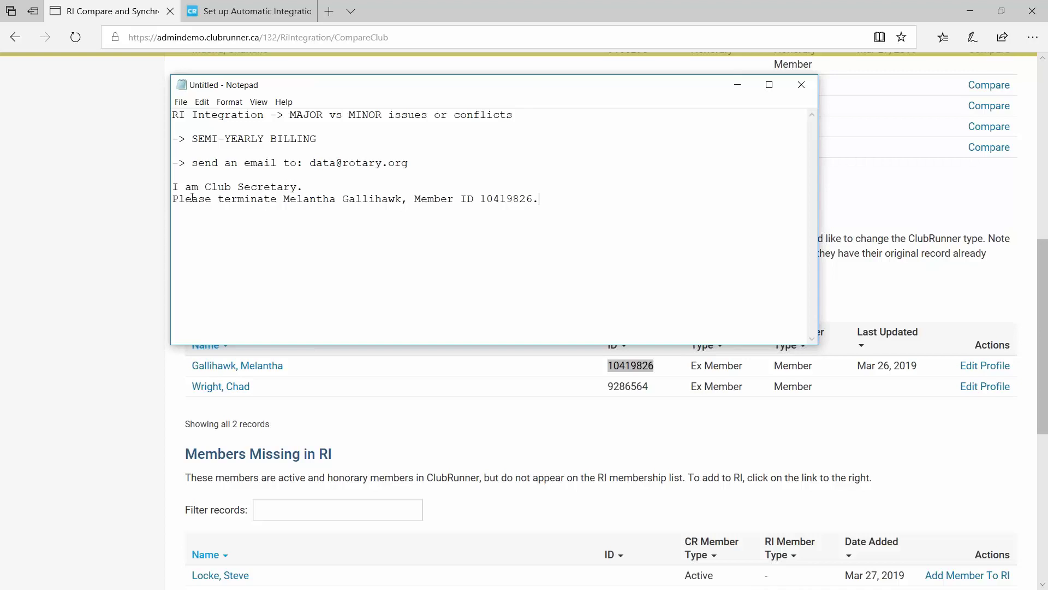
# Highlight the data e-mail address, the request lines and 'Club Secretary' for emphasis.
pyautogui.moveTo(312, 163); pyautogui.dragTo(408, 164)
pyautogui.click(543, 199)
pyautogui.moveTo(309, 162); pyautogui.dragTo(408, 163)
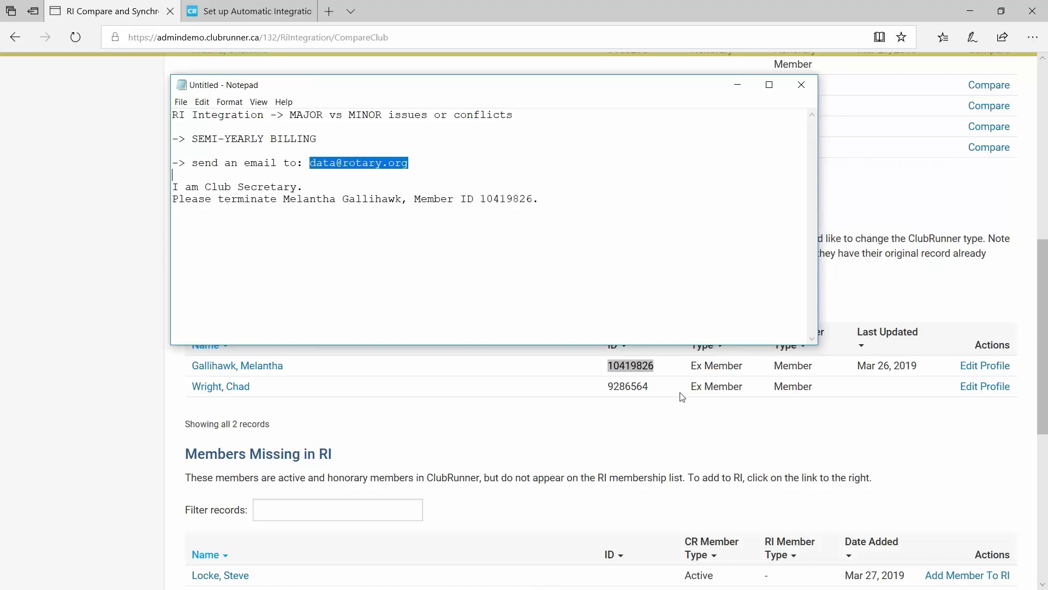
pyautogui.click(565, 200)
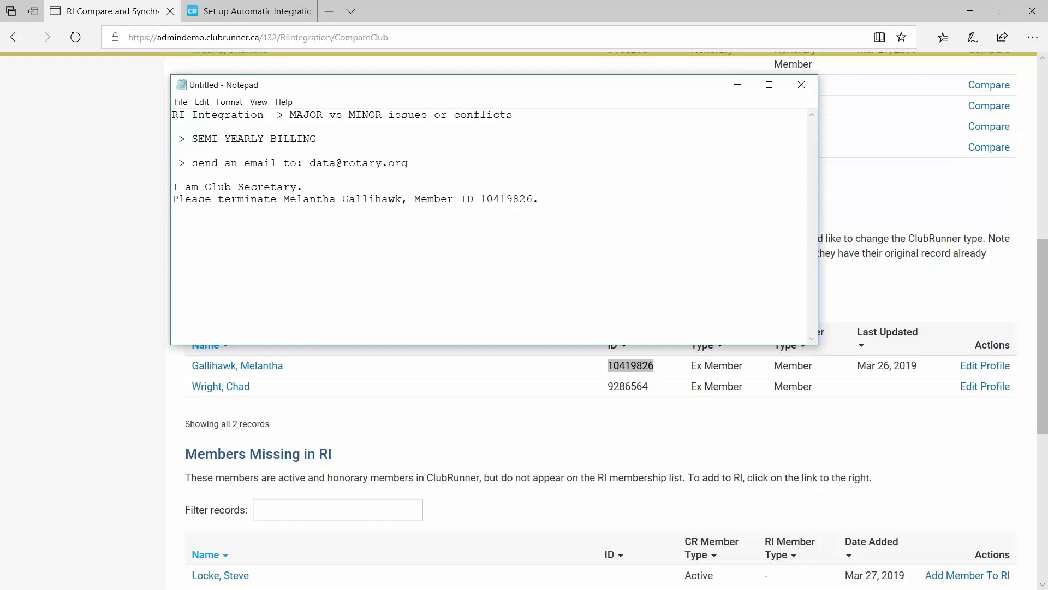
pyautogui.moveTo(173, 187); pyautogui.dragTo(593, 214)
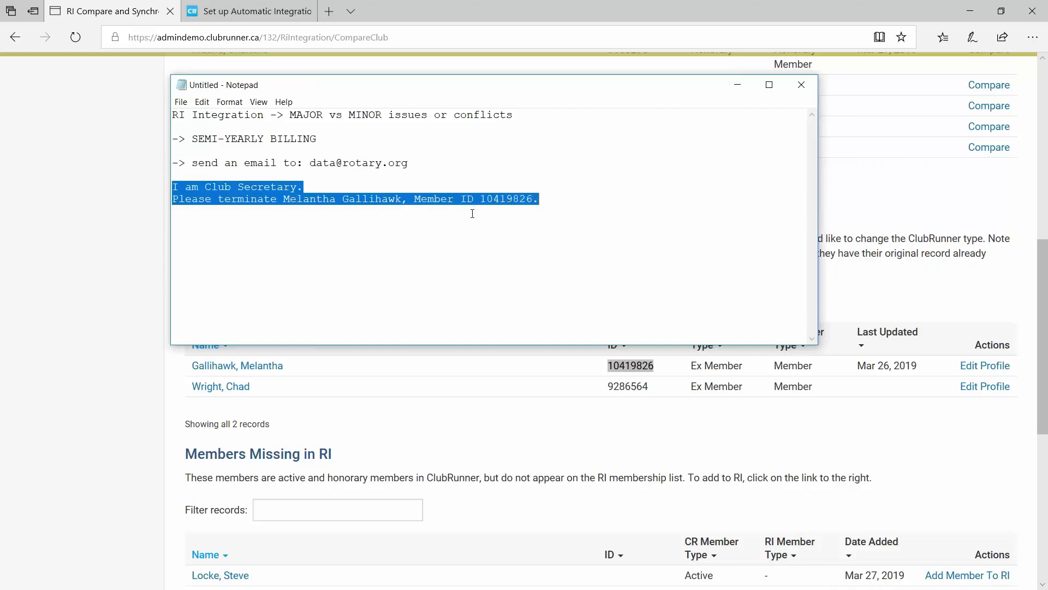
pyautogui.click(239, 190)
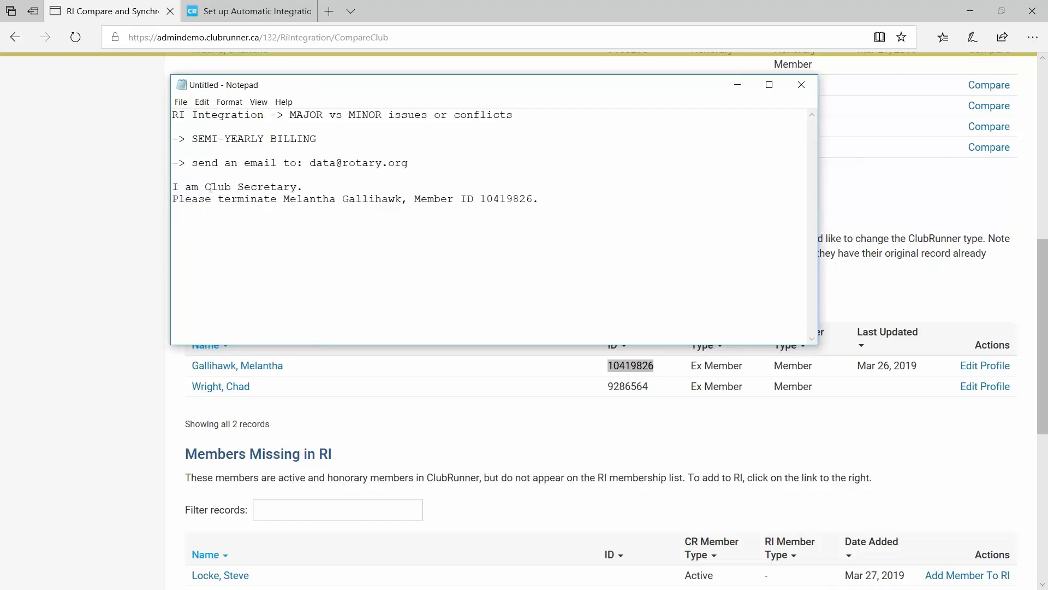
pyautogui.moveTo(210, 187); pyautogui.dragTo(305, 188)
pyautogui.click(351, 297)
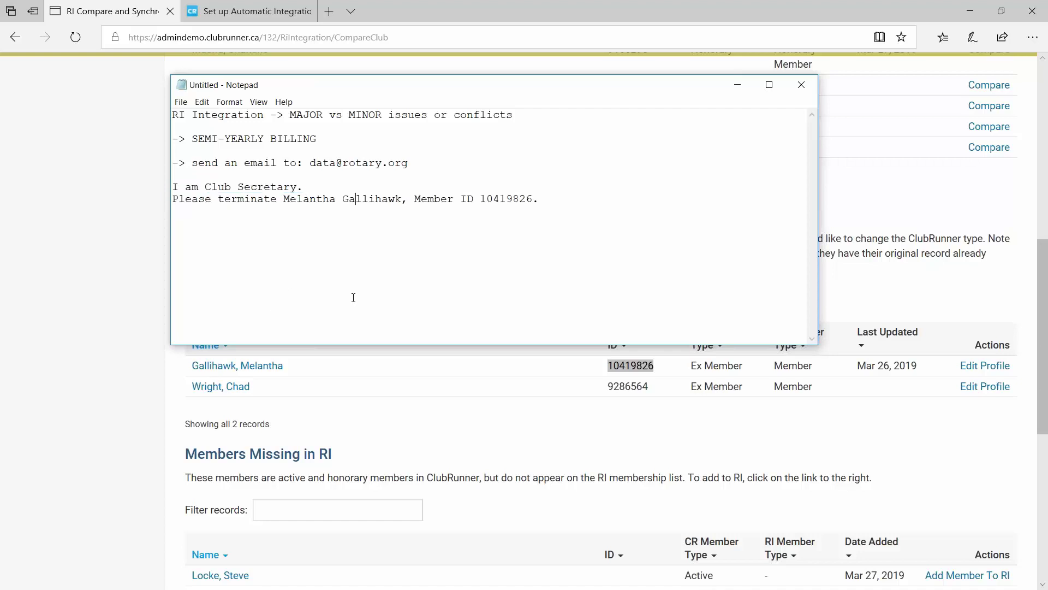
# Scroll past Member Type Mismatches to the two Members Missing tables, three members in each.
pyautogui.click(108, 337)
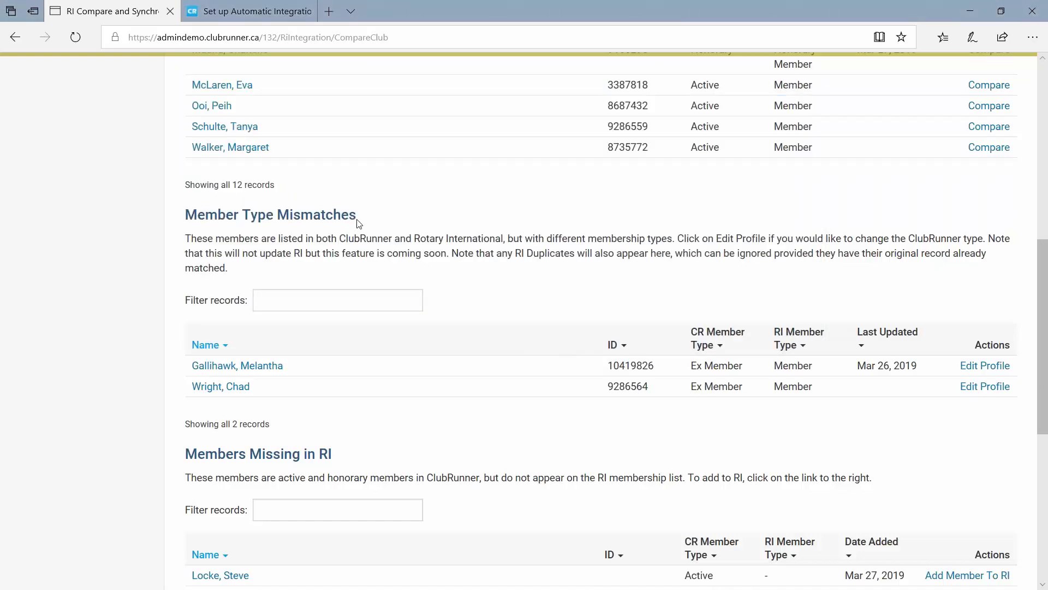
pyautogui.moveTo(358, 222); pyautogui.dragTo(184, 216)
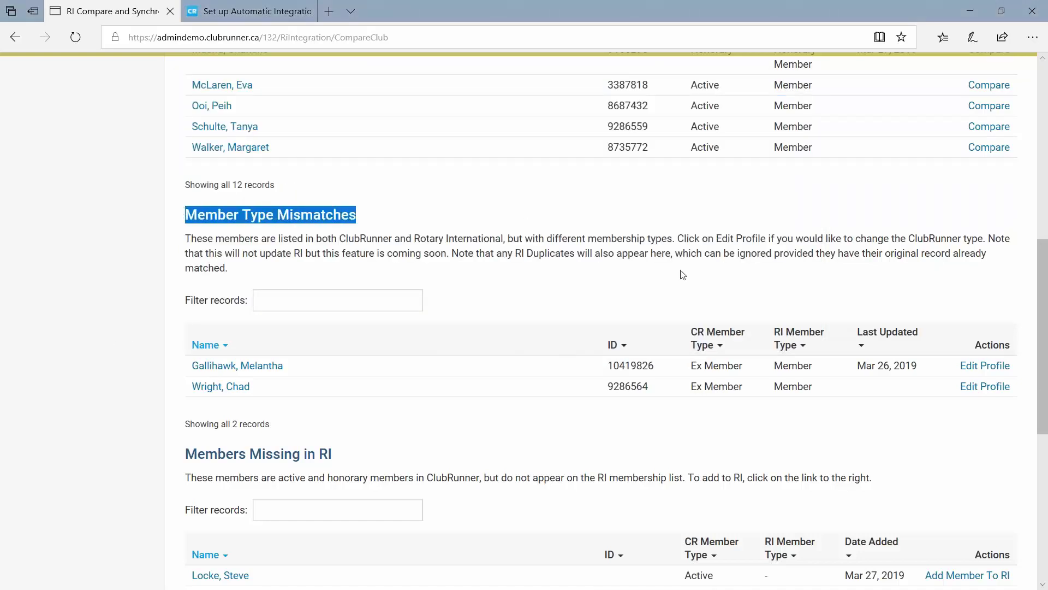
pyautogui.scroll(2, 677, 275)
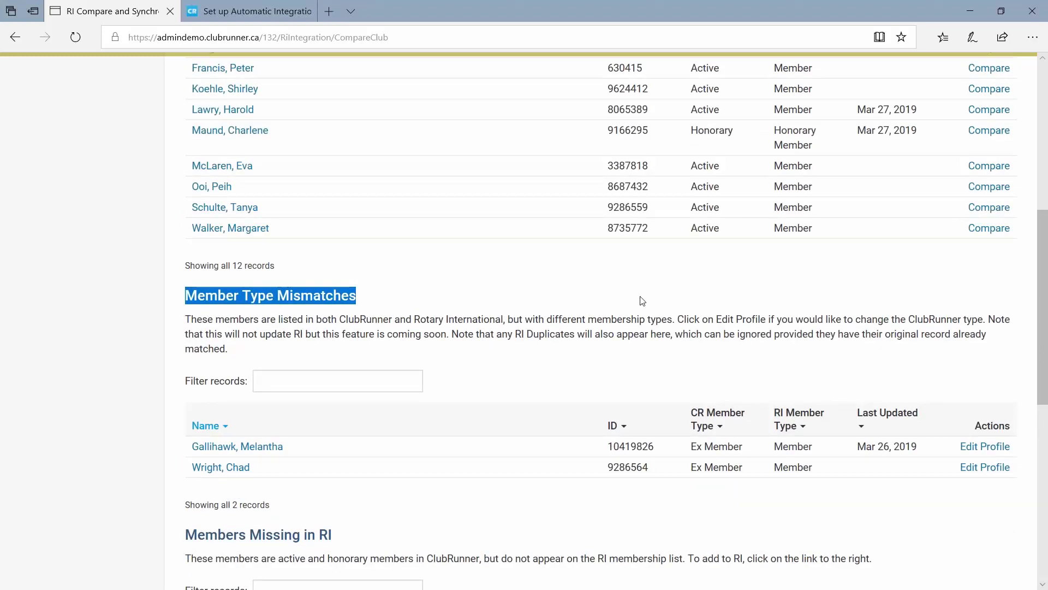
pyautogui.scroll(-2, 642, 300)
pyautogui.scroll(-2, 384, 398)
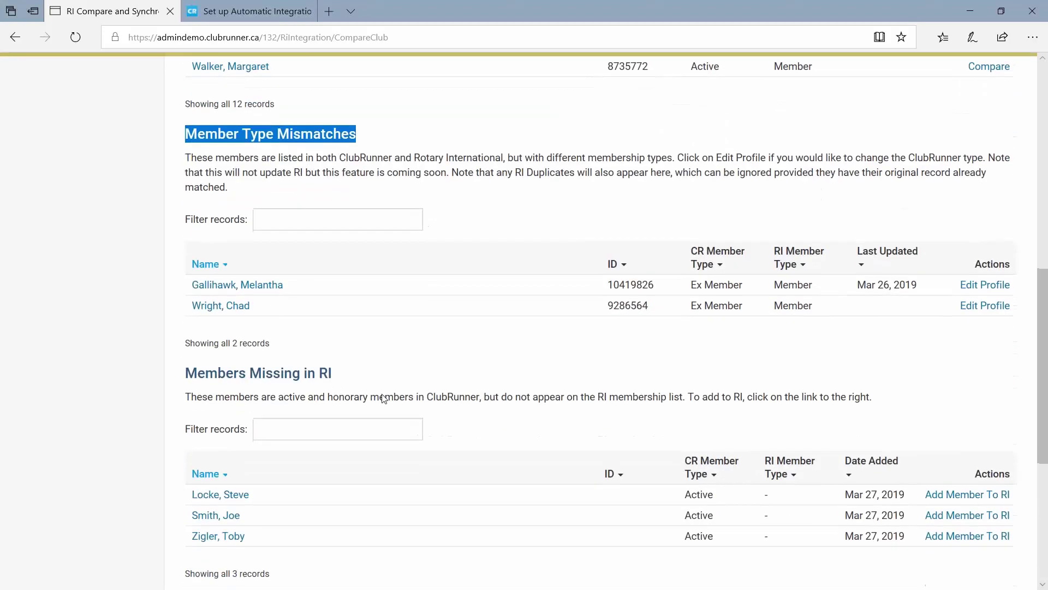
pyautogui.scroll(-2, 384, 398)
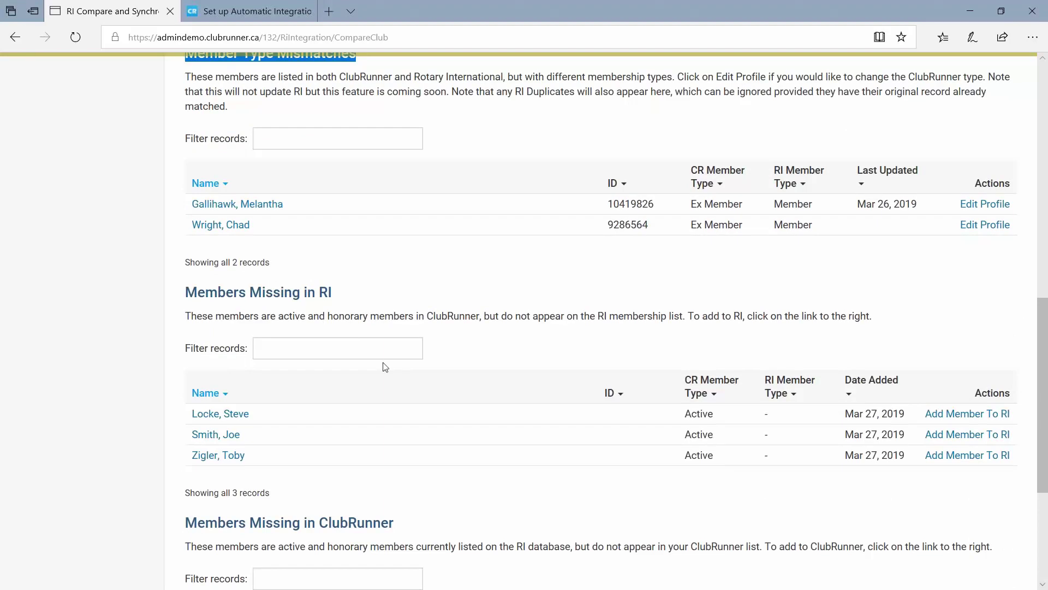
pyautogui.scroll(-2, 436, 404)
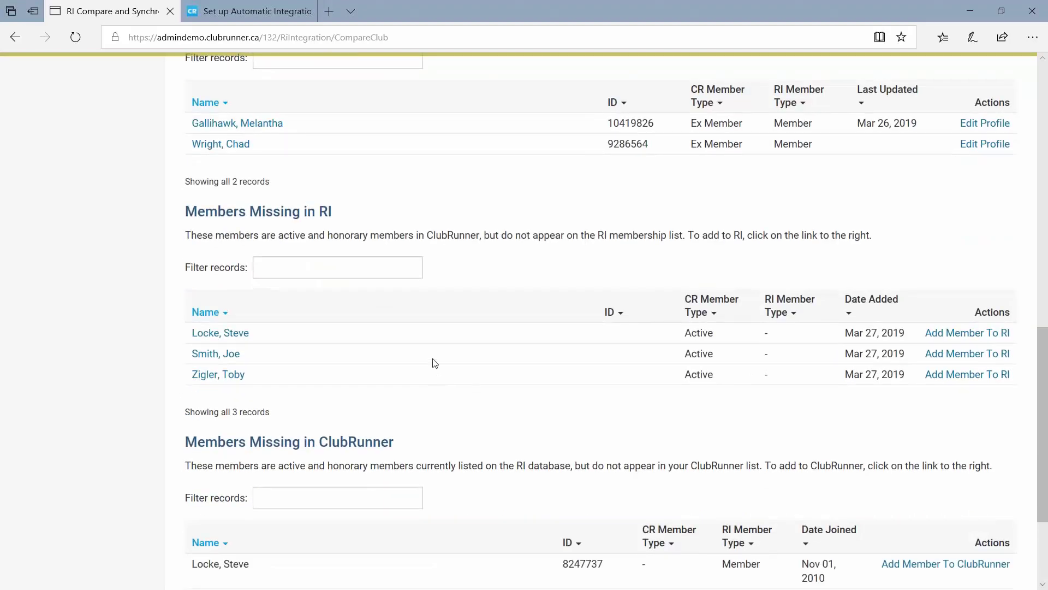
pyautogui.scroll(-2, 435, 361)
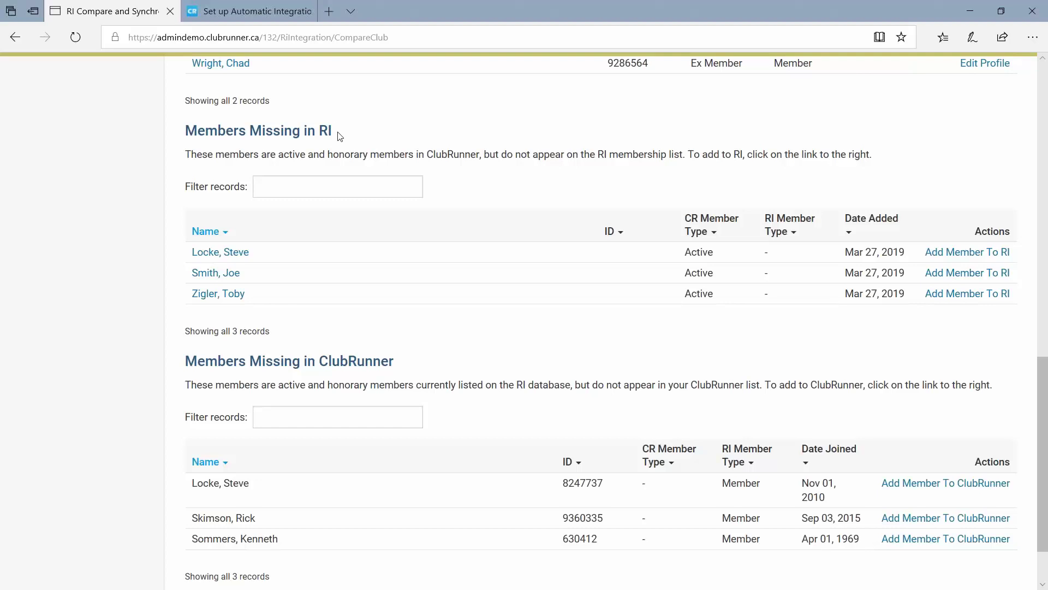
pyautogui.moveTo(340, 136); pyautogui.dragTo(186, 133)
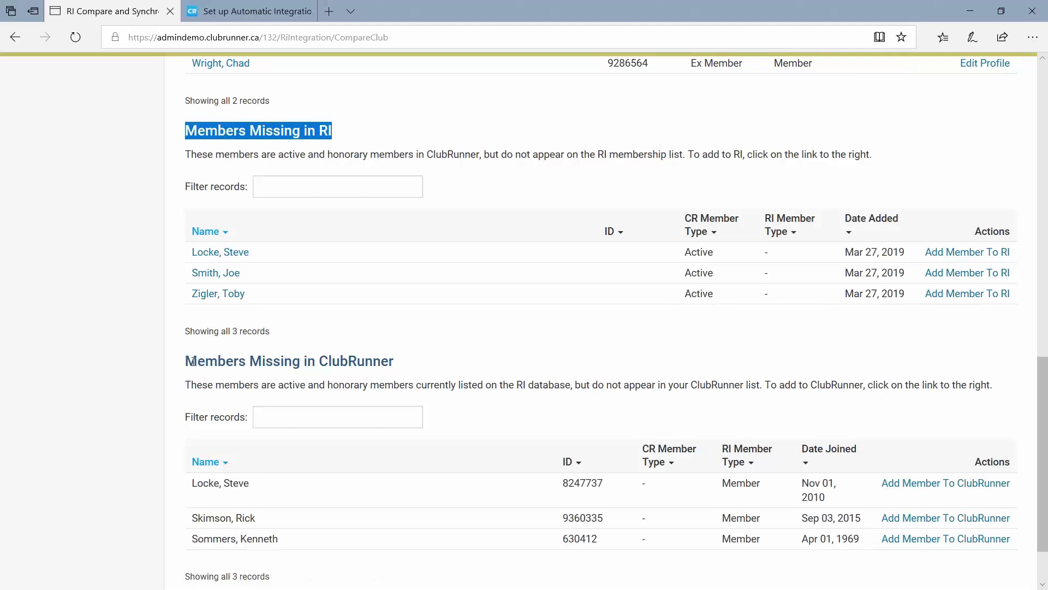
pyautogui.moveTo(187, 360); pyautogui.dragTo(414, 371)
pyautogui.moveTo(1042, 412); pyautogui.dragTo(1043, 426)
pyautogui.click(552, 315)
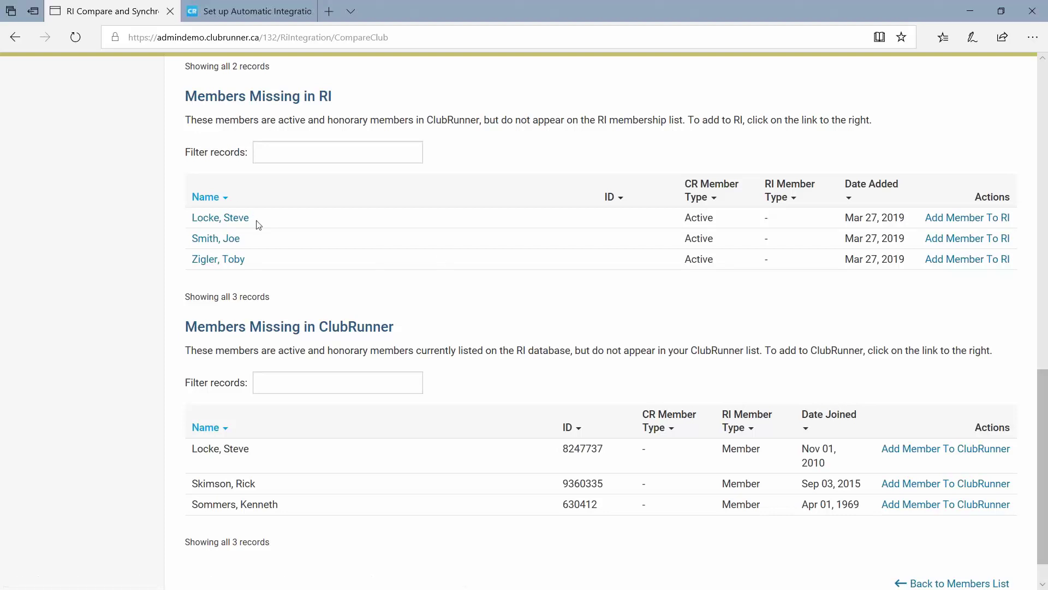
pyautogui.moveTo(258, 225); pyautogui.dragTo(187, 227)
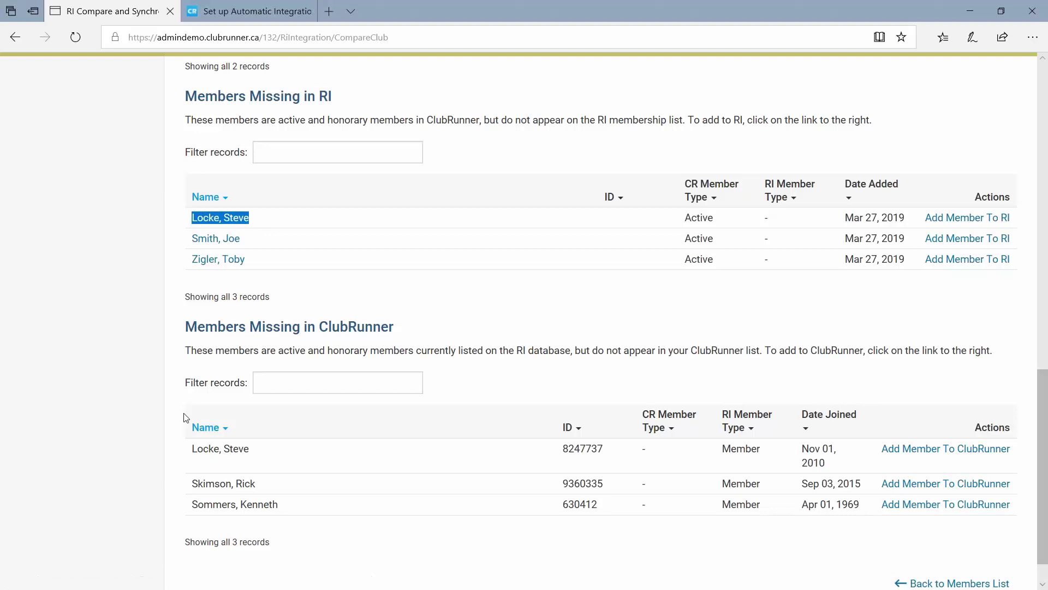
pyautogui.moveTo(262, 456); pyautogui.dragTo(191, 454)
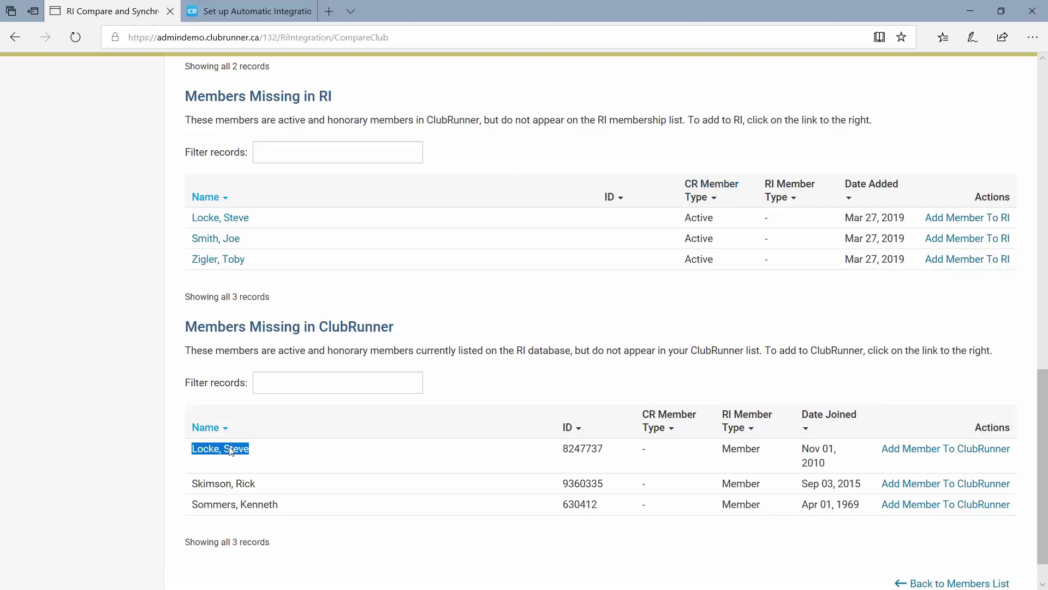
pyautogui.click(284, 457)
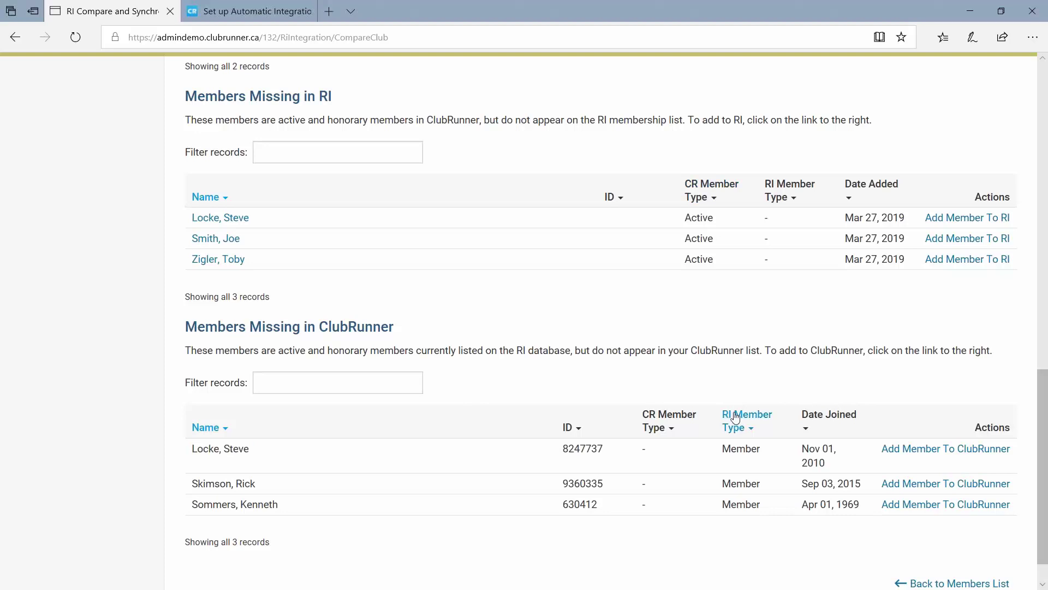
pyautogui.moveTo(724, 448); pyautogui.dragTo(771, 453)
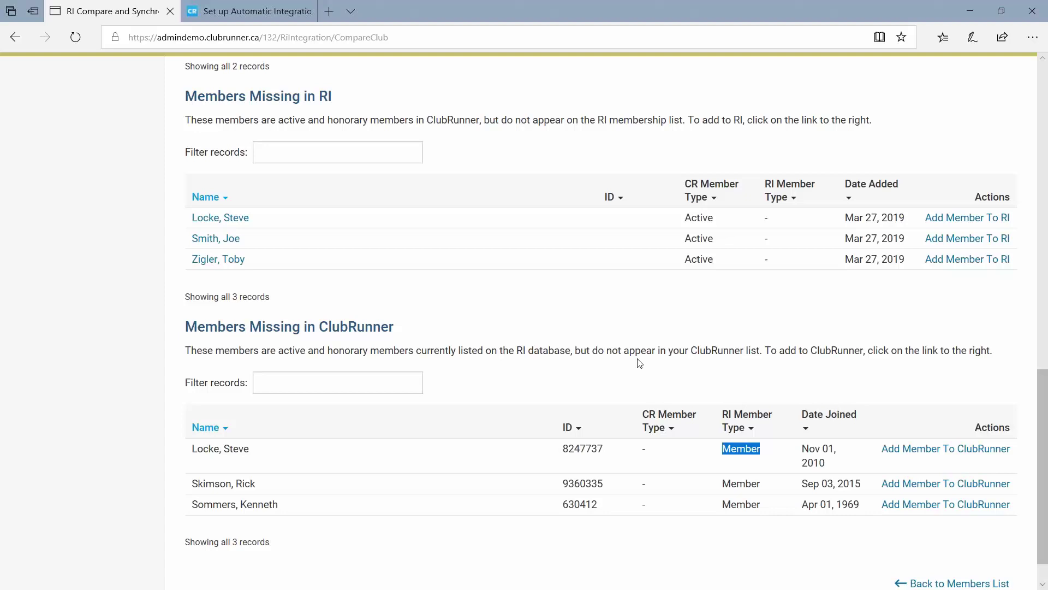
pyautogui.click(587, 328)
pyautogui.moveTo(251, 221); pyautogui.dragTo(189, 224)
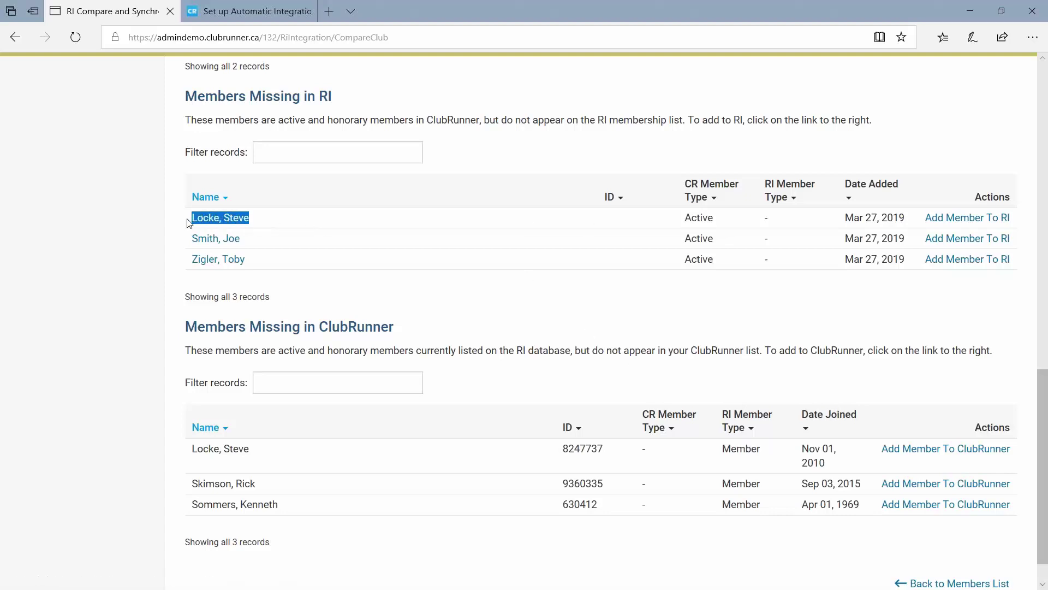
pyautogui.moveTo(253, 453); pyautogui.dragTo(186, 448)
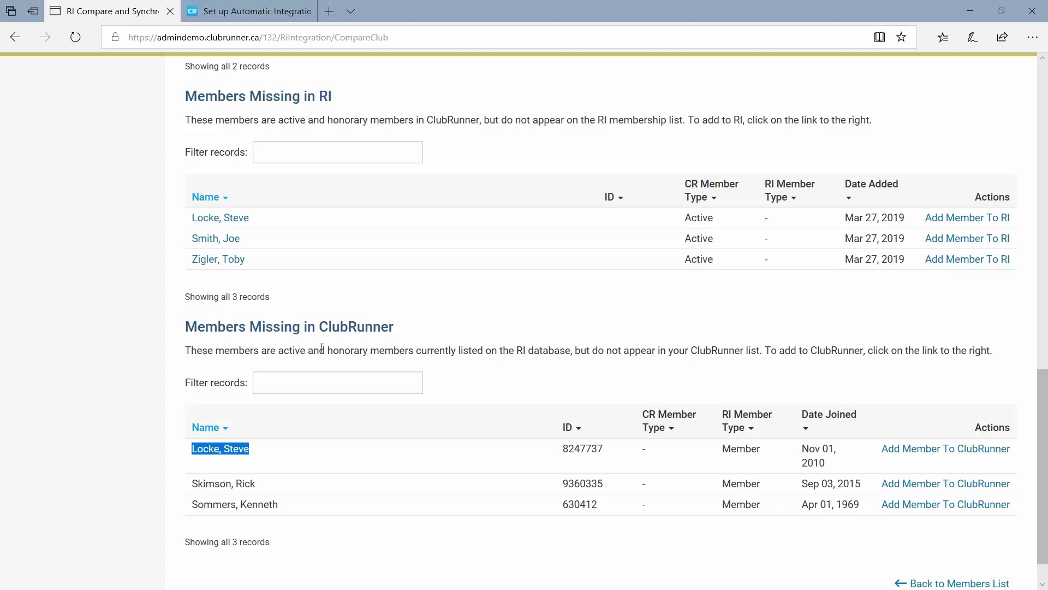
pyautogui.click(265, 222)
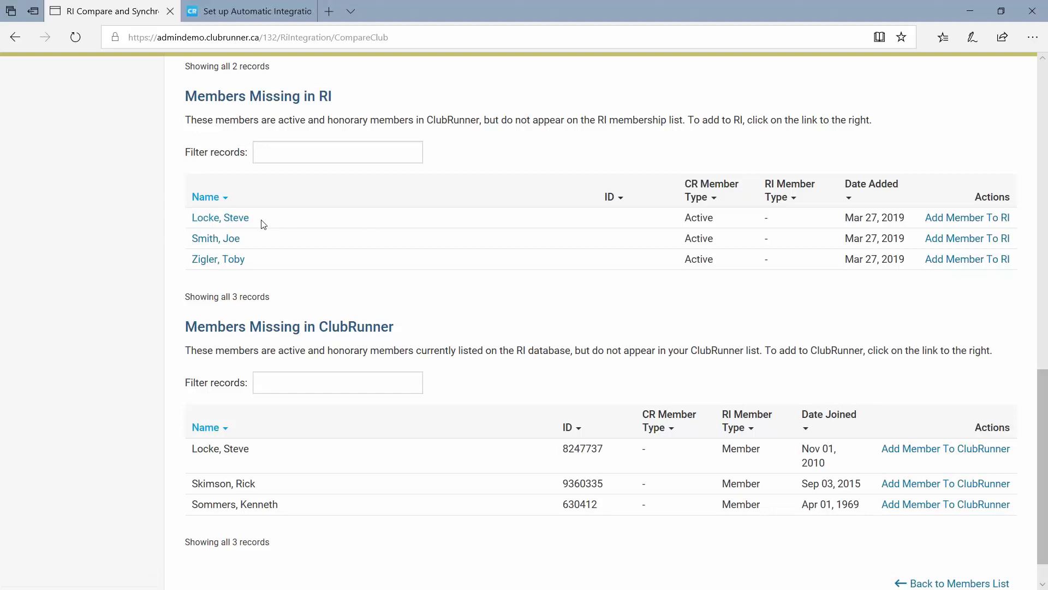
pyautogui.moveTo(264, 224); pyautogui.dragTo(194, 222)
pyautogui.click(241, 458)
pyautogui.moveTo(249, 454); pyautogui.dragTo(189, 456)
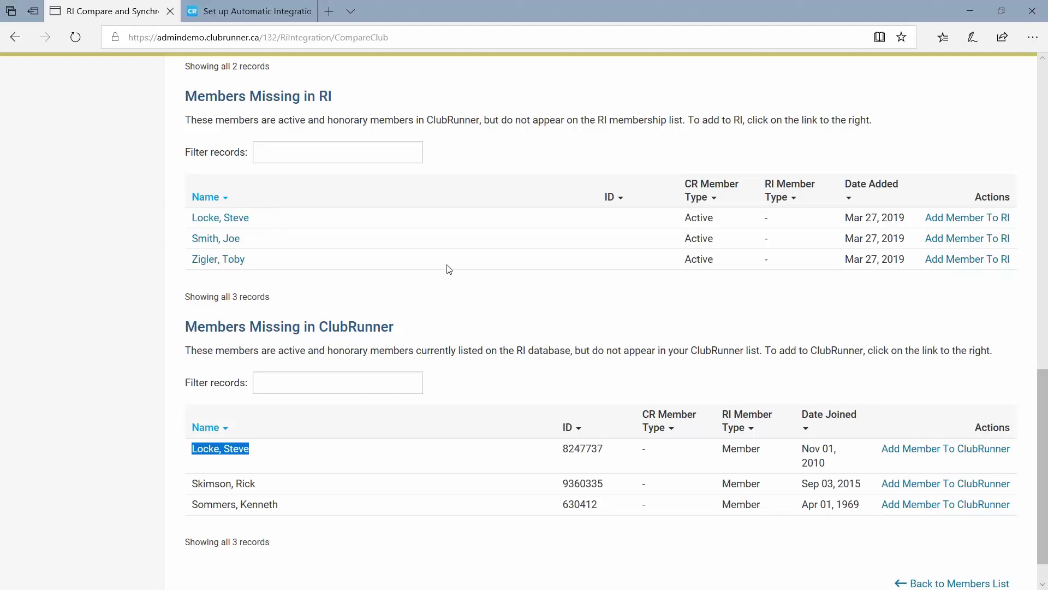
pyautogui.click(561, 404)
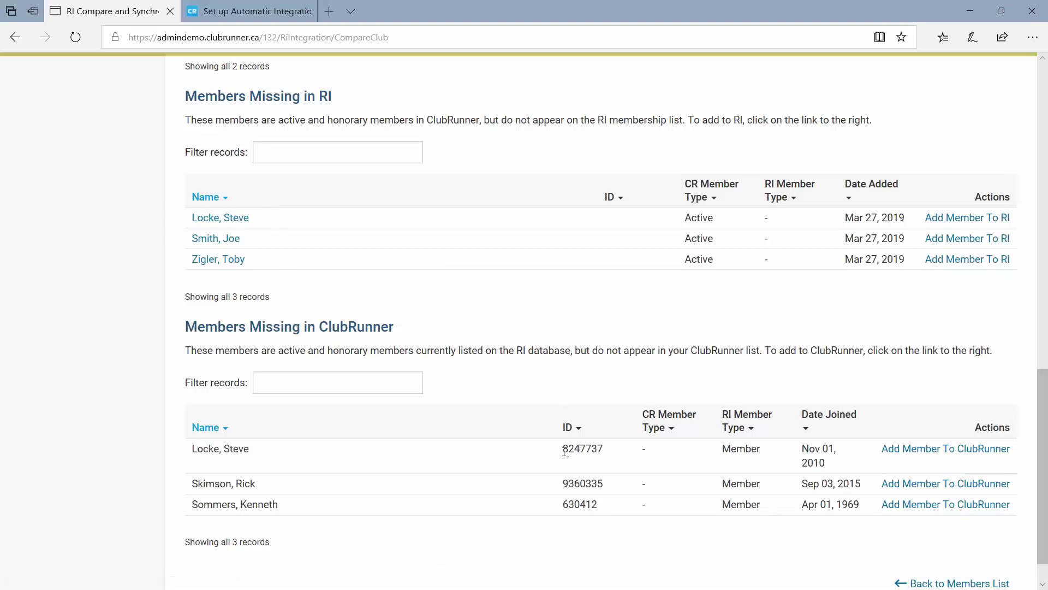
pyautogui.moveTo(563, 449); pyautogui.dragTo(604, 448)
# Copy the missing member's RI ID and open that member's profile.
pyautogui.rightClick(579, 447)
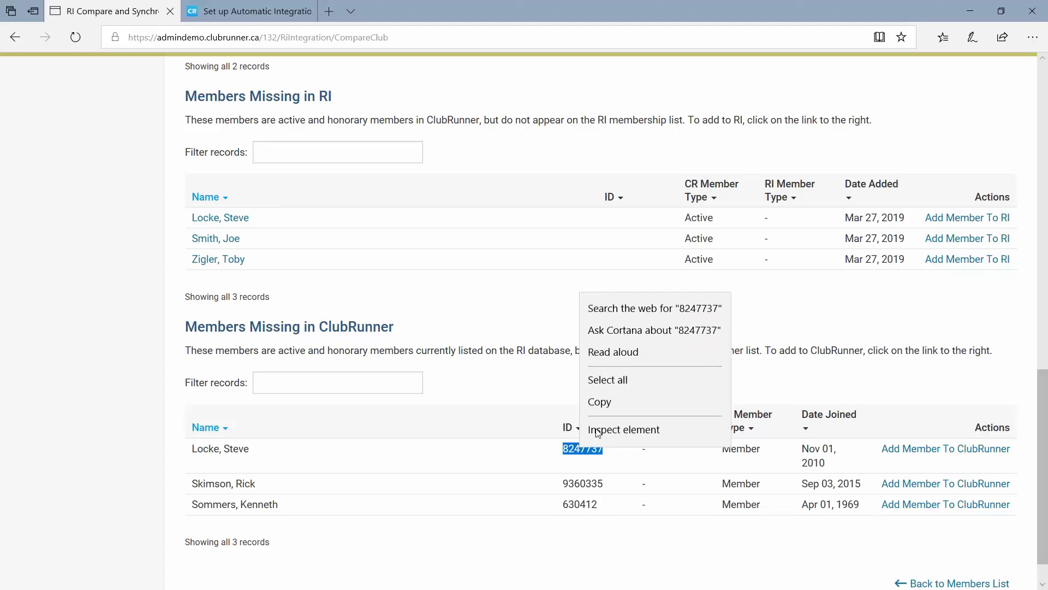
pyautogui.click(601, 402)
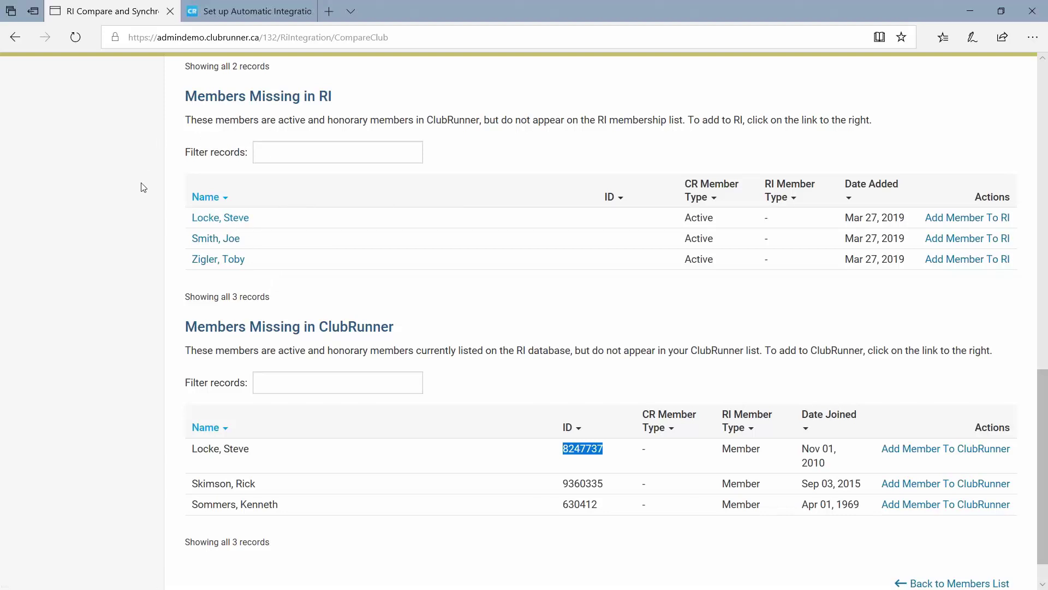
pyautogui.click(218, 219)
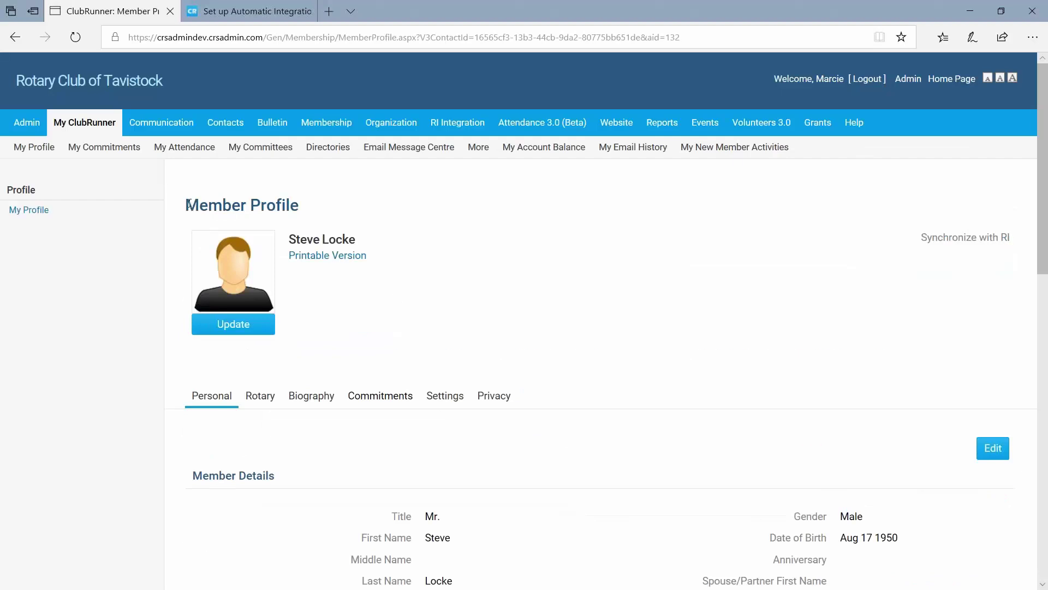
# Open the profile's Rotary tab and point out the blank Rotary Member No. field.
pyautogui.moveTo(187, 204); pyautogui.dragTo(309, 211)
pyautogui.click(341, 364)
pyautogui.scroll(-1, 327, 360)
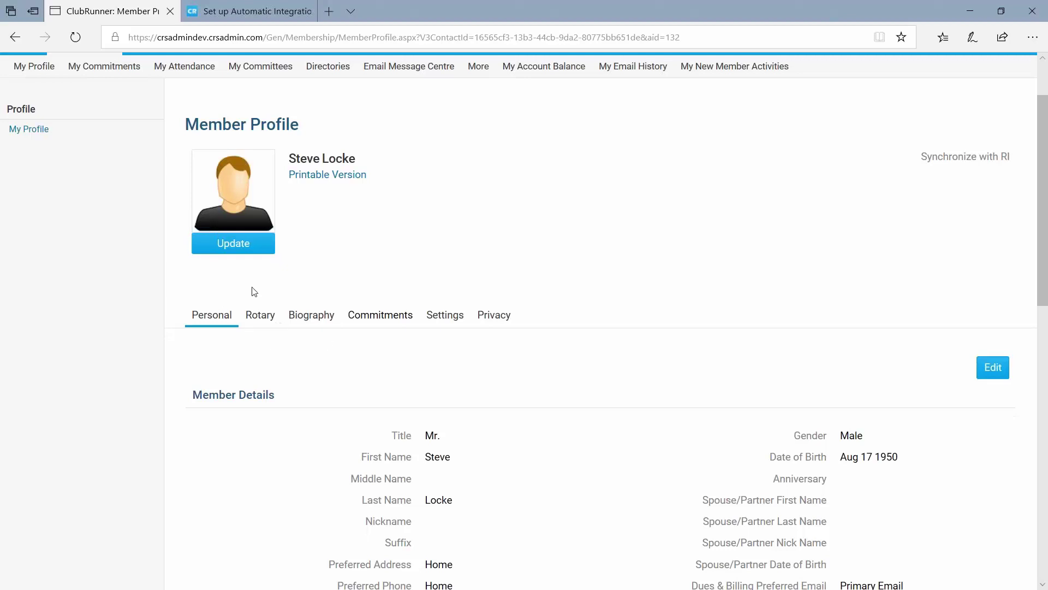
pyautogui.click(261, 322)
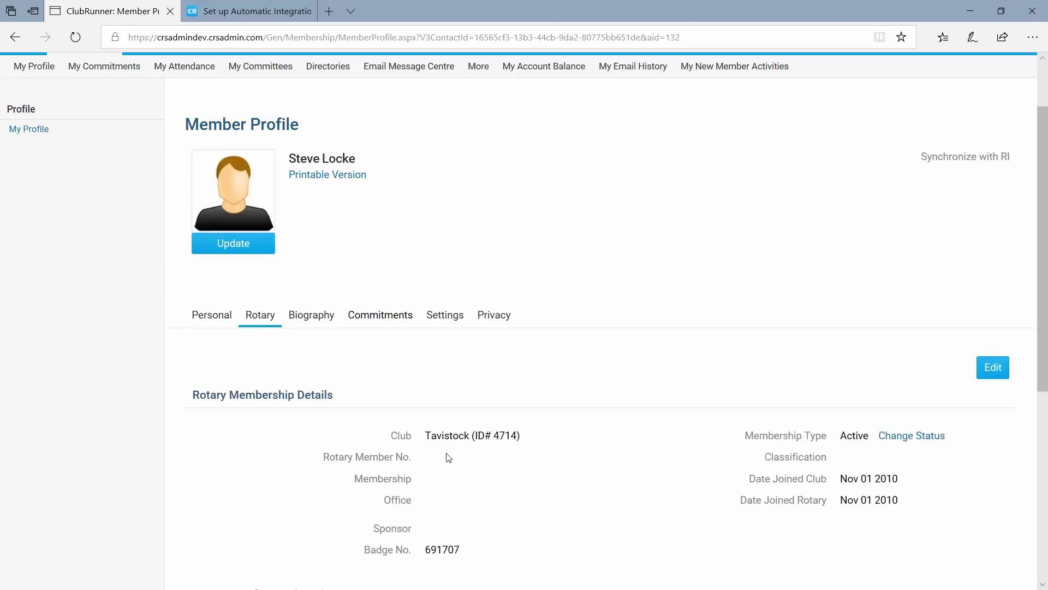
pyautogui.moveTo(415, 458); pyautogui.dragTo(323, 459)
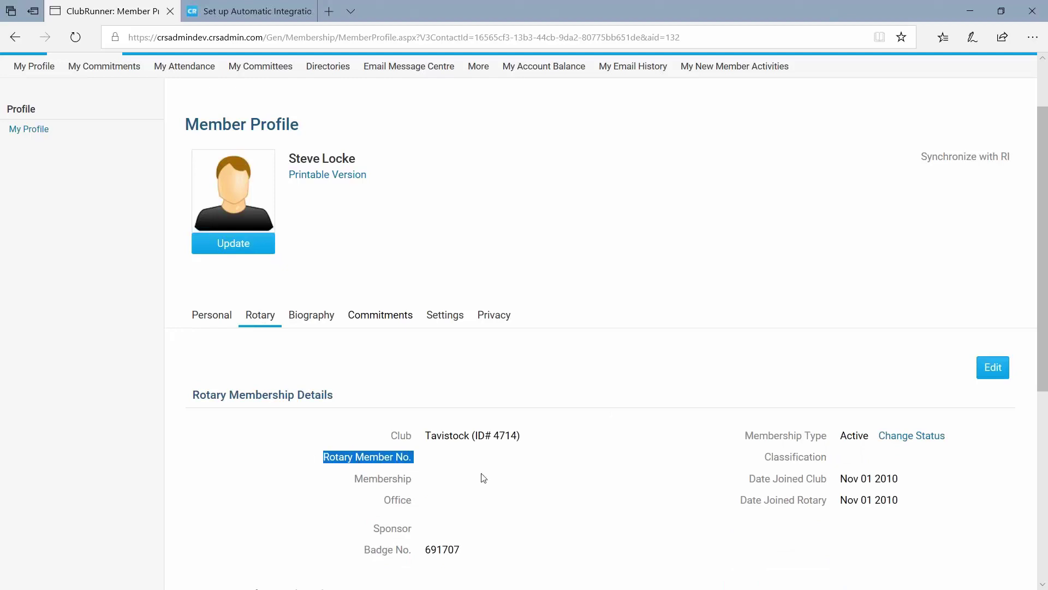
pyautogui.click(431, 461)
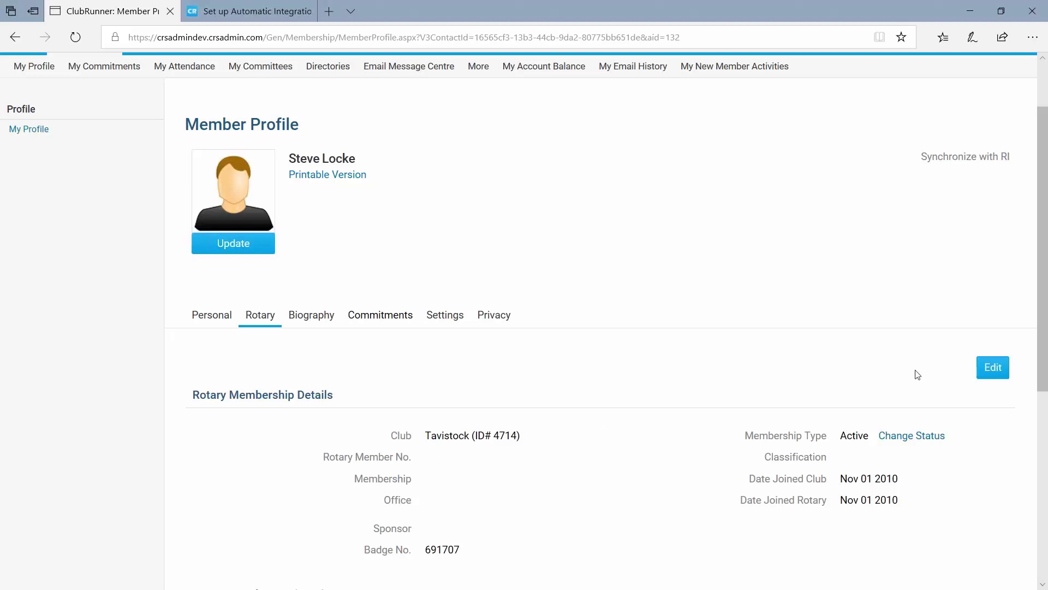
# Edit the Rotary details and paste the copied RI ID into Rotary Member No.
pyautogui.click(992, 367)
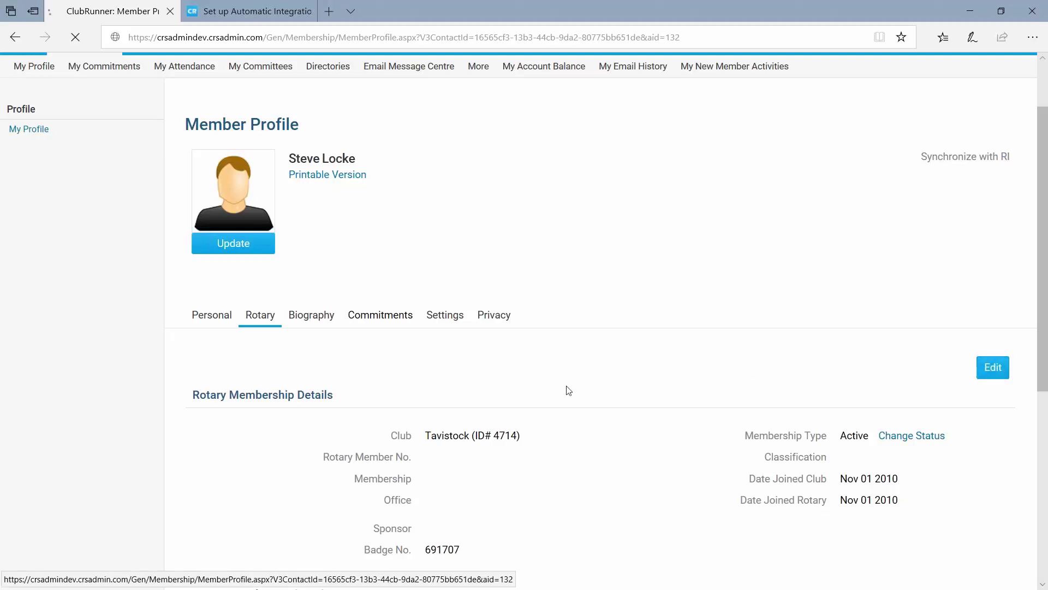
pyautogui.scroll(-3, 463, 397)
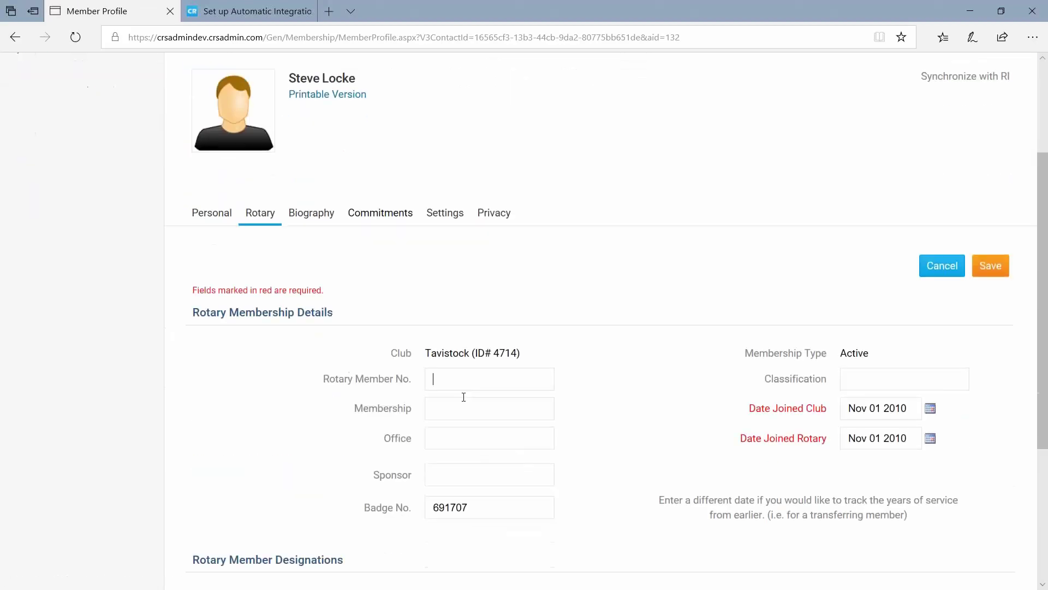
pyautogui.rightClick(441, 376)
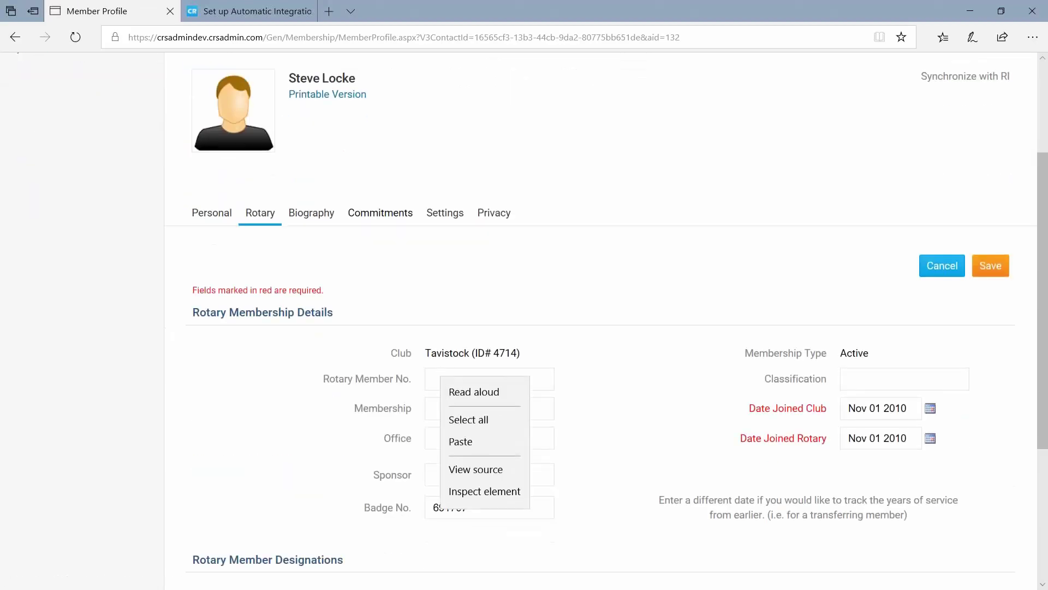
pyautogui.click(460, 439)
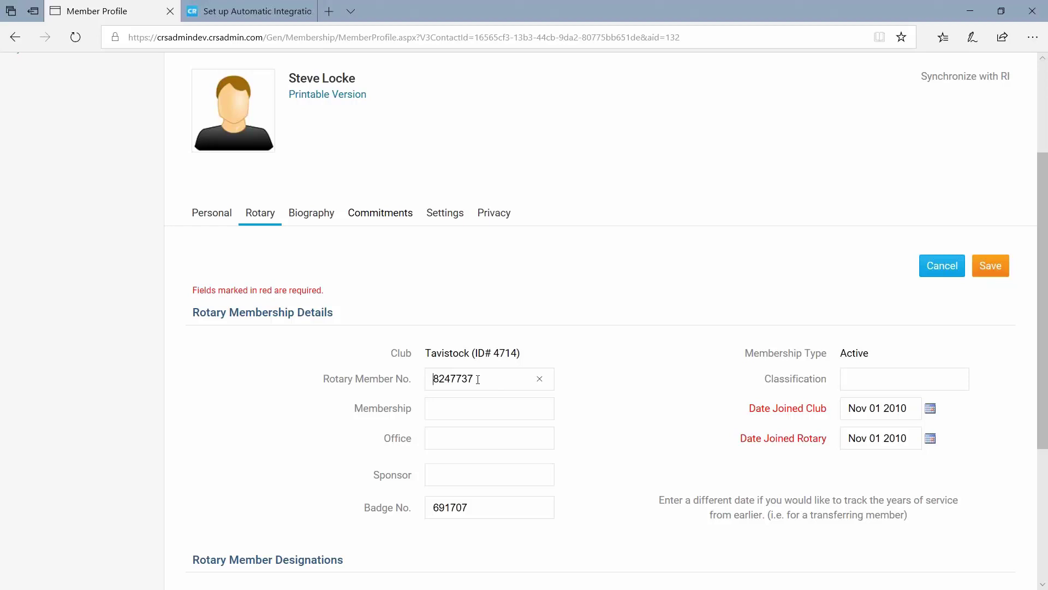
# Clean stray spaces and characters out of the pasted Rotary Member No. value.
pyautogui.press('Home')
pyautogui.press('BackSpace')
pyautogui.press('BackSpace')
pyautogui.press('BackSpace')
pyautogui.write('$')
pyautogui.press('BackSpace')
pyautogui.write('_')
pyautogui.press('BackSpace')
pyautogui.press('BackSpace')
pyautogui.doubleClick(466, 380)
pyautogui.press('End')
pyautogui.write('00')
pyautogui.press('BackSpace')
pyautogui.press('BackSpace')
pyautogui.press('BackSpace')
# Save the Rotary Member No., check it on the profile, and go to RI Integration > Compare & Synchronize.
pyautogui.click(992, 269)
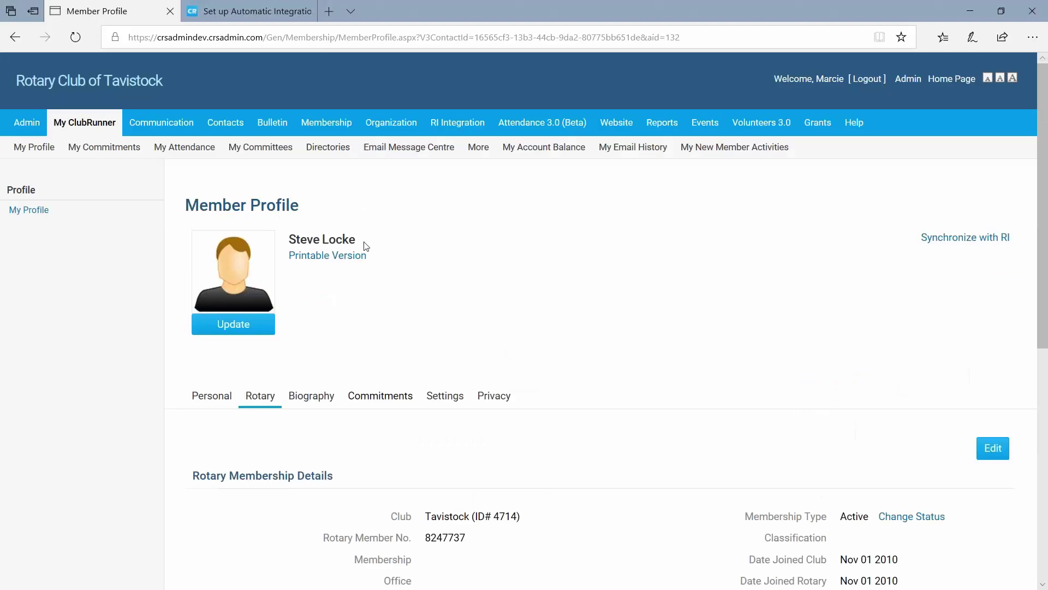
pyautogui.moveTo(360, 245); pyautogui.dragTo(289, 237)
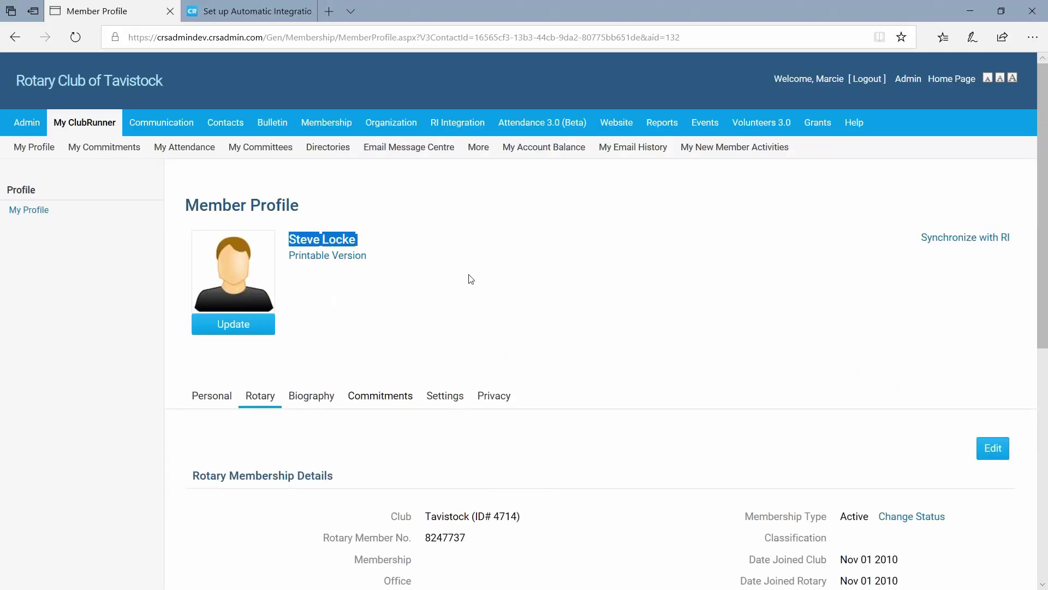
pyautogui.doubleClick(449, 539)
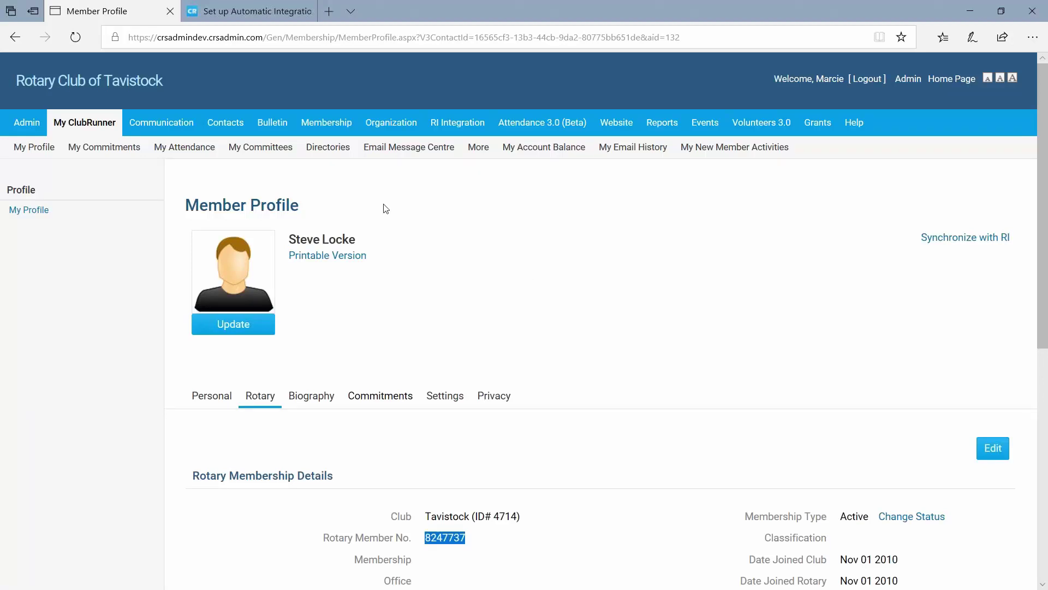
pyautogui.moveTo(461, 127)
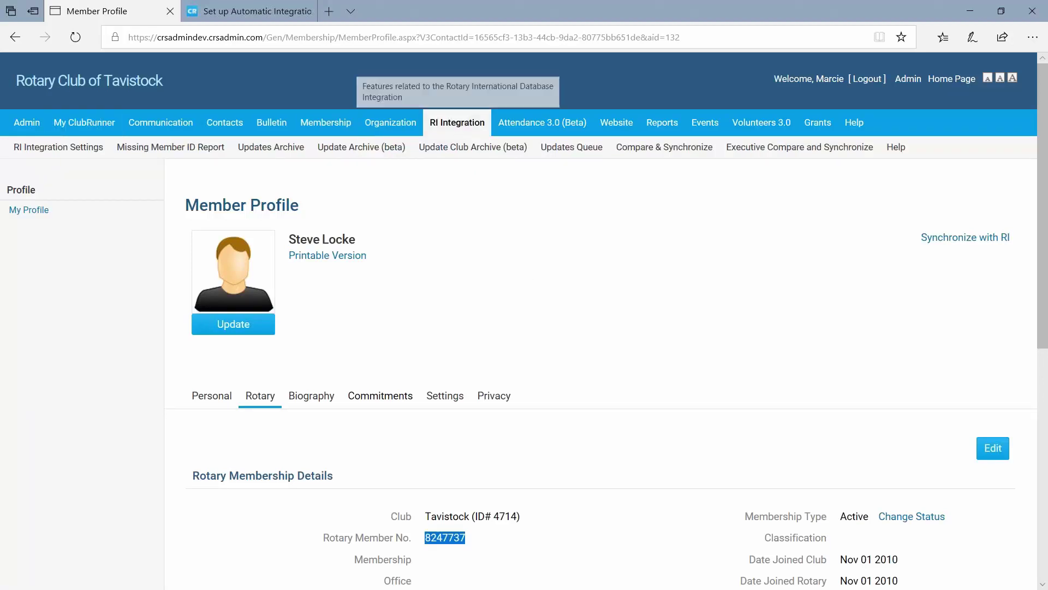
pyautogui.click(663, 156)
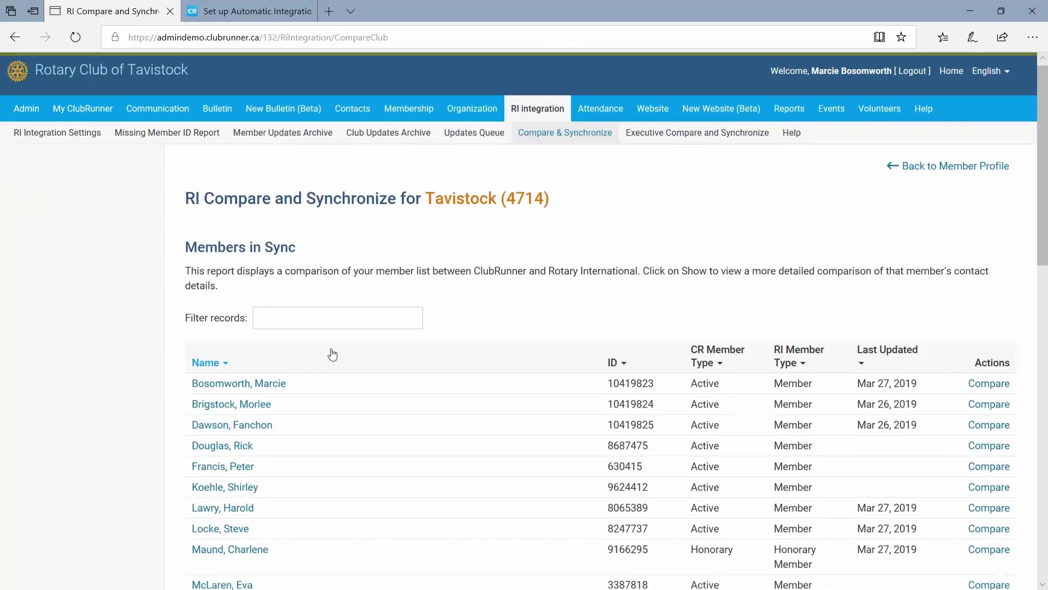
# Check the member's Members in Sync row: matching RI ID, Active/Member types, last updated Mar 27, 2019.
pyautogui.scroll(-2, 329, 353)
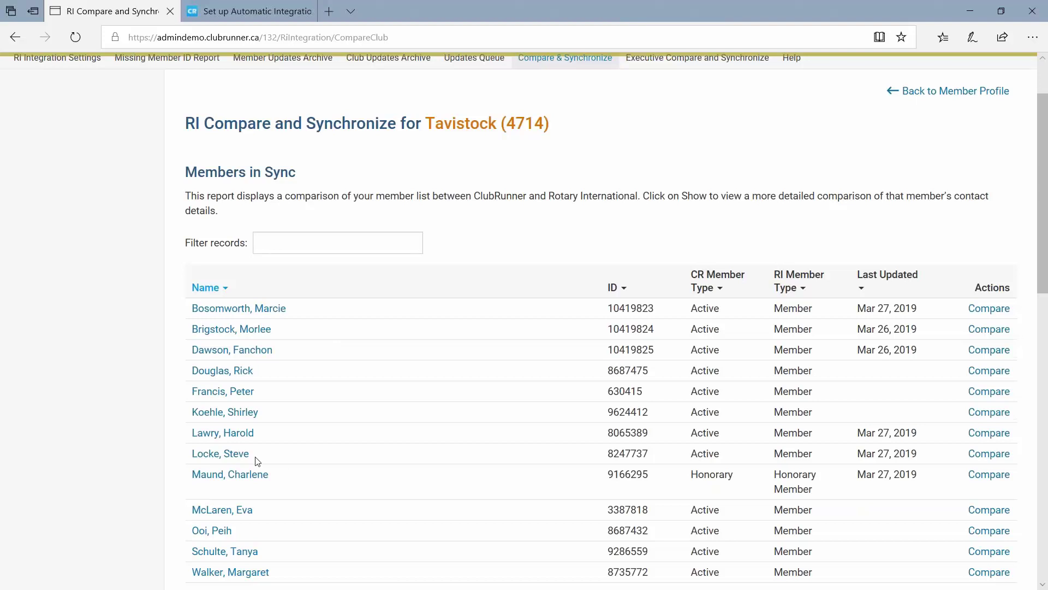
pyautogui.moveTo(257, 460); pyautogui.dragTo(187, 457)
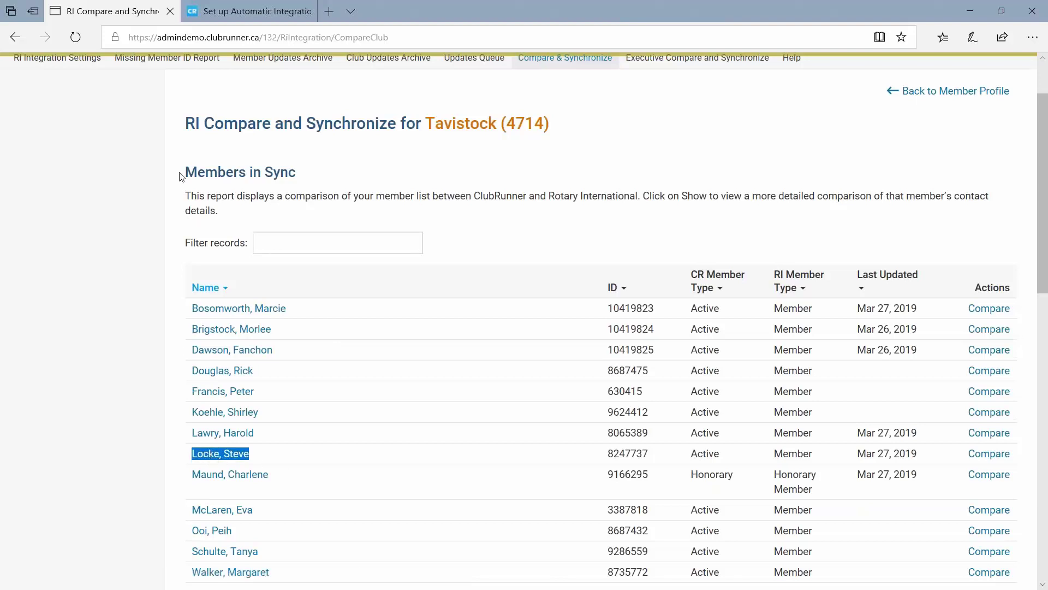
pyautogui.moveTo(180, 176); pyautogui.dragTo(299, 172)
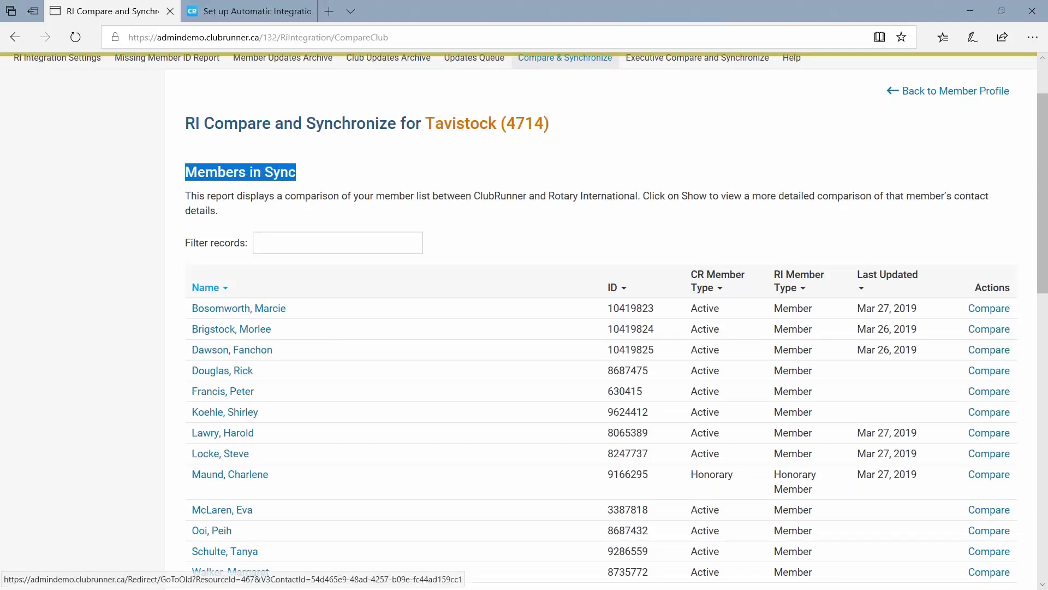
pyautogui.moveTo(255, 455); pyautogui.dragTo(192, 453)
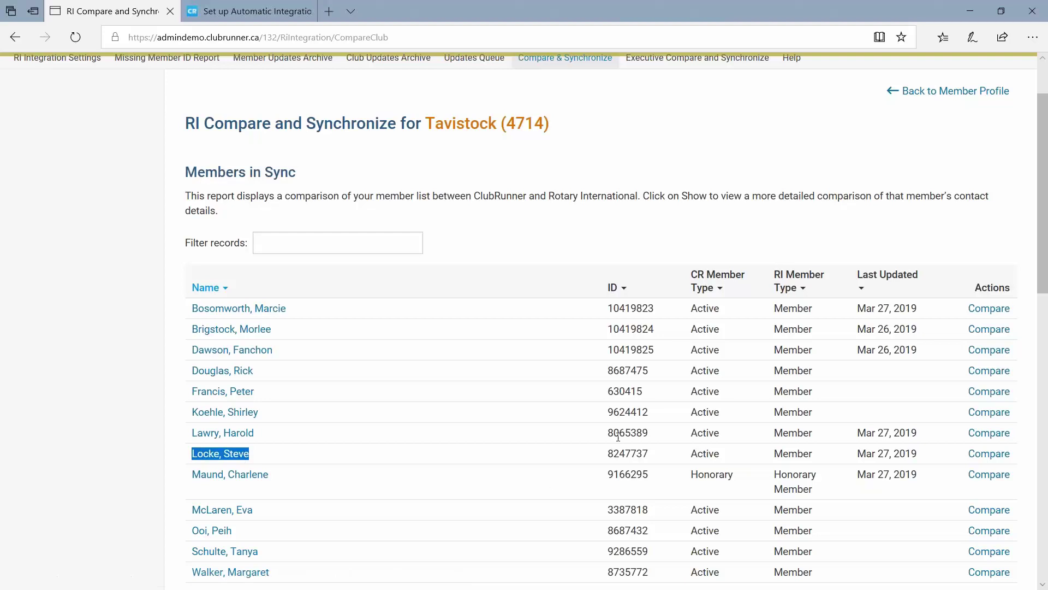
pyautogui.doubleClick(621, 455)
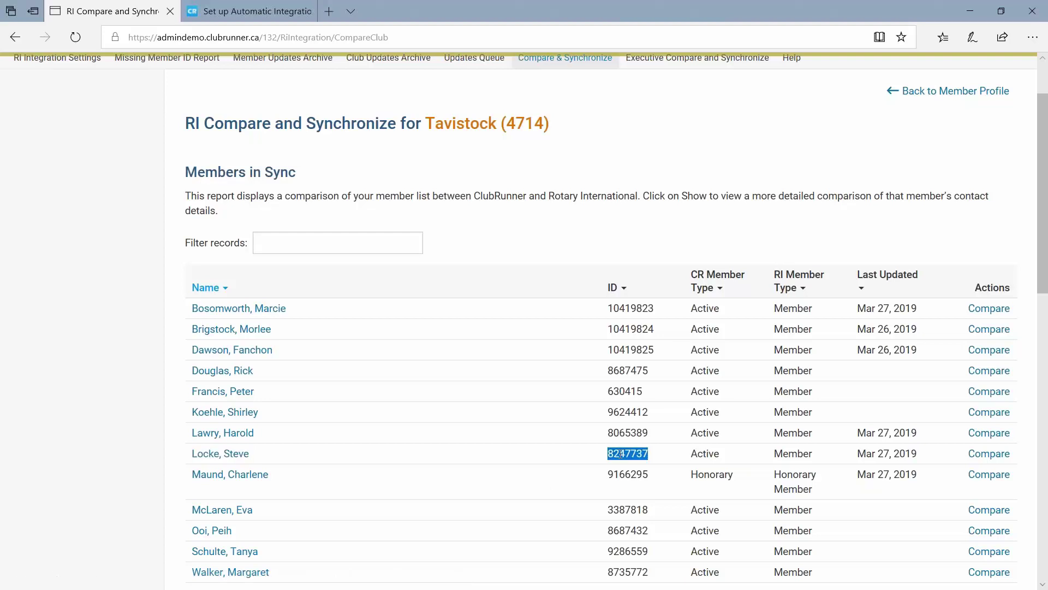
pyautogui.doubleClick(706, 454)
pyautogui.doubleClick(800, 453)
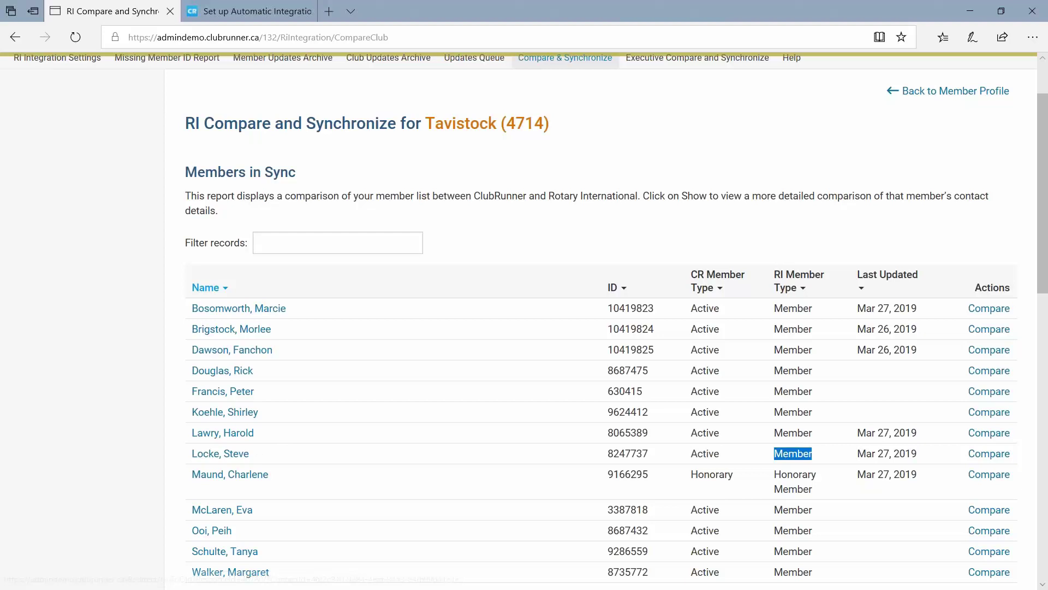
pyautogui.moveTo(858, 456); pyautogui.dragTo(919, 457)
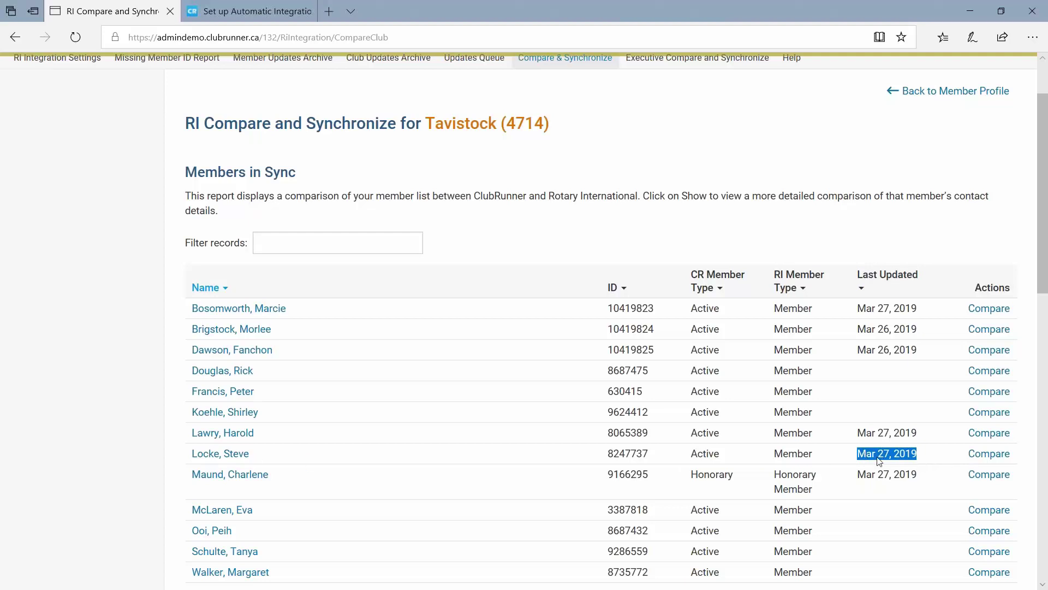
pyautogui.click(855, 453)
pyautogui.moveTo(860, 454); pyautogui.dragTo(929, 454)
pyautogui.click(114, 410)
pyautogui.scroll(-7, 129, 408)
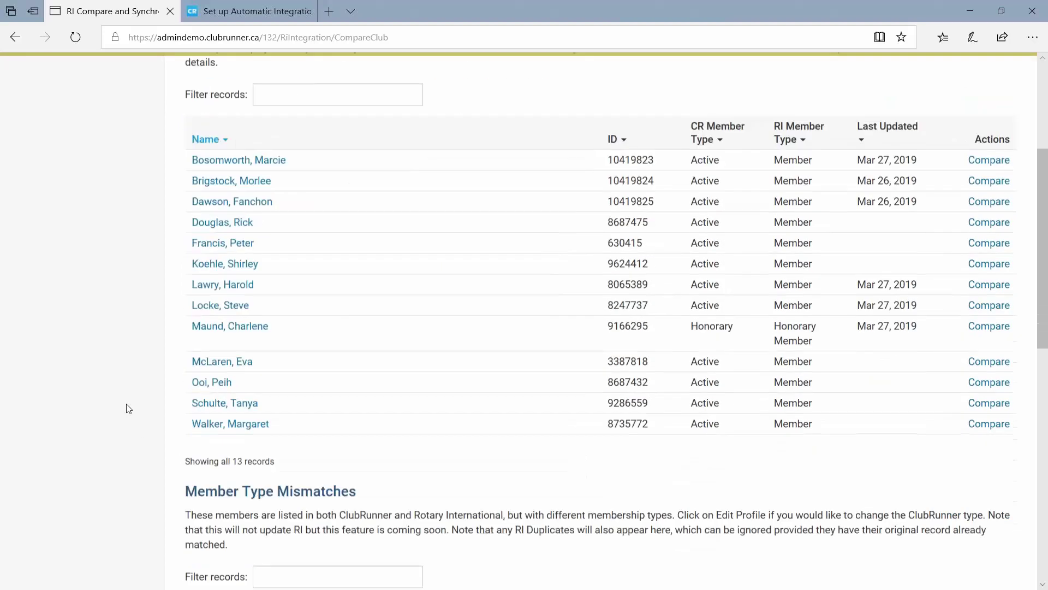
pyautogui.scroll(-5, 129, 408)
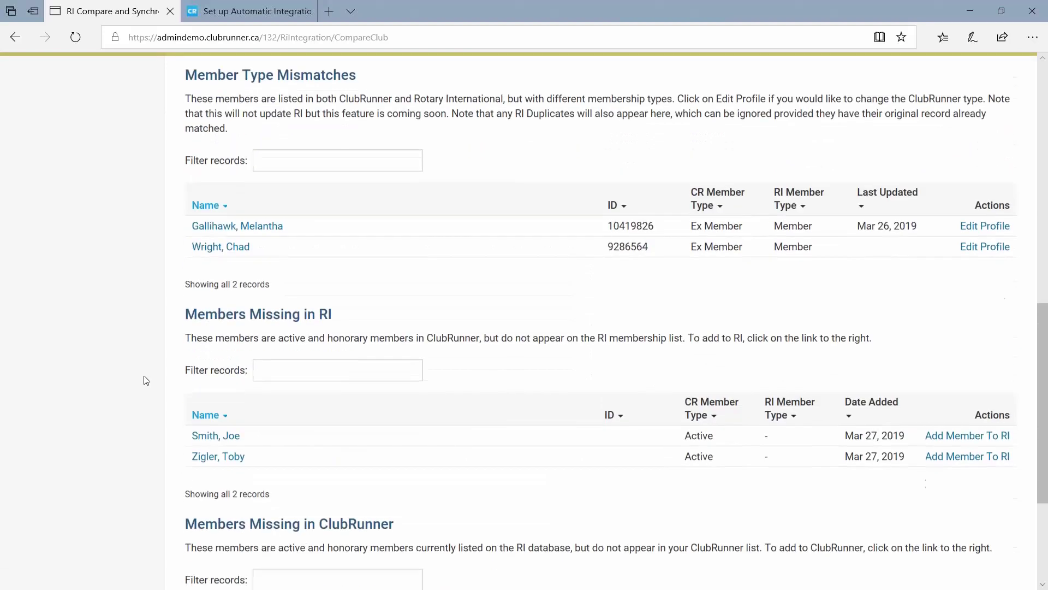
pyautogui.scroll(-2, 146, 380)
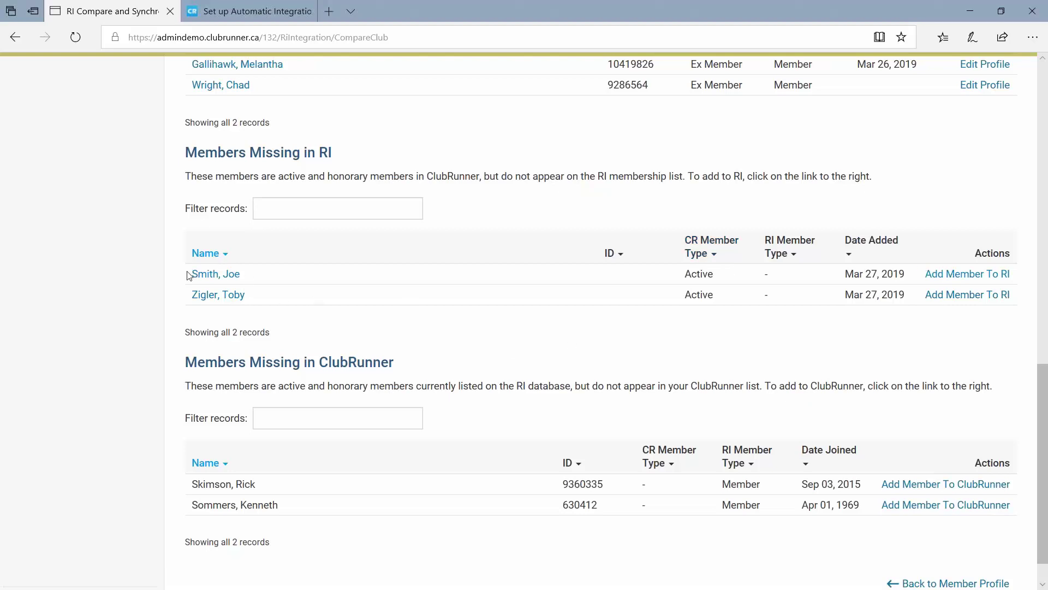
pyautogui.moveTo(189, 273); pyautogui.dragTo(259, 298)
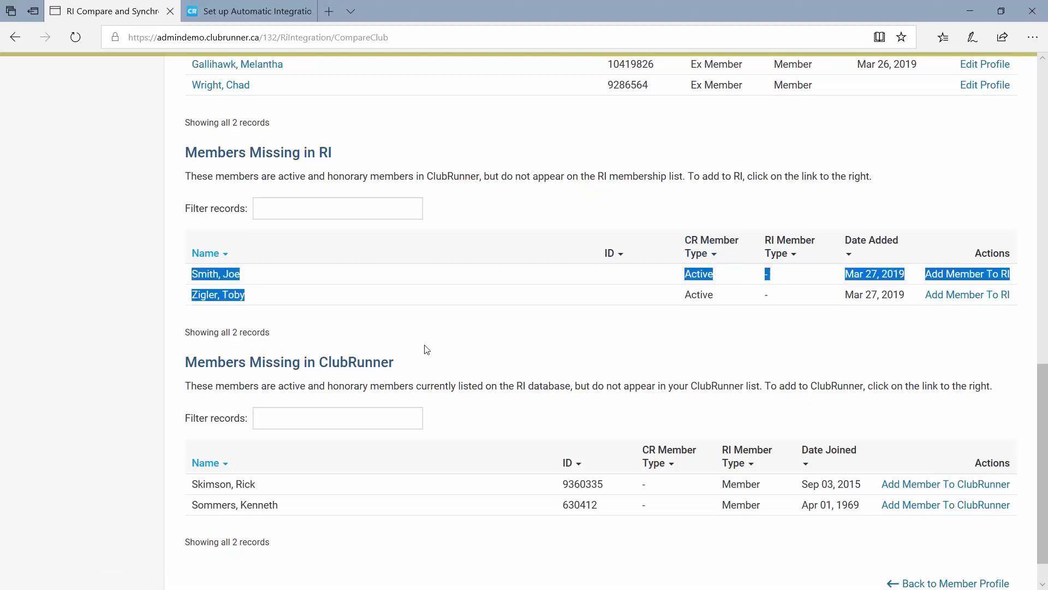
pyautogui.click(481, 346)
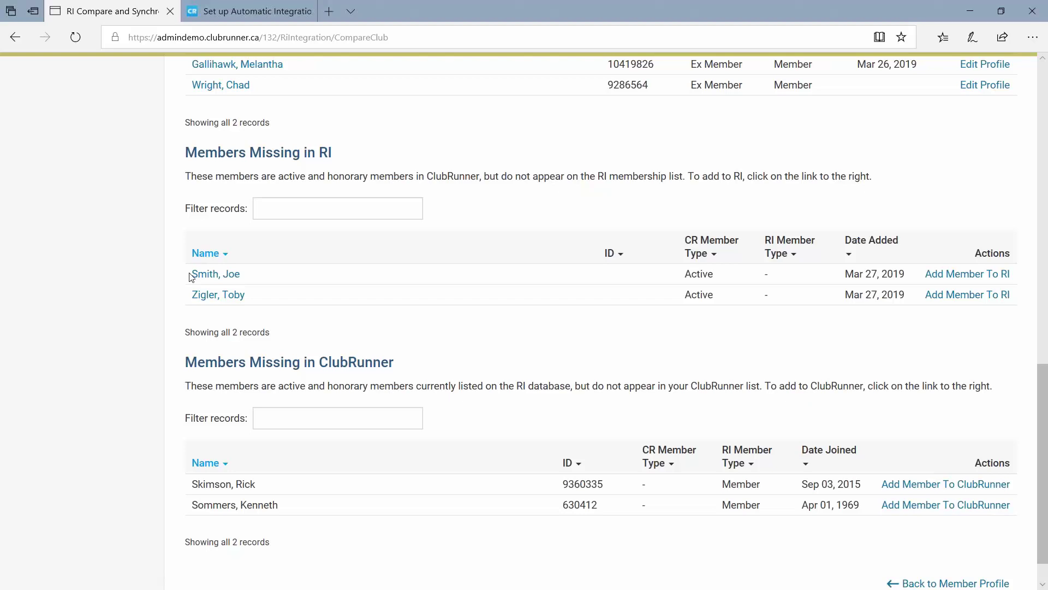
pyautogui.moveTo(183, 273)
pyautogui.mouseDown()
pyautogui.moveTo(264, 297)
pyautogui.moveTo(191, 279)
pyautogui.mouseUp()
pyautogui.click(290, 298)
pyautogui.click(501, 344)
pyautogui.moveTo(187, 150); pyautogui.dragTo(353, 156)
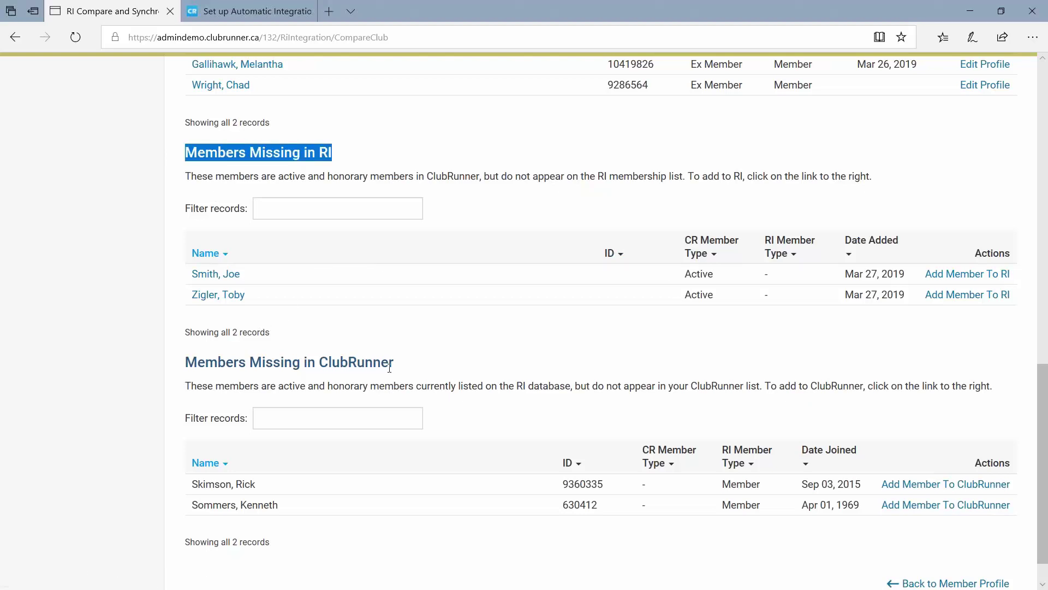
pyautogui.moveTo(391, 368); pyautogui.dragTo(175, 361)
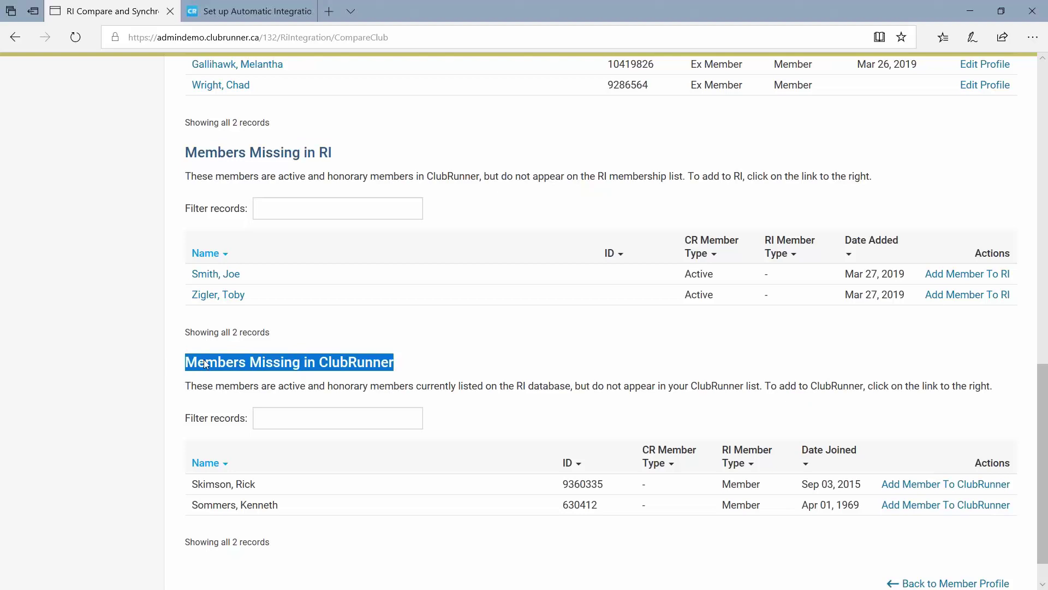
pyautogui.click(283, 366)
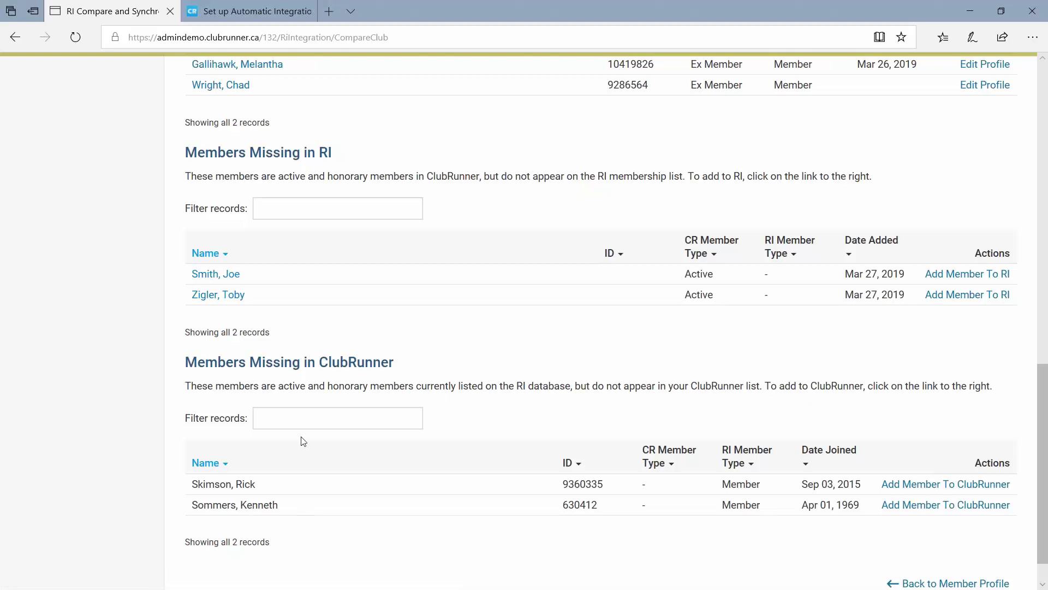
pyautogui.doubleClick(580, 502)
pyautogui.click(322, 298)
pyautogui.moveTo(257, 282); pyautogui.dragTo(192, 273)
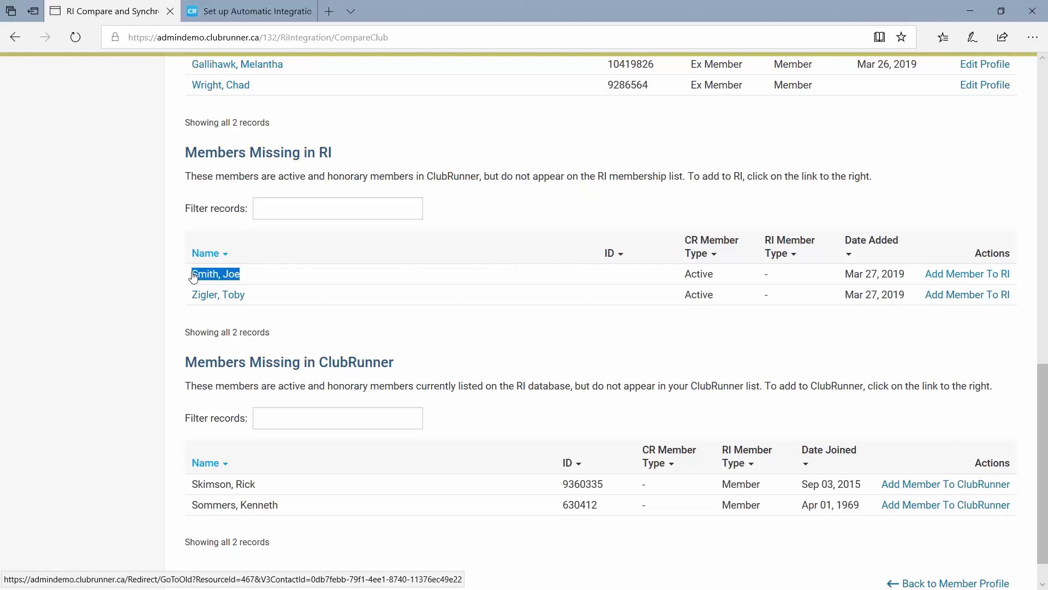
pyautogui.click(901, 329)
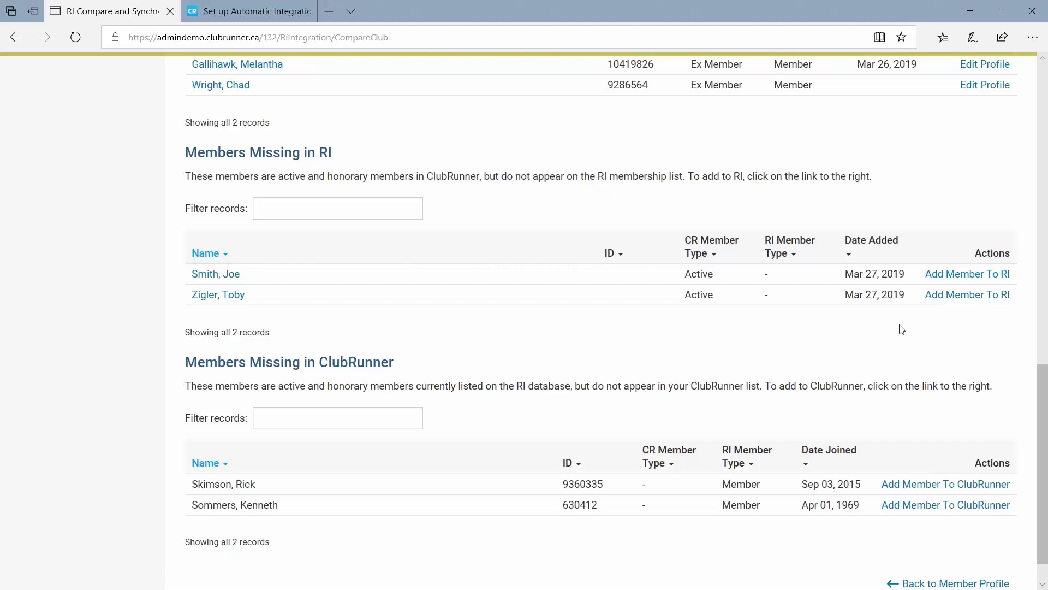
# Add the first Members Missing in RI entry to RI and note the 'scheduled' confirmation message.
pyautogui.click(959, 280)
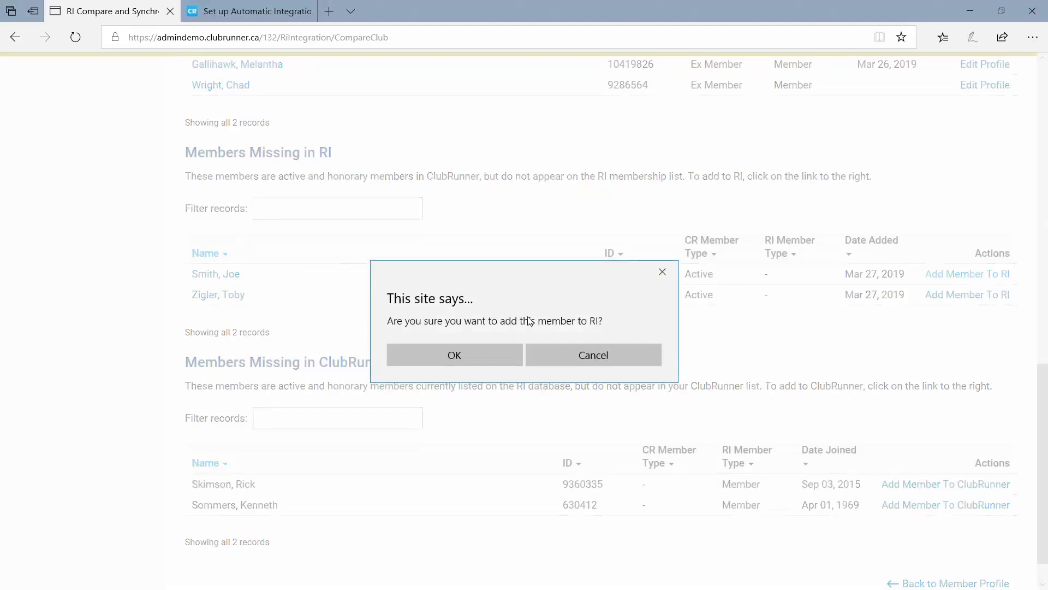
pyautogui.click(475, 353)
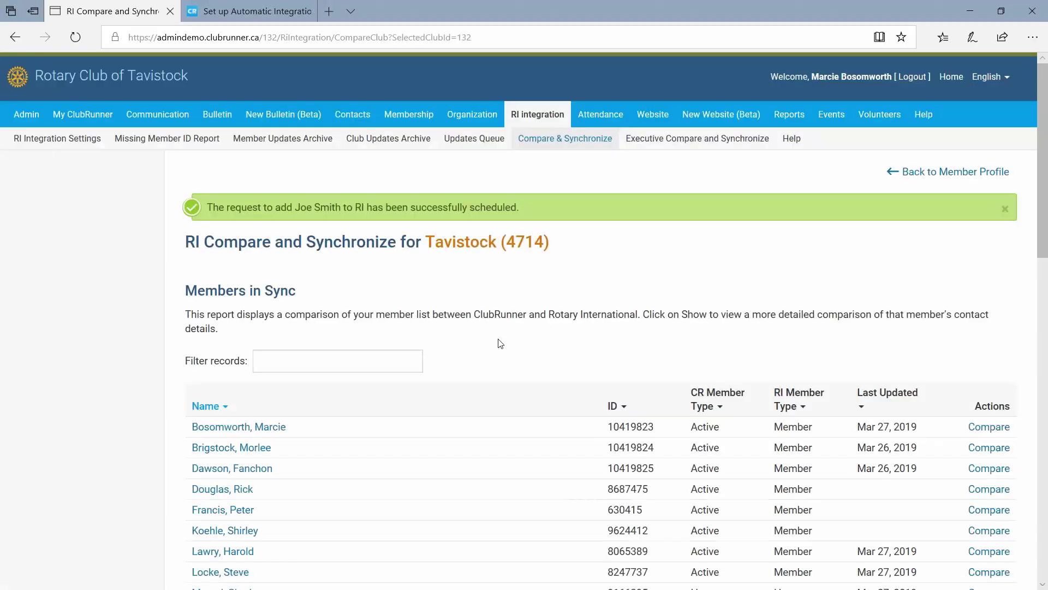
pyautogui.moveTo(209, 206); pyautogui.dragTo(378, 207)
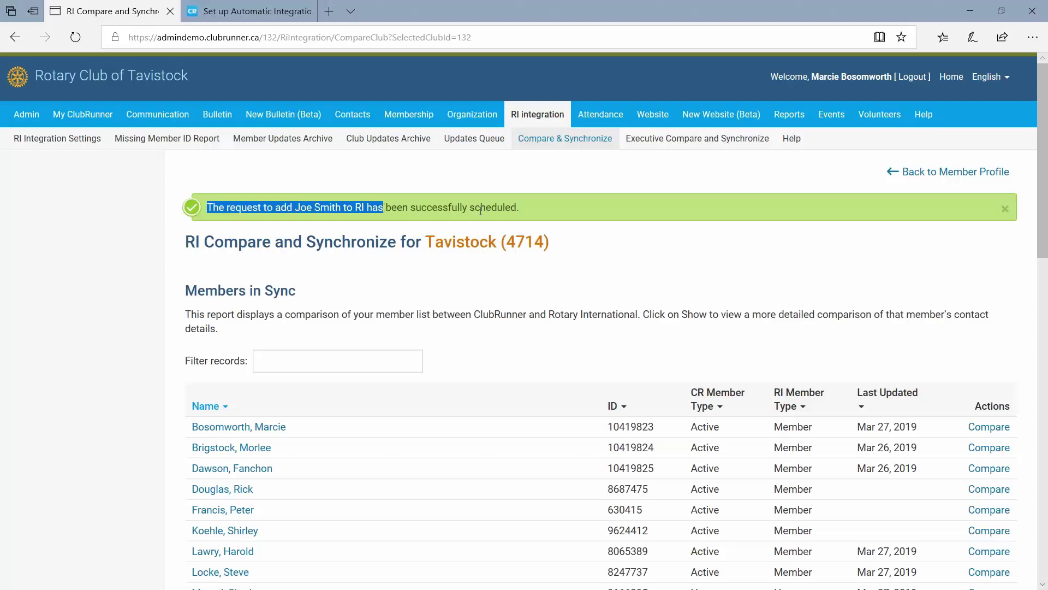
pyautogui.click(499, 206)
pyautogui.doubleClick(504, 208)
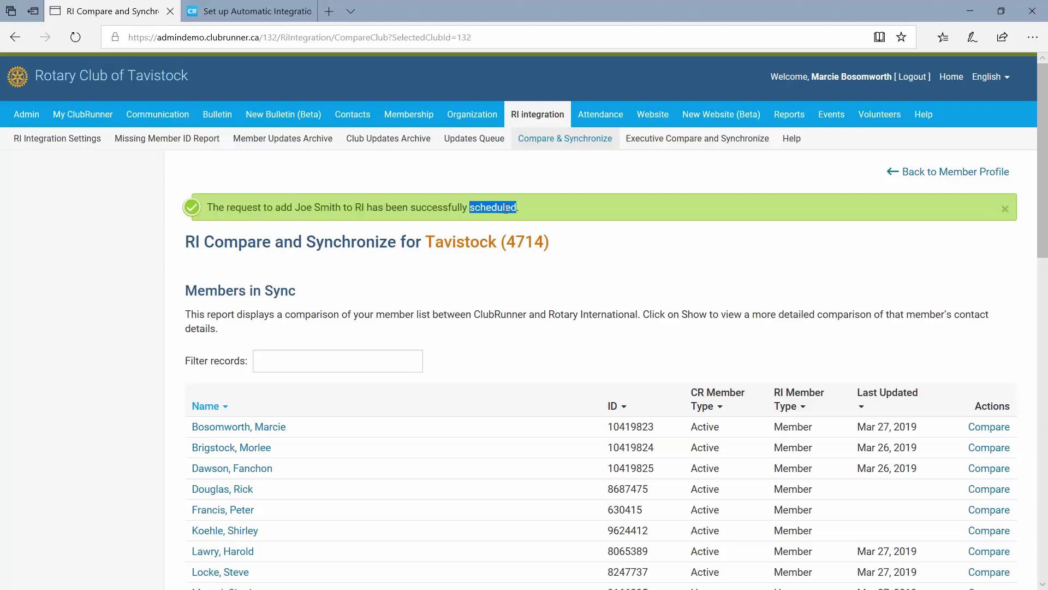
pyautogui.click(533, 307)
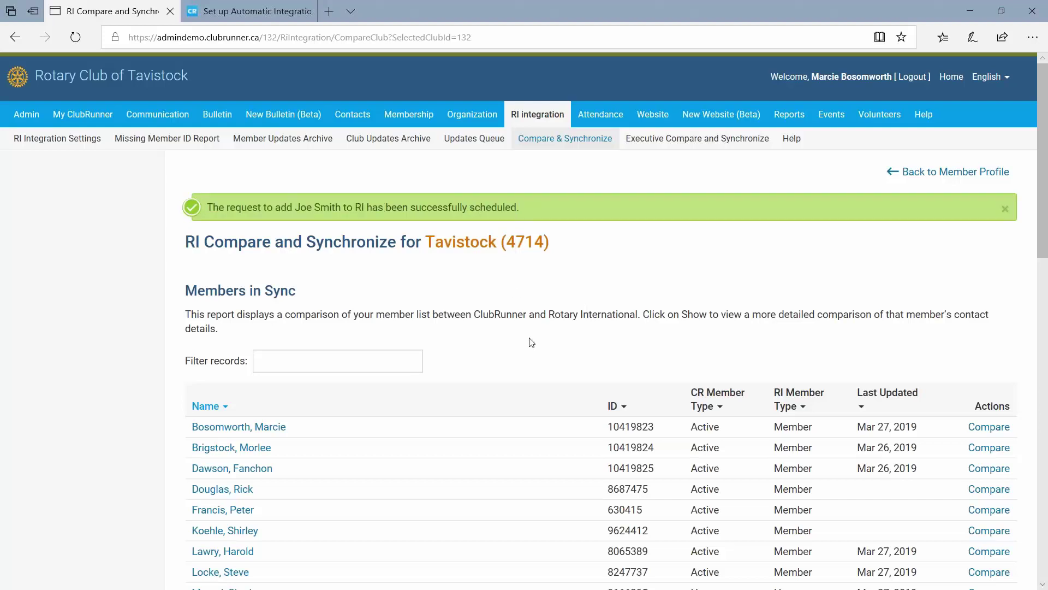
pyautogui.doubleClick(489, 206)
pyautogui.click(552, 290)
pyautogui.scroll(-10, 552, 290)
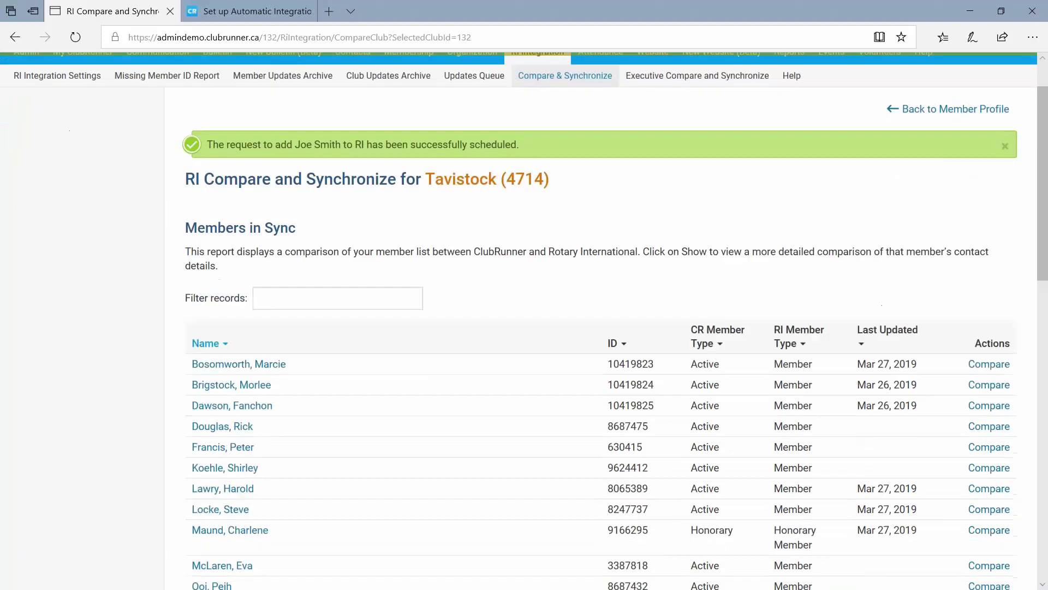
pyautogui.scroll(-4, 552, 290)
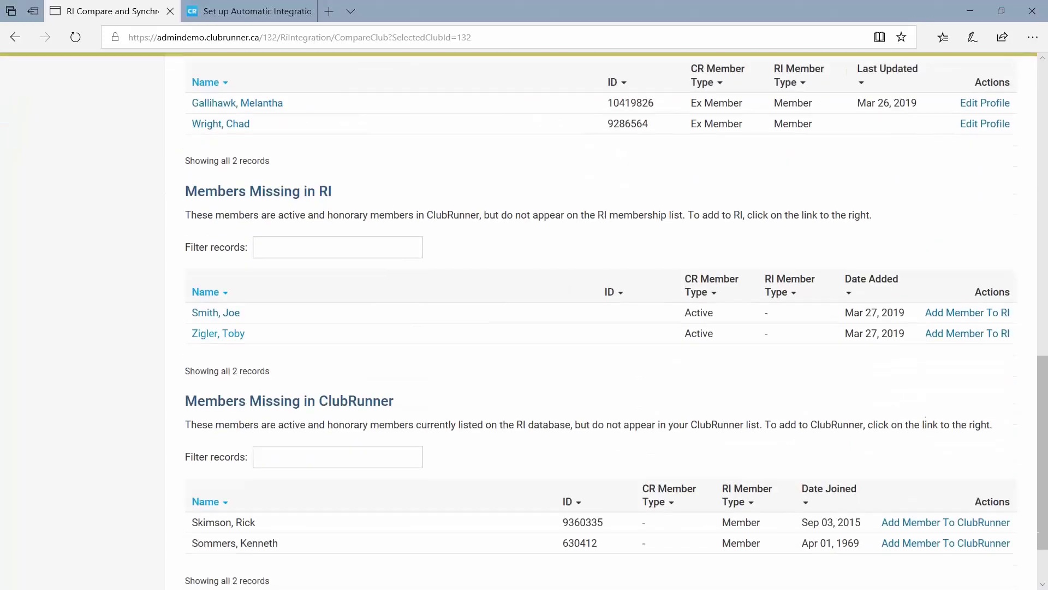
# Add the second member under Members Missing in RI to Rotary International and confirm it's scheduled.
pyautogui.moveTo(258, 318); pyautogui.dragTo(192, 312)
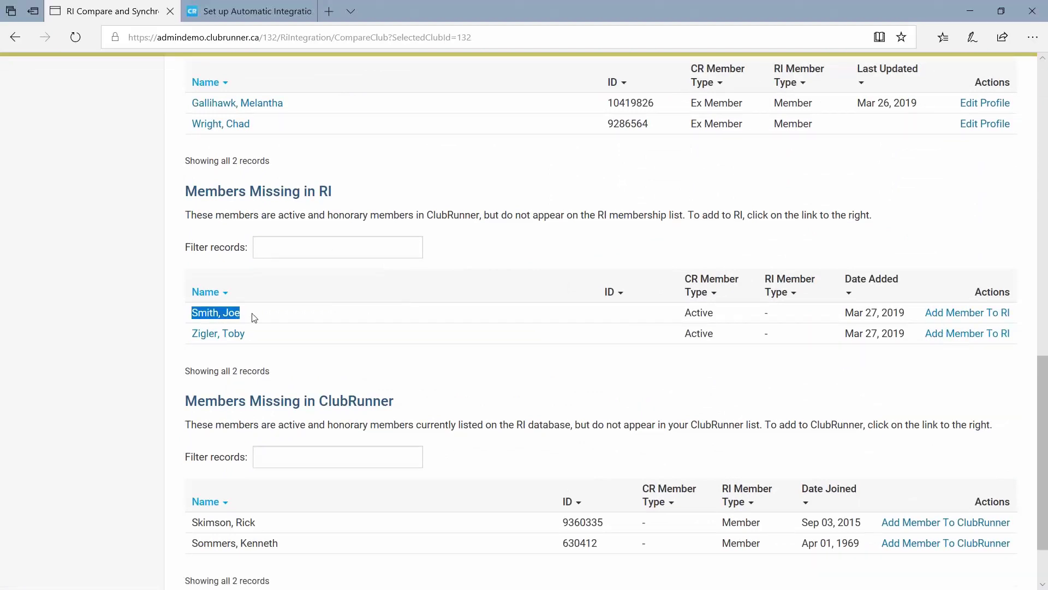
pyautogui.click(148, 310)
pyautogui.moveTo(251, 318); pyautogui.dragTo(183, 310)
pyautogui.click(314, 380)
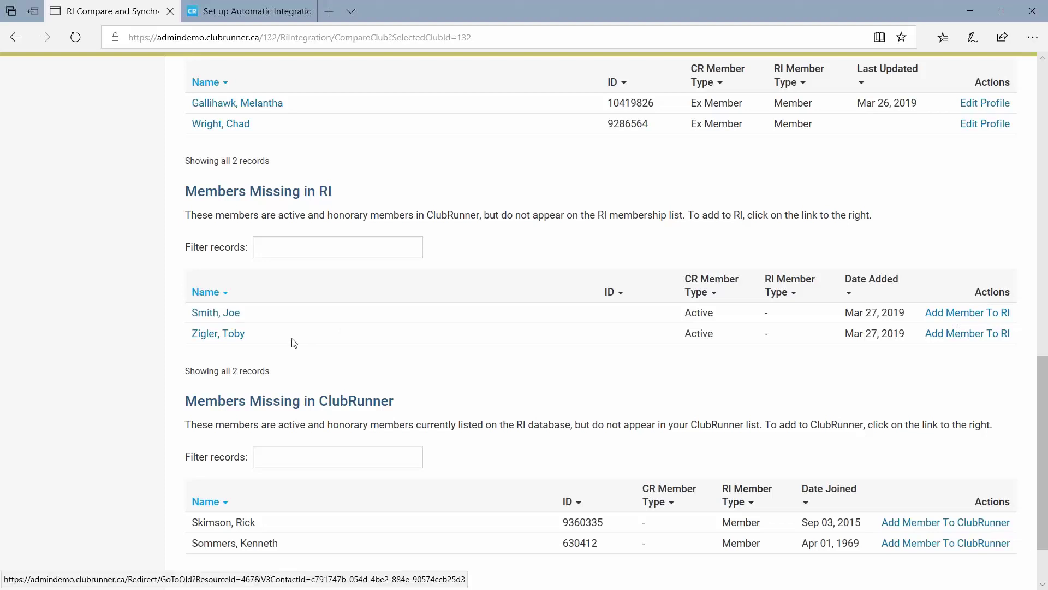
pyautogui.click(956, 334)
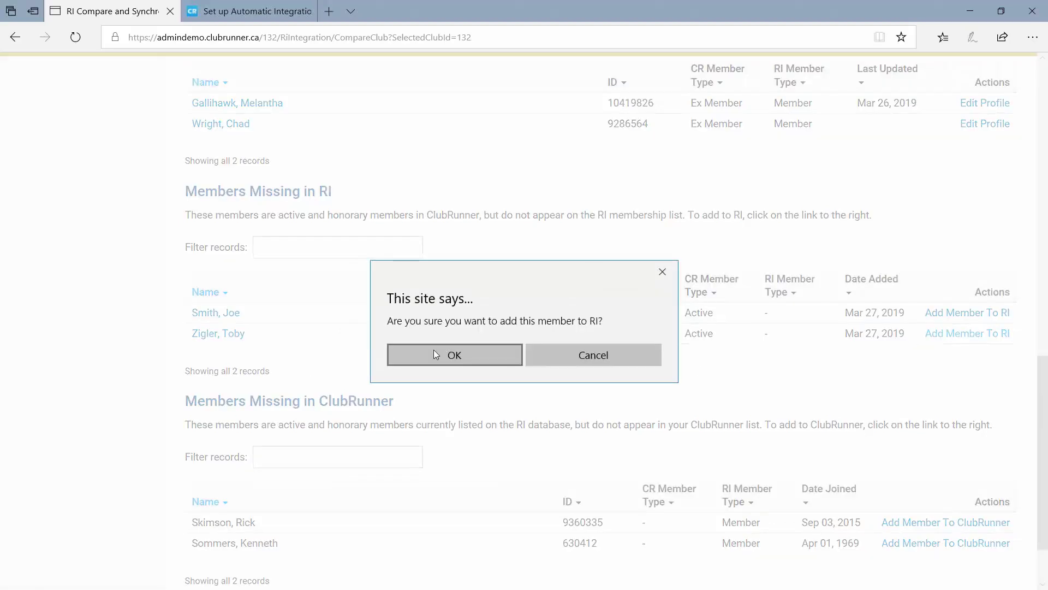
pyautogui.click(453, 354)
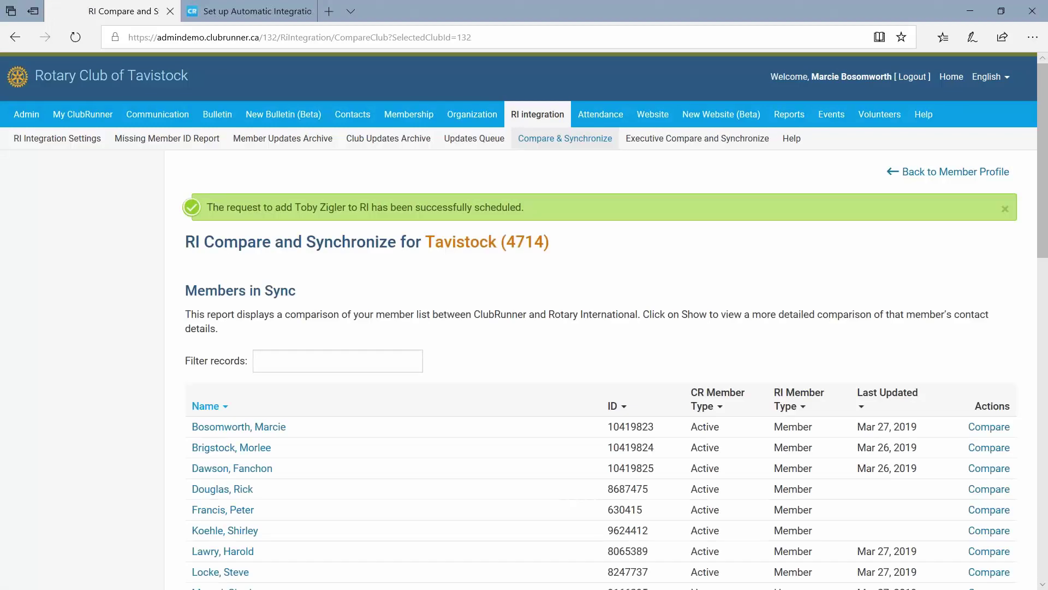
pyautogui.moveTo(318, 207); pyautogui.dragTo(502, 219)
pyautogui.doubleClick(497, 205)
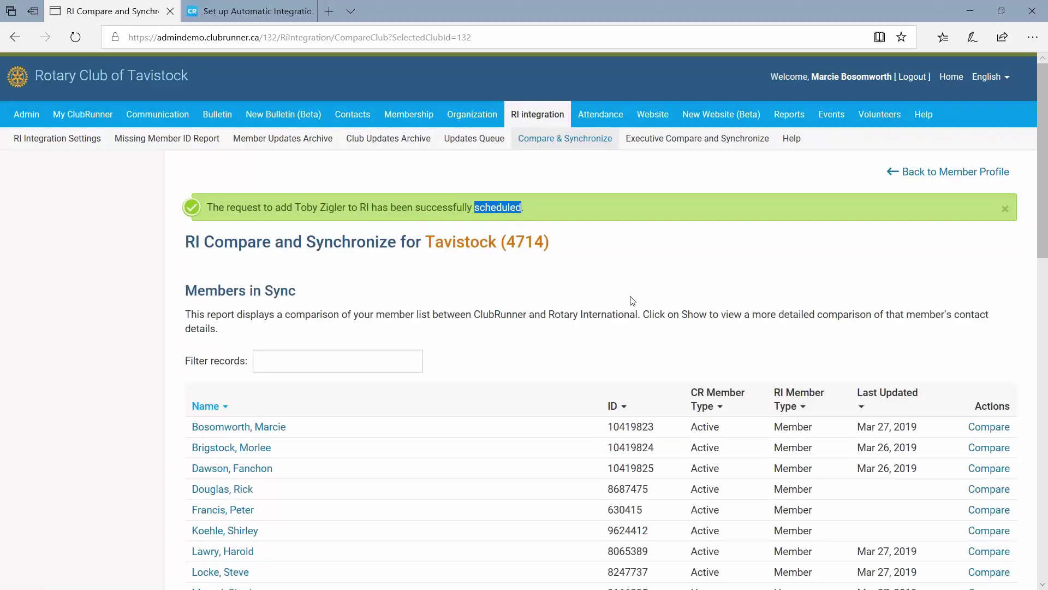
pyautogui.scroll(-2, 632, 301)
pyautogui.scroll(-6, 447, 309)
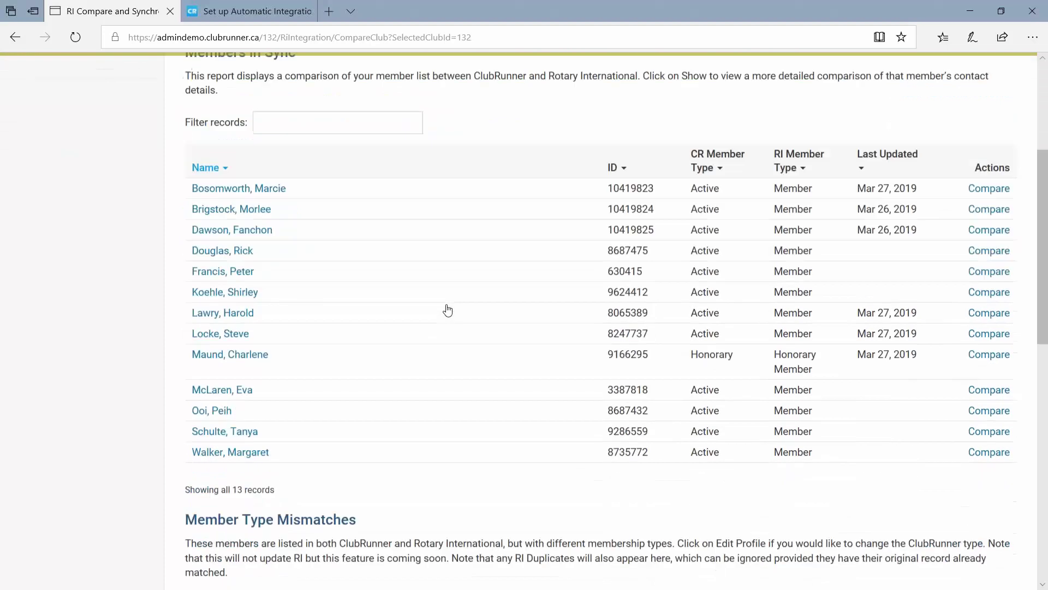
pyautogui.scroll(-7, 448, 310)
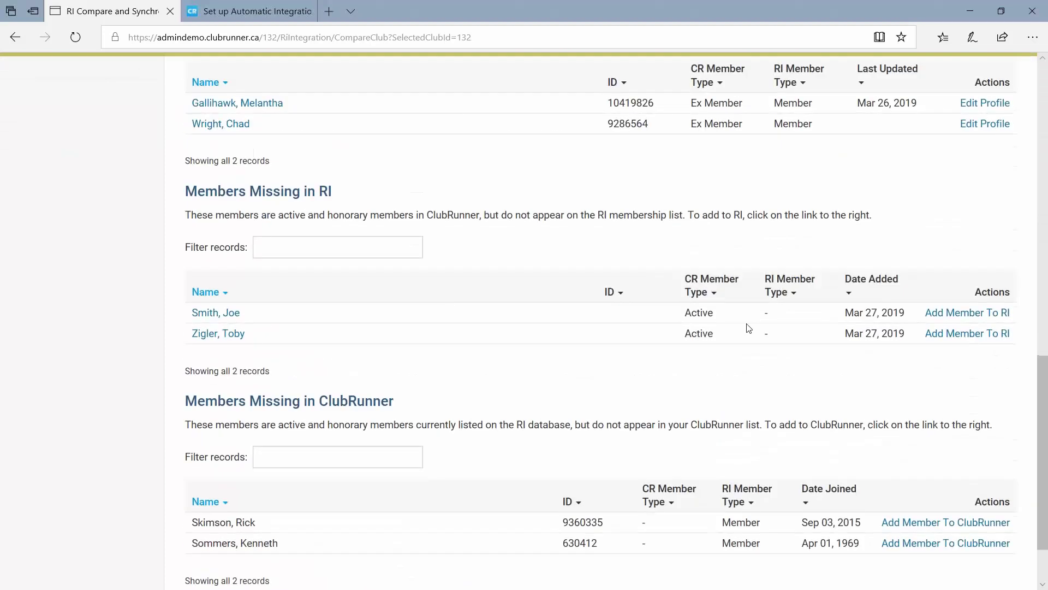
pyautogui.moveTo(190, 309); pyautogui.dragTo(262, 335)
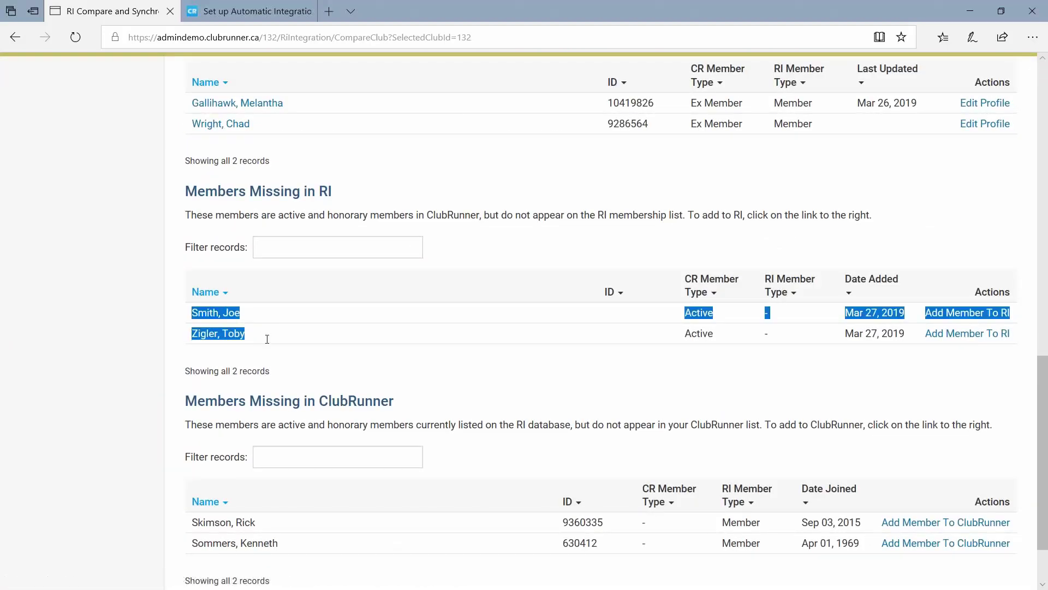
pyautogui.click(456, 408)
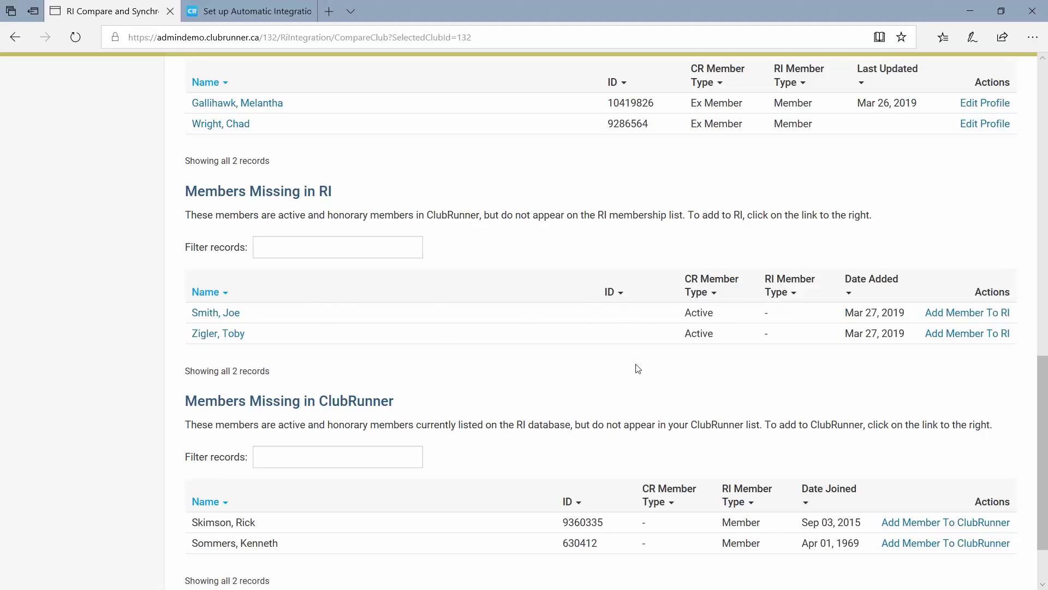
pyautogui.moveTo(352, 192); pyautogui.dragTo(172, 188)
pyautogui.click(480, 208)
pyautogui.scroll(3, 480, 208)
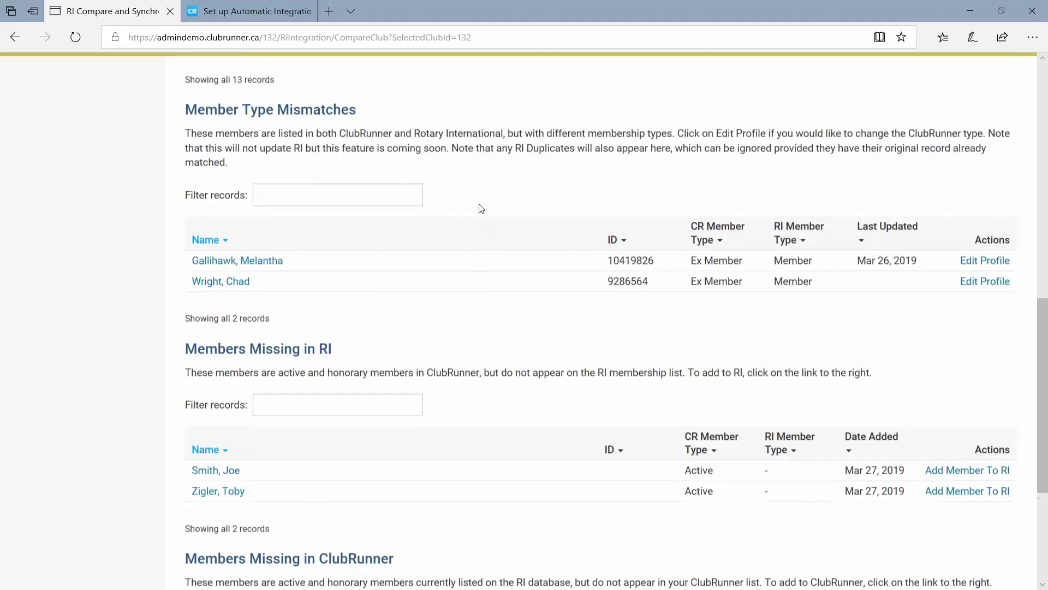
pyautogui.moveTo(218, 122); pyautogui.dragTo(378, 128)
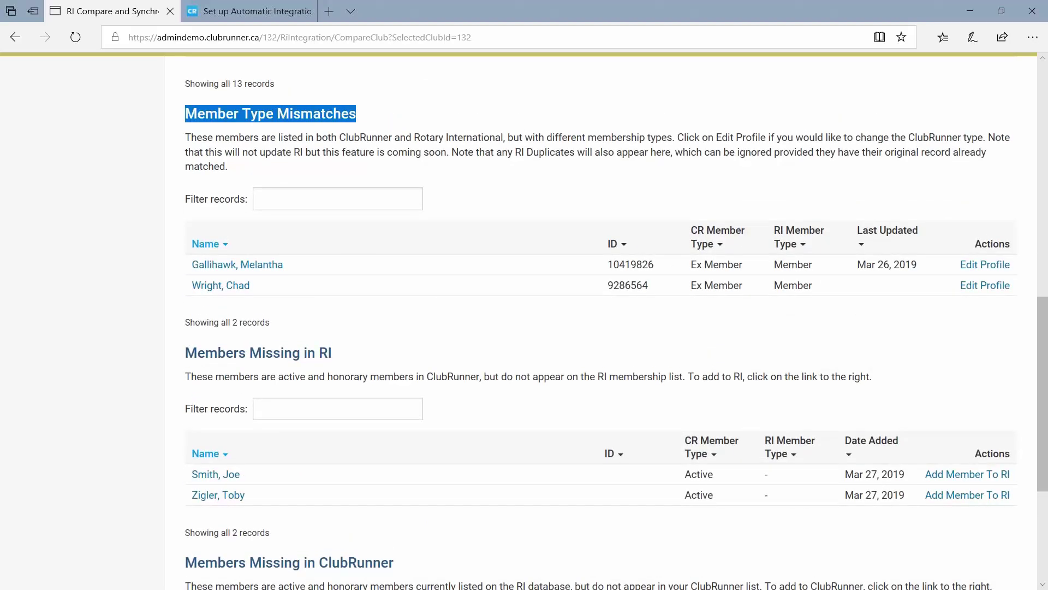
pyautogui.hotkey('alt', 'Tab')
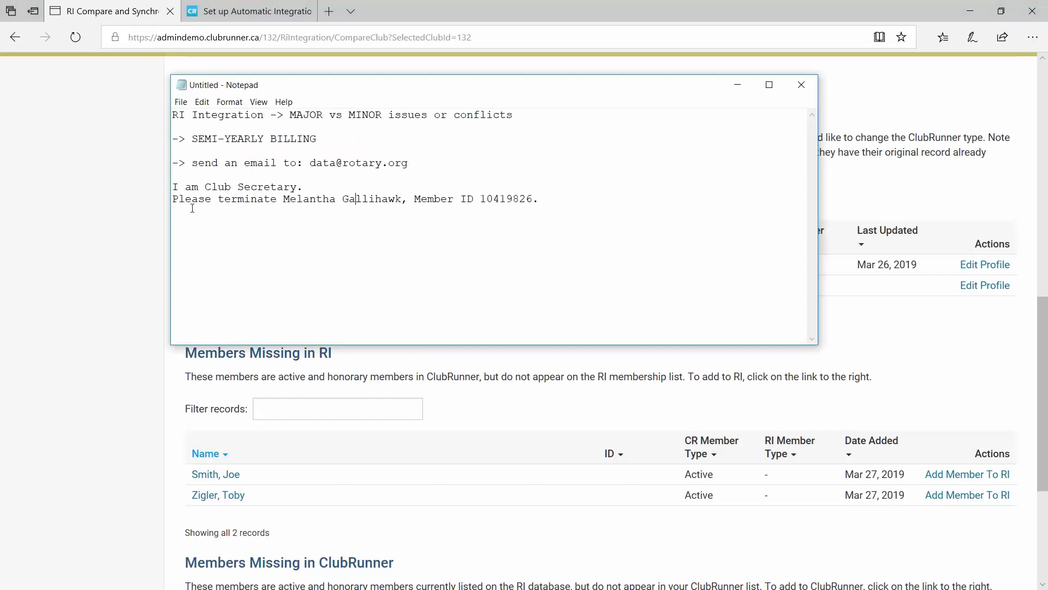
pyautogui.moveTo(310, 163); pyautogui.dragTo(408, 162)
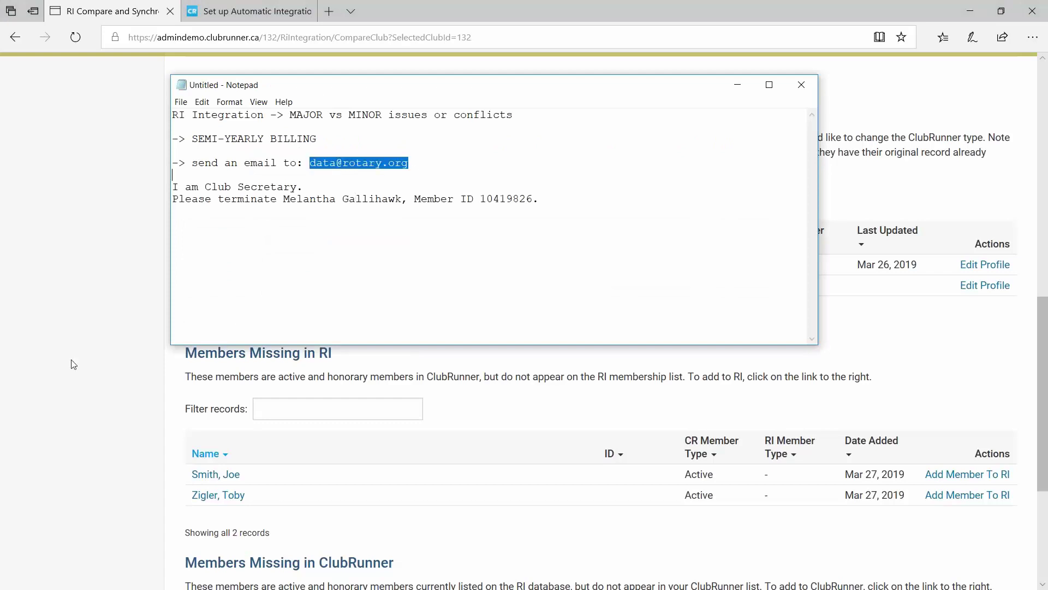
pyautogui.hotkey('alt', 'Tab')
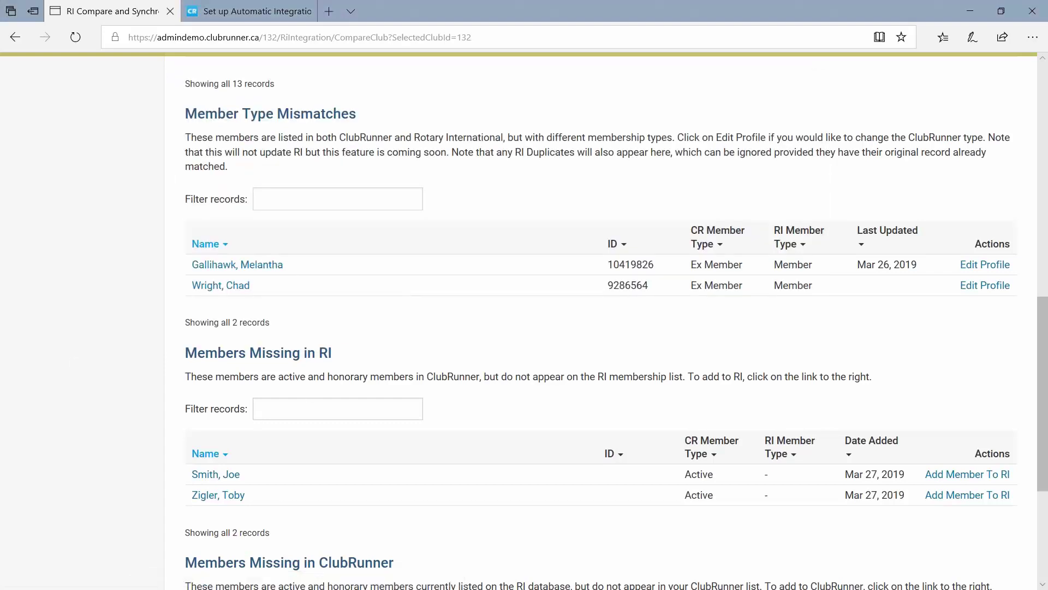
pyautogui.scroll(-4, 274, 324)
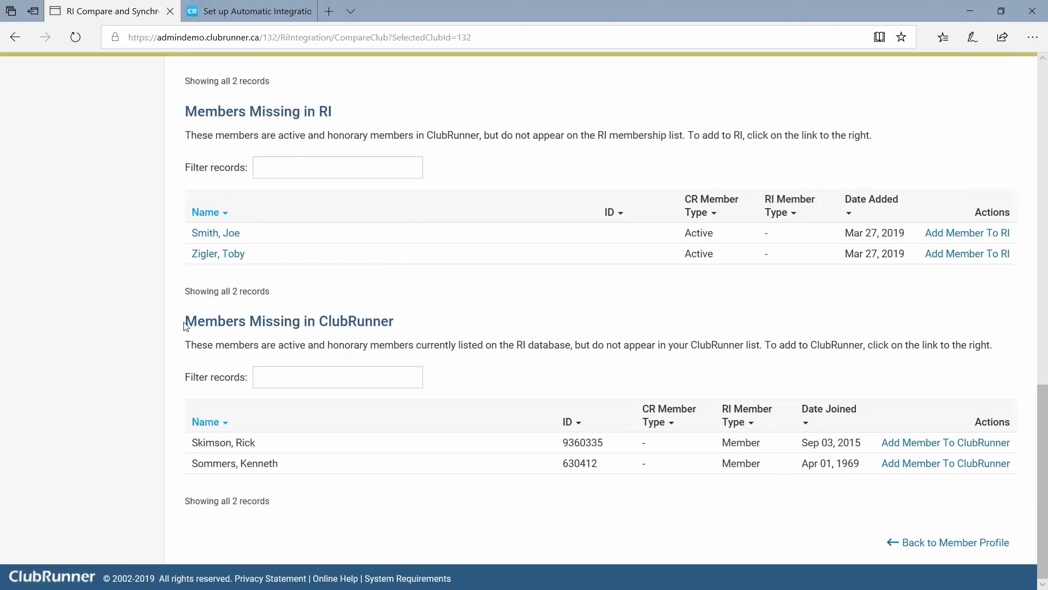
# Add the first member listed under Members Missing in ClubRunner to ClubRunner and confirm the success message.
pyautogui.moveTo(186, 326); pyautogui.dragTo(407, 330)
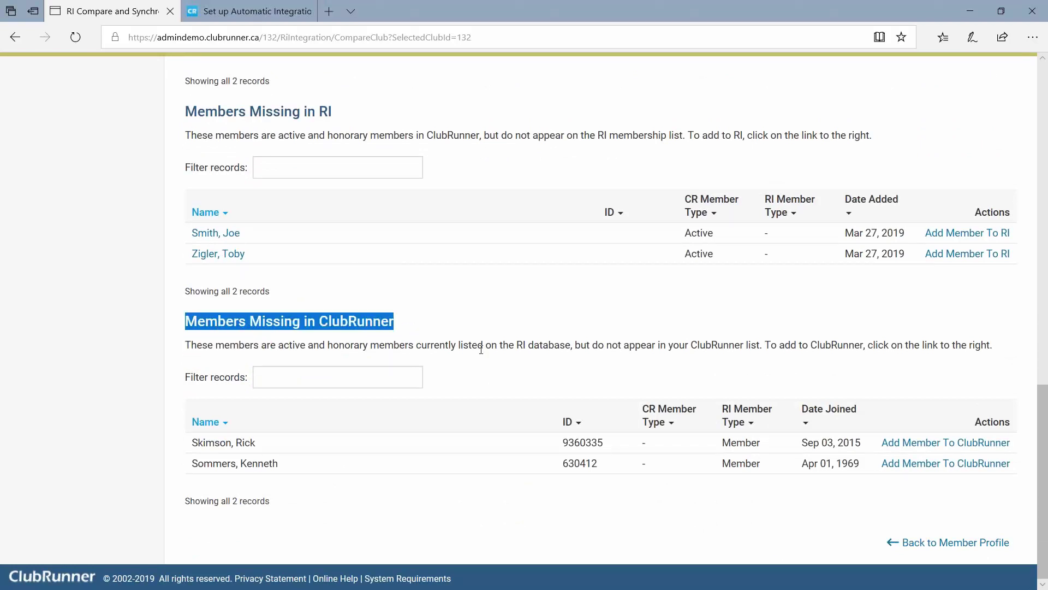
pyautogui.click(656, 376)
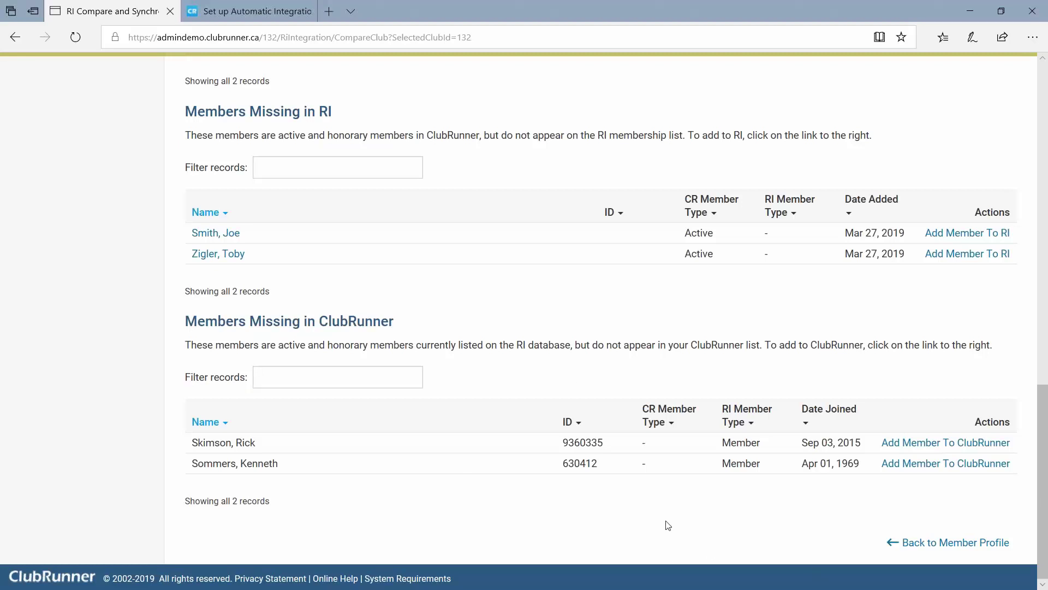
pyautogui.scroll(1, 327, 453)
pyautogui.scroll(-1, 290, 438)
pyautogui.click(948, 448)
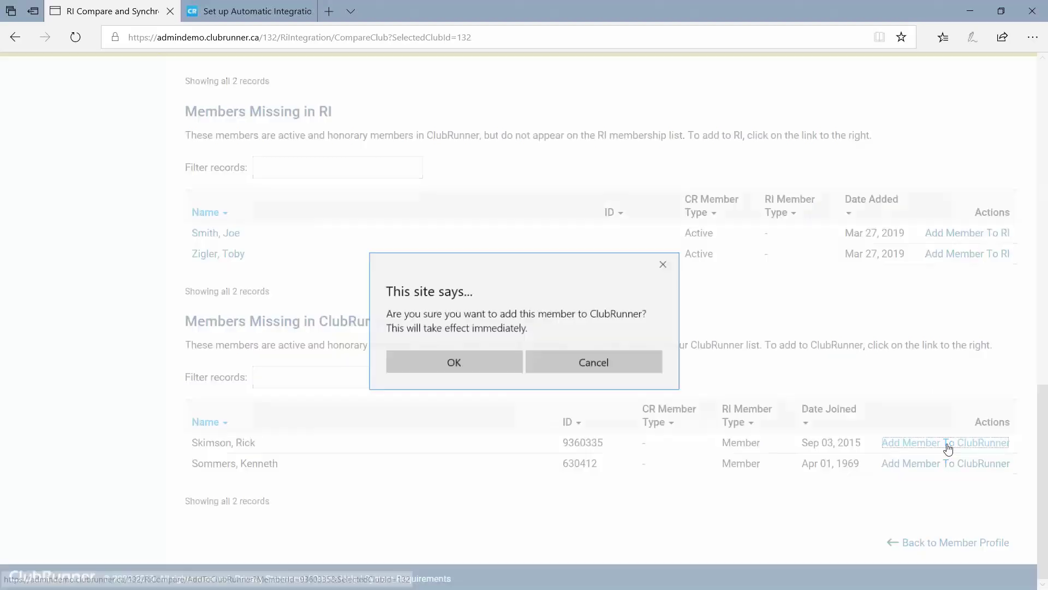
pyautogui.click(444, 363)
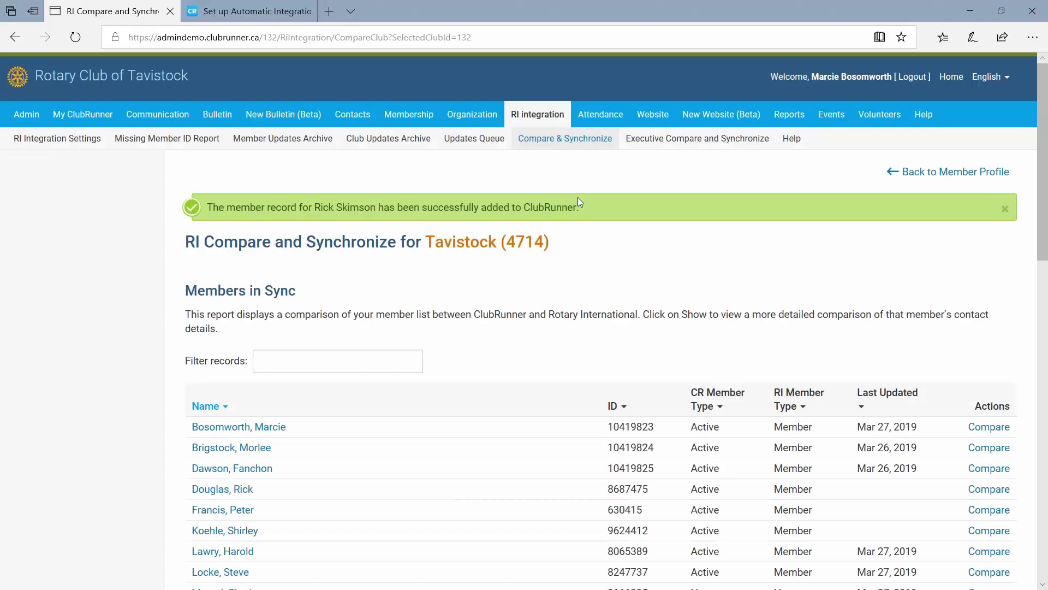
pyautogui.moveTo(578, 199); pyautogui.dragTo(529, 207)
pyautogui.scroll(-15, 559, 264)
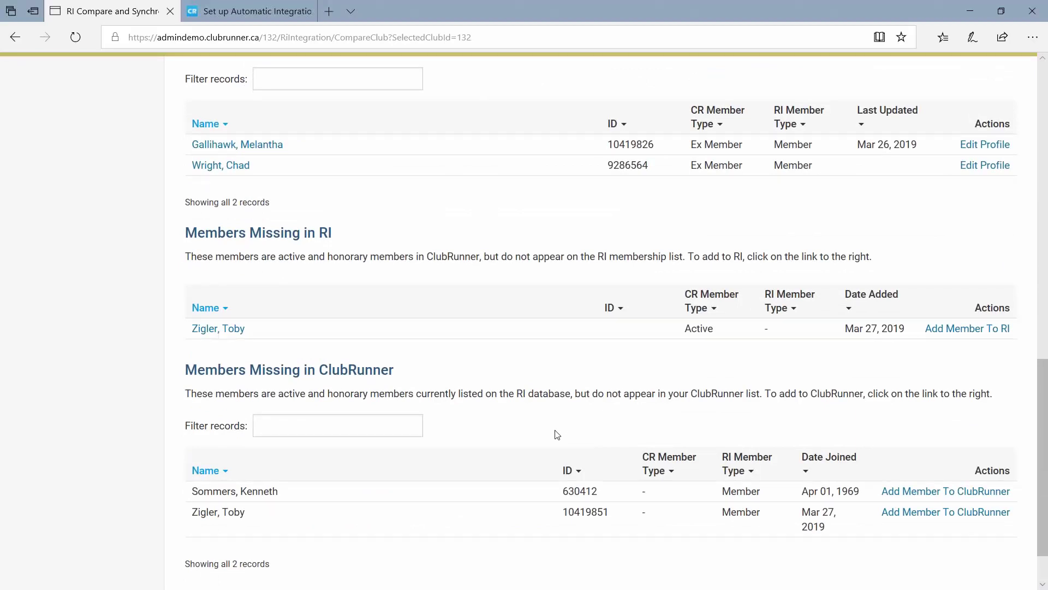
# Review the remaining missing member's name and RI ID in the Members Missing tables.
pyautogui.scroll(-2, 557, 434)
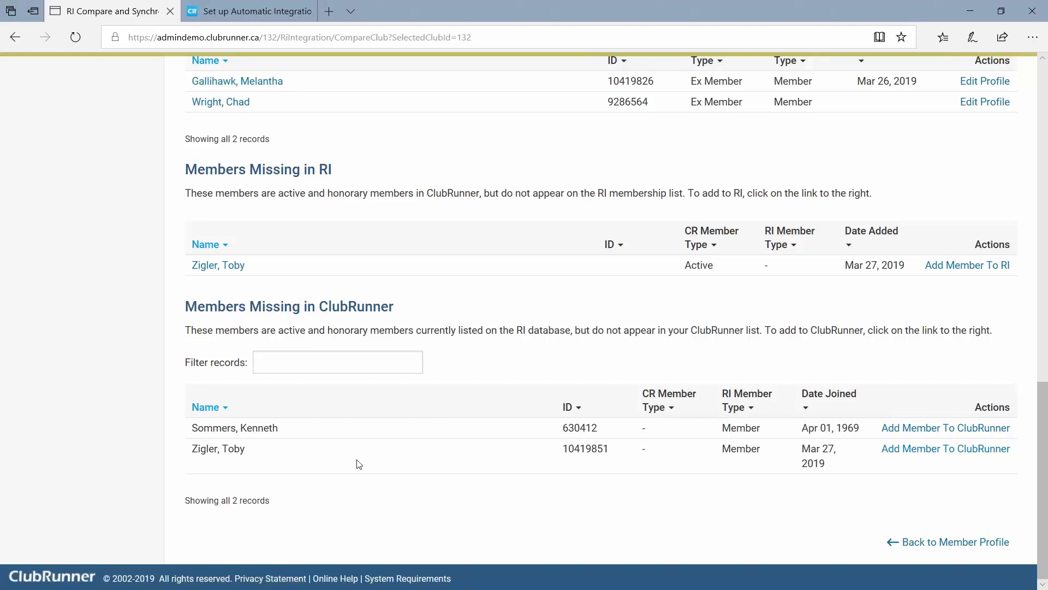
pyautogui.scroll(1, 890, 360)
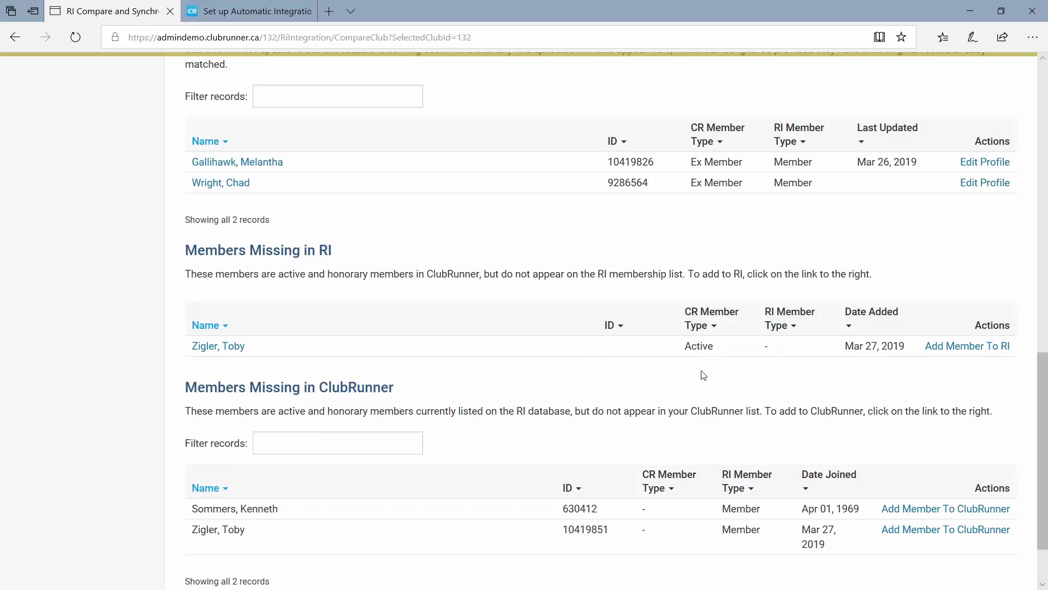
pyautogui.scroll(-1, 703, 375)
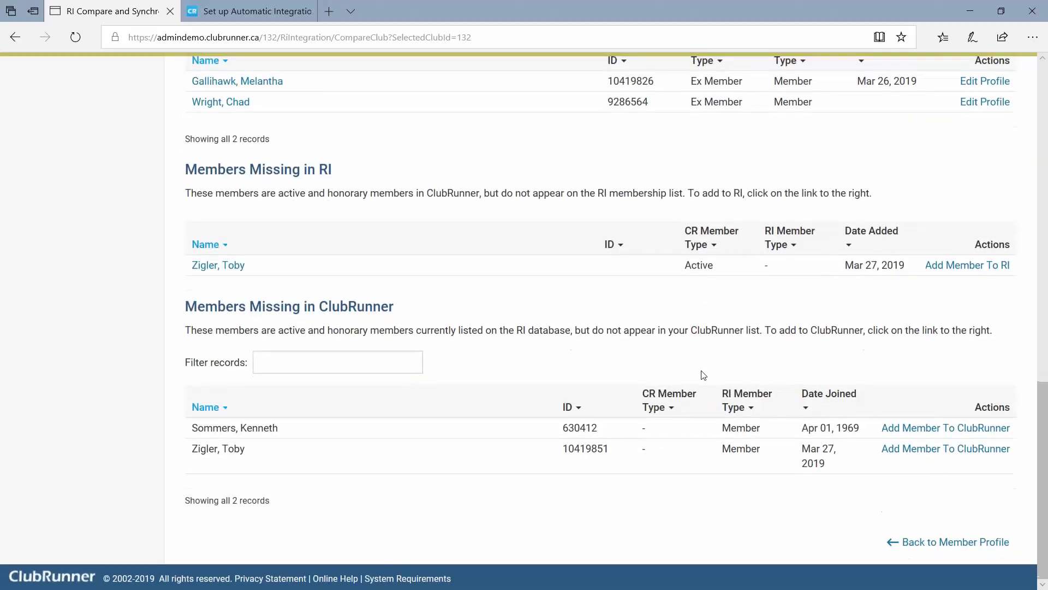
pyautogui.scroll(1, 703, 375)
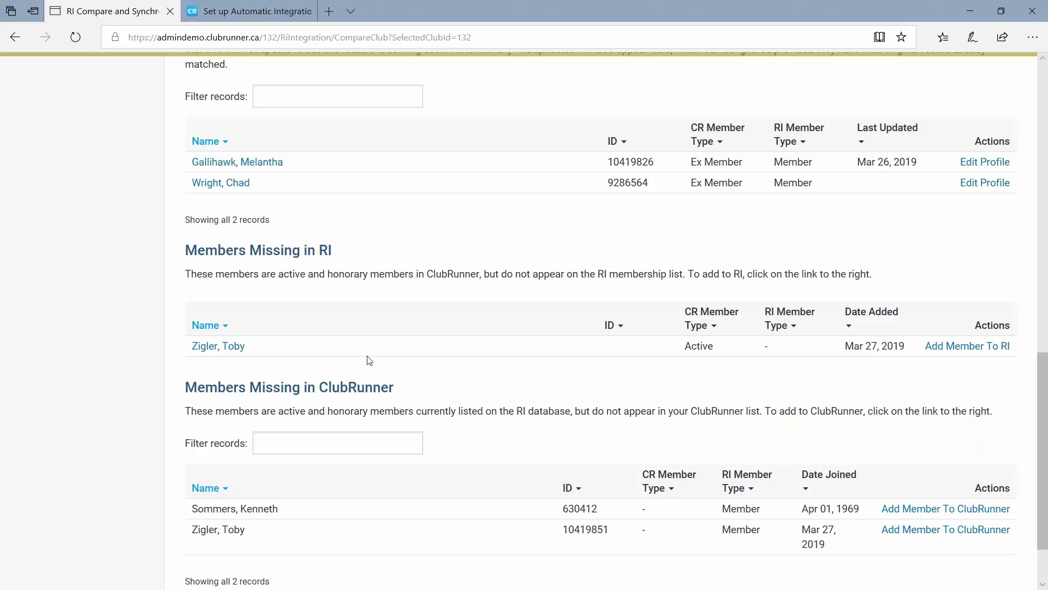
pyautogui.scroll(-1, 430, 385)
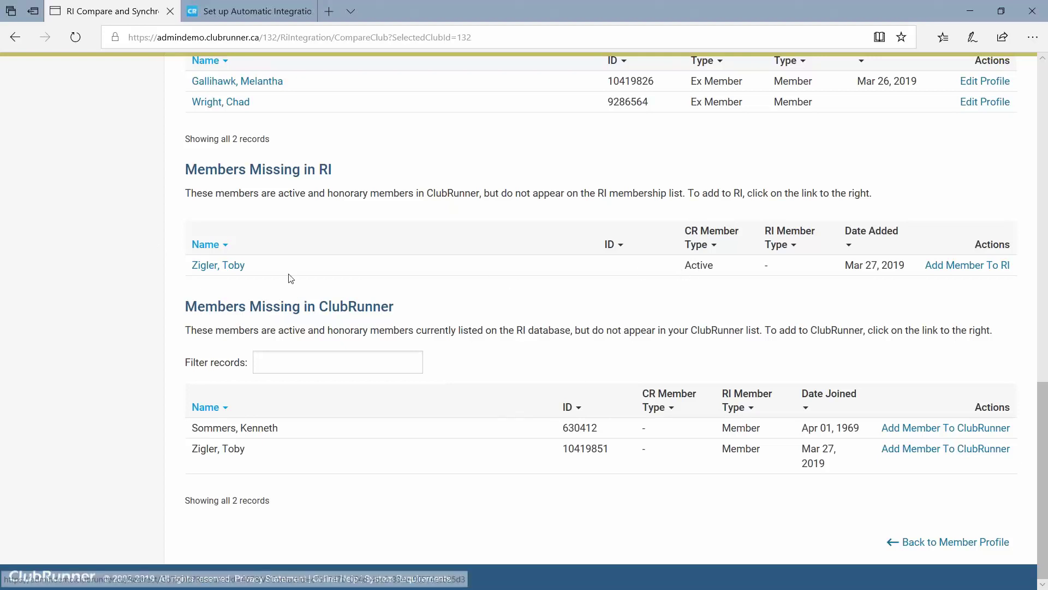
pyautogui.moveTo(269, 271); pyautogui.dragTo(156, 282)
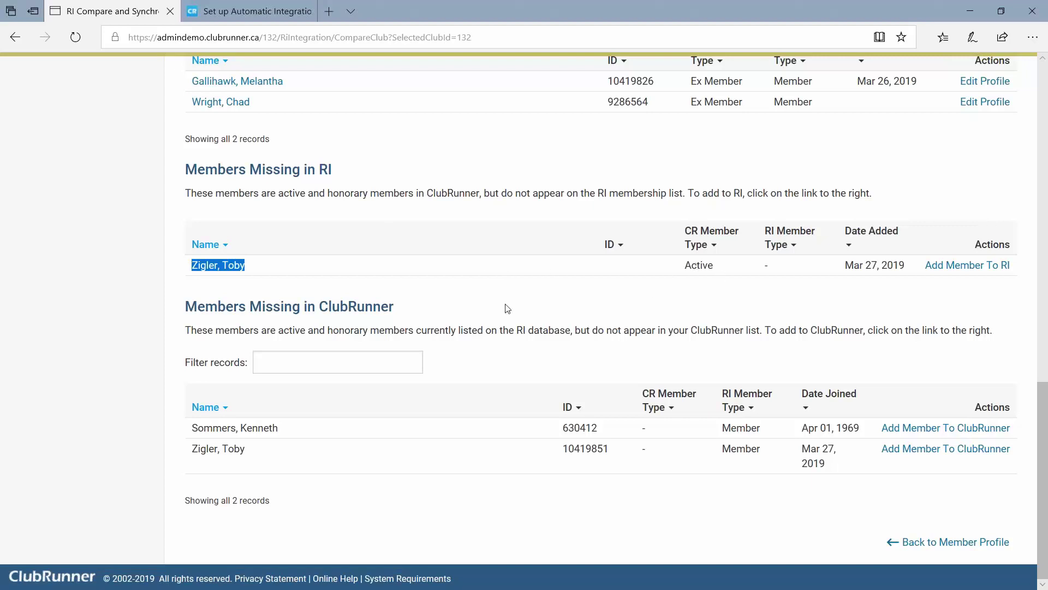
pyautogui.doubleClick(571, 453)
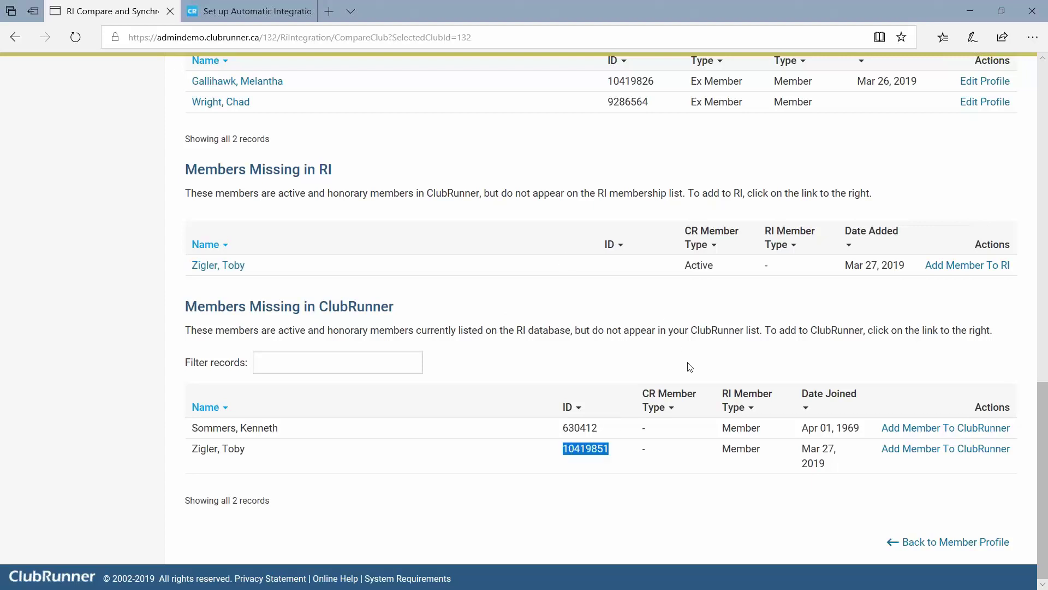
# Reload the Compare & Synchronize report and check the member still missing in RI.
pyautogui.scroll(15, 690, 367)
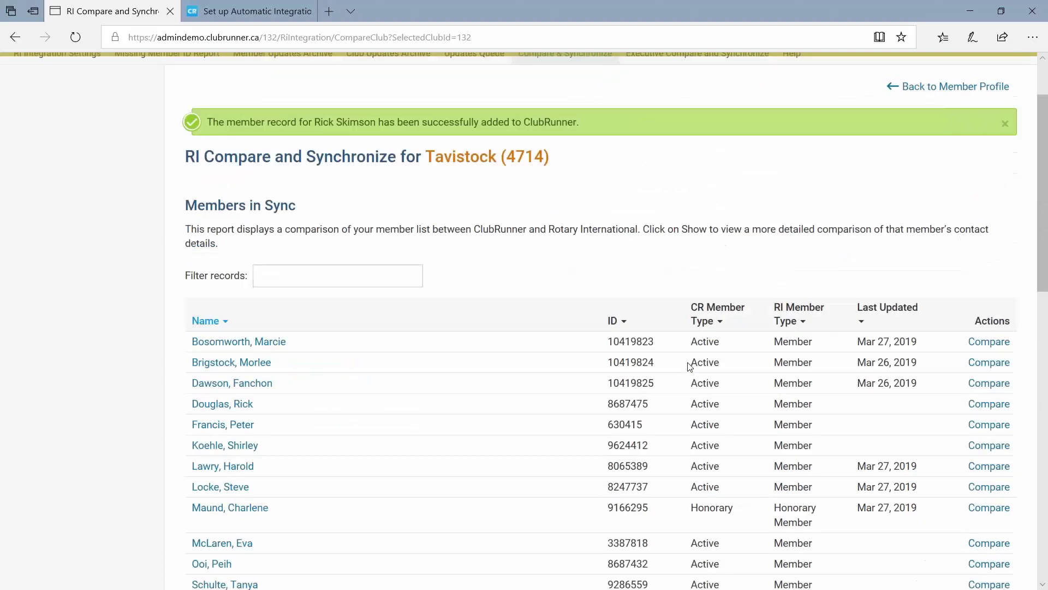
pyautogui.scroll(2, 690, 366)
pyautogui.click(556, 143)
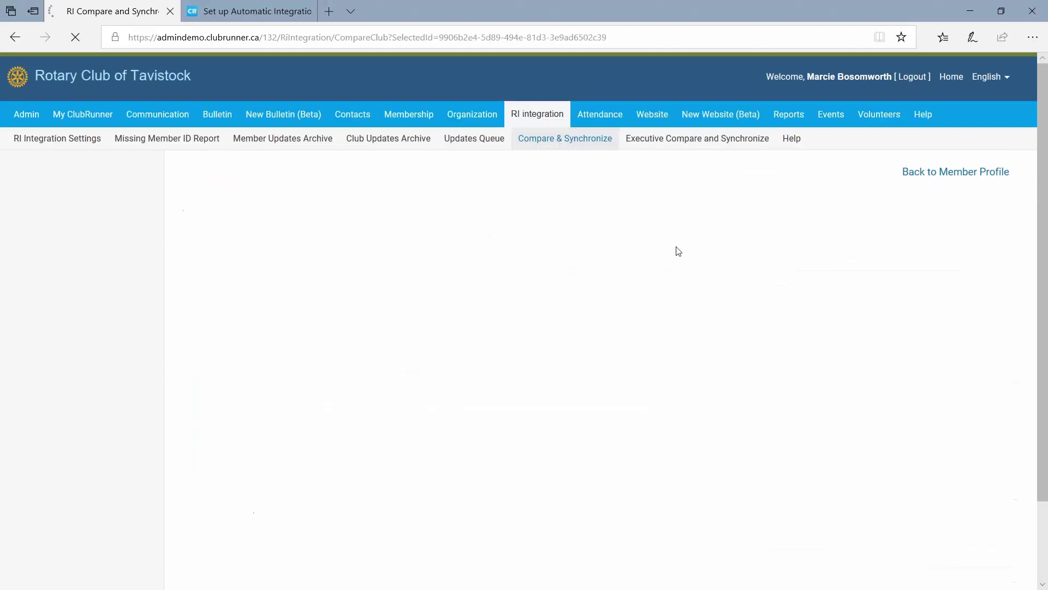
pyautogui.scroll(-6, 422, 254)
pyautogui.scroll(-8, 424, 255)
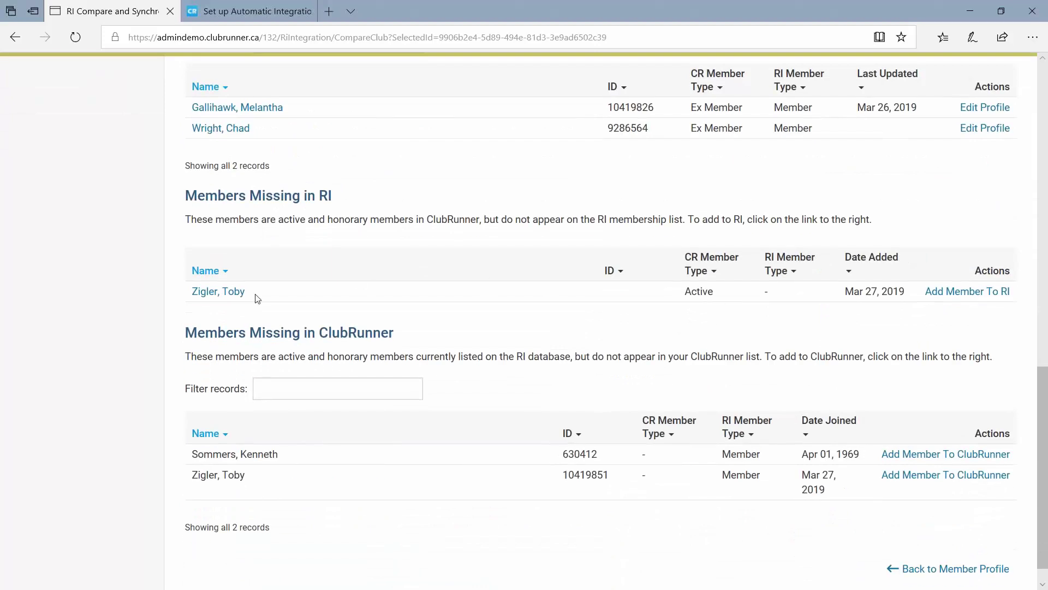
pyautogui.moveTo(254, 298); pyautogui.dragTo(194, 294)
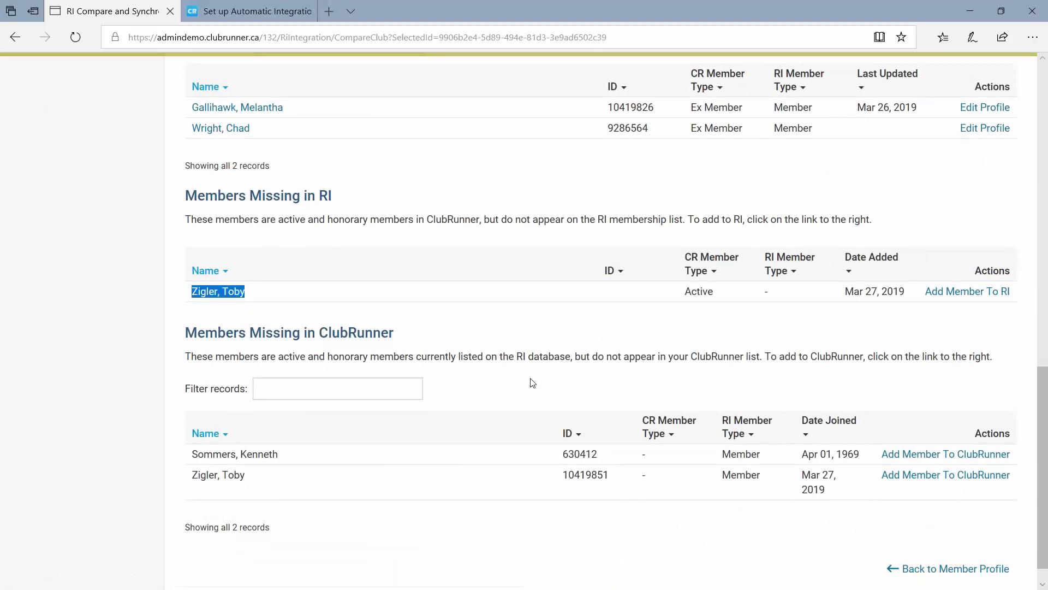
pyautogui.click(555, 352)
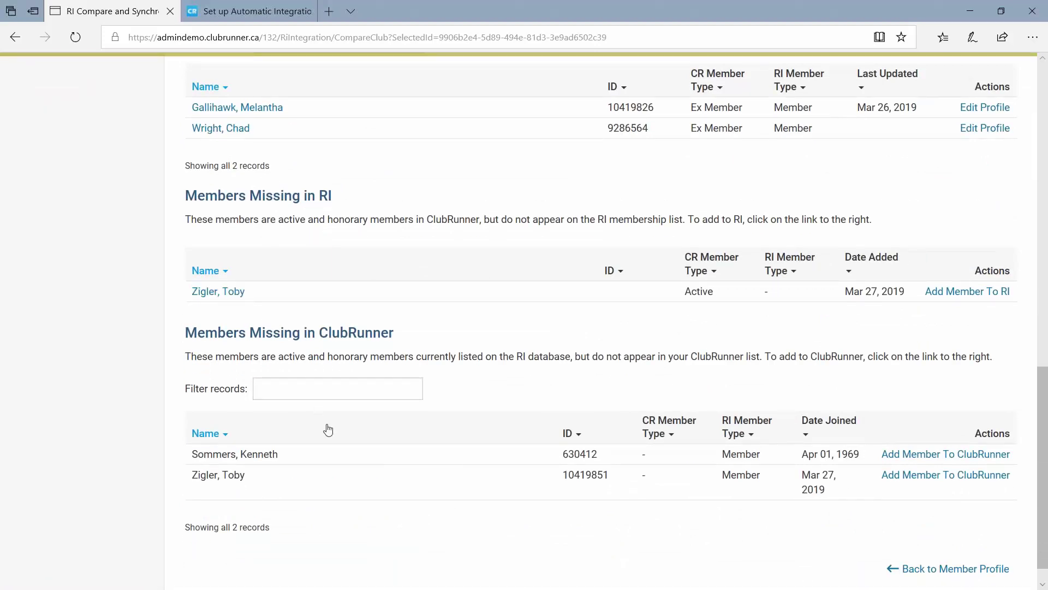
# Add the 1969-joined RI-only member to ClubRunner and find him among the 16 members in sync.
pyautogui.click(930, 456)
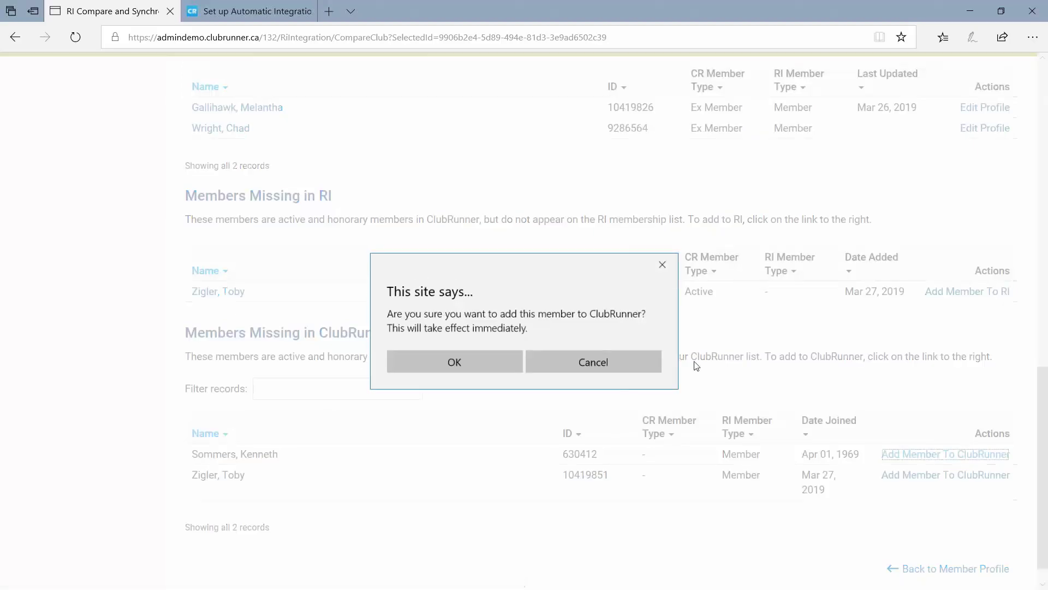
pyautogui.click(452, 367)
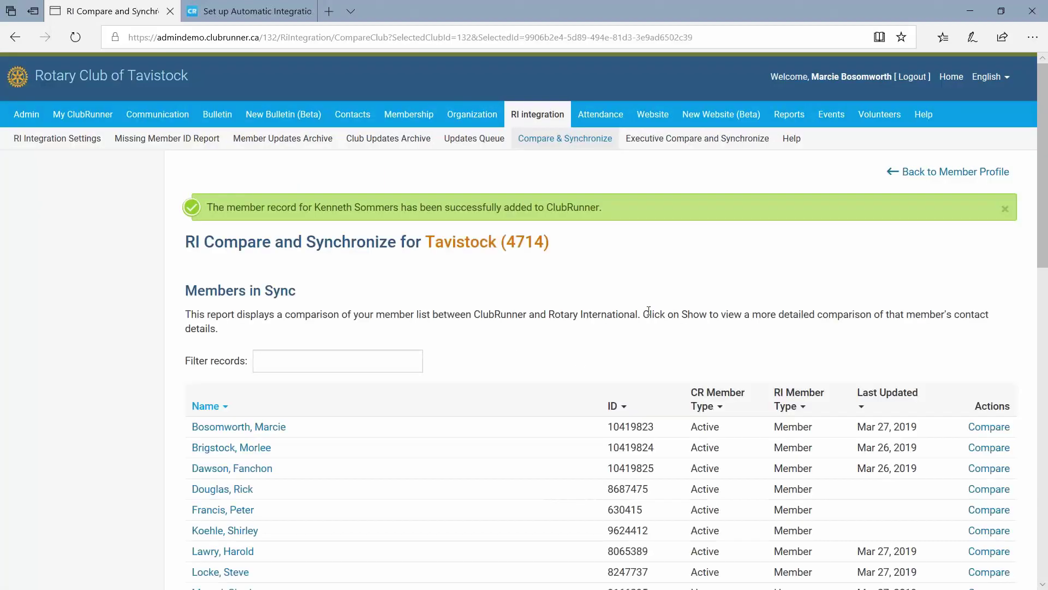
pyautogui.scroll(-3, 550, 307)
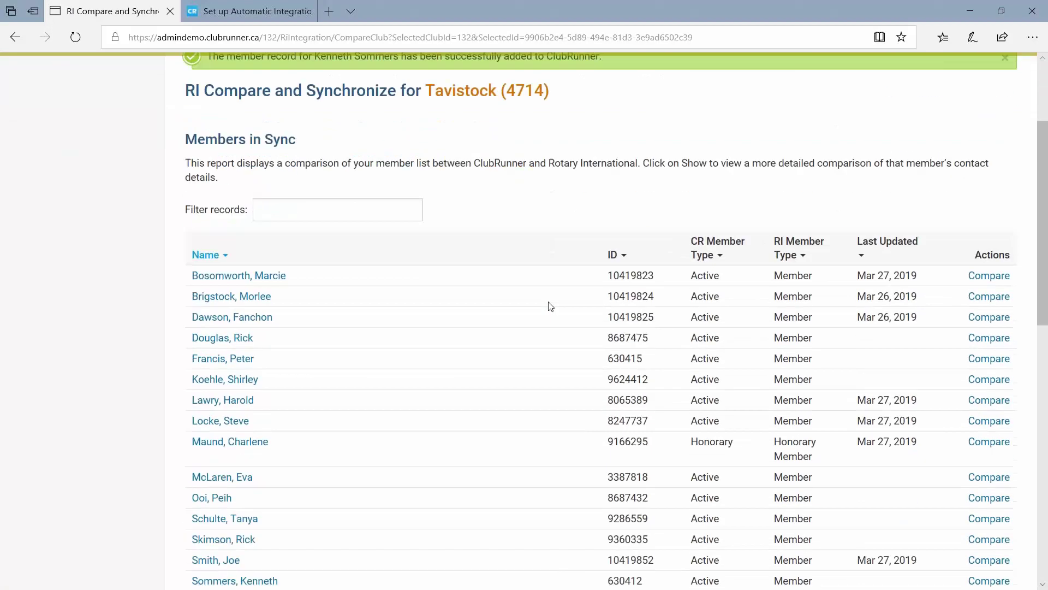
pyautogui.scroll(-2, 548, 308)
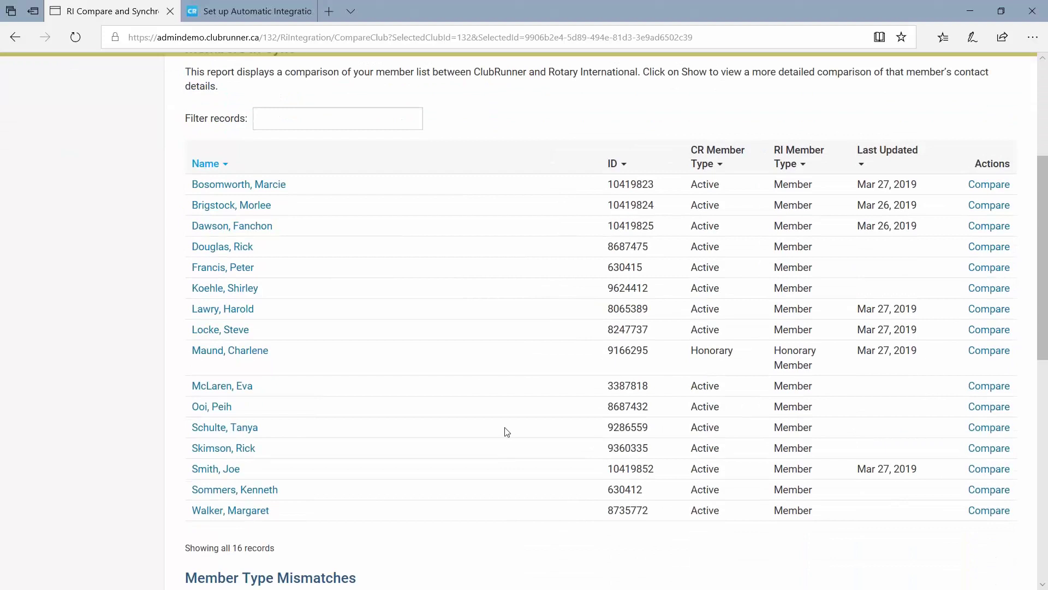
pyautogui.moveTo(284, 496); pyautogui.dragTo(187, 493)
pyautogui.scroll(2, 179, 250)
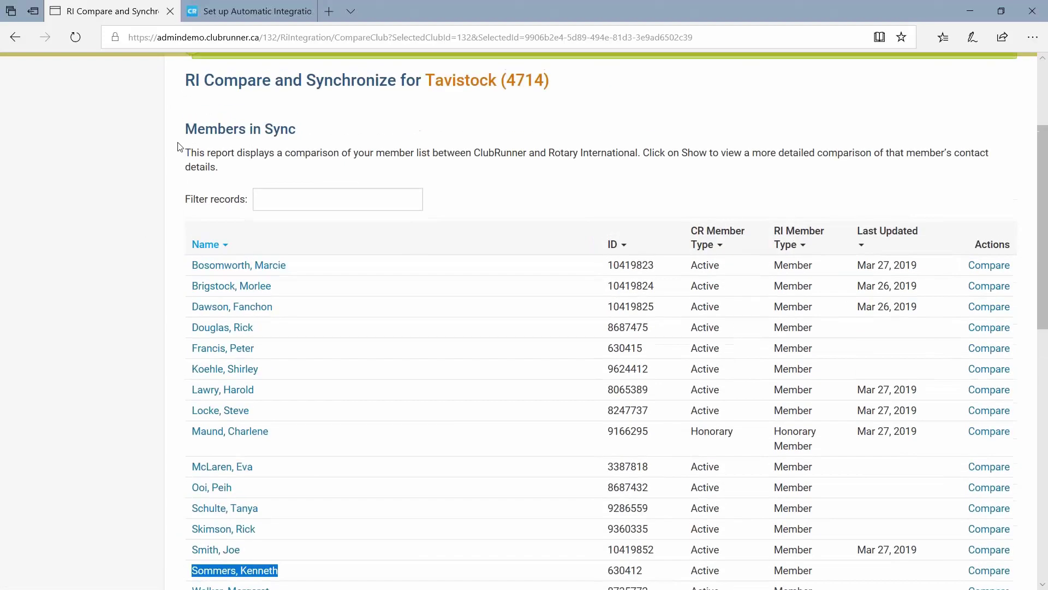
pyautogui.moveTo(178, 133); pyautogui.dragTo(317, 147)
pyautogui.click(320, 145)
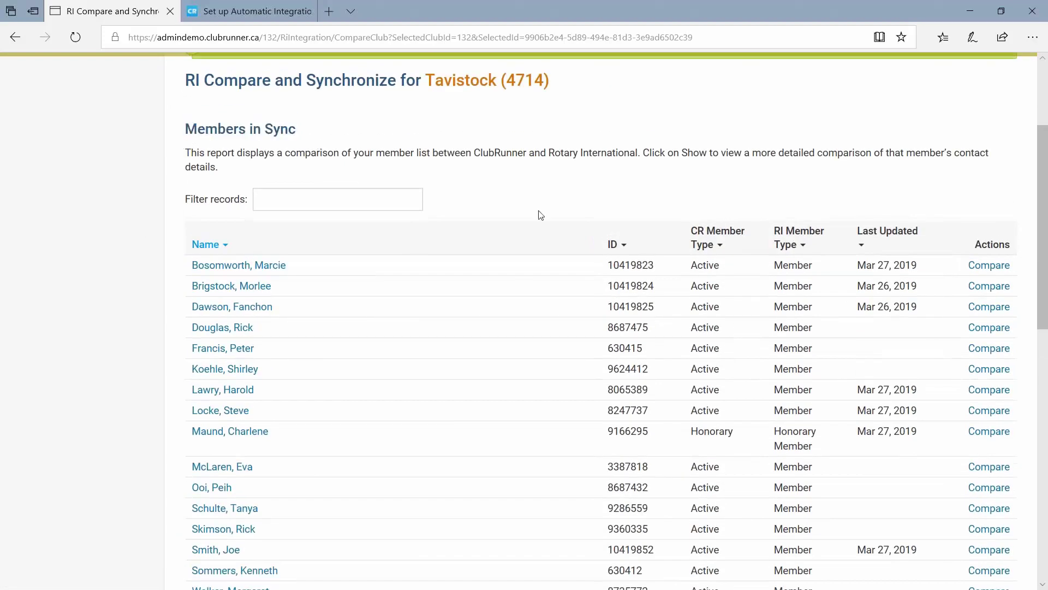
pyautogui.scroll(-12, 524, 288)
pyautogui.scroll(-2, 524, 287)
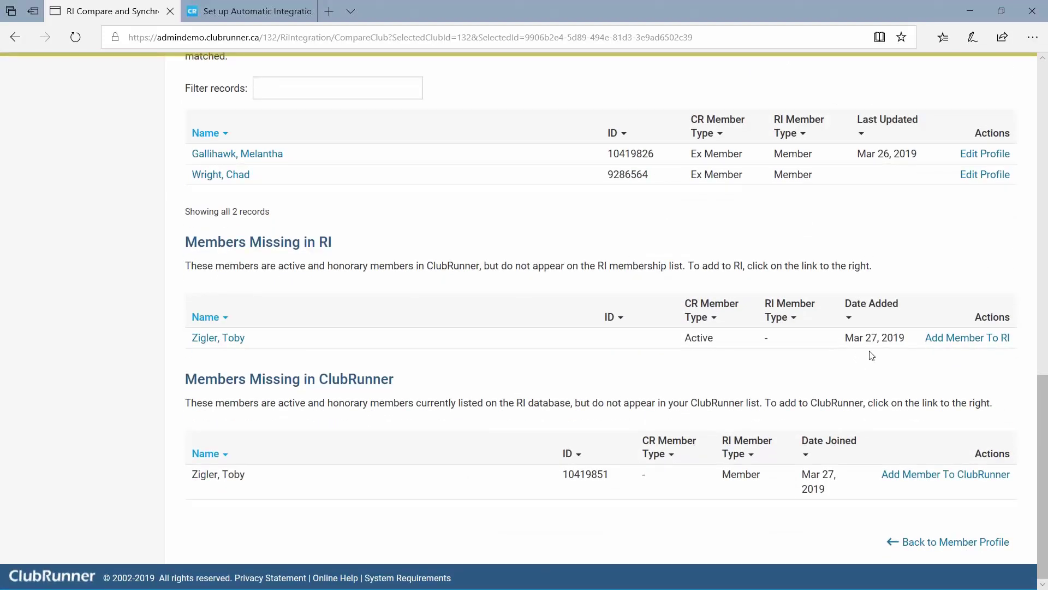
# Copy the shared member's RI ID from Members Missing in ClubRunner and open his ClubRunner profile.
pyautogui.moveTo(922, 338); pyautogui.dragTo(1018, 341)
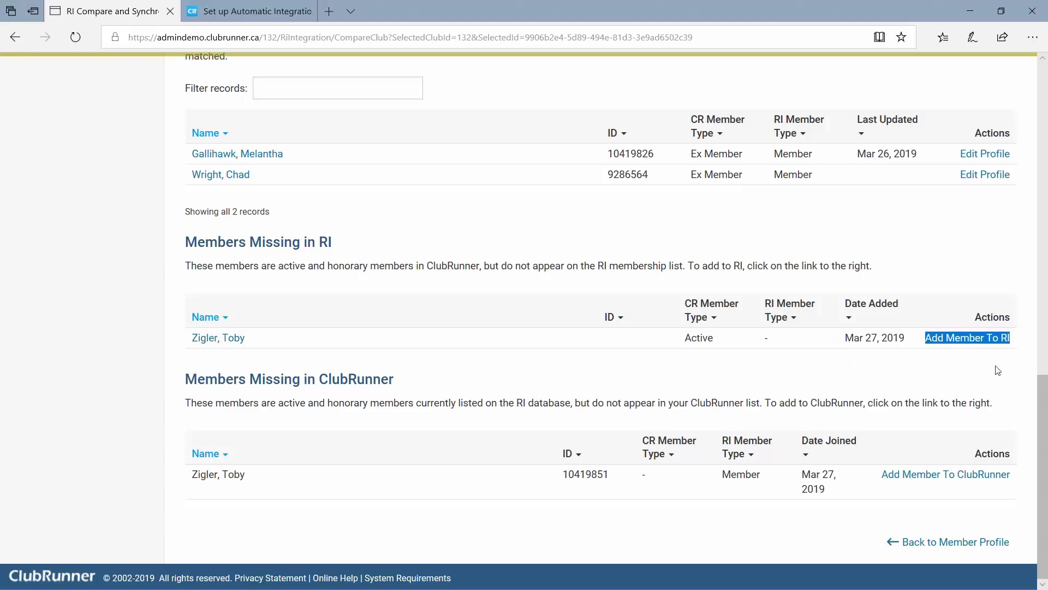
pyautogui.click(660, 367)
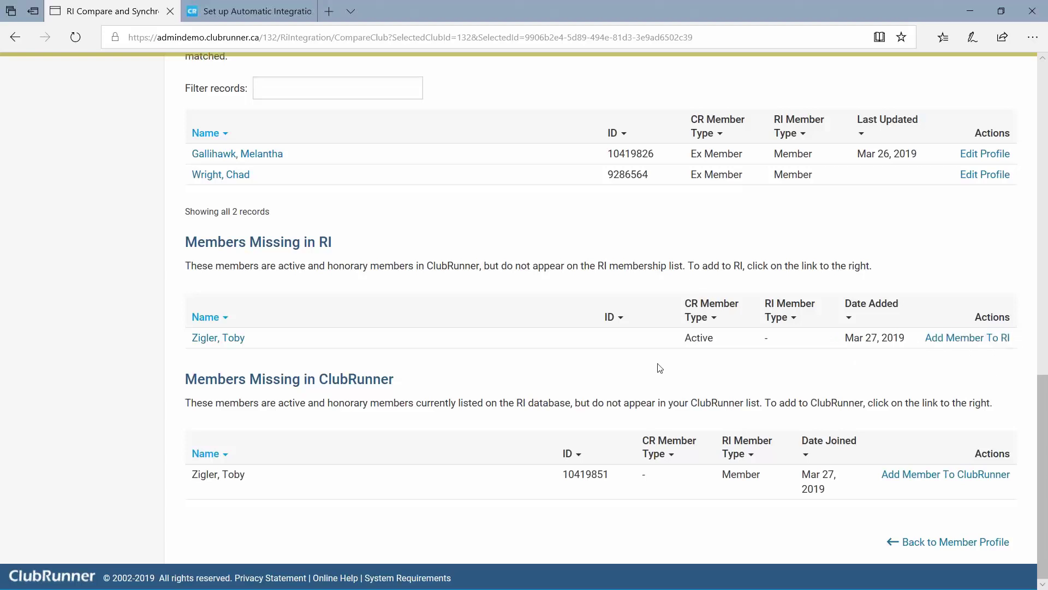
pyautogui.doubleClick(588, 474)
pyautogui.rightClick(601, 480)
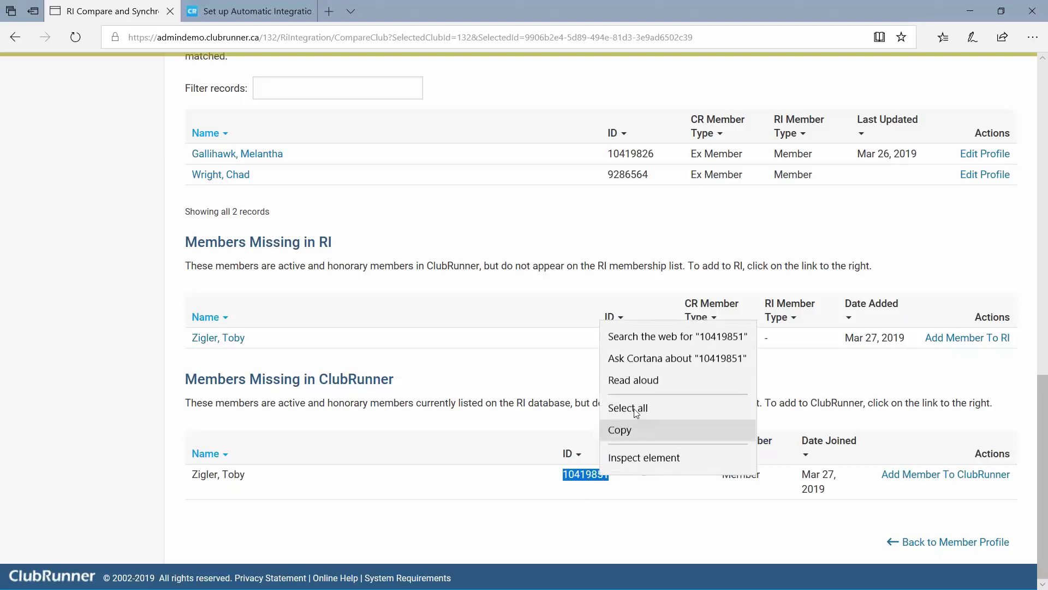
pyautogui.click(641, 428)
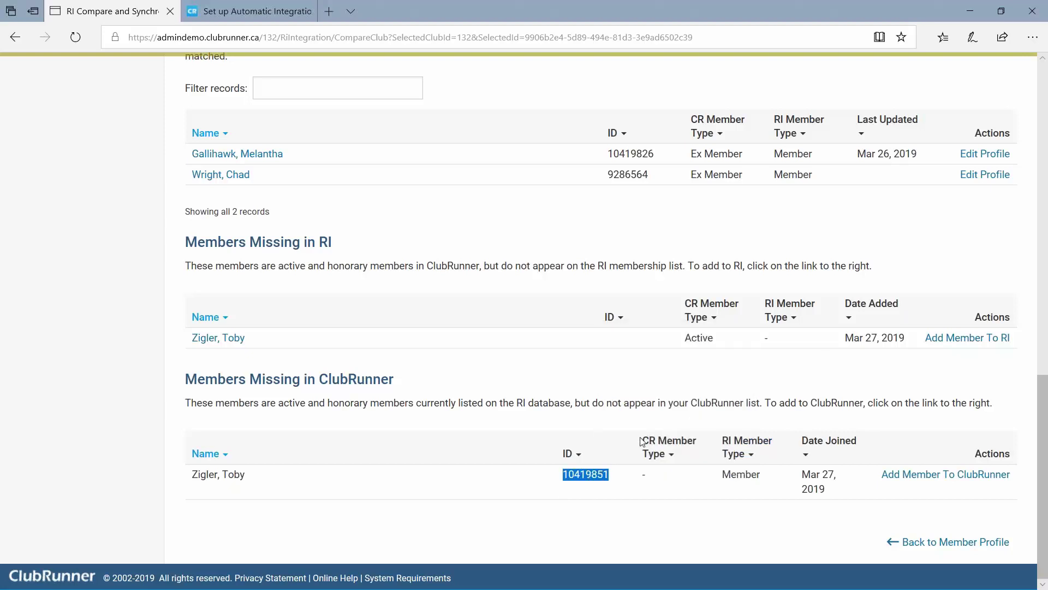
pyautogui.click(217, 339)
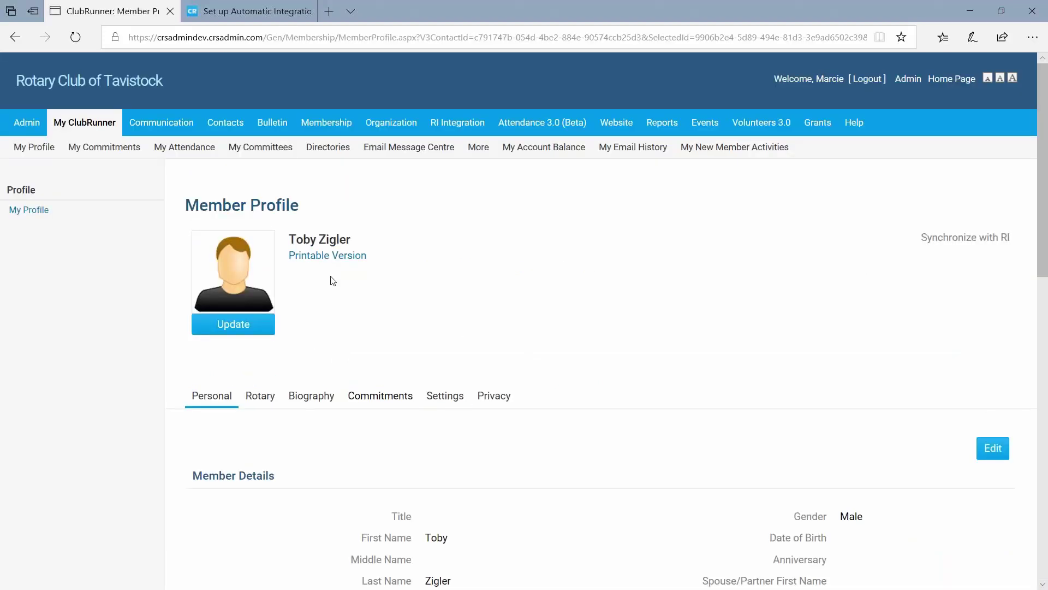
# Paste the copied RI ID into the member's Rotary Member No., remove the leading space, and save.
pyautogui.scroll(-1, 249, 376)
pyautogui.scroll(-2, 249, 375)
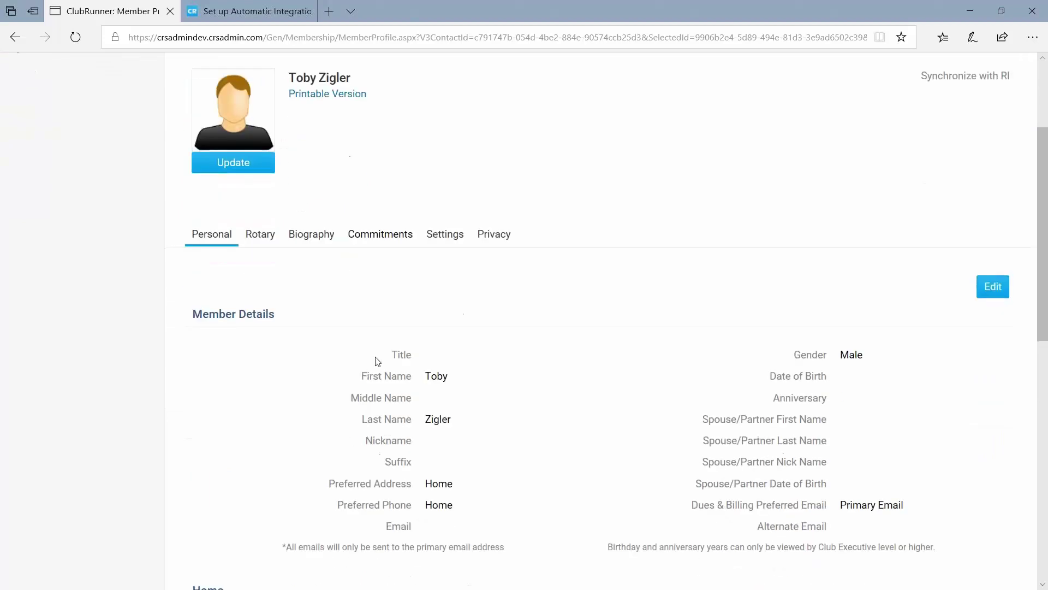
pyautogui.click(260, 234)
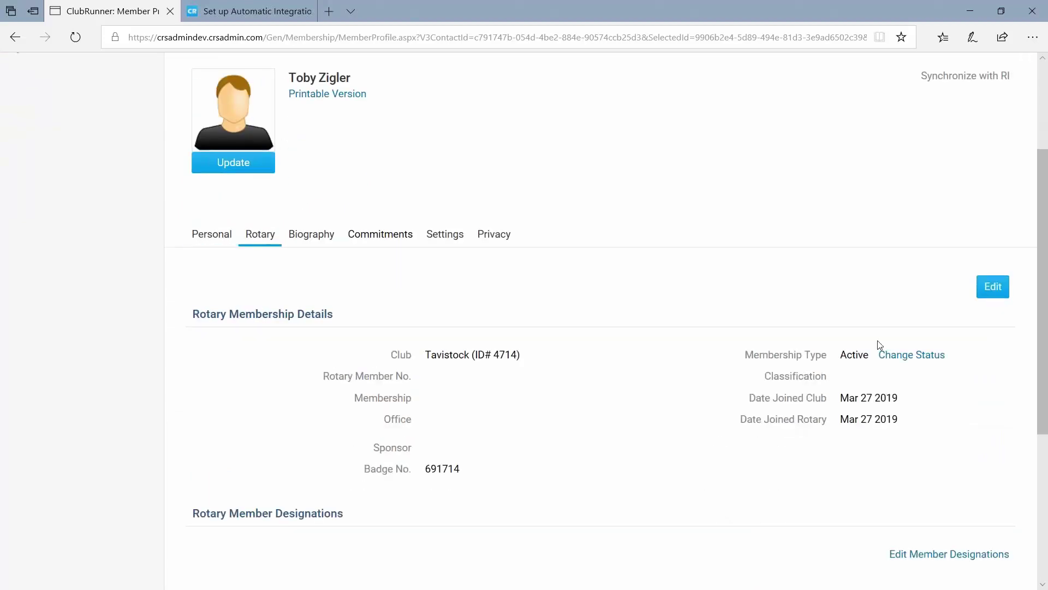
pyautogui.click(991, 295)
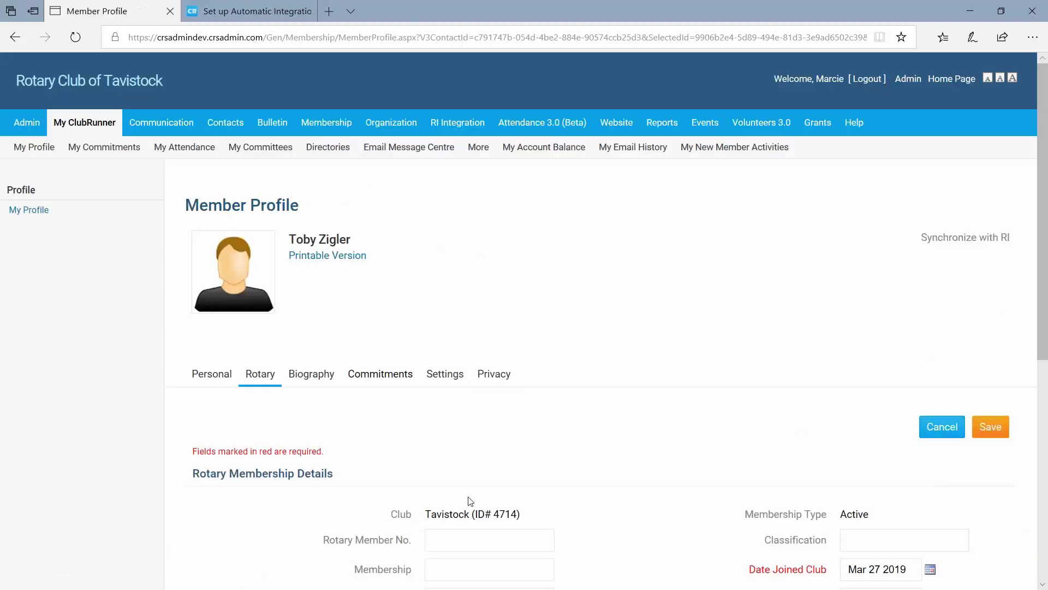
pyautogui.scroll(-2, 467, 494)
pyautogui.click(466, 451)
pyautogui.rightClick(461, 465)
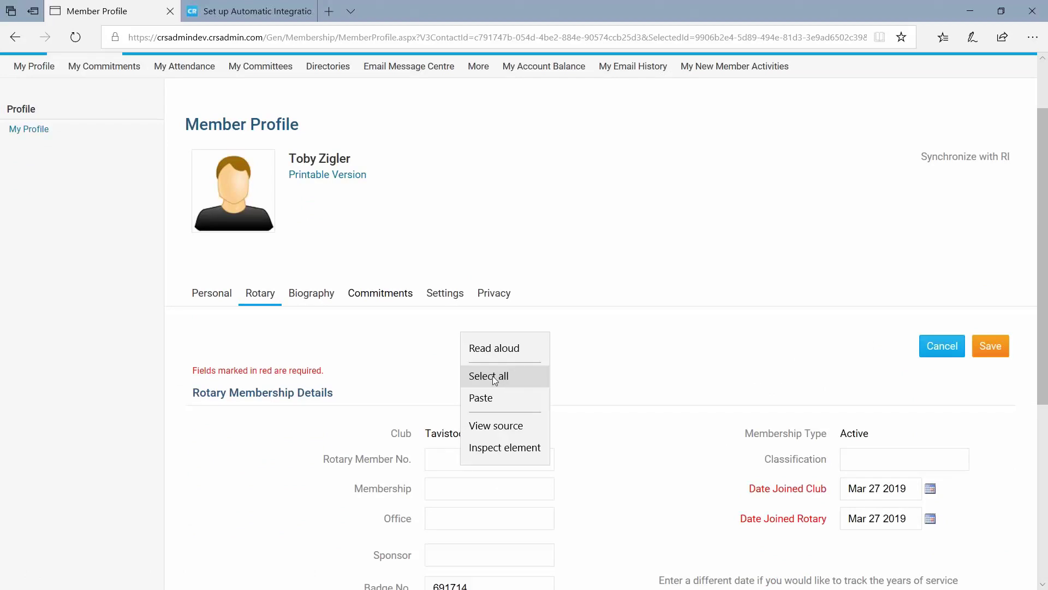
pyautogui.click(481, 398)
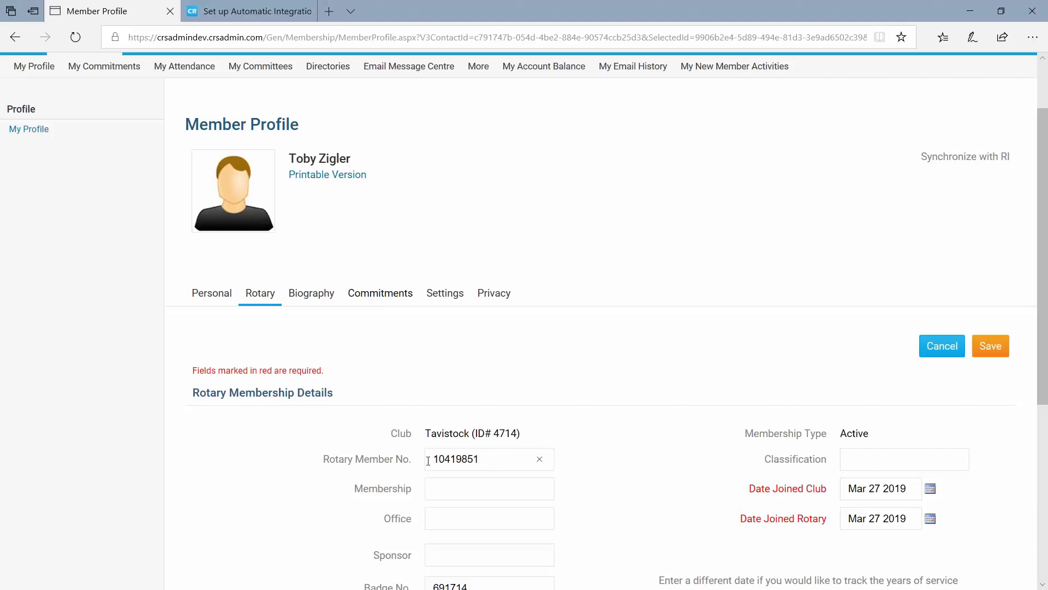
pyautogui.press('Left')
pyautogui.press('BackSpace')
pyautogui.click(990, 348)
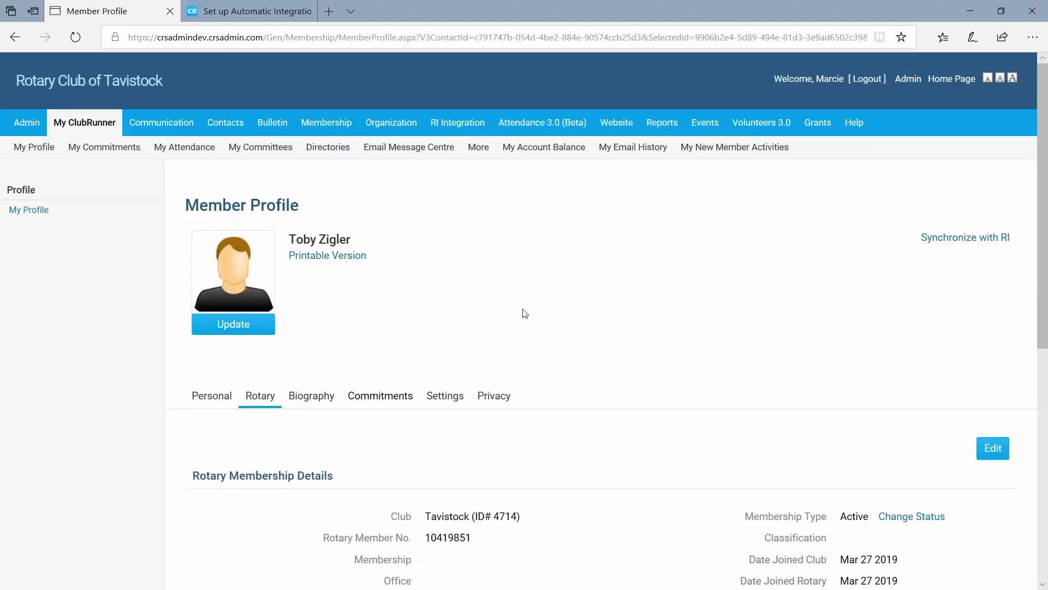
# Reopen the Compare & Synchronize report and review its two Member Type Mismatches alongside the Notepad notes.
pyautogui.scroll(-4, 538, 391)
pyautogui.scroll(4, 539, 391)
pyautogui.scroll(1, 540, 391)
pyautogui.moveTo(456, 126)
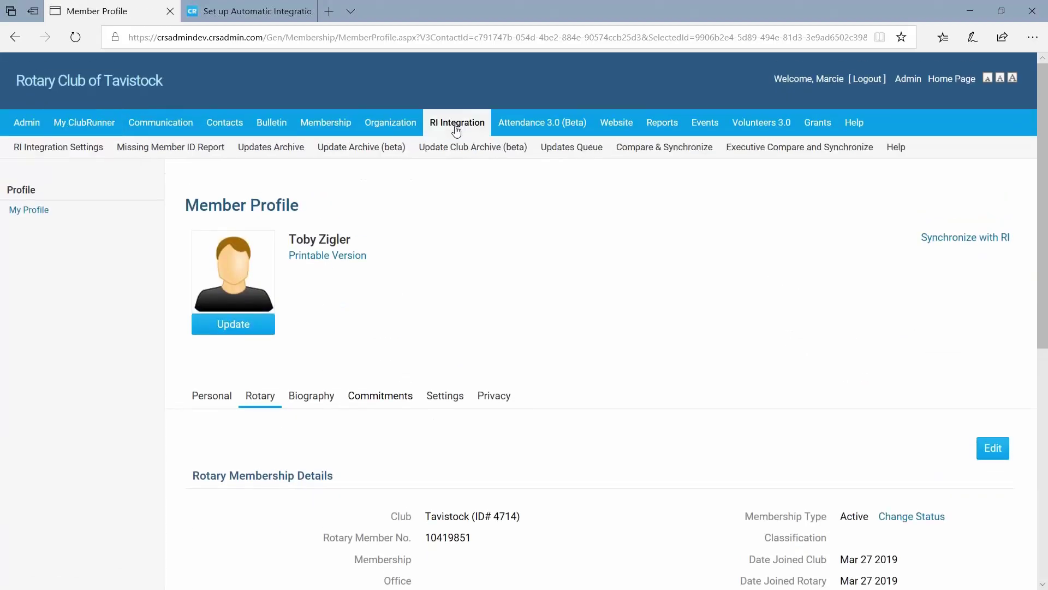
pyautogui.click(644, 153)
pyautogui.scroll(-10, 582, 308)
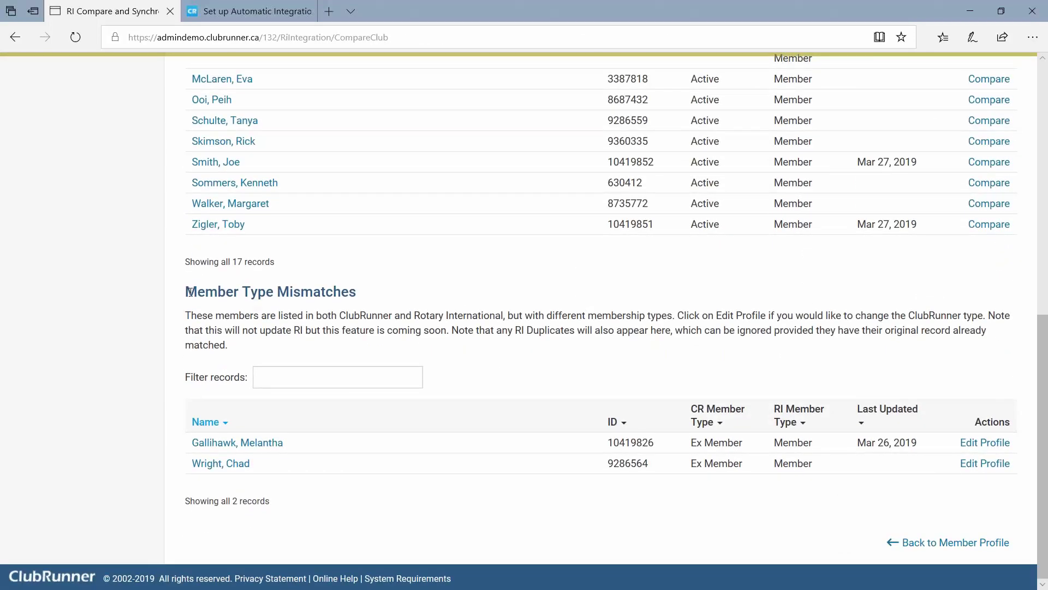
pyautogui.moveTo(187, 291); pyautogui.dragTo(393, 298)
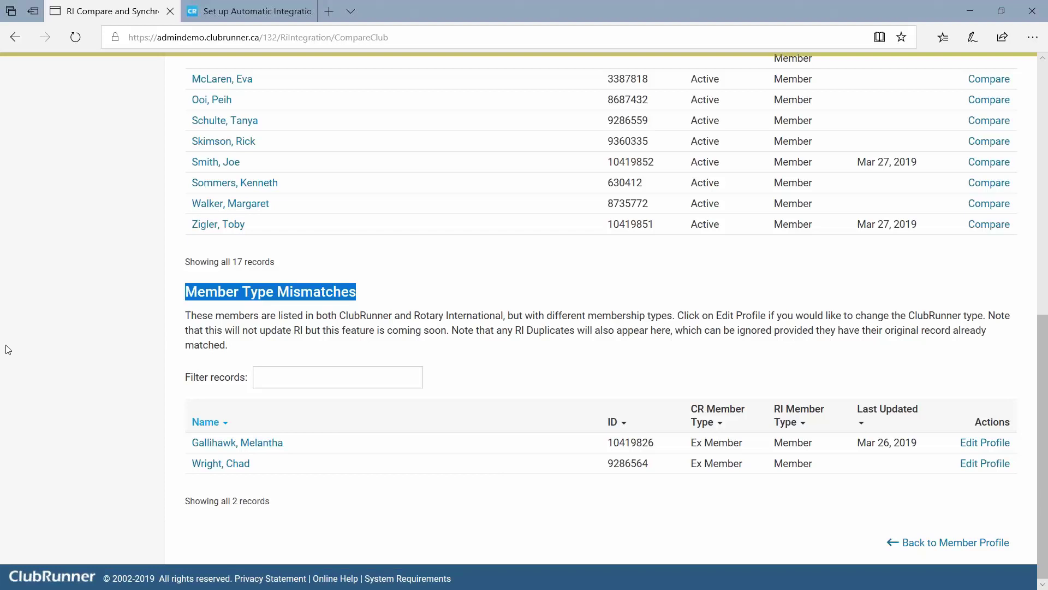
pyautogui.hotkey('alt', 'Tab')
# Leave the Notepad termination note and bring the ClubRunner comparison report back to the front.
pyautogui.click(304, 199)
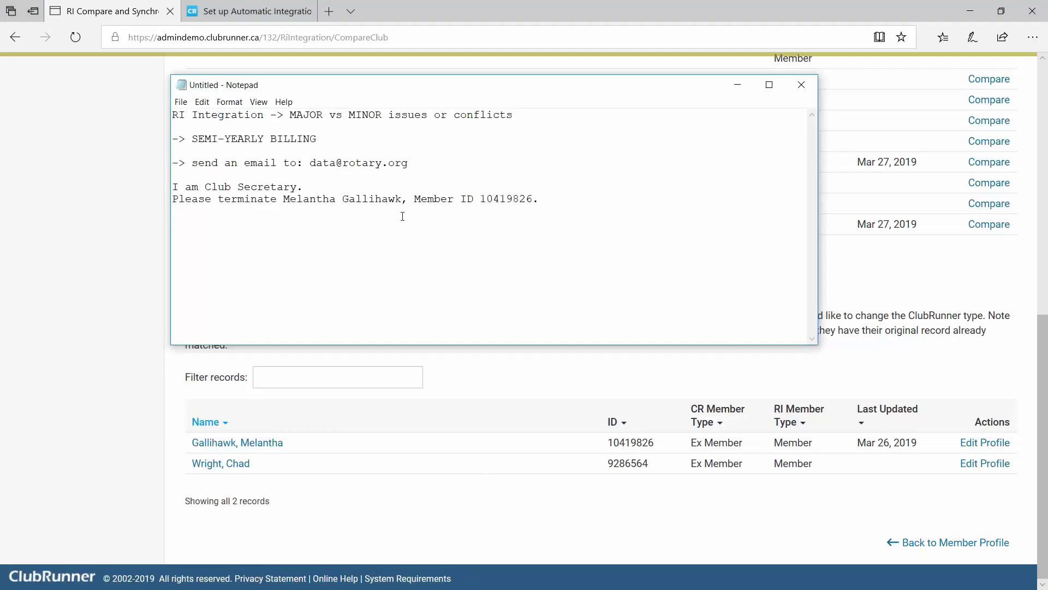
pyautogui.click(100, 285)
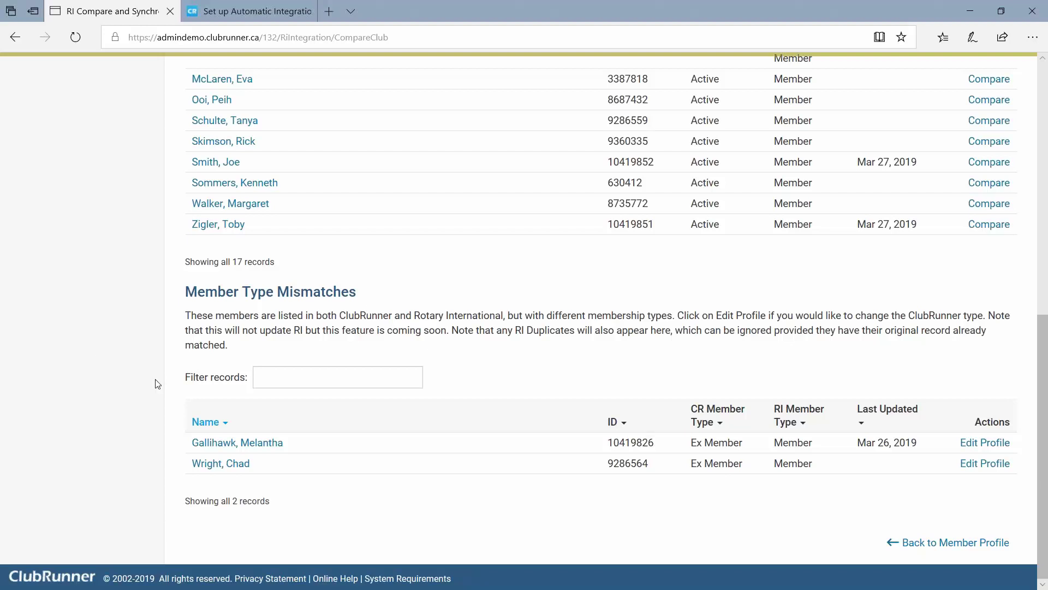
# Return to the top of the Tavistock (4714) report and review its Members in Sync heading.
pyautogui.scroll(9, 159, 383)
pyautogui.scroll(1, 158, 383)
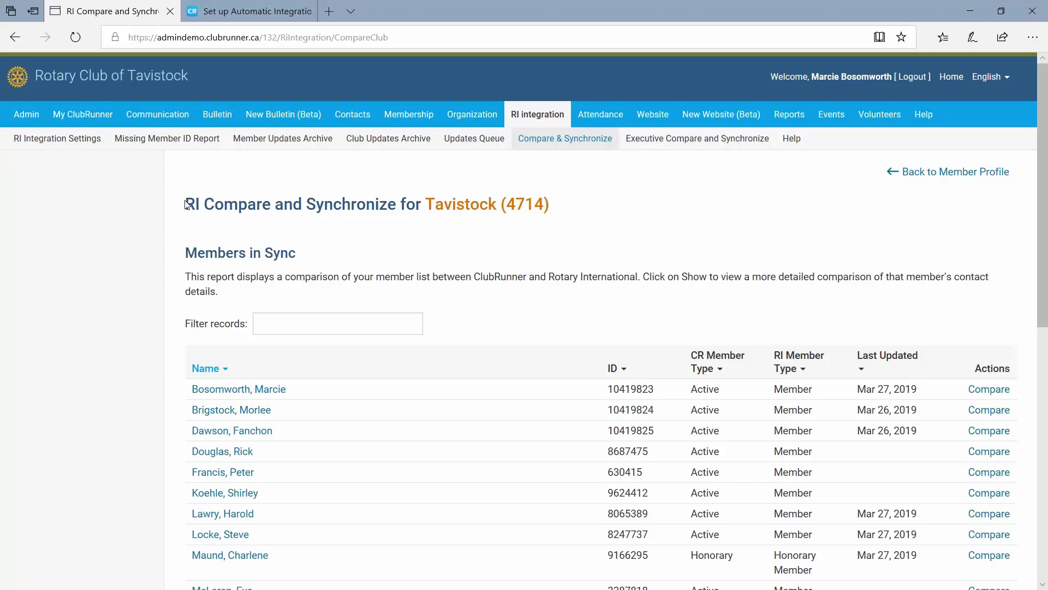
pyautogui.moveTo(184, 203); pyautogui.dragTo(306, 259)
pyautogui.click(401, 260)
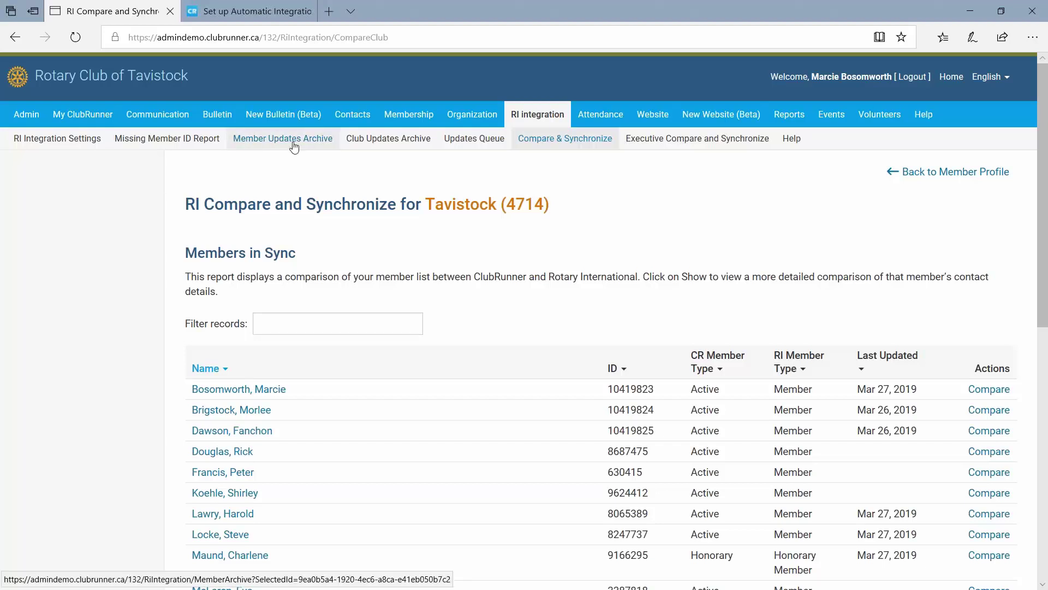
# Open the Member Updates Archive and scroll through its 18 changes from Dec 27, 2018 to Mar 27, 2019.
pyautogui.click(281, 144)
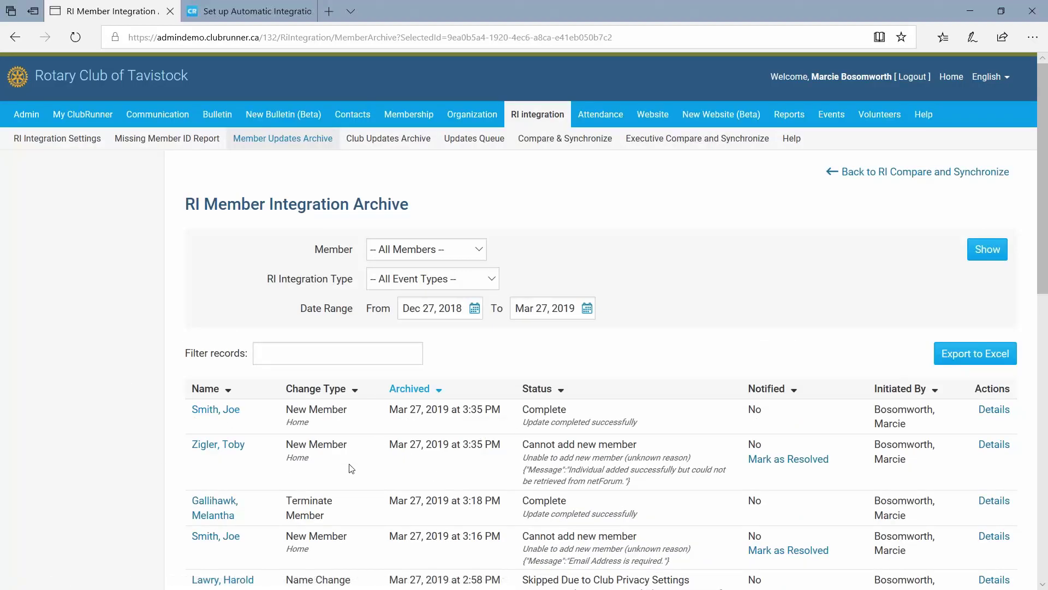
pyautogui.scroll(-1, 328, 437)
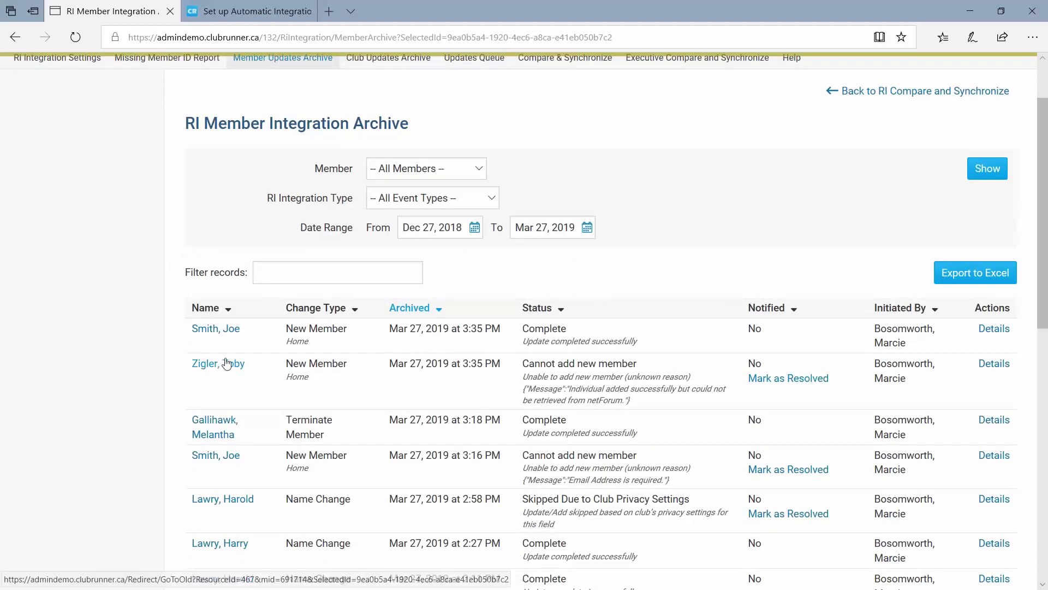
pyautogui.scroll(-4, 166, 388)
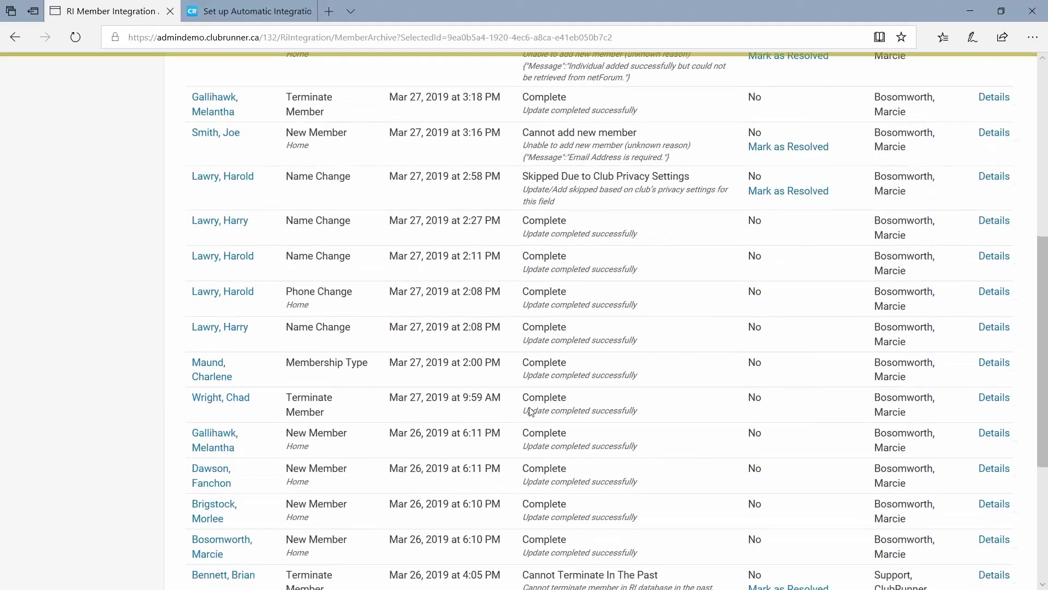
pyautogui.scroll(-3, 531, 411)
pyautogui.scroll(3, 530, 411)
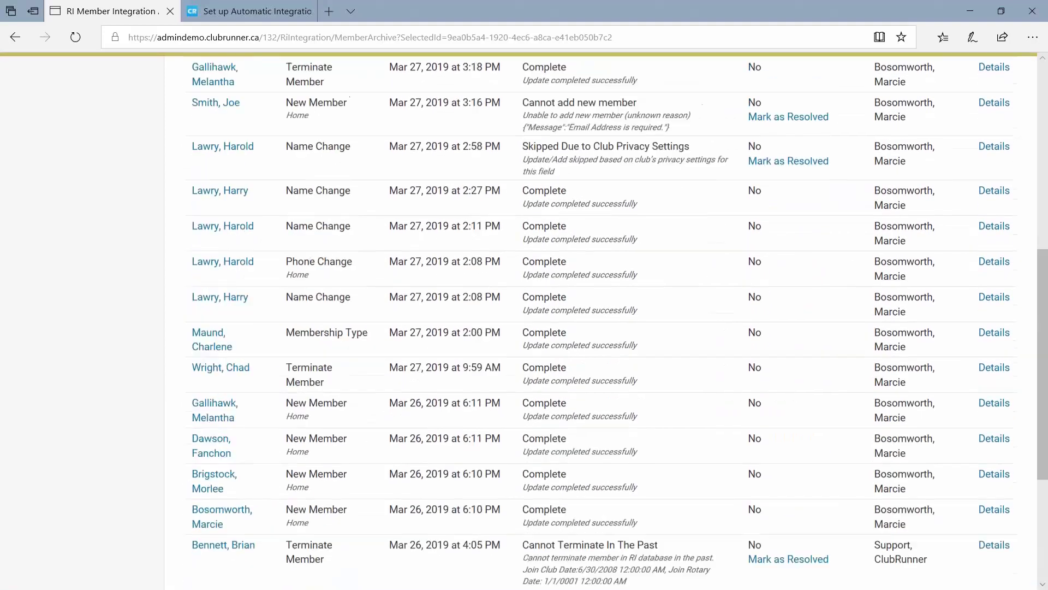
pyautogui.scroll(6, 524, 320)
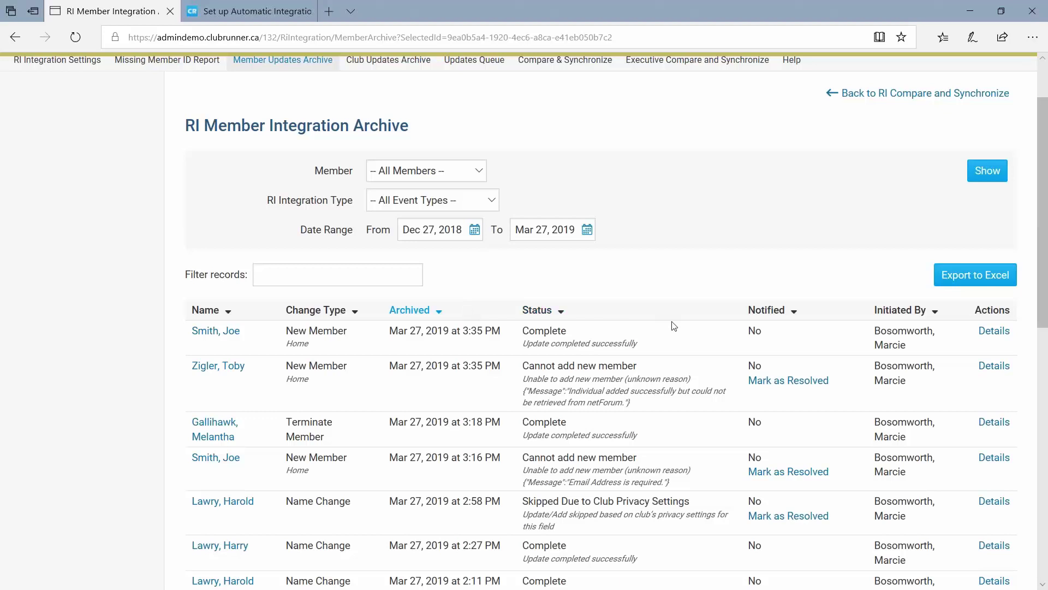
pyautogui.scroll(-10, 673, 326)
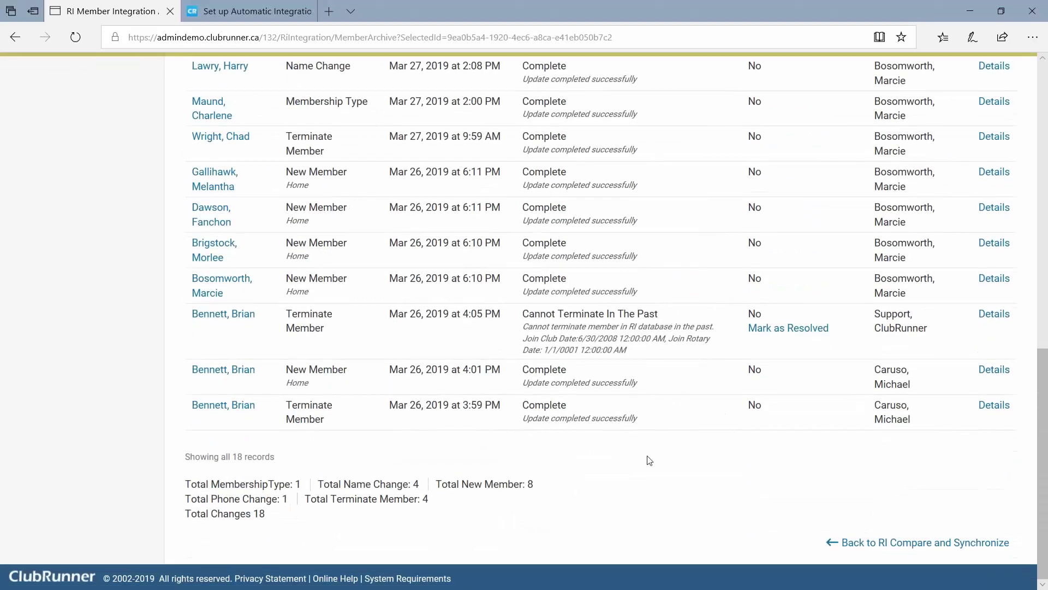
pyautogui.scroll(10, 746, 452)
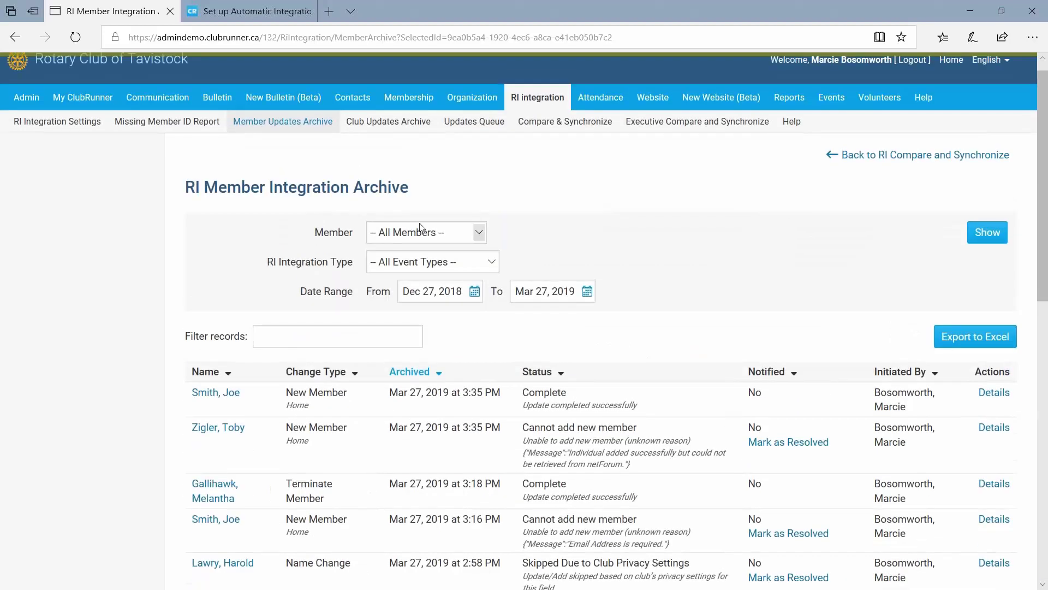
# Filter the archive to the member whose New Member add failed, showing that single failed entry.
pyautogui.click(420, 229)
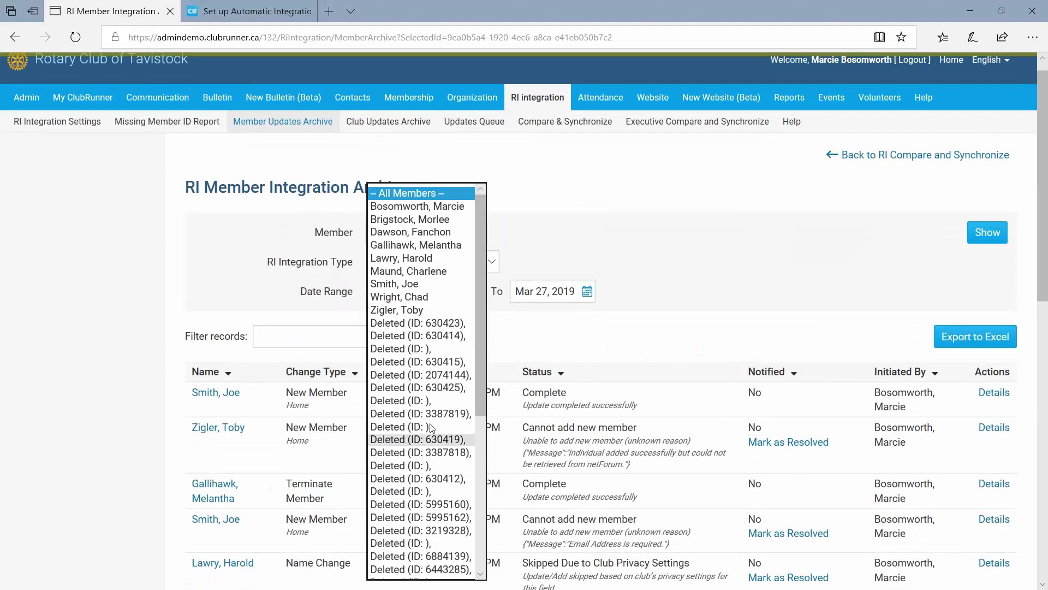
pyautogui.scroll(-1, 420, 306)
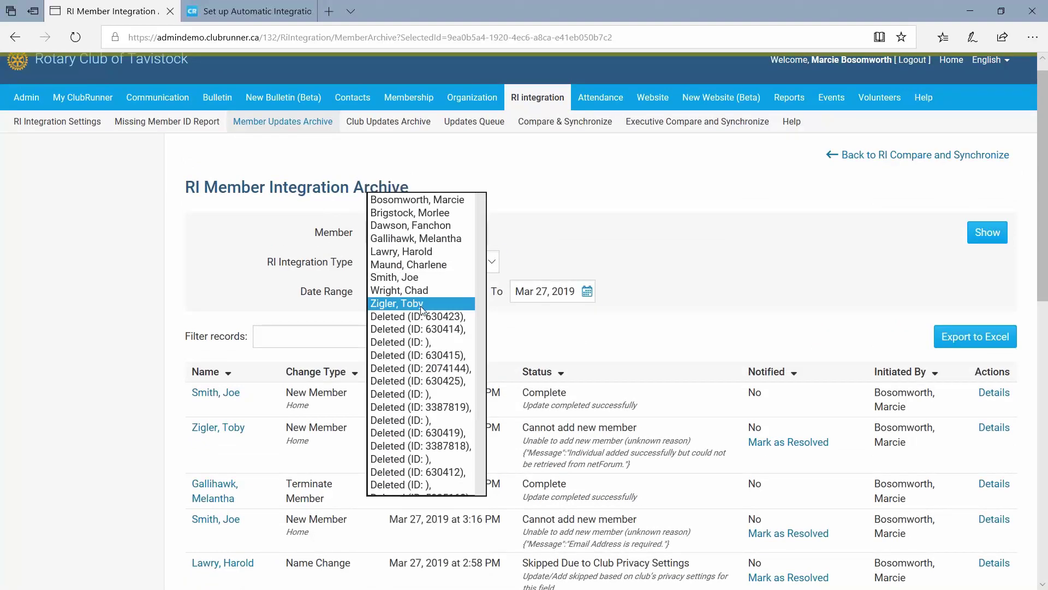
pyautogui.click(420, 304)
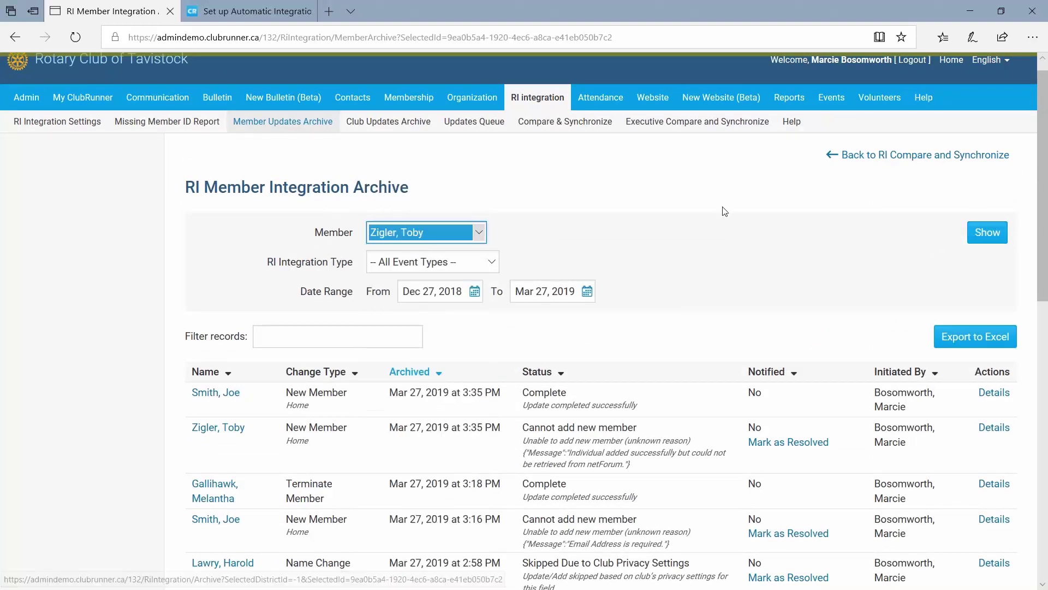
pyautogui.click(987, 232)
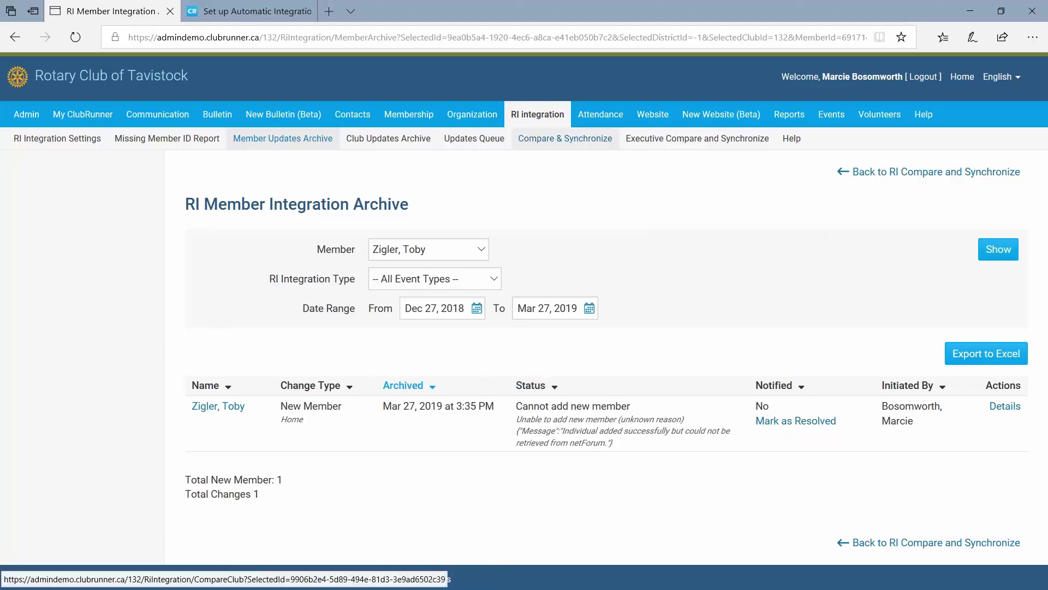
pyautogui.click(552, 144)
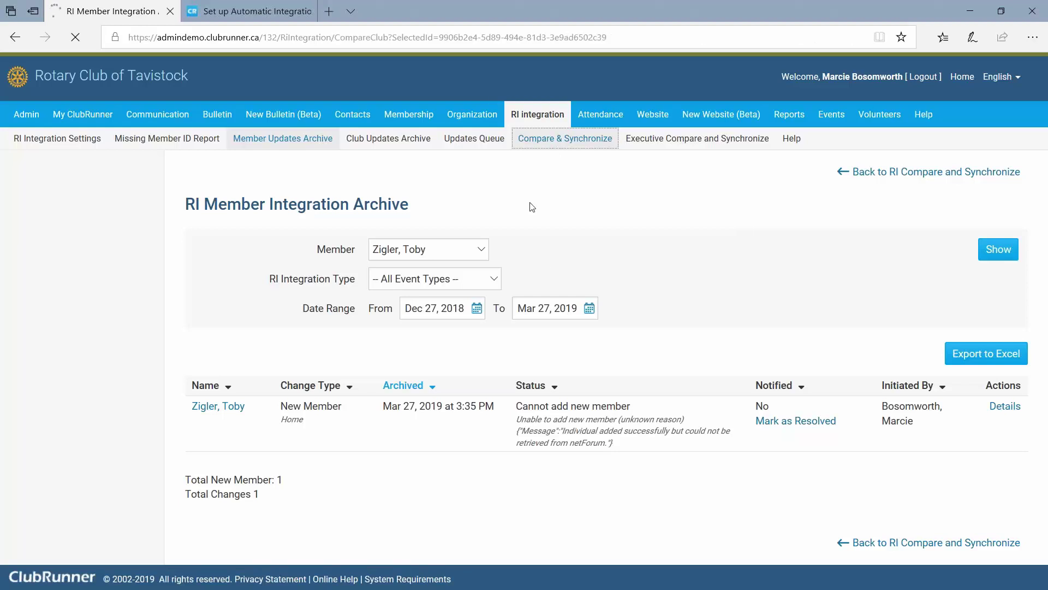
pyautogui.scroll(-3, 445, 390)
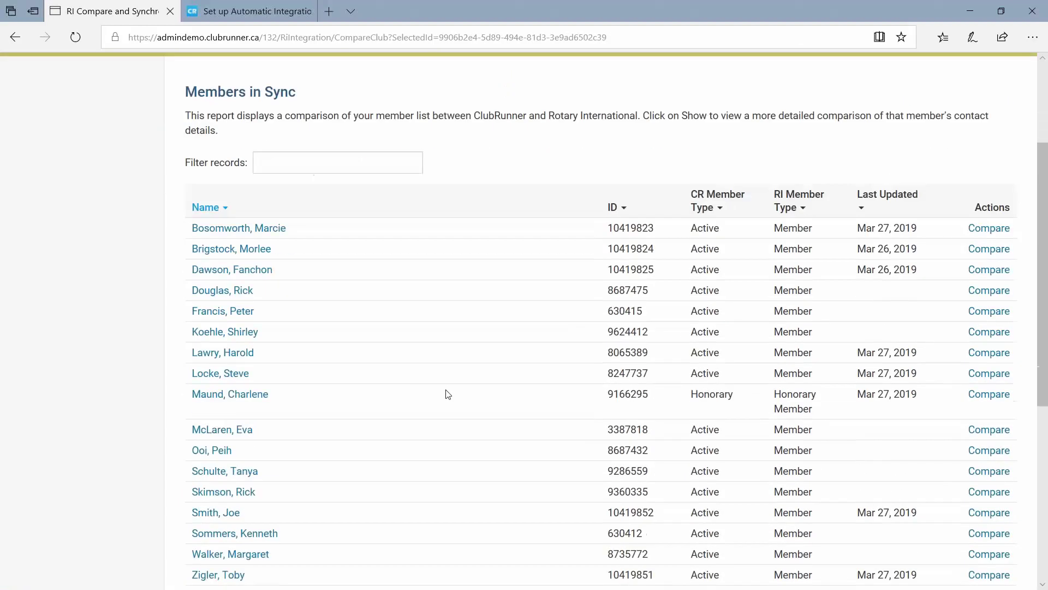
pyautogui.scroll(-2, 448, 394)
pyautogui.moveTo(261, 497); pyautogui.dragTo(195, 505)
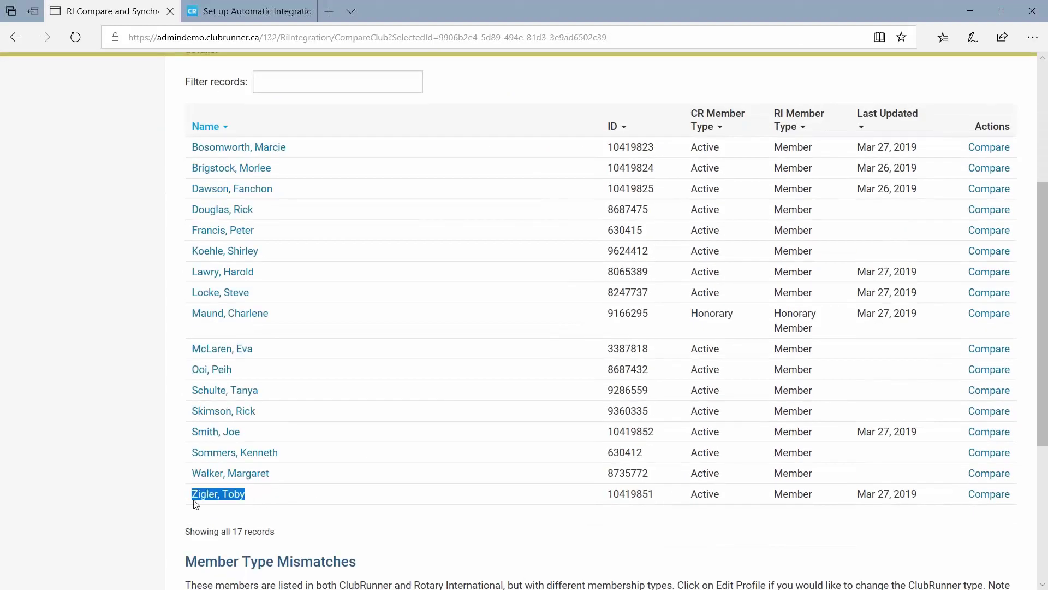
pyautogui.scroll(-1, 388, 358)
pyautogui.scroll(5, 388, 358)
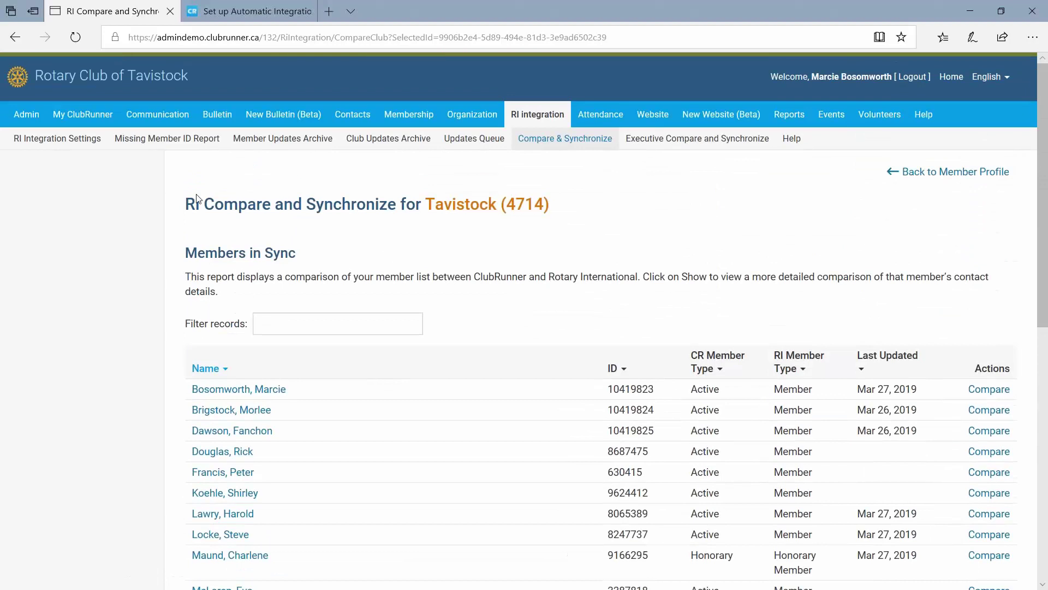
pyautogui.tripleClick(237, 256)
pyautogui.scroll(-8, 505, 306)
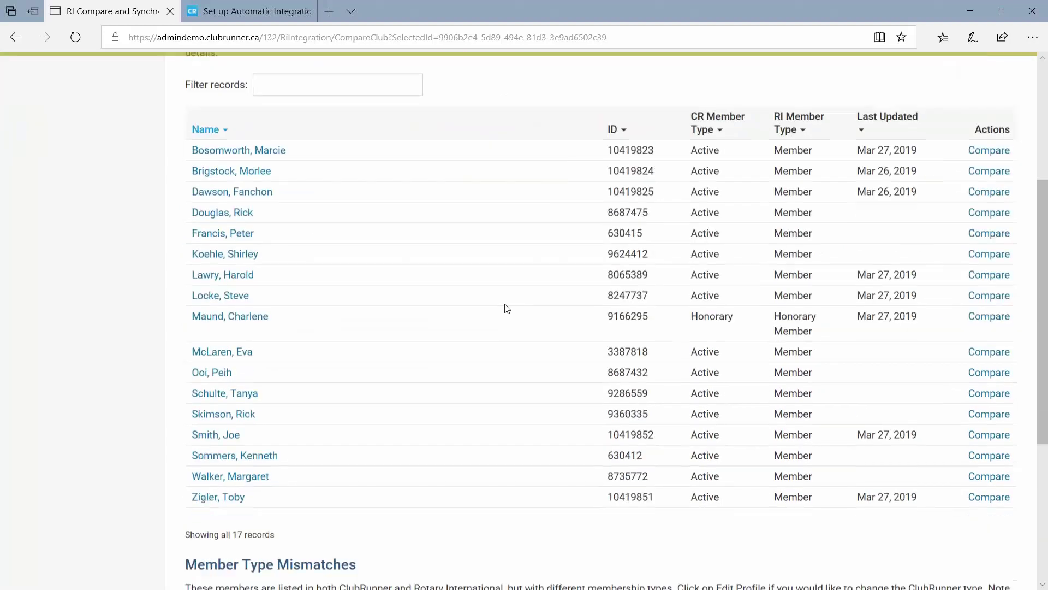
pyautogui.scroll(3, 507, 308)
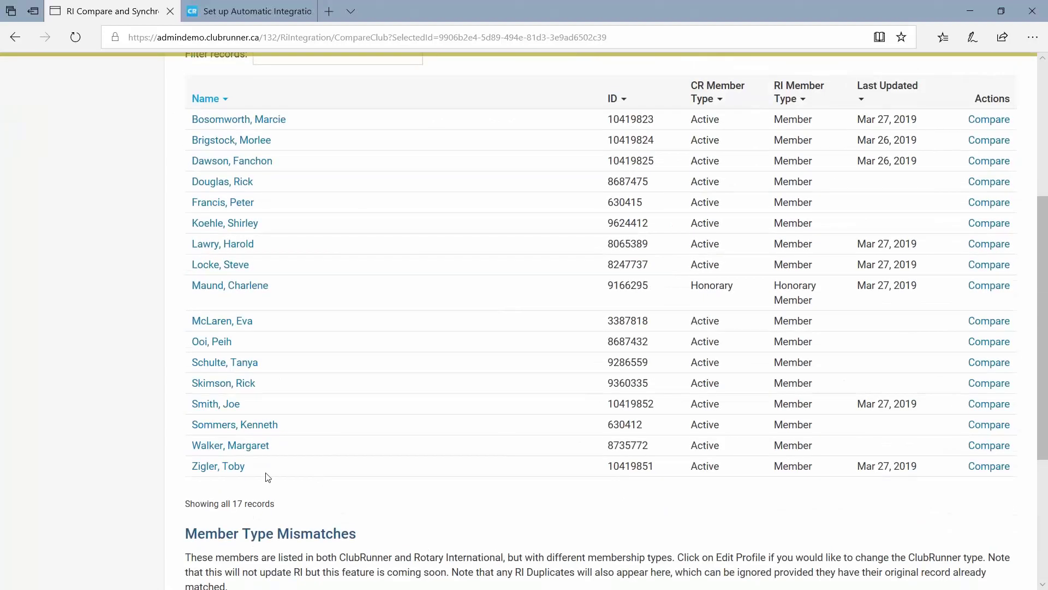
pyautogui.moveTo(269, 476); pyautogui.dragTo(175, 480)
pyautogui.scroll(5, 474, 400)
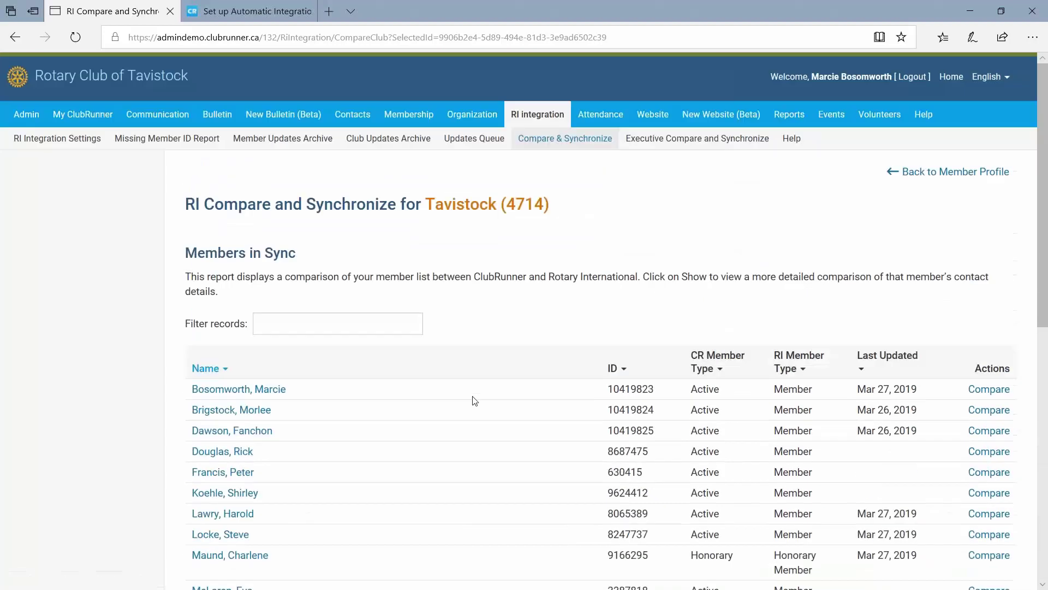
pyautogui.click(280, 143)
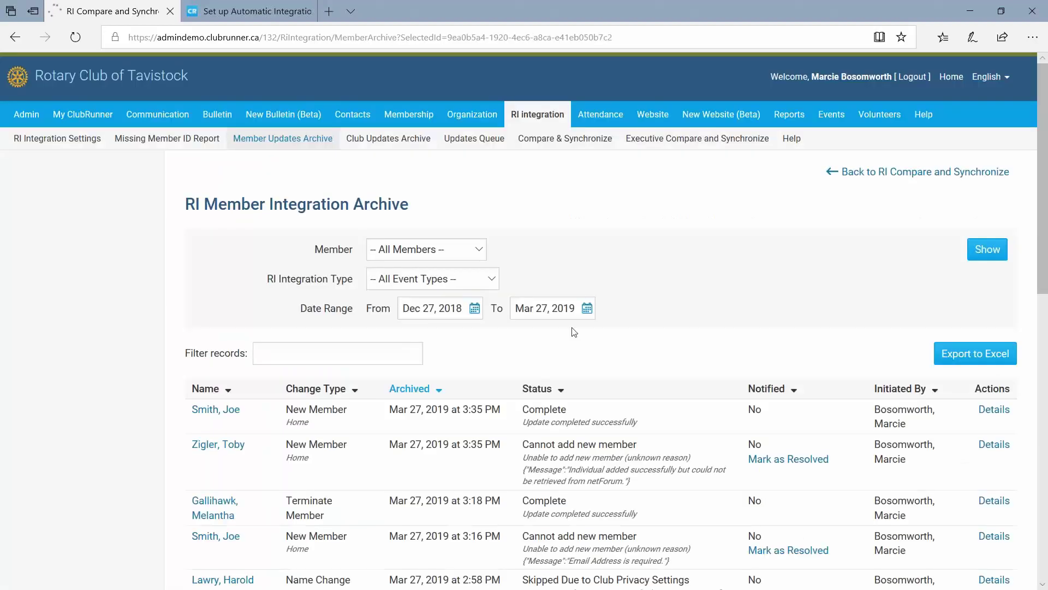
pyautogui.click(423, 251)
pyautogui.click(429, 314)
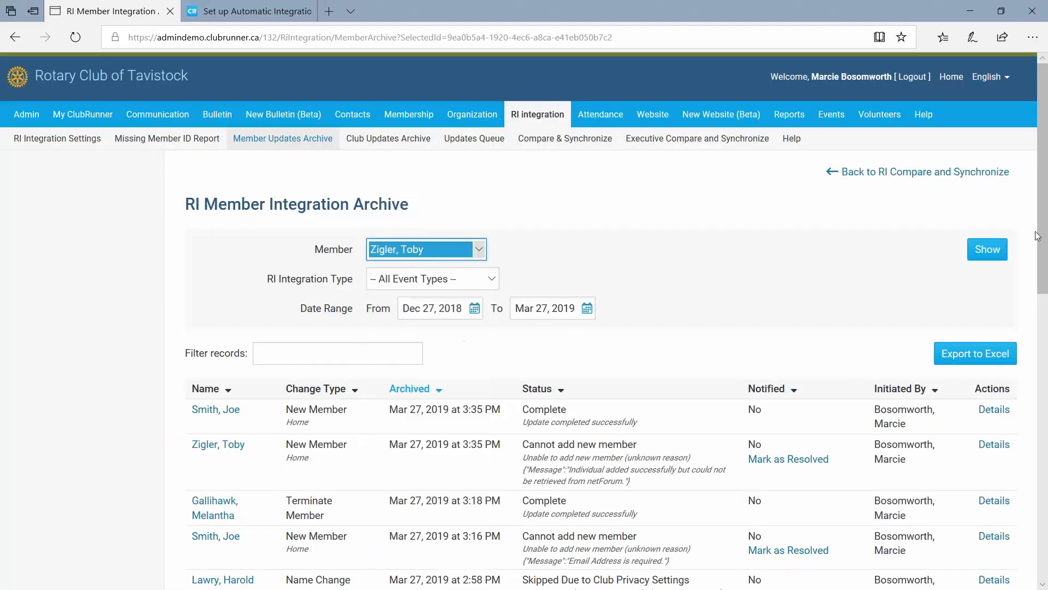
pyautogui.click(985, 252)
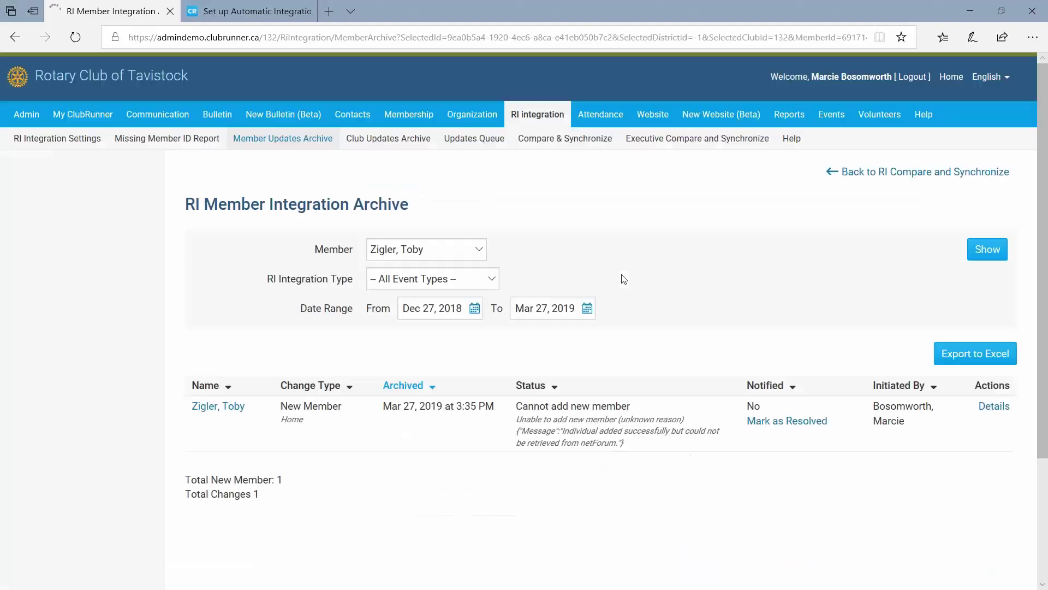
pyautogui.moveTo(519, 411); pyautogui.dragTo(632, 444)
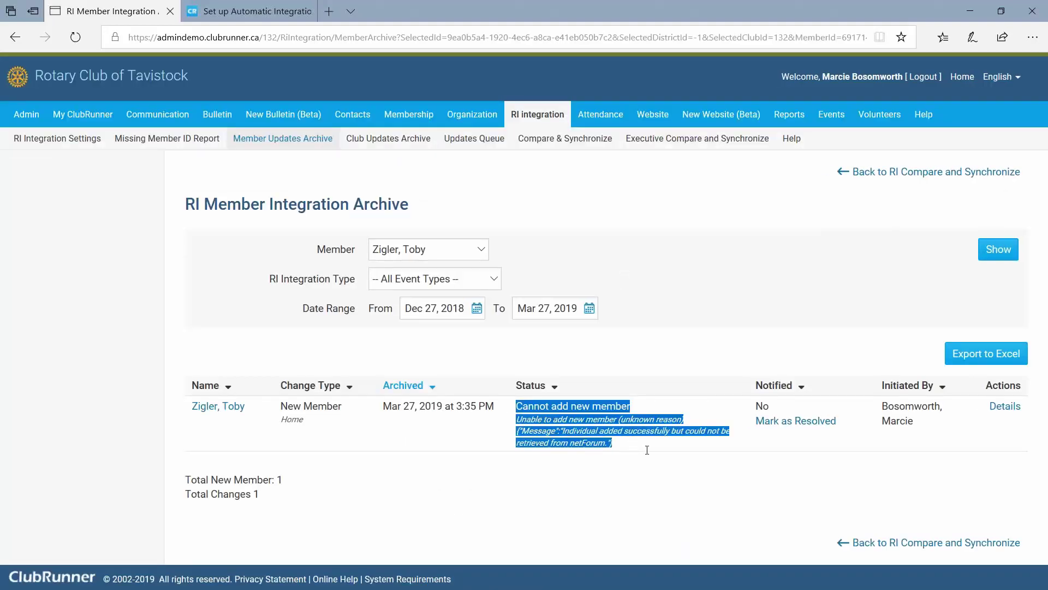
pyautogui.click(624, 453)
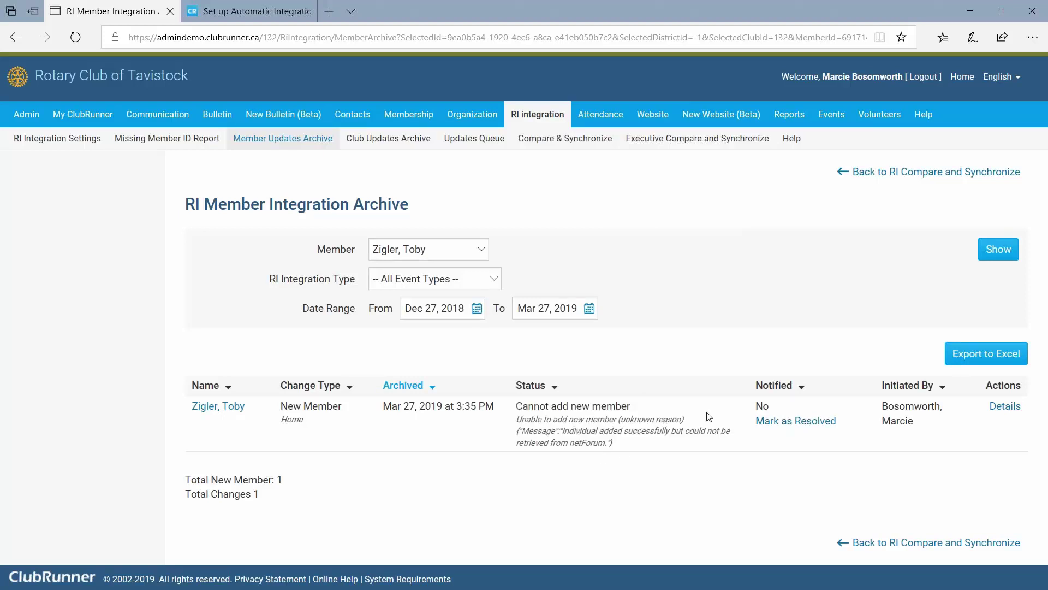
# Enter an archive comment saying the initial issue is resolved and the member is active in CR and RI.
pyautogui.click(773, 426)
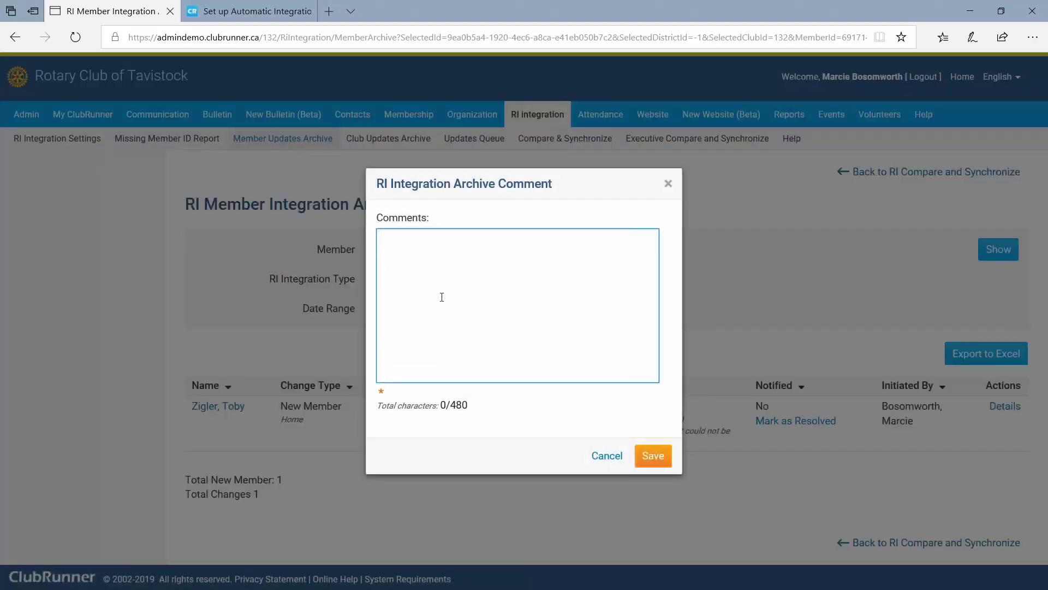
pyautogui.write('There was an in')
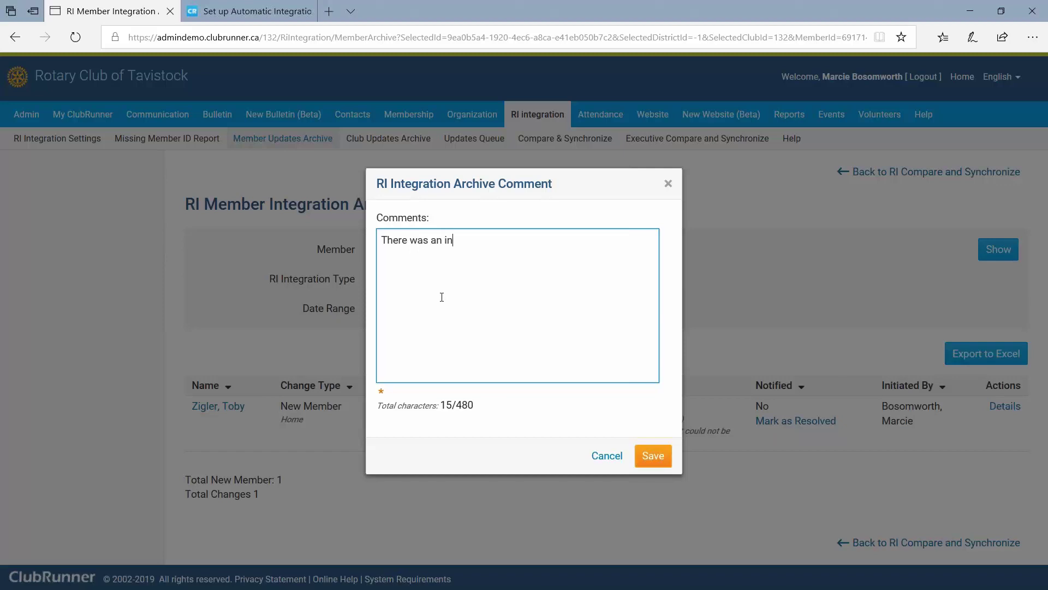
pyautogui.write('itial issue, it has been rso')
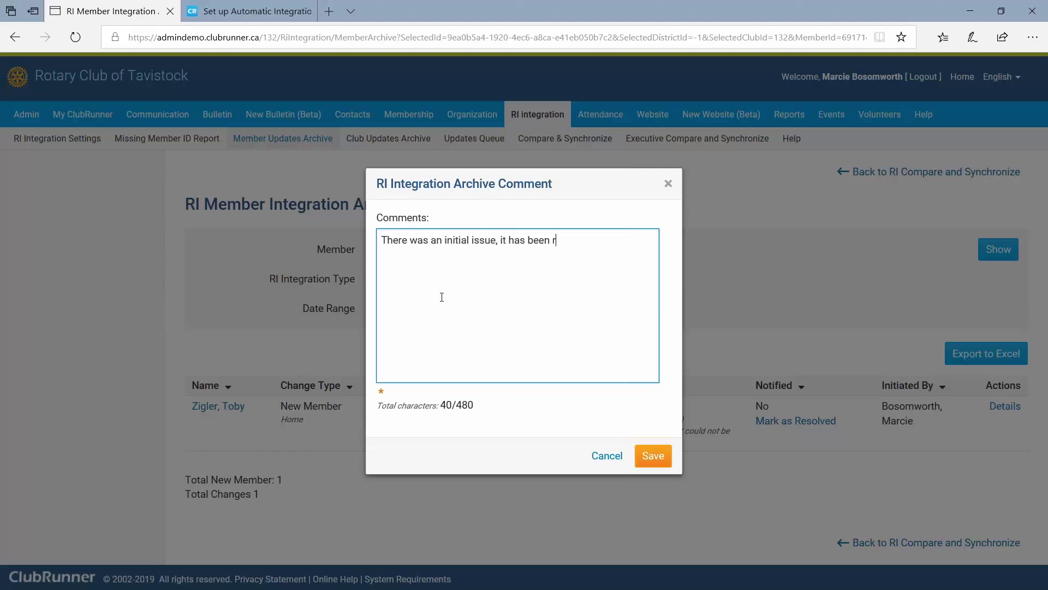
pyautogui.press('BackSpace')
pyautogui.press('BackSpace')
pyautogui.write('esolved, Toby is an active ')
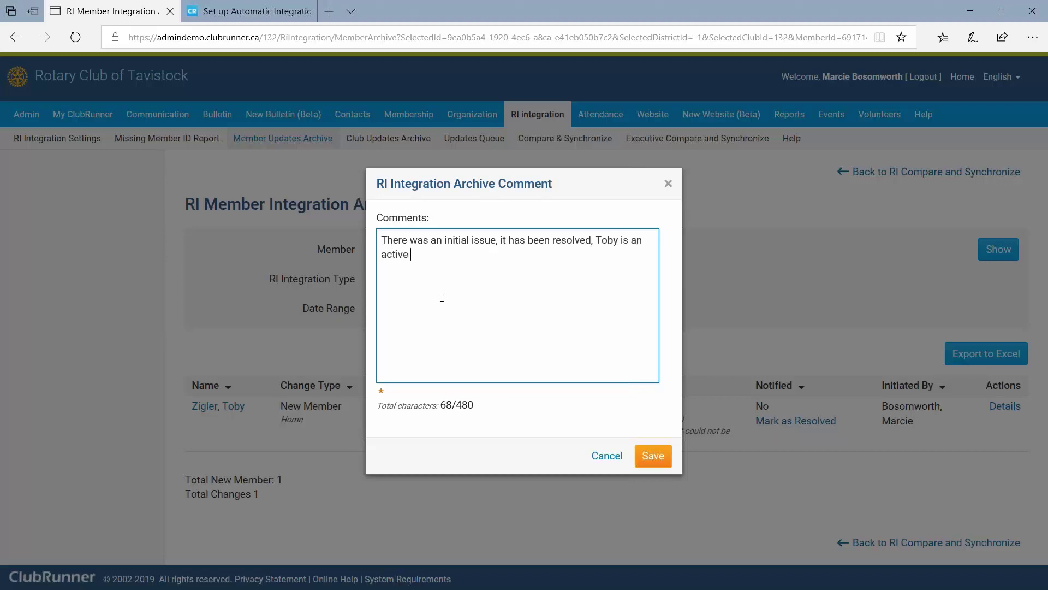
pyautogui.write('member in CR and RI.')
# Undo the accidental replacement edits to restore the full resolution comment, then save it.
pyautogui.moveTo(510, 255); pyautogui.dragTo(375, 241)
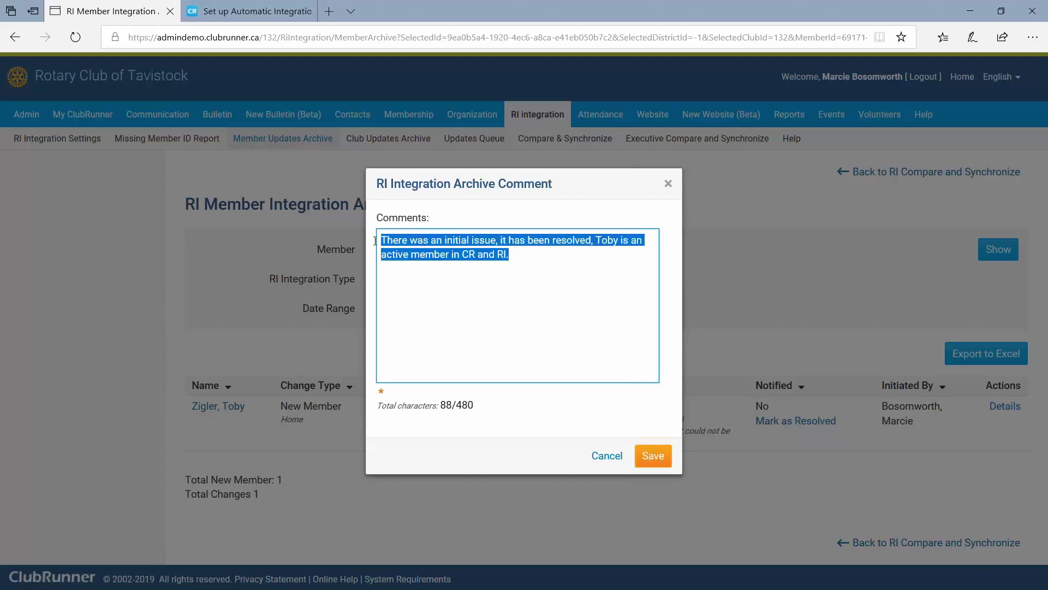
pyautogui.click(603, 260)
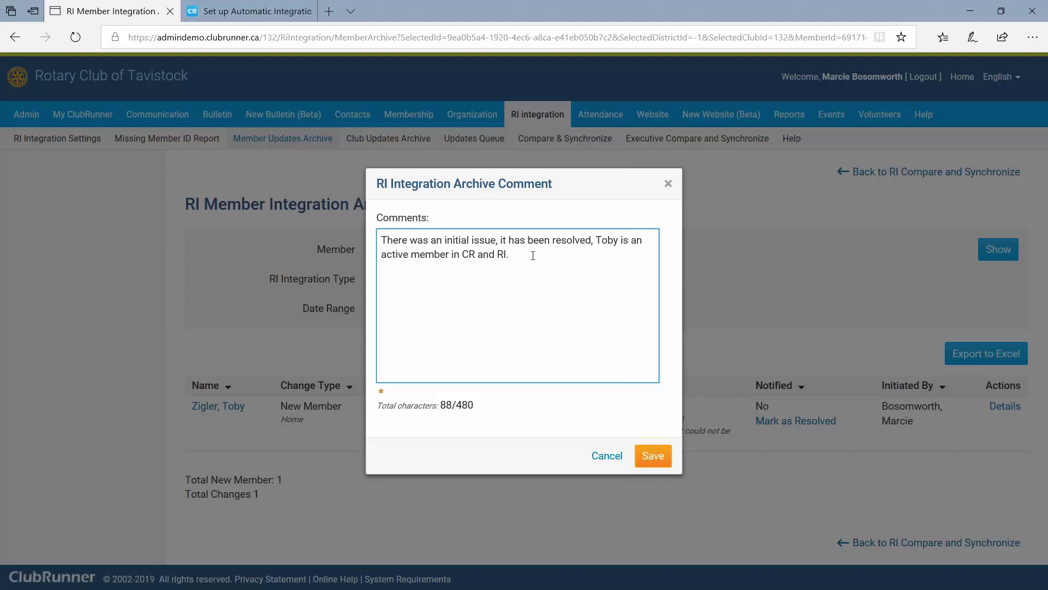
pyautogui.moveTo(524, 256); pyautogui.dragTo(368, 243)
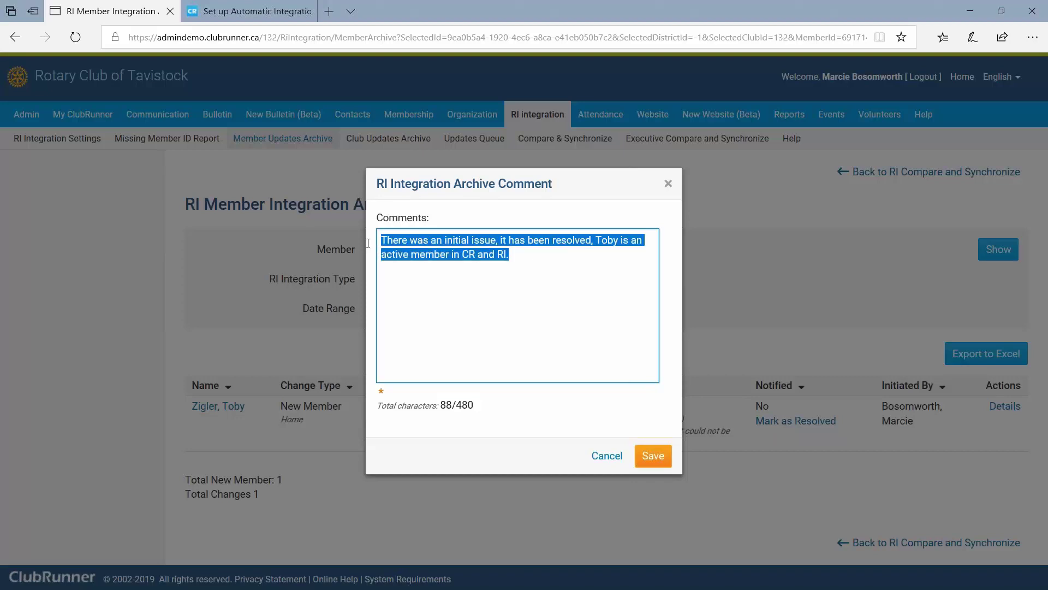
pyautogui.write('Resolved.')
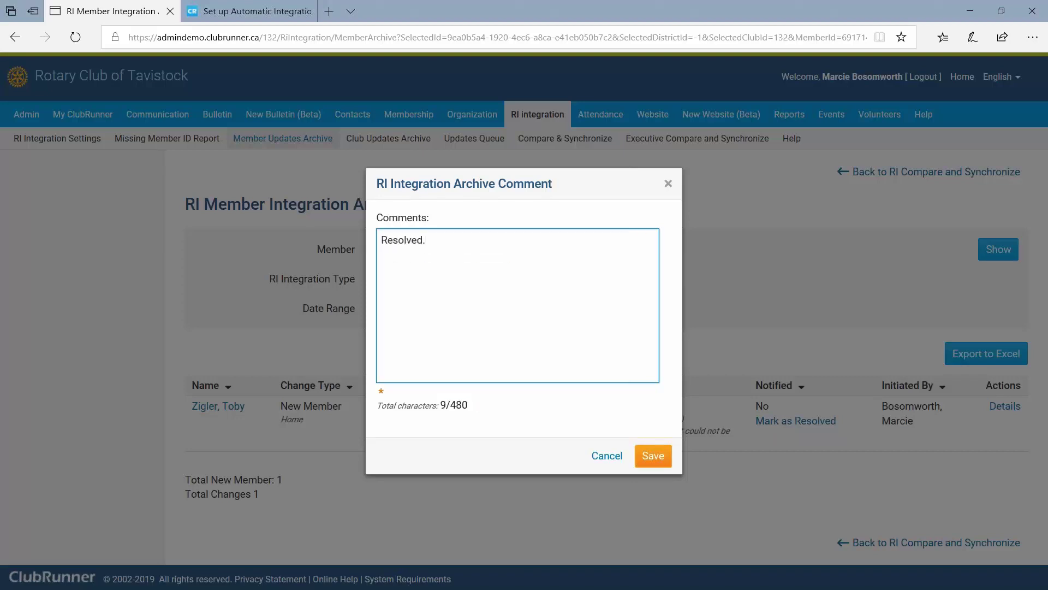
pyautogui.press('BackSpace')
pyautogui.press('BackSpace')
pyautogui.press('BackSpace')
pyautogui.press('BackSpace')
pyautogui.press('BackSpace')
pyautogui.press('BackSpace')
pyautogui.hotkey('ctrl', 'z')
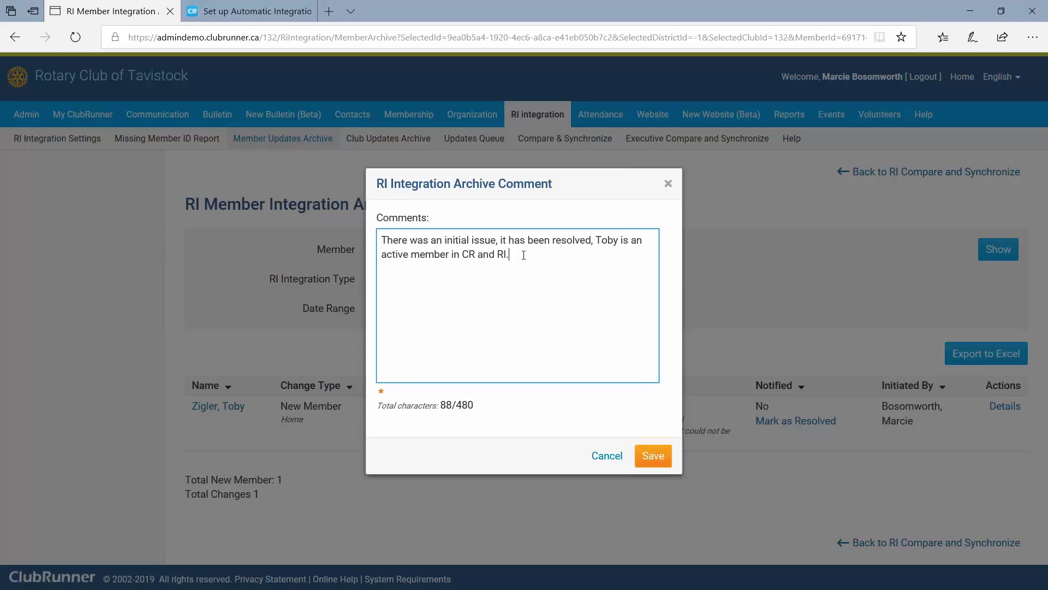
pyautogui.hotkey('ctrl', 'a')
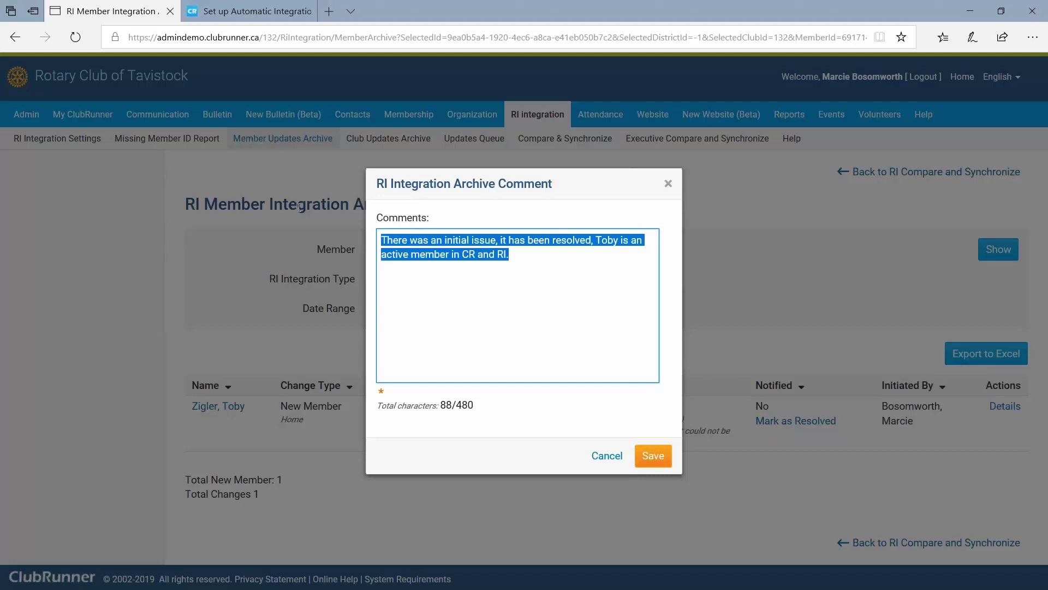
pyautogui.write('Resolvee')
pyautogui.press('BackSpace')
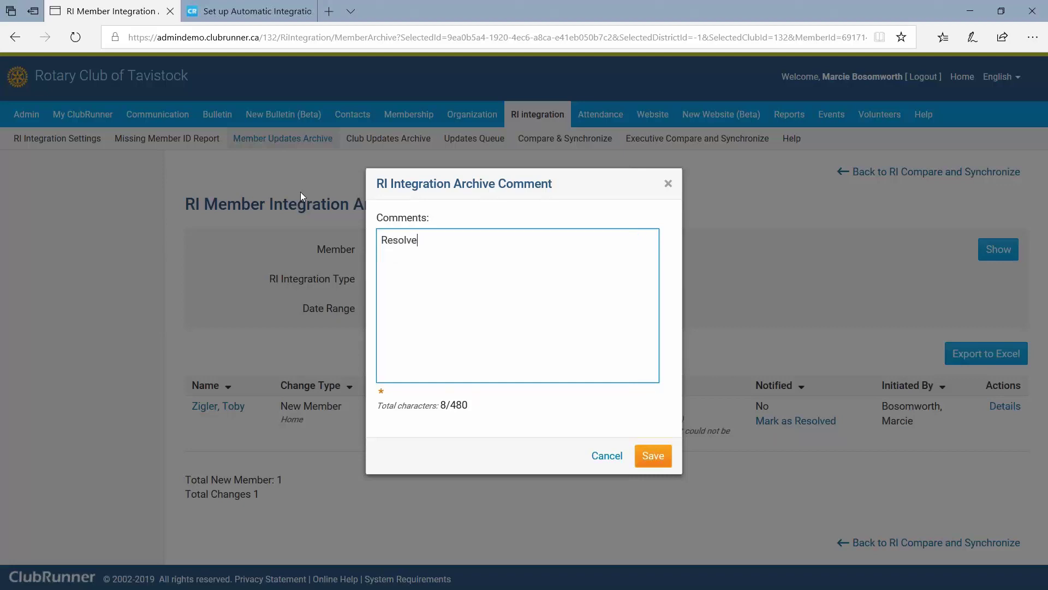
pyautogui.hotkey('ctrl', 'a')
pyautogui.press('BackSpace')
pyautogui.hotkey('ctrl', 'z')
pyautogui.press('BackSpace')
pyautogui.press('BackSpace')
pyautogui.press('BackSpace')
pyautogui.press('BackSpace')
pyautogui.press('BackSpace')
pyautogui.press('BackSpace')
pyautogui.hotkey('ctrl', 'z')
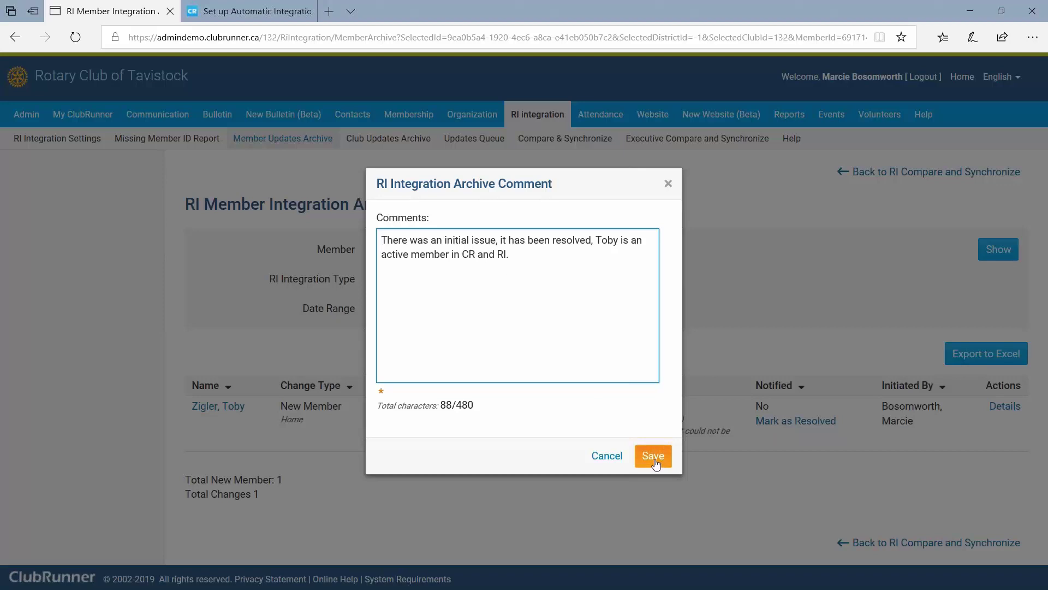
pyautogui.click(654, 456)
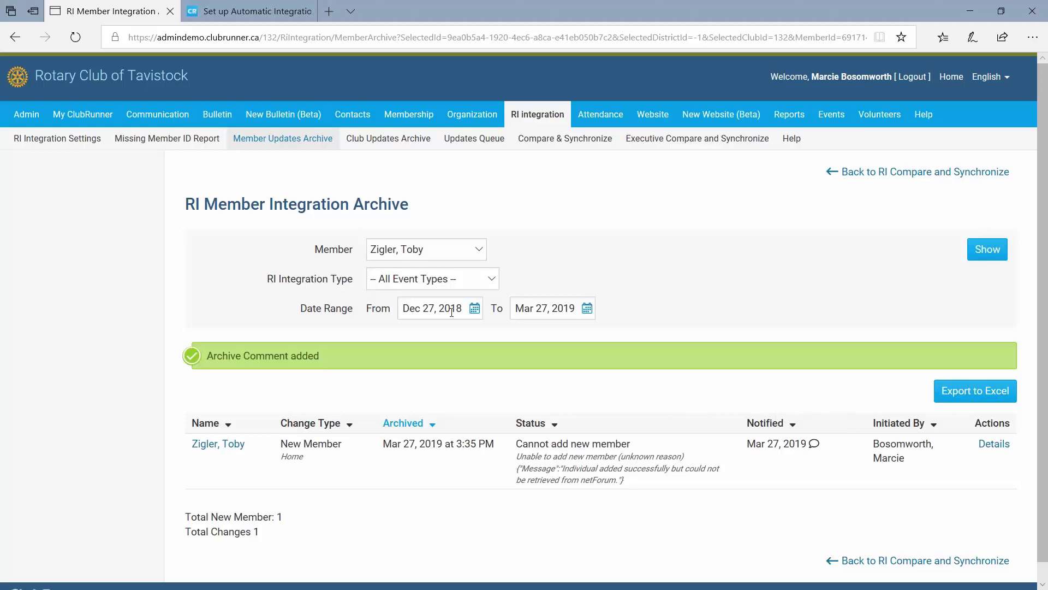
# Switch the Member filter to '-- All Members --' and refresh the archive list.
pyautogui.click(426, 252)
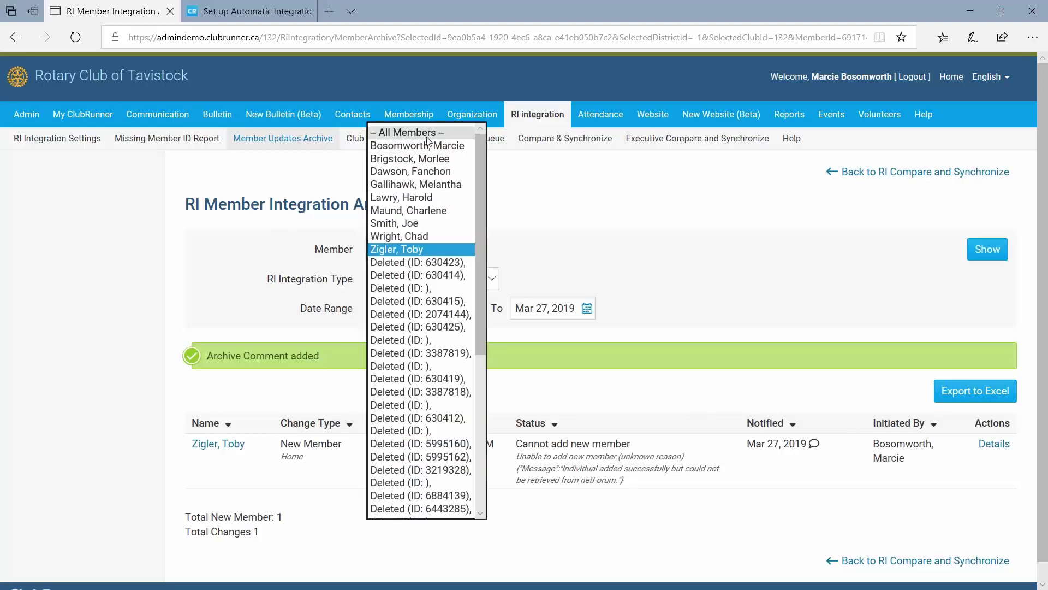
pyautogui.click(410, 132)
pyautogui.click(986, 249)
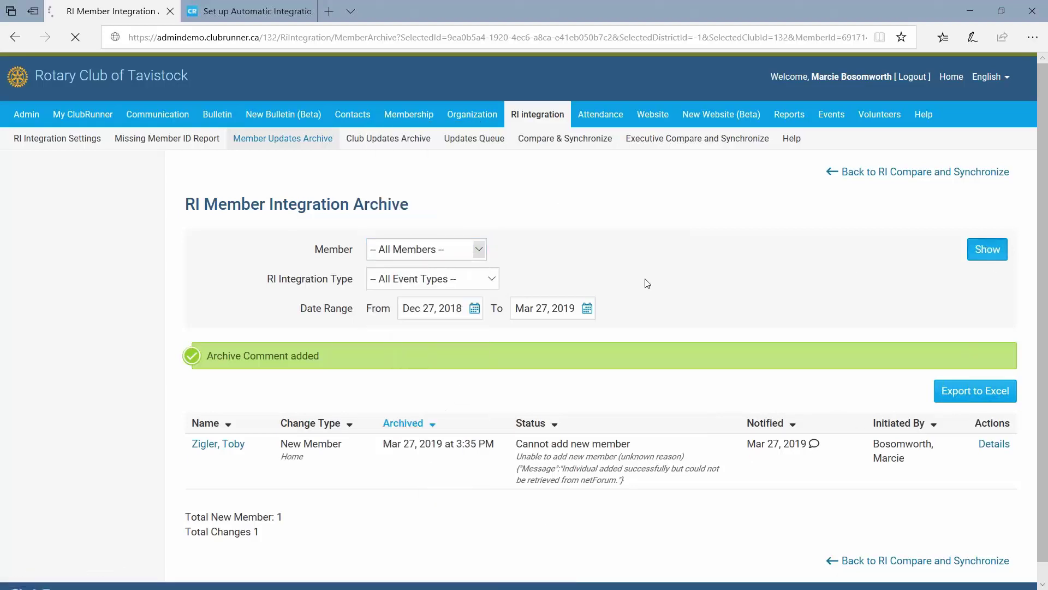
pyautogui.scroll(-1, 779, 352)
pyautogui.scroll(-1, 779, 353)
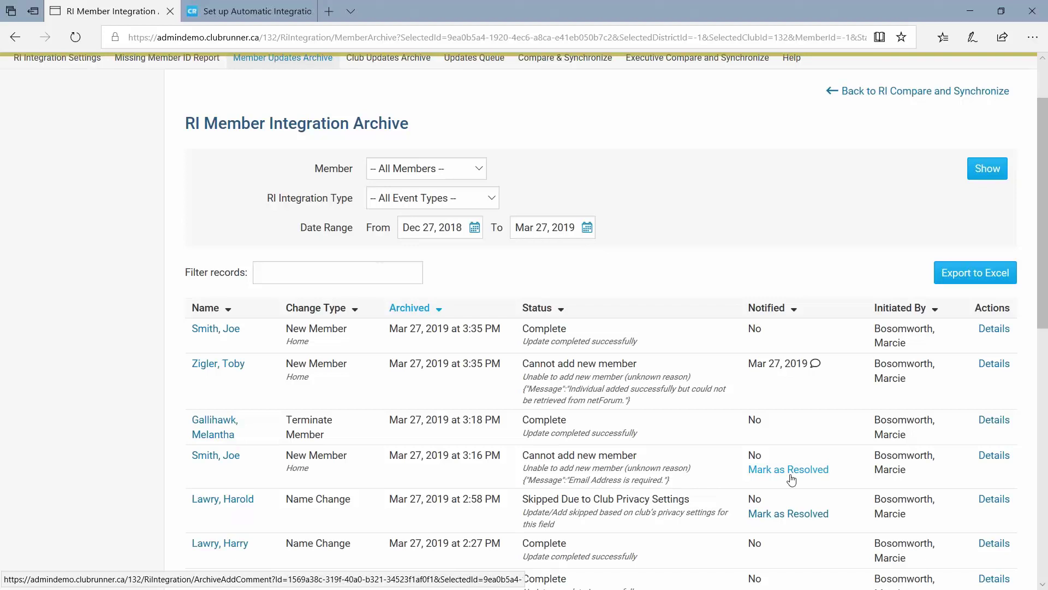
pyautogui.scroll(2, 699, 475)
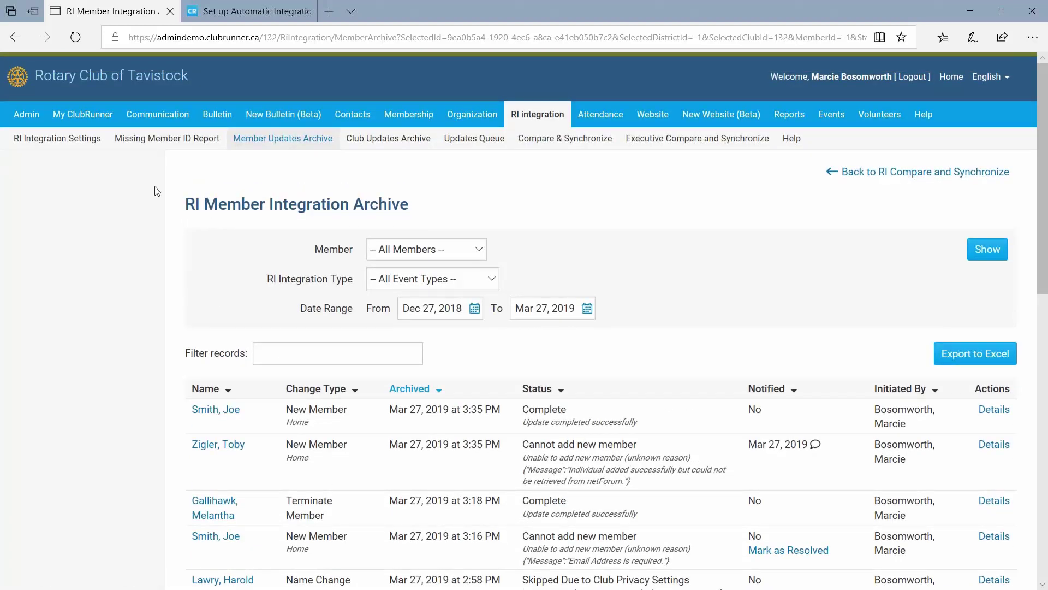
pyautogui.click(64, 144)
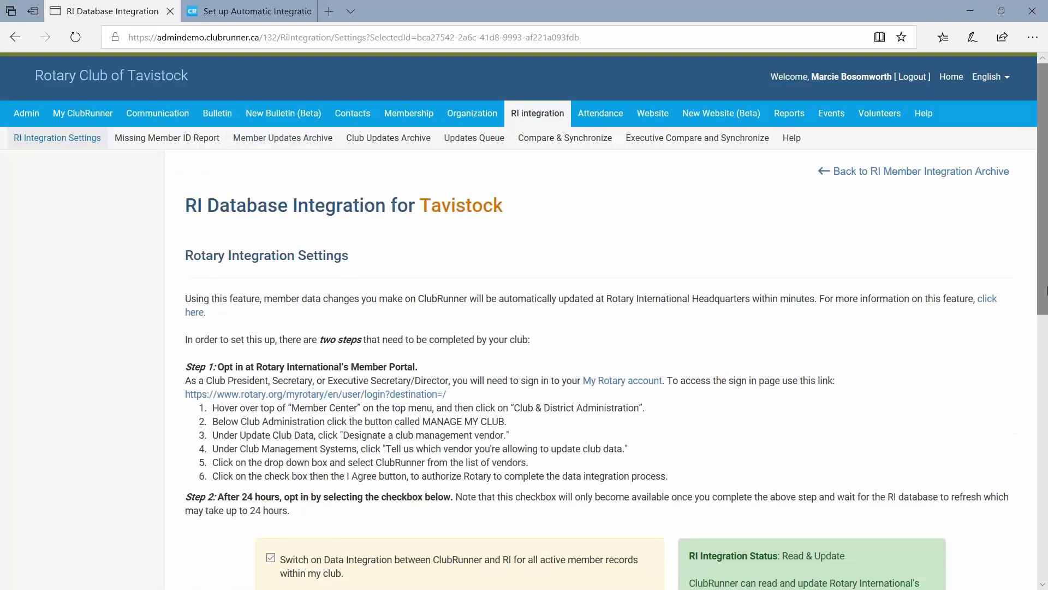
pyautogui.moveTo(1038, 272); pyautogui.dragTo(1038, 507)
pyautogui.moveTo(301, 452); pyautogui.dragTo(426, 450)
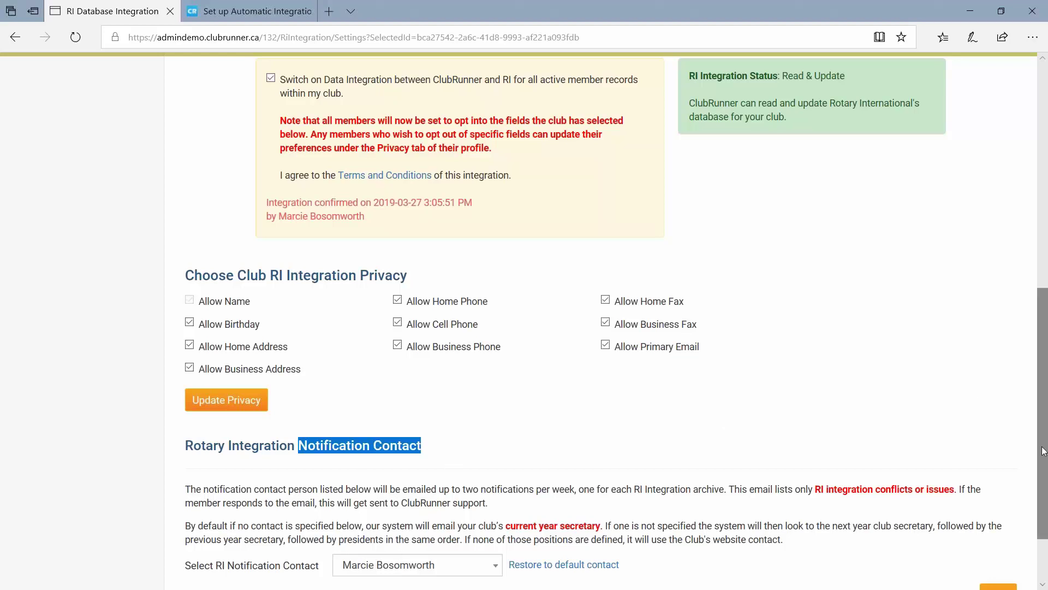
pyautogui.scroll(10, 404, 201)
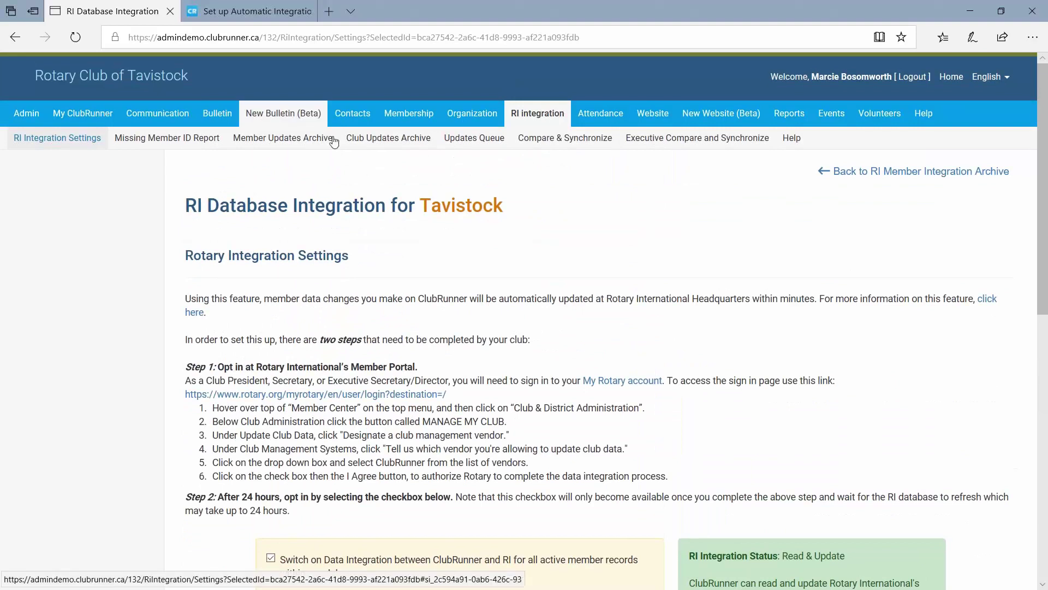
pyautogui.click(289, 140)
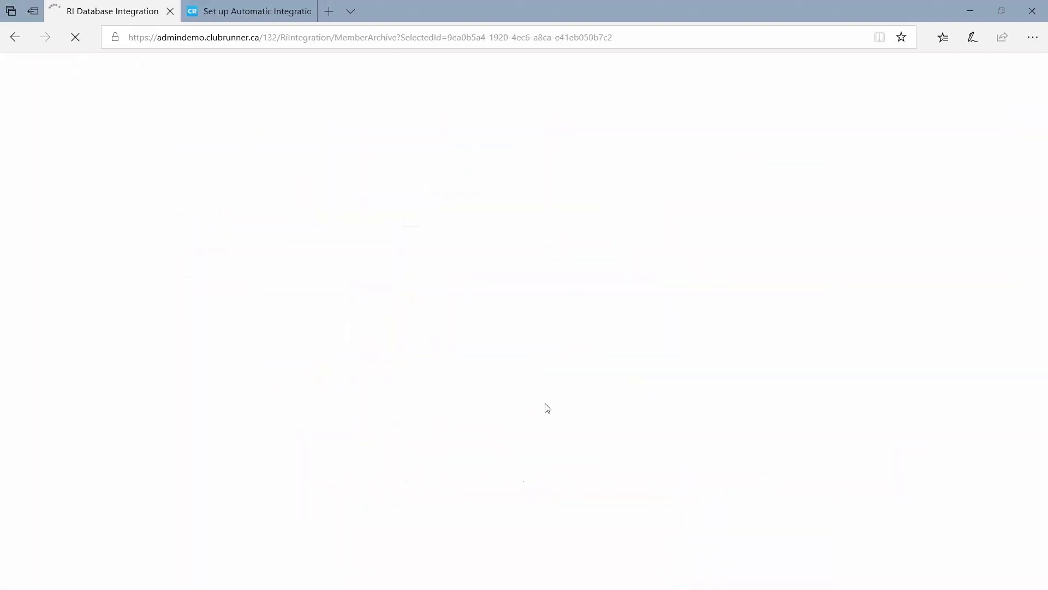
pyautogui.scroll(-2, 628, 426)
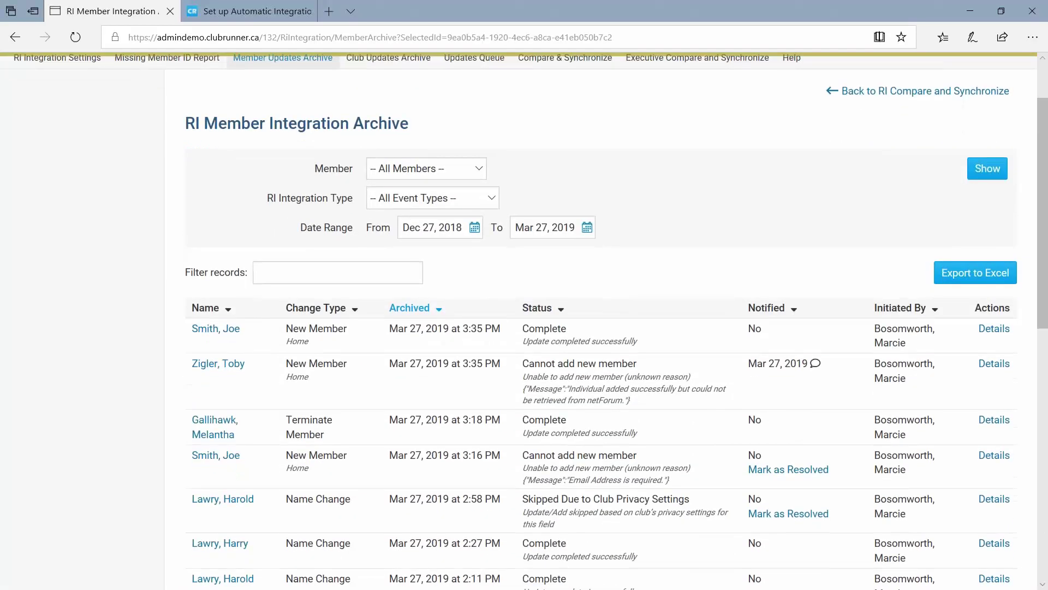
pyautogui.moveTo(240, 456); pyautogui.dragTo(192, 456)
pyautogui.scroll(-2, 191, 457)
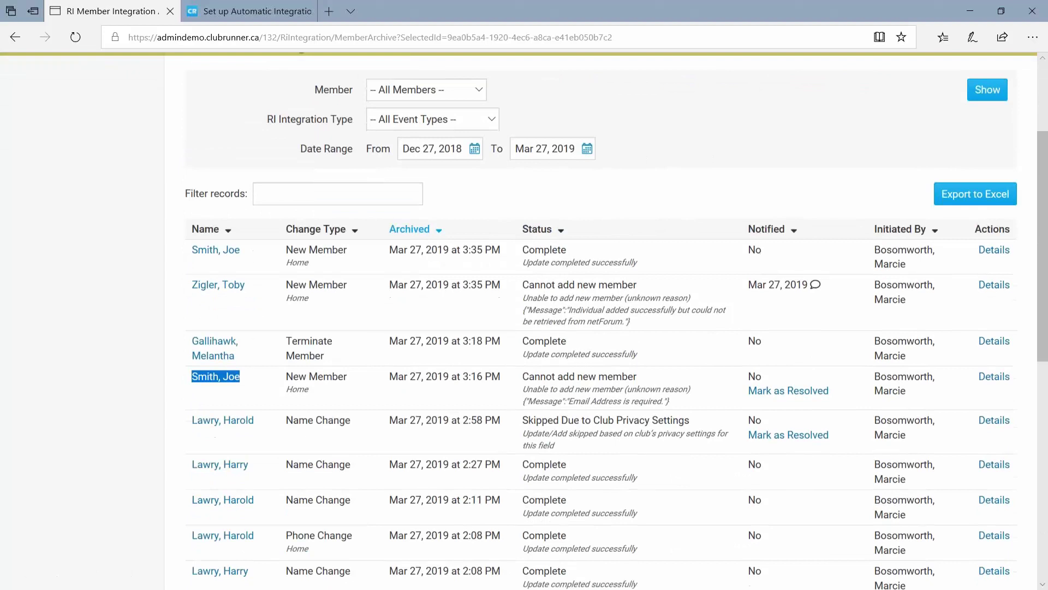
pyautogui.moveTo(264, 423); pyautogui.dragTo(181, 424)
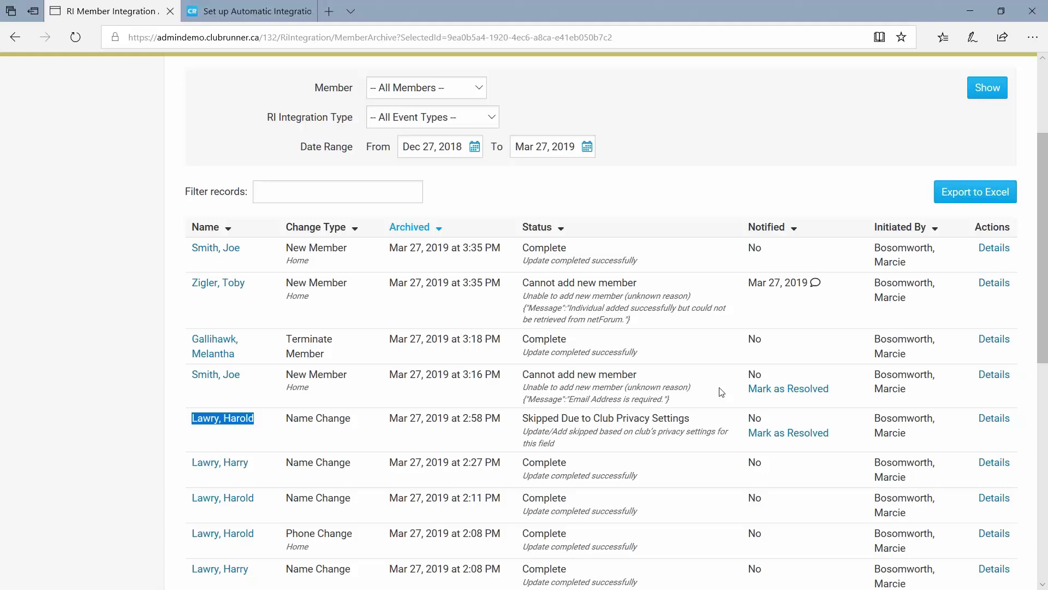
pyautogui.click(173, 421)
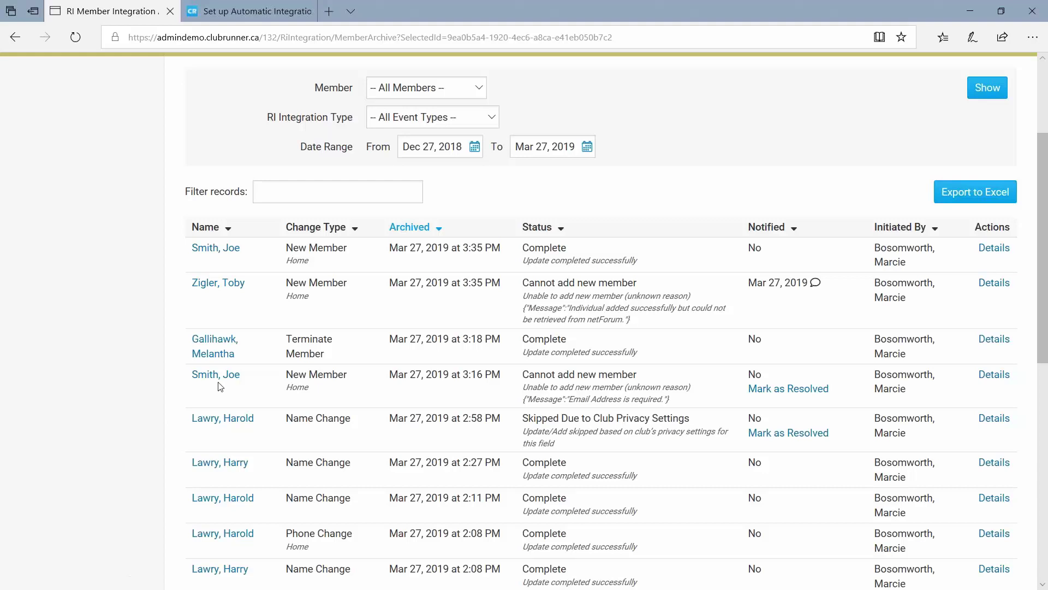
pyautogui.scroll(-2, 224, 382)
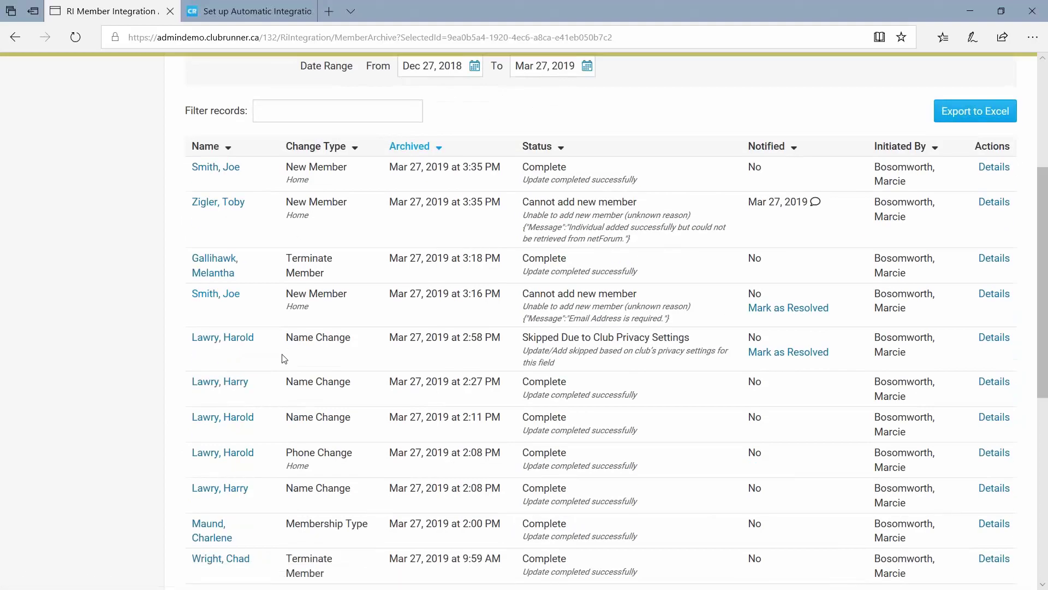
pyautogui.moveTo(191, 295); pyautogui.dragTo(242, 295)
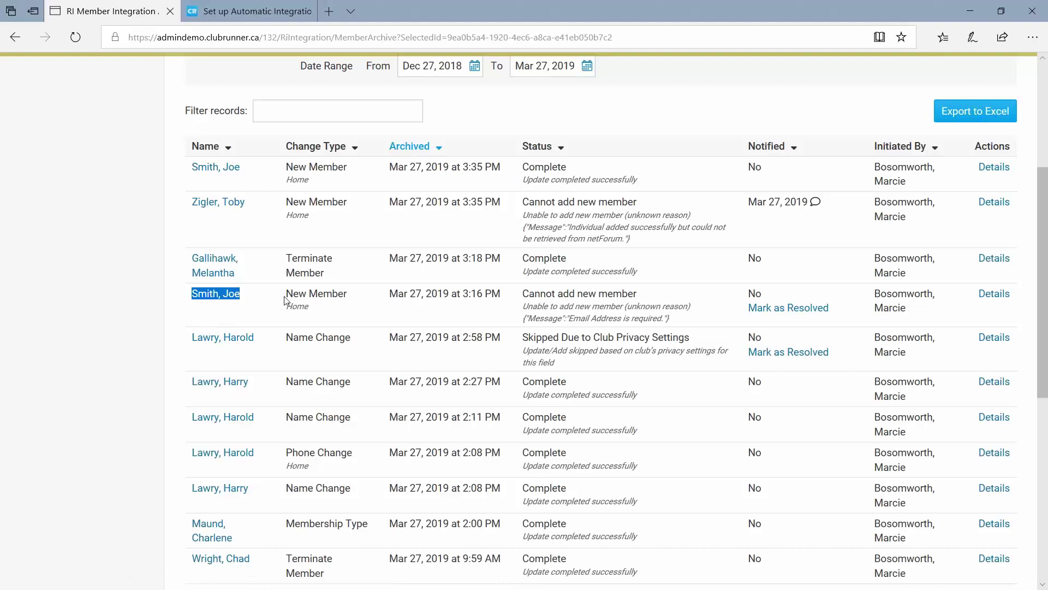
pyautogui.moveTo(285, 295); pyautogui.dragTo(348, 297)
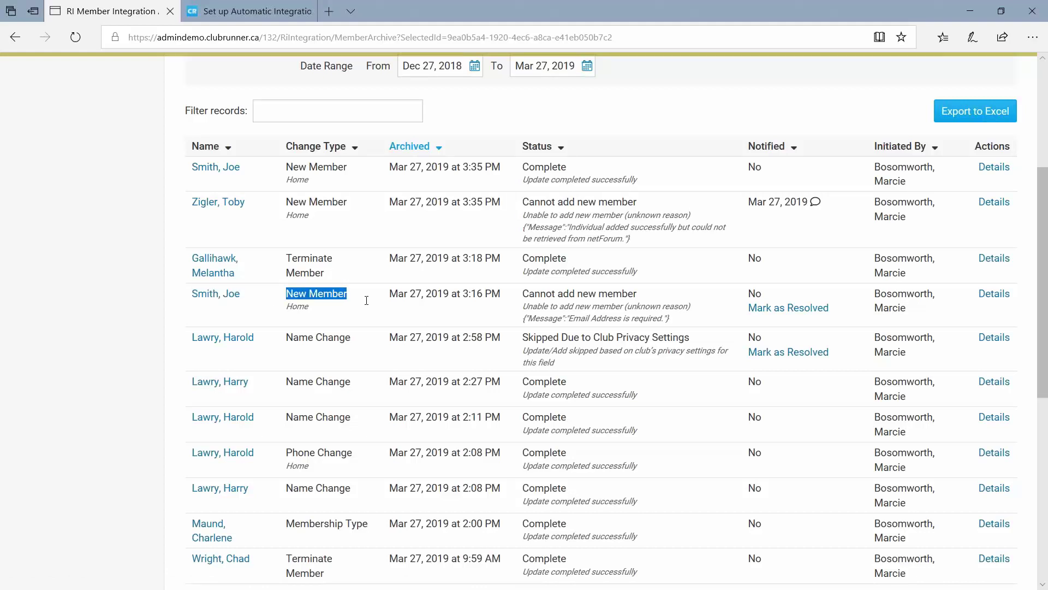
pyautogui.hotkey('alt', 'Tab')
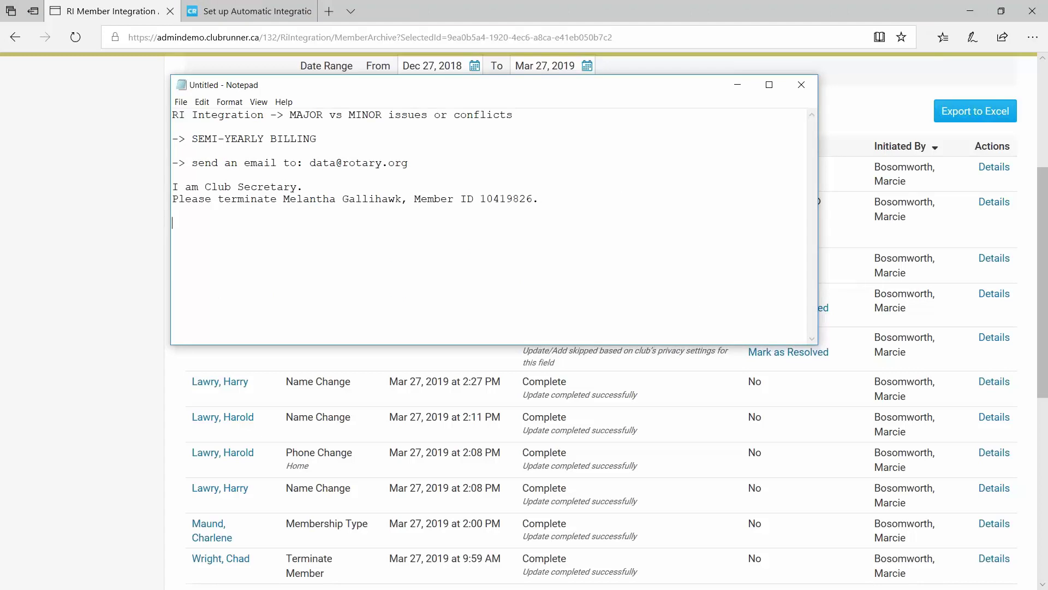
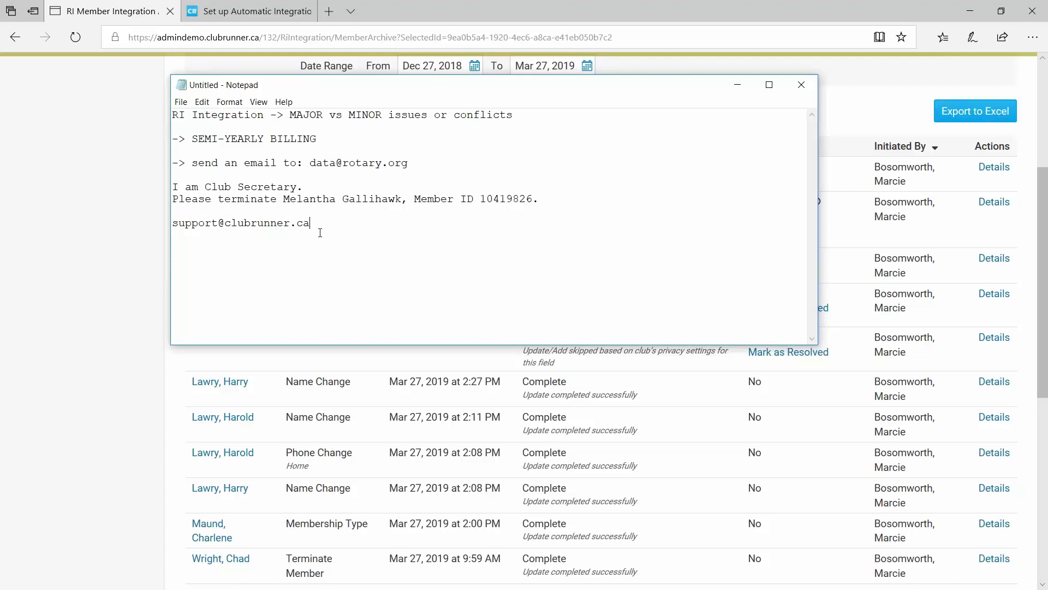
# Add ClubRunner's support e-mail address to the Notepad notes, move the window lower, and return to the browser.
pyautogui.hotkey('ctrl', 'shift', 'Left')
pyautogui.hotkey('ctrl', 'shift', 'Left')
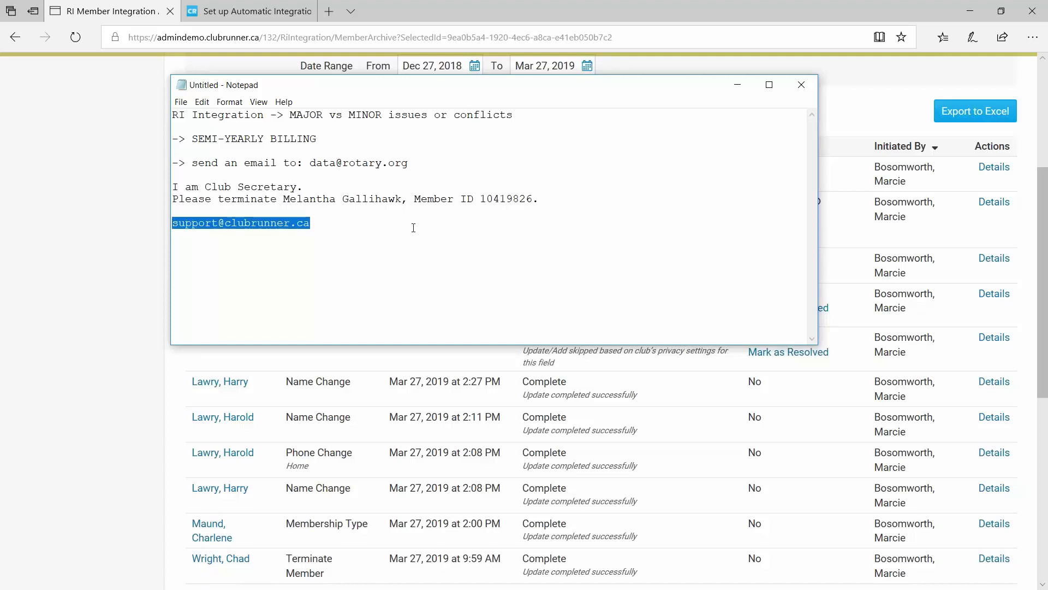
pyautogui.moveTo(492, 122); pyautogui.dragTo(550, 279)
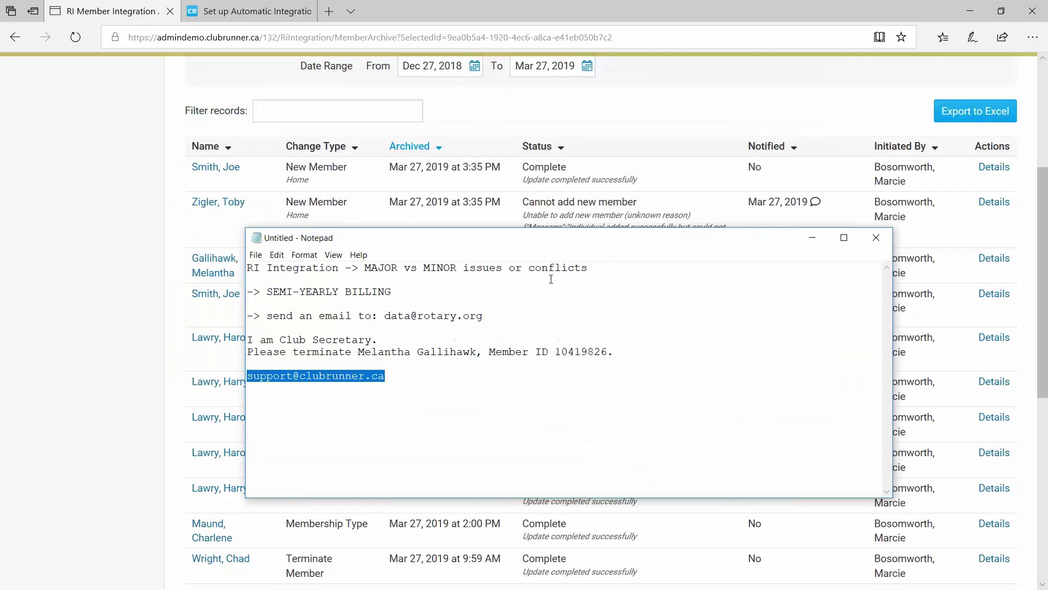
pyautogui.click(45, 340)
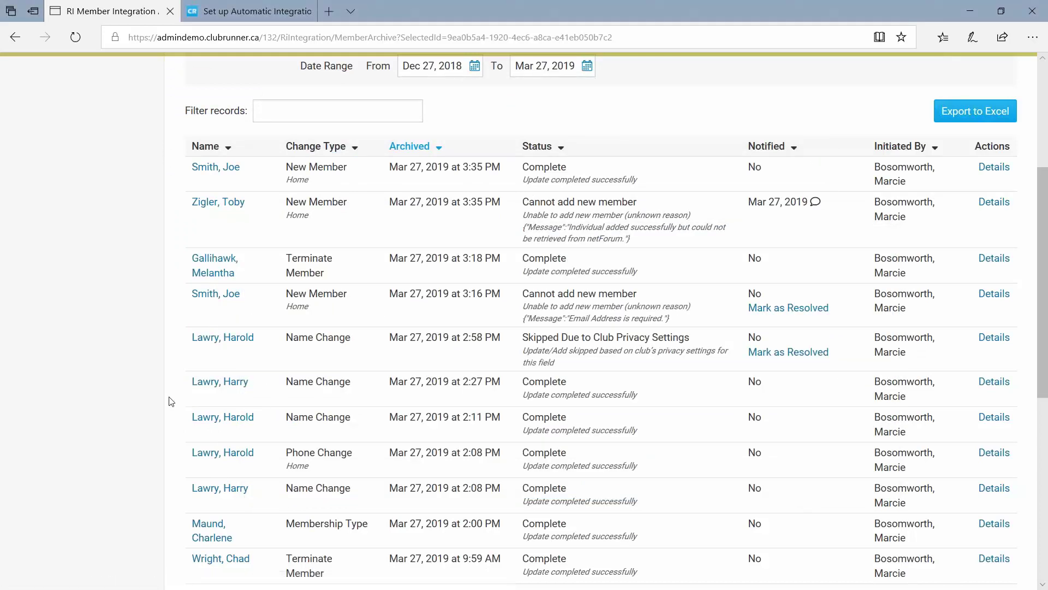
# Open the RI Club Executive Compare and Synchronize page for Tavistock (4714).
pyautogui.scroll(-1, 171, 401)
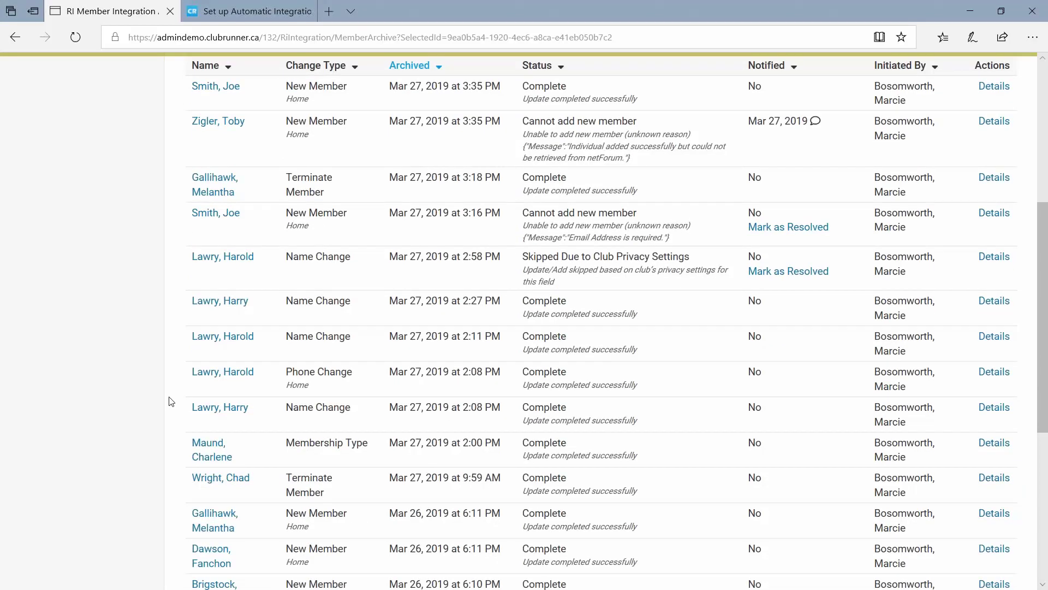
pyautogui.scroll(5, 201, 389)
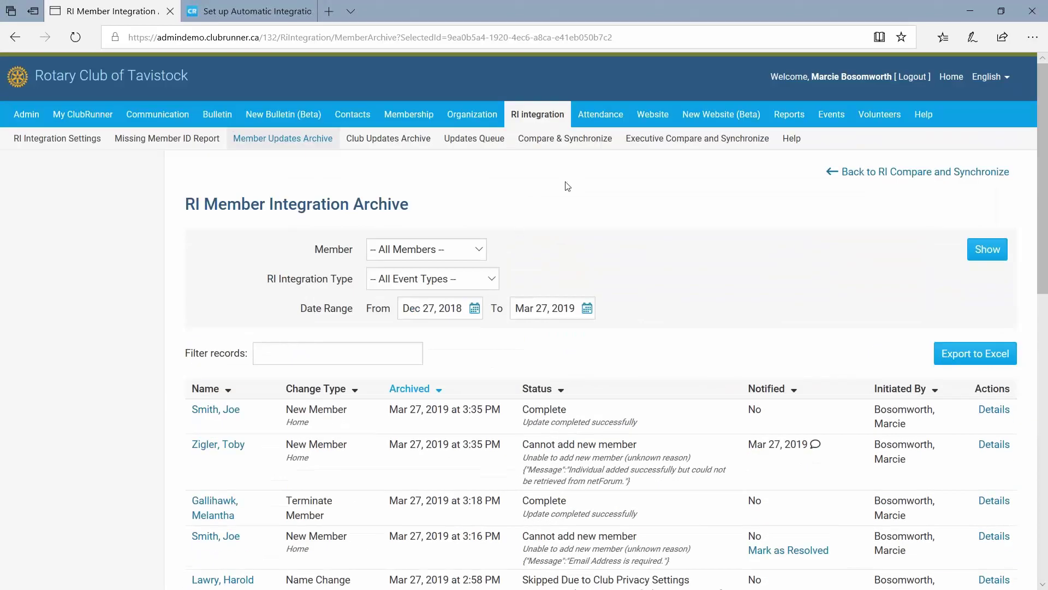
pyautogui.scroll(-5, 407, 373)
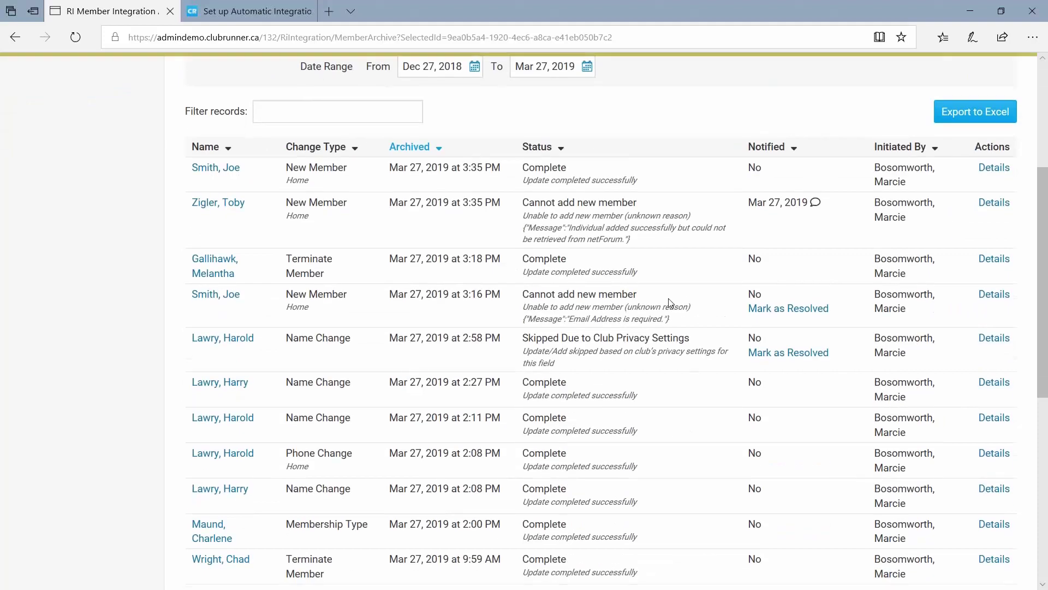
pyautogui.scroll(5, 668, 298)
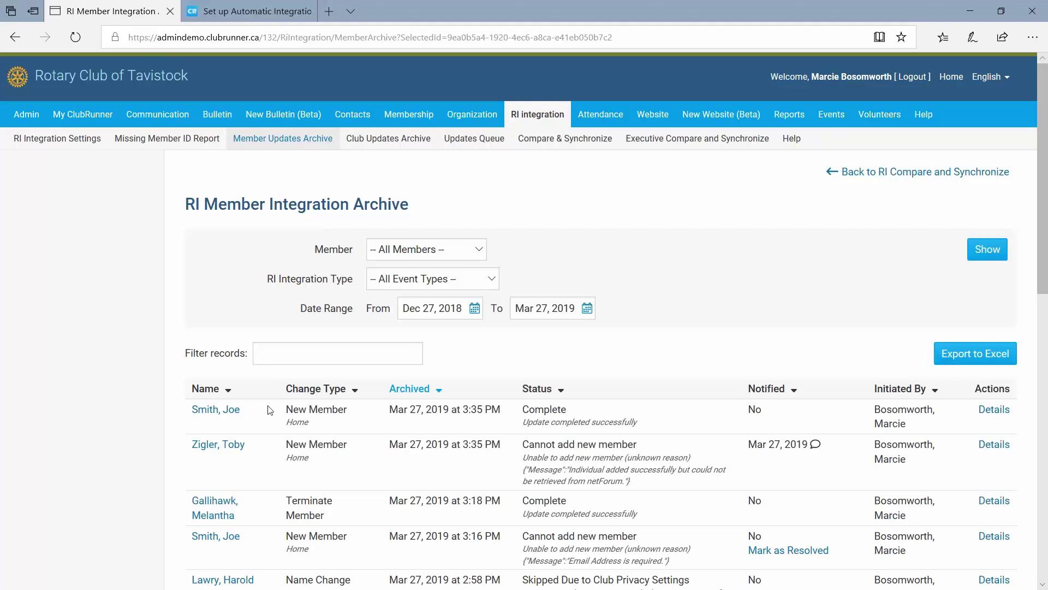
pyautogui.hotkey('alt', 'Tab')
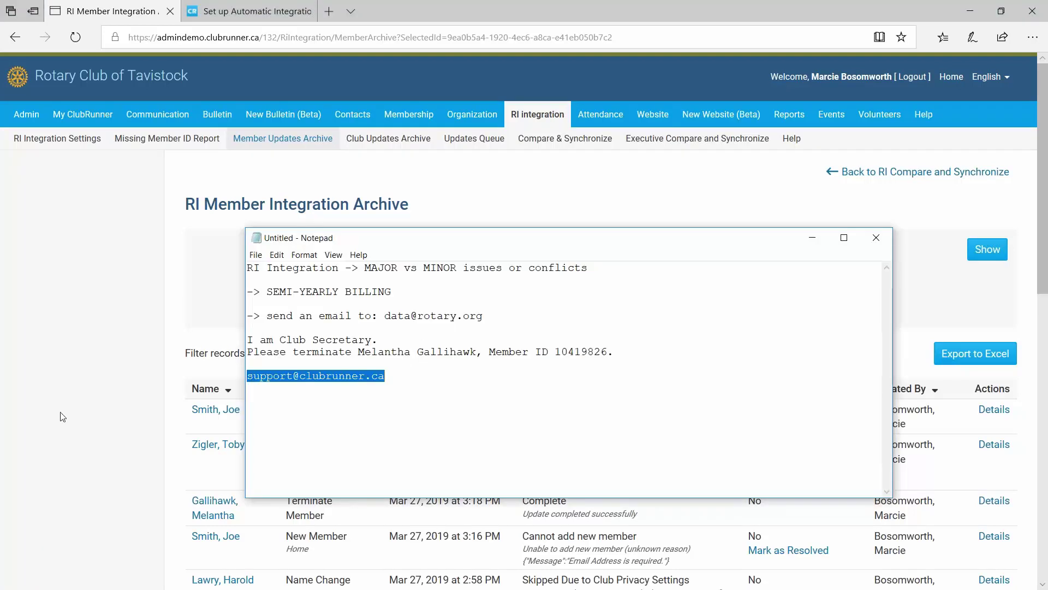
pyautogui.hotkey('alt', 'Tab')
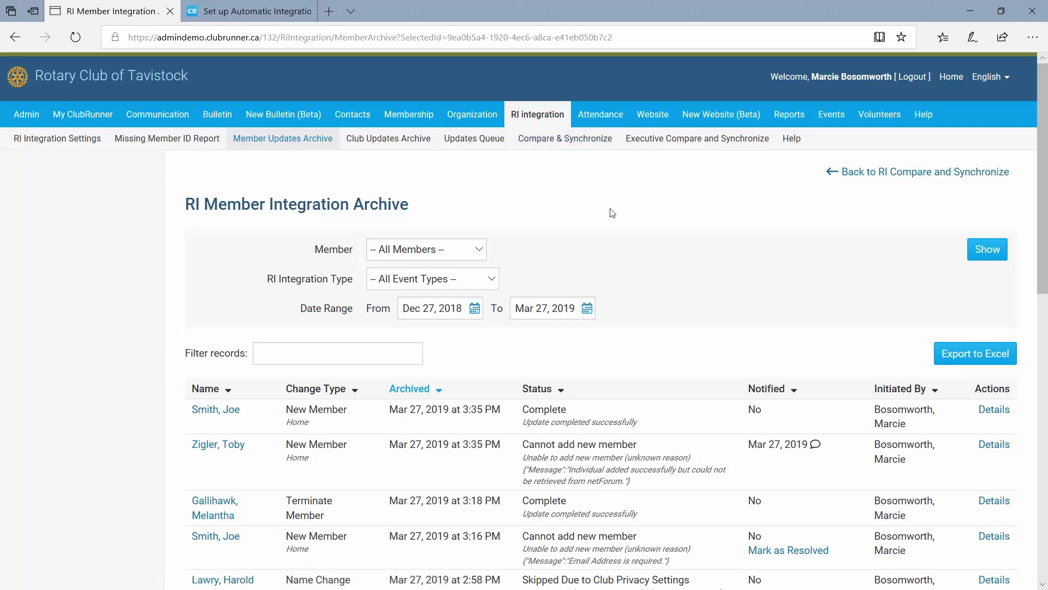
pyautogui.click(693, 142)
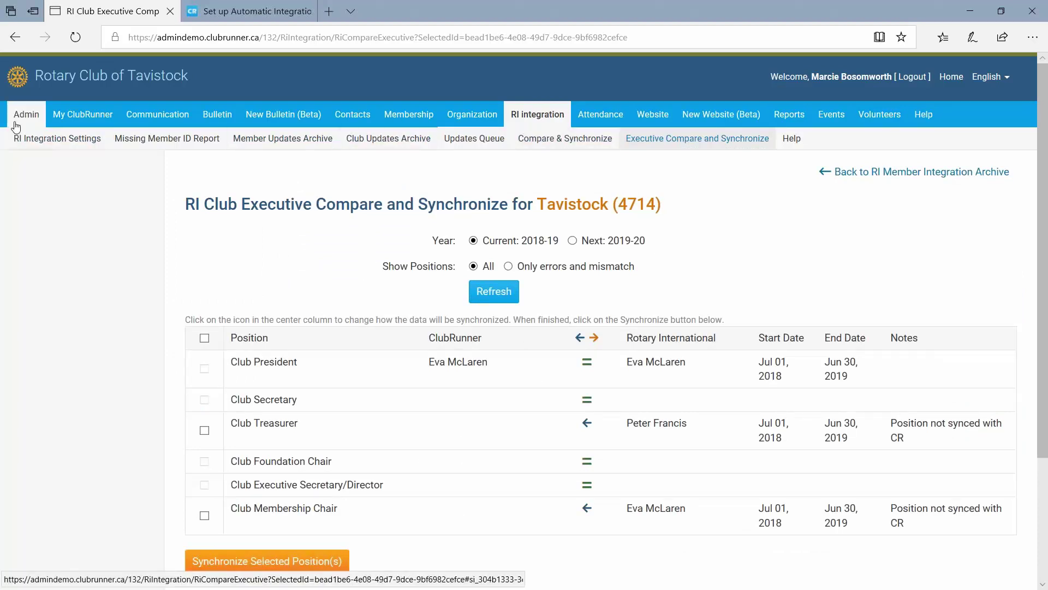
# Reach Executive Compare and Synchronize via the admin area's RI Integration options for Tavistock (4714).
pyautogui.click(26, 138)
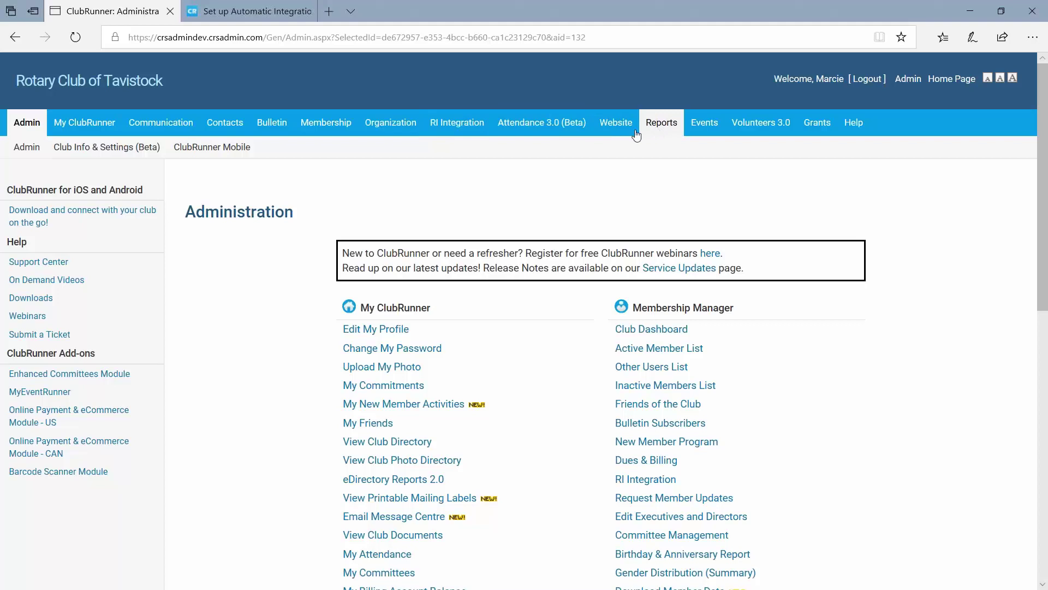
pyautogui.click(485, 128)
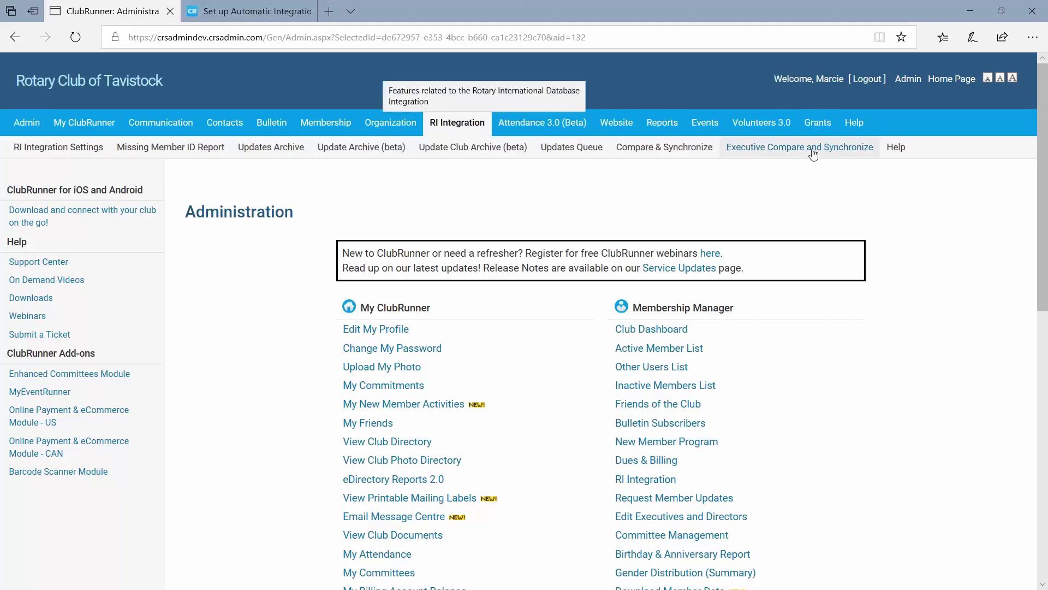
pyautogui.click(831, 145)
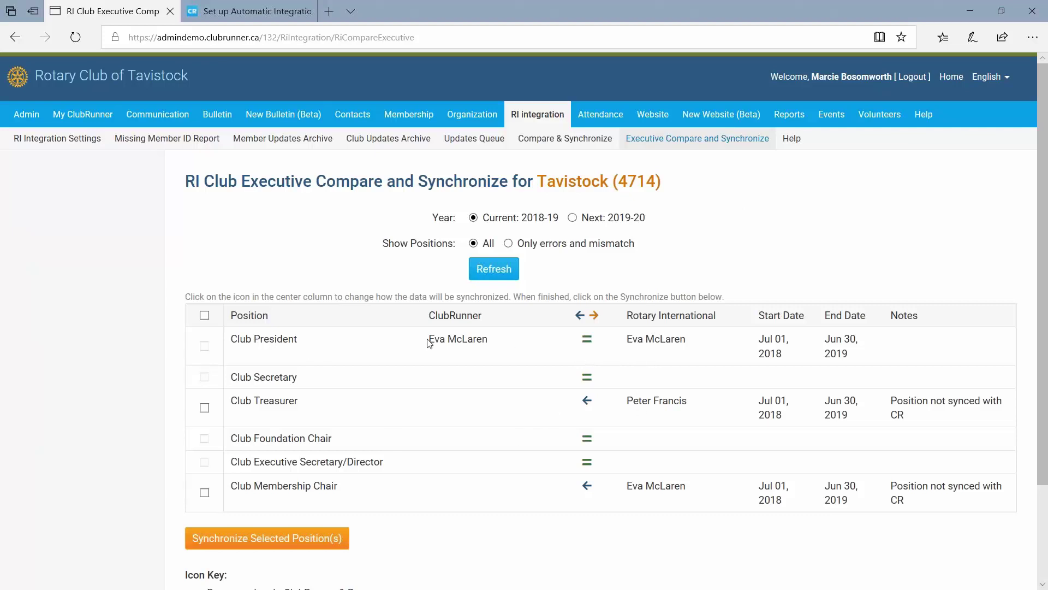
pyautogui.moveTo(429, 343); pyautogui.dragTo(489, 339)
pyautogui.moveTo(627, 339); pyautogui.dragTo(711, 344)
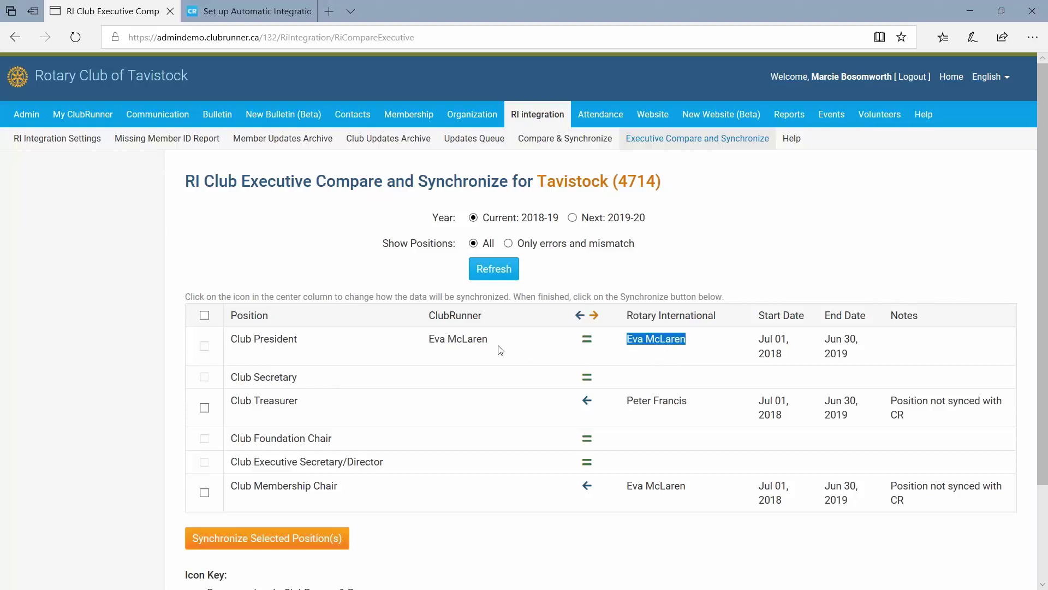
pyautogui.moveTo(500, 350); pyautogui.dragTo(430, 345)
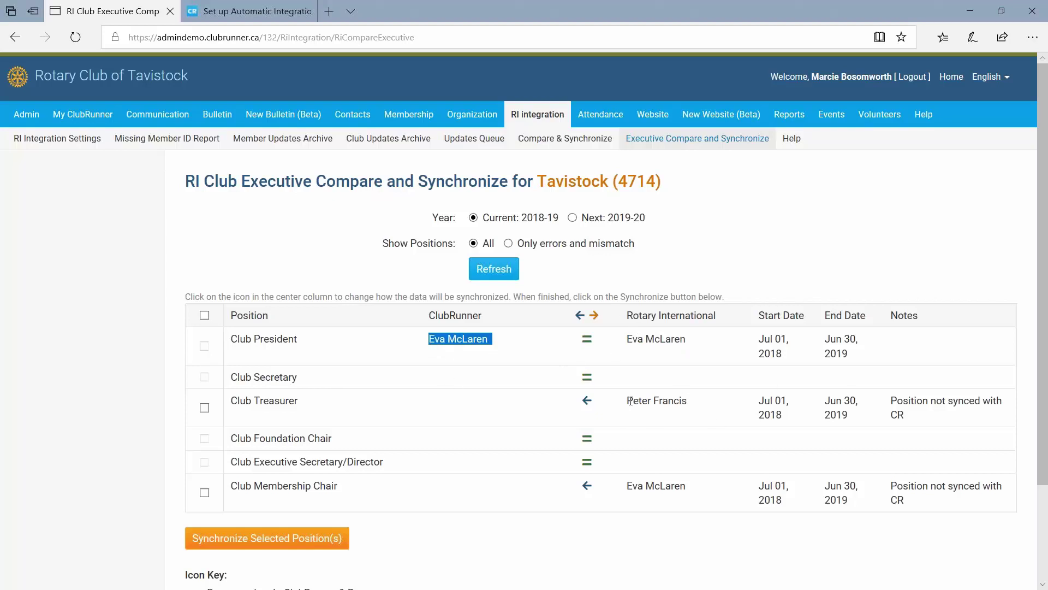
pyautogui.moveTo(628, 401); pyautogui.dragTo(693, 402)
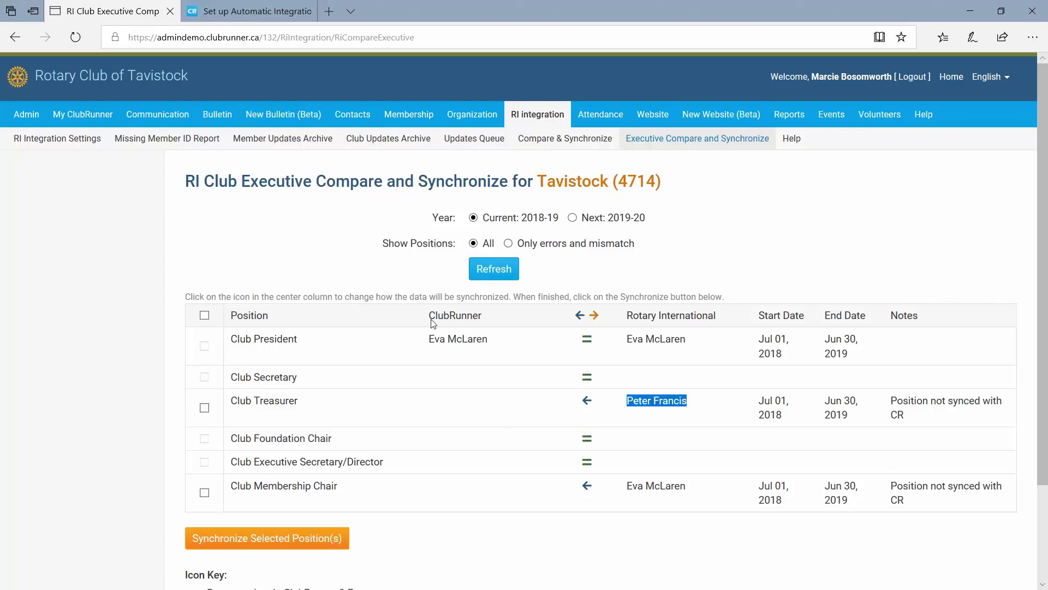
pyautogui.click(479, 396)
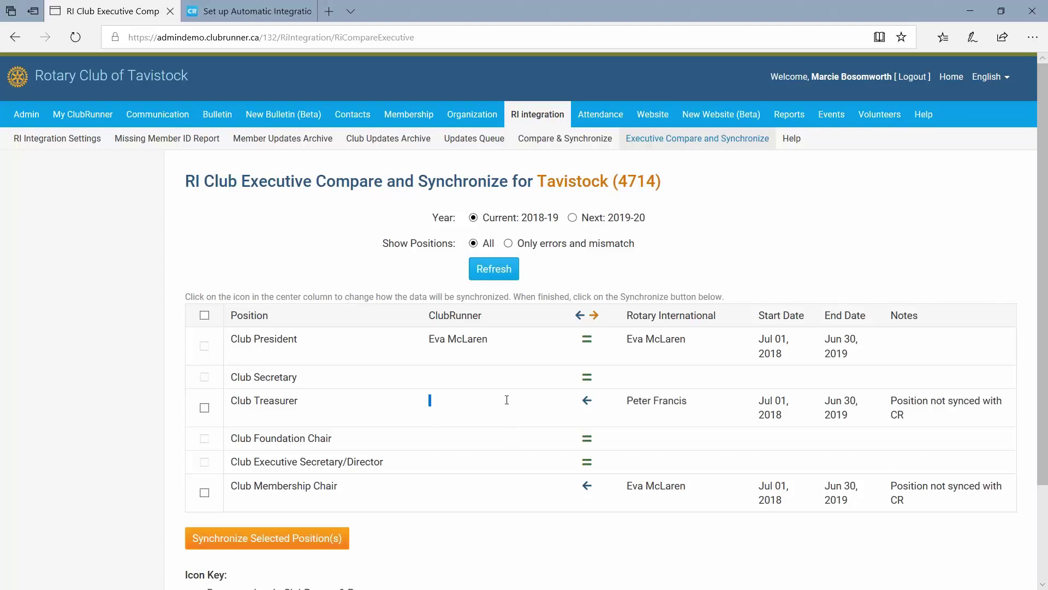
pyautogui.moveTo(626, 401); pyautogui.dragTo(708, 399)
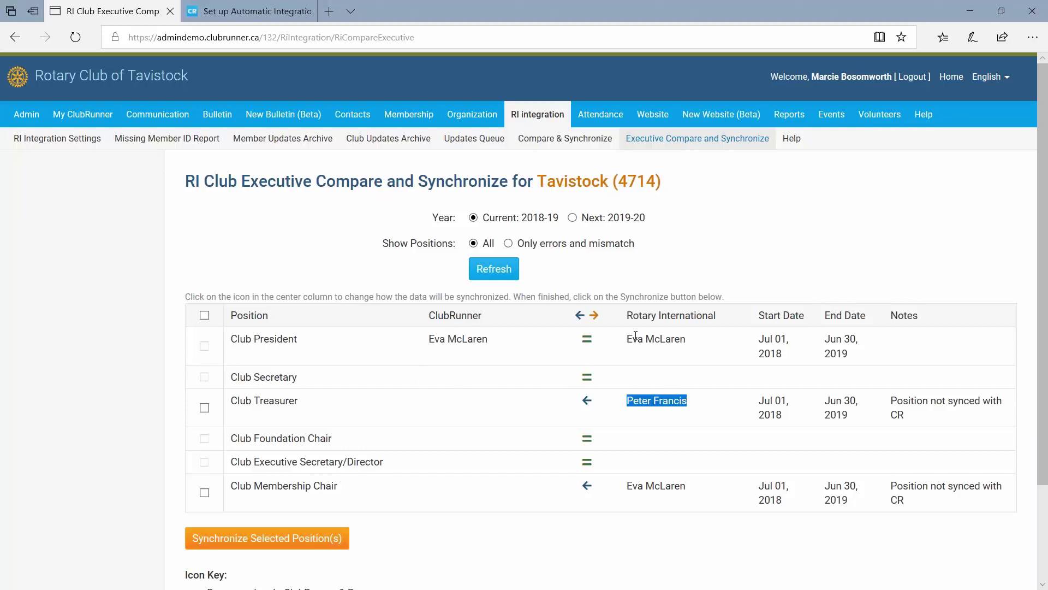
pyautogui.click(655, 404)
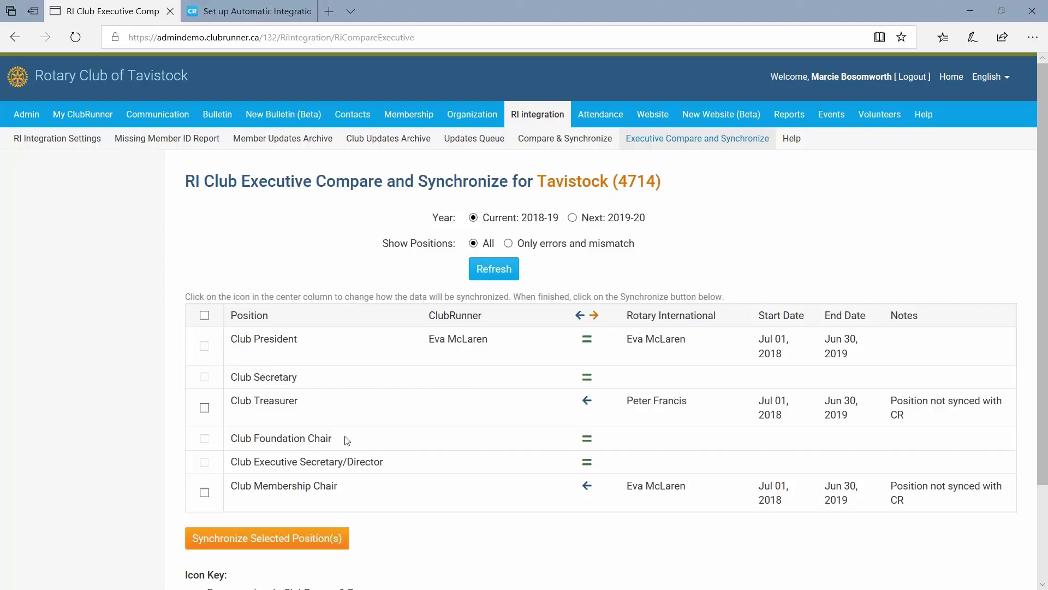
pyautogui.doubleClick(320, 439)
pyautogui.click(388, 404)
pyautogui.moveTo(314, 386); pyautogui.dragTo(229, 384)
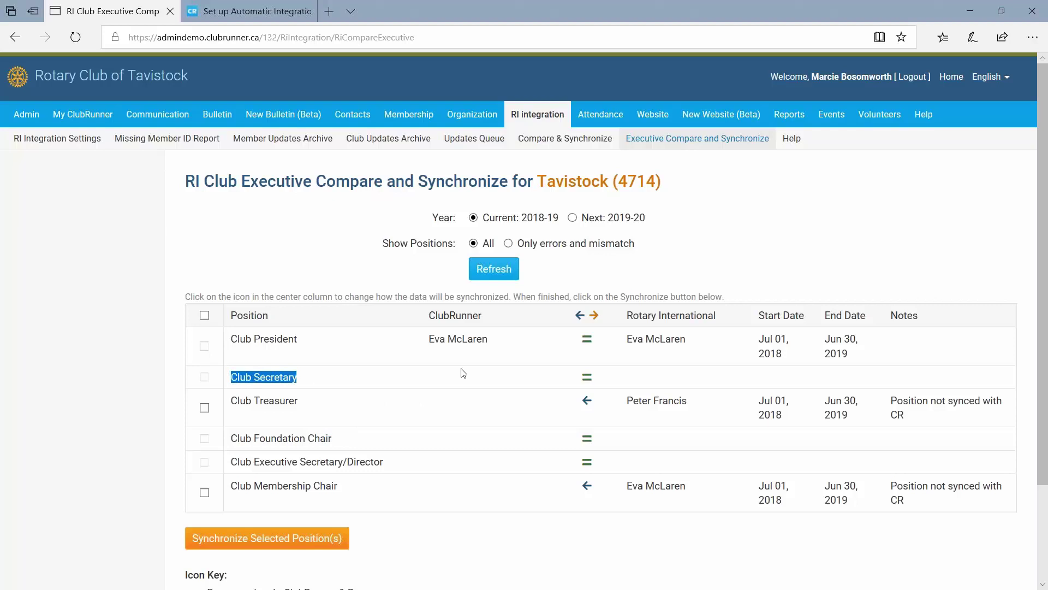
pyautogui.click(454, 376)
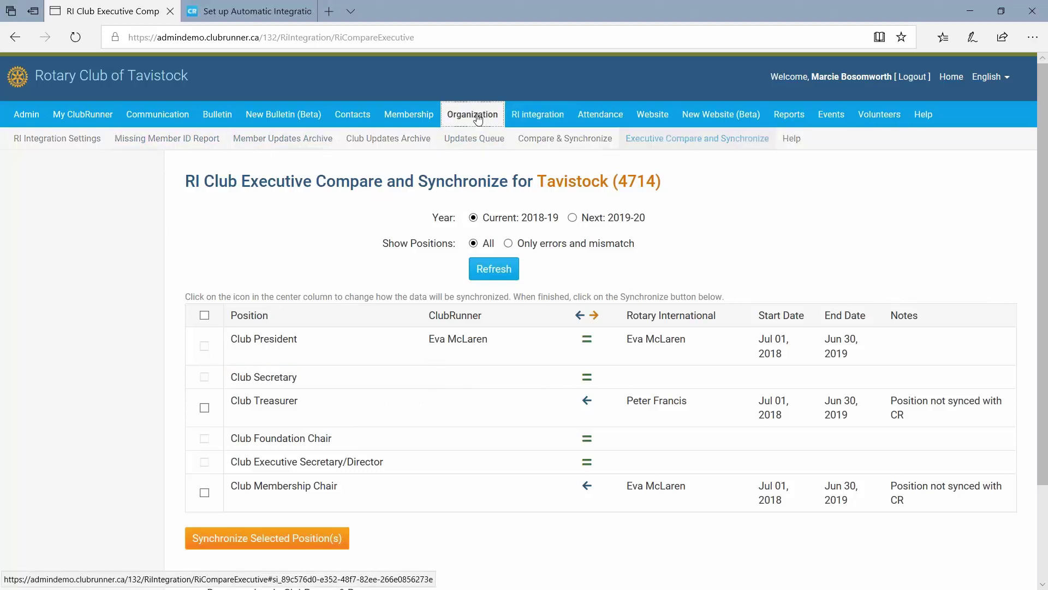
# Start a new position under Executives & Directors and choose Secretary as the position.
pyautogui.moveTo(473, 122)
pyautogui.click(63, 141)
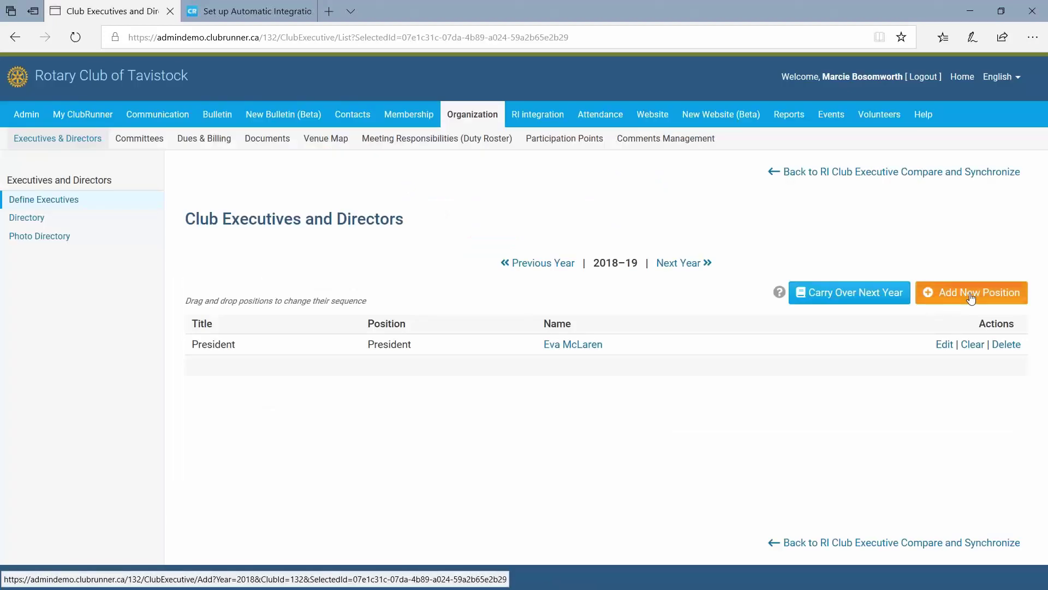
pyautogui.click(971, 293)
pyautogui.click(507, 286)
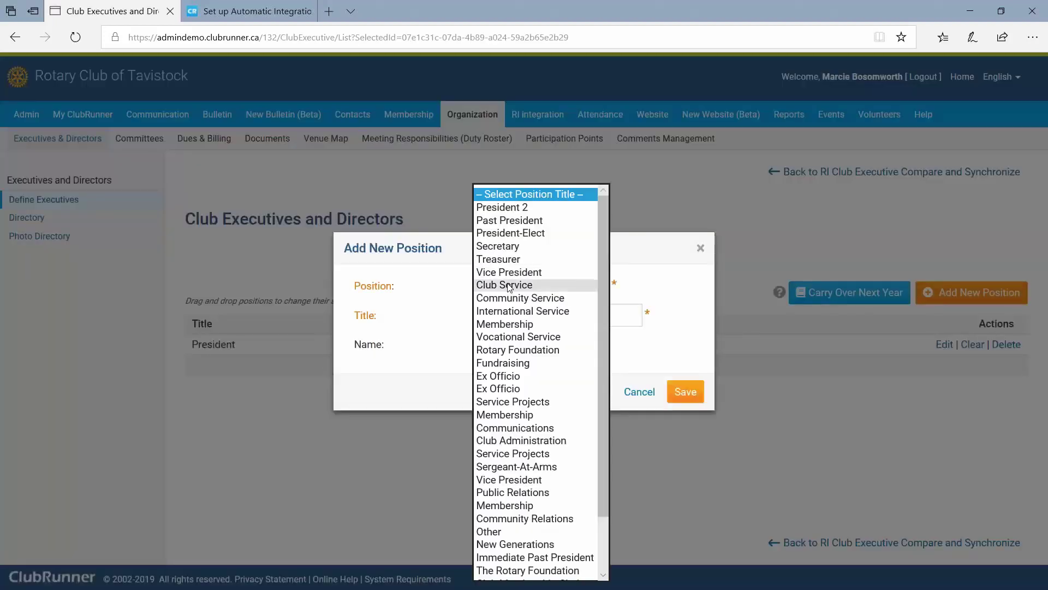
pyautogui.click(508, 257)
pyautogui.click(523, 286)
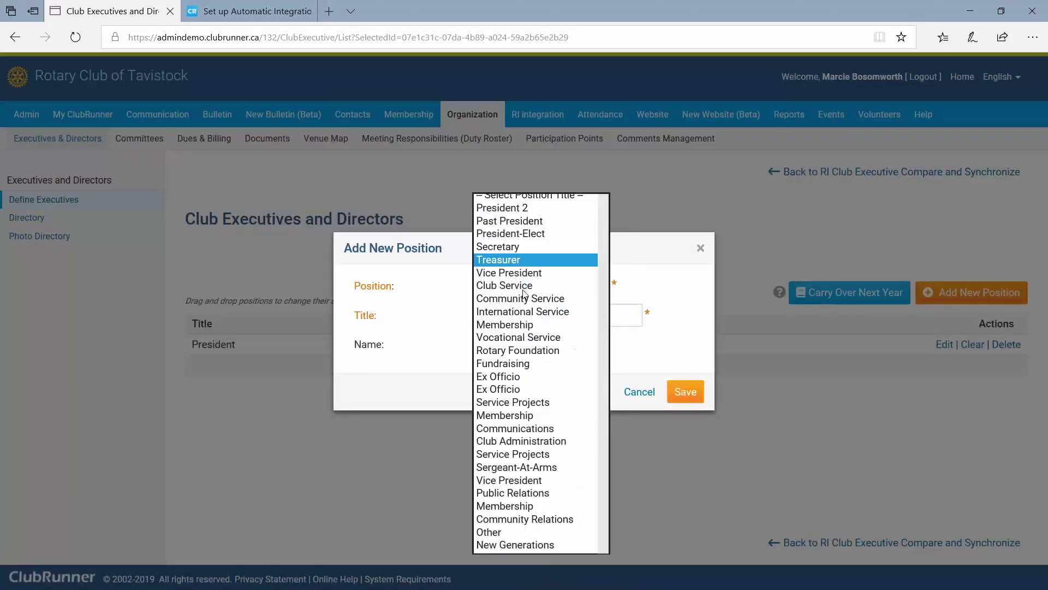
pyautogui.click(507, 260)
# Change the title from Treasurer to Secretary, assign the chosen club member, and save.
pyautogui.click(526, 317)
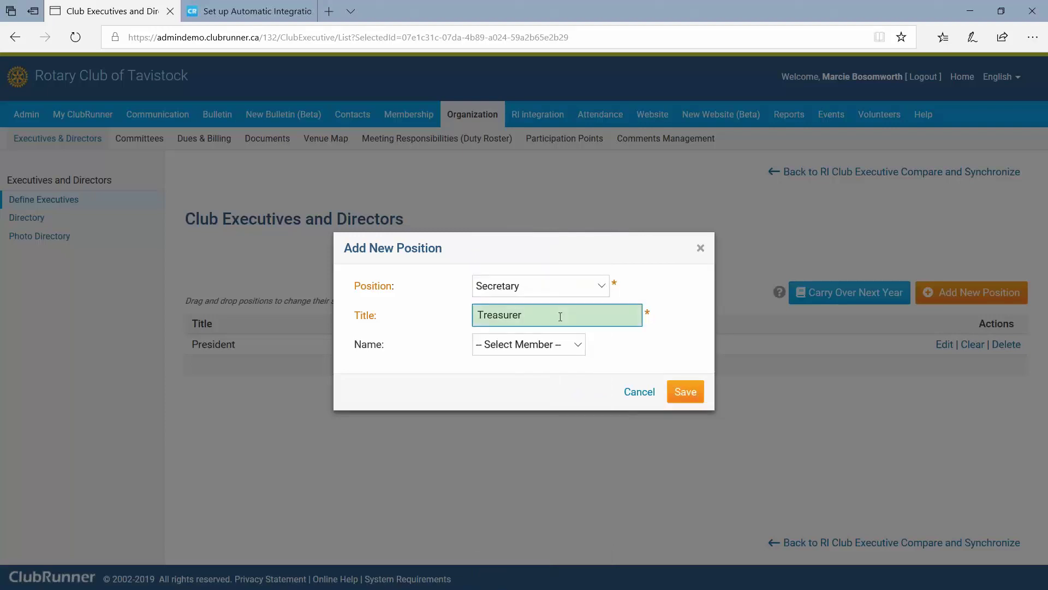
pyautogui.moveTo(560, 316); pyautogui.dragTo(412, 304)
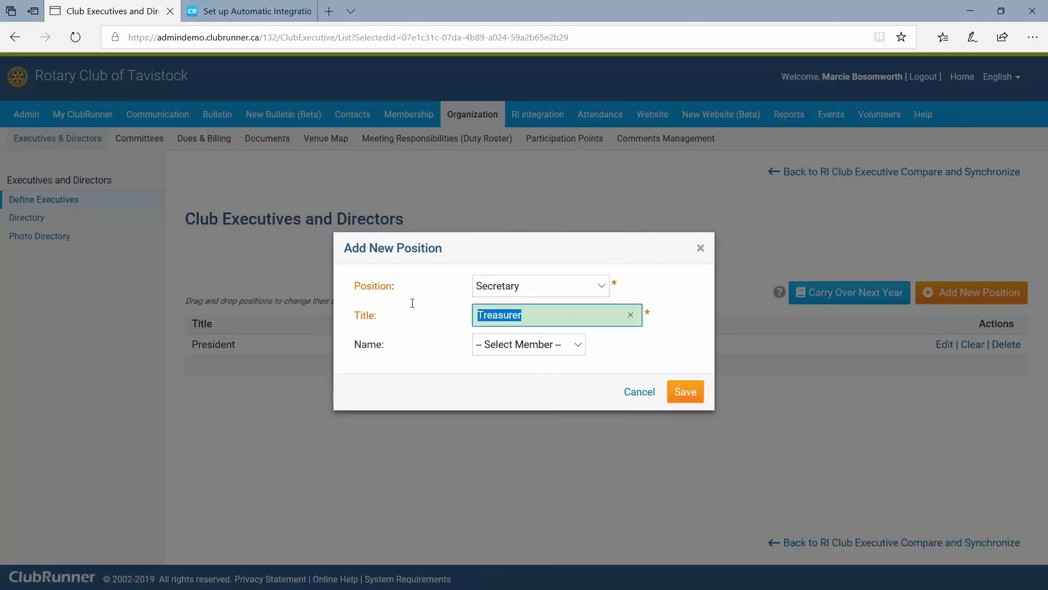
pyautogui.write('Secretary')
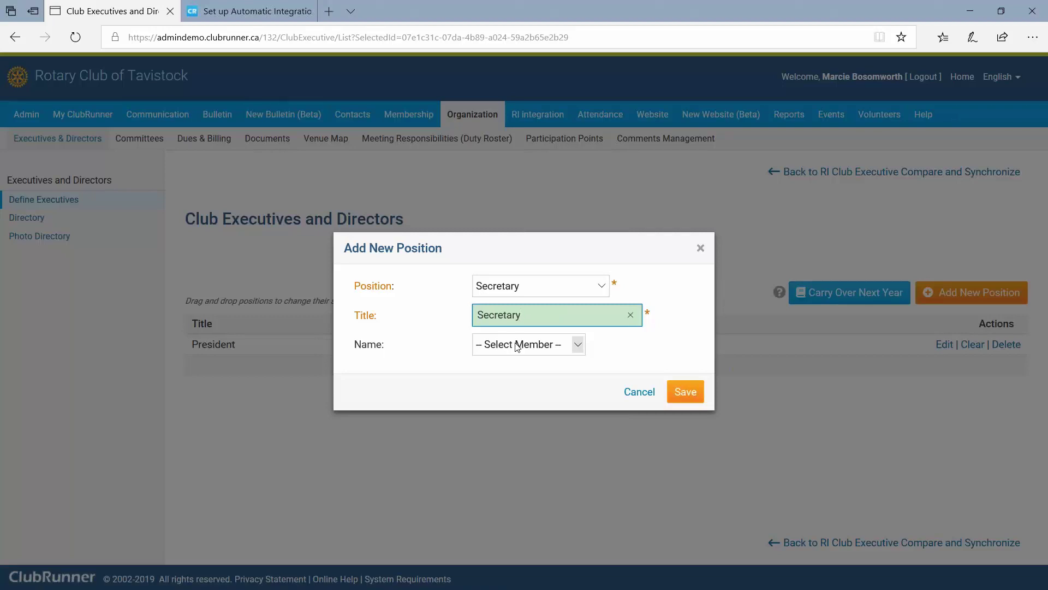
pyautogui.click(516, 344)
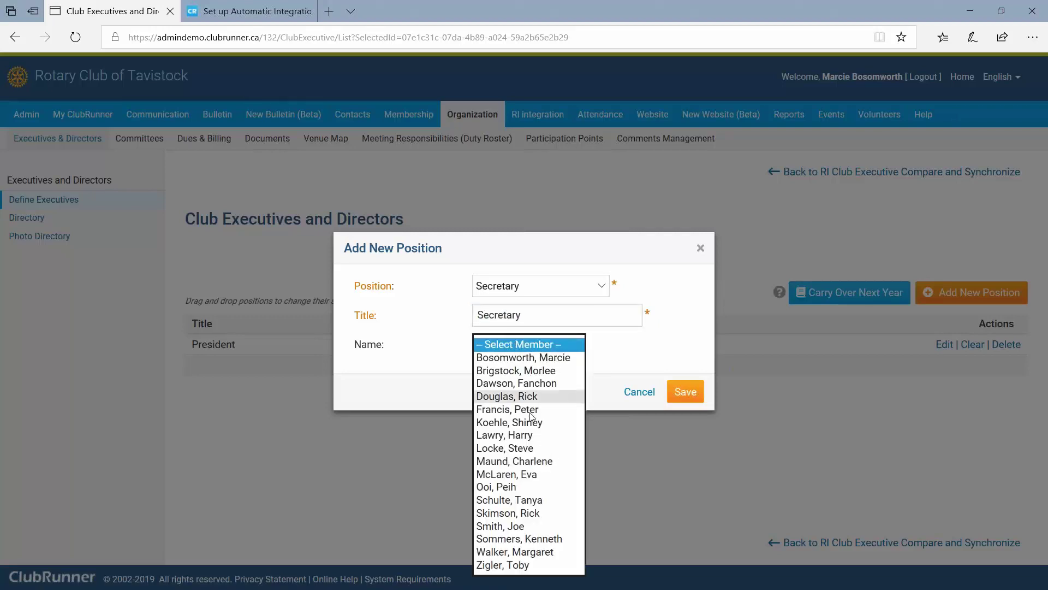
pyautogui.click(555, 461)
pyautogui.click(684, 397)
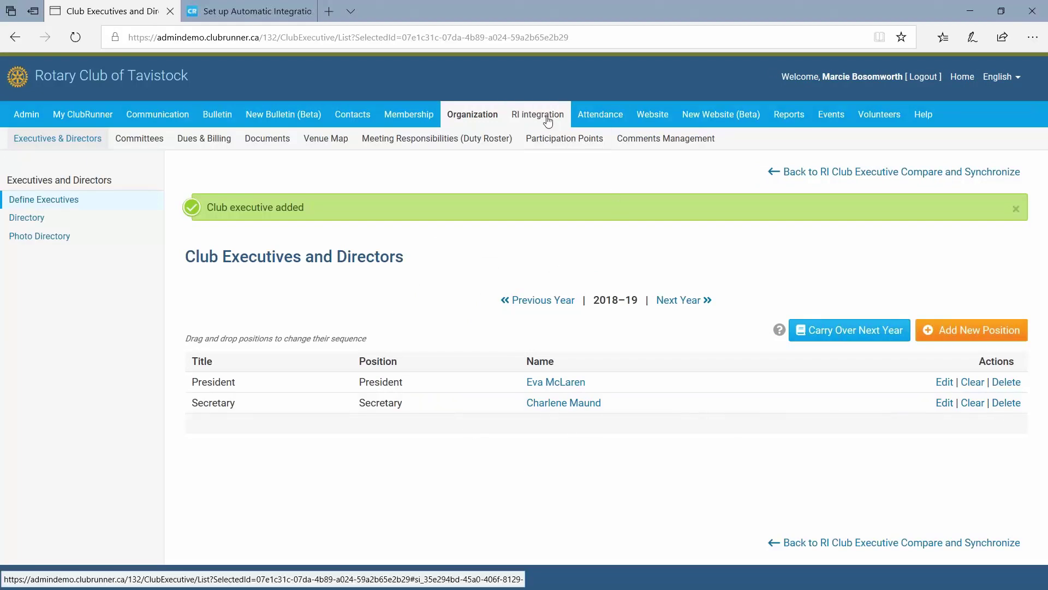
# Select the Secretary, Treasurer and Membership Chair positions and synchronize them with Rotary International.
pyautogui.moveTo(537, 116)
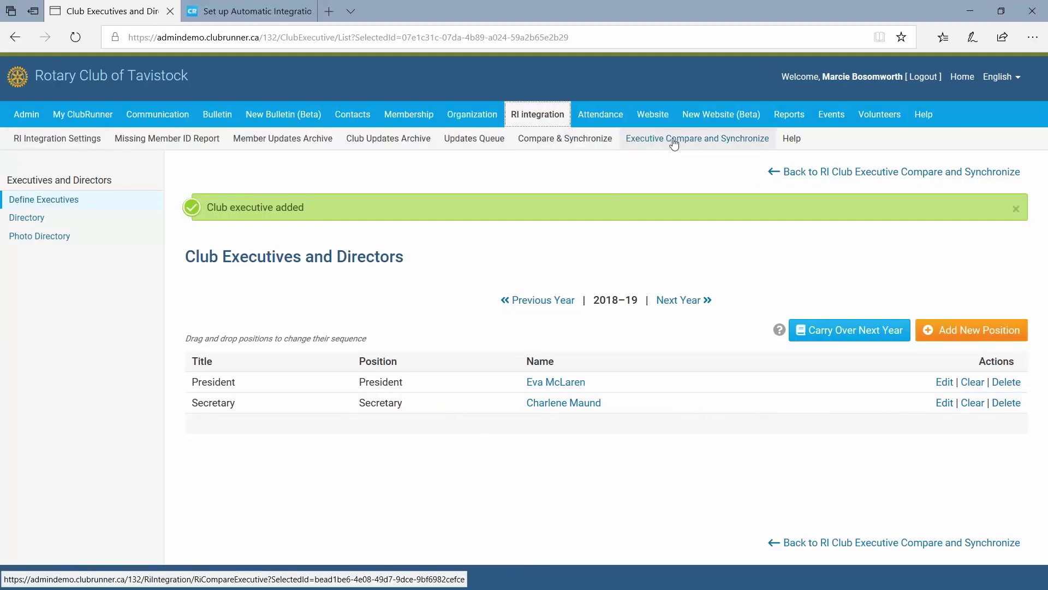
pyautogui.click(675, 140)
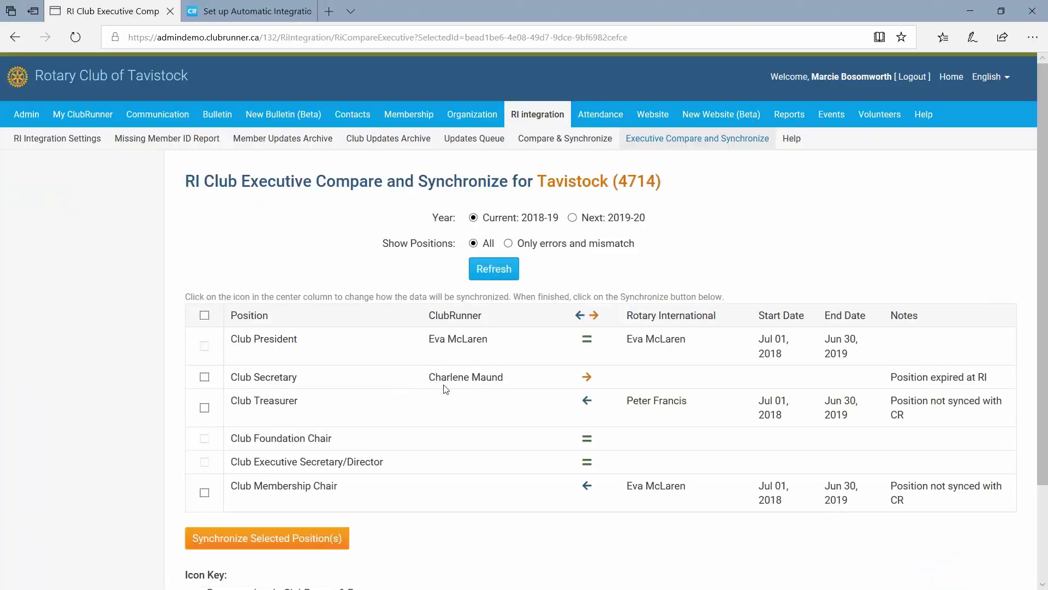
pyautogui.moveTo(431, 377); pyautogui.dragTo(520, 386)
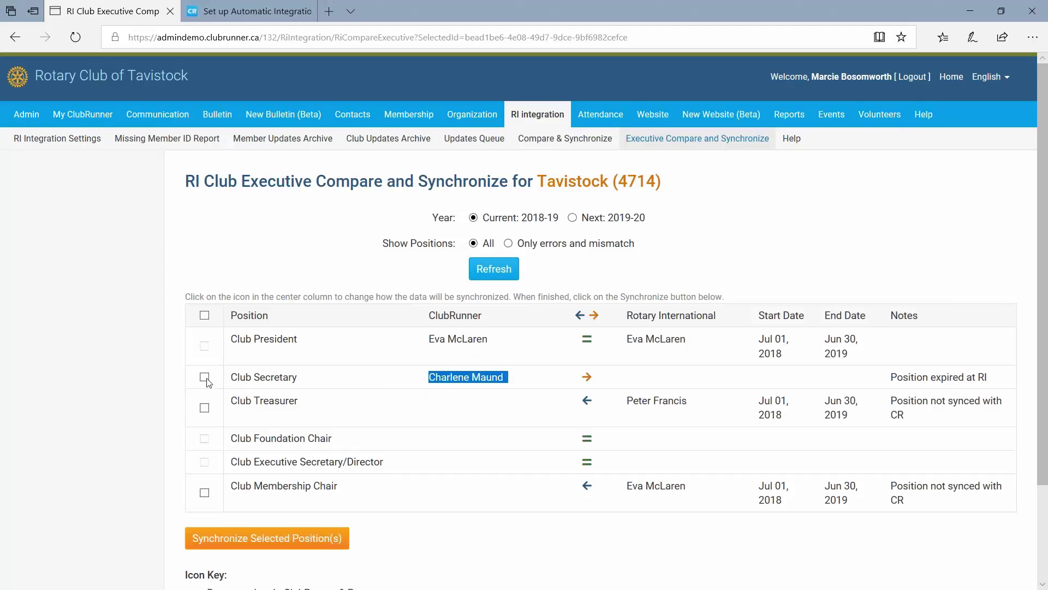
pyautogui.click(205, 378)
pyautogui.click(579, 387)
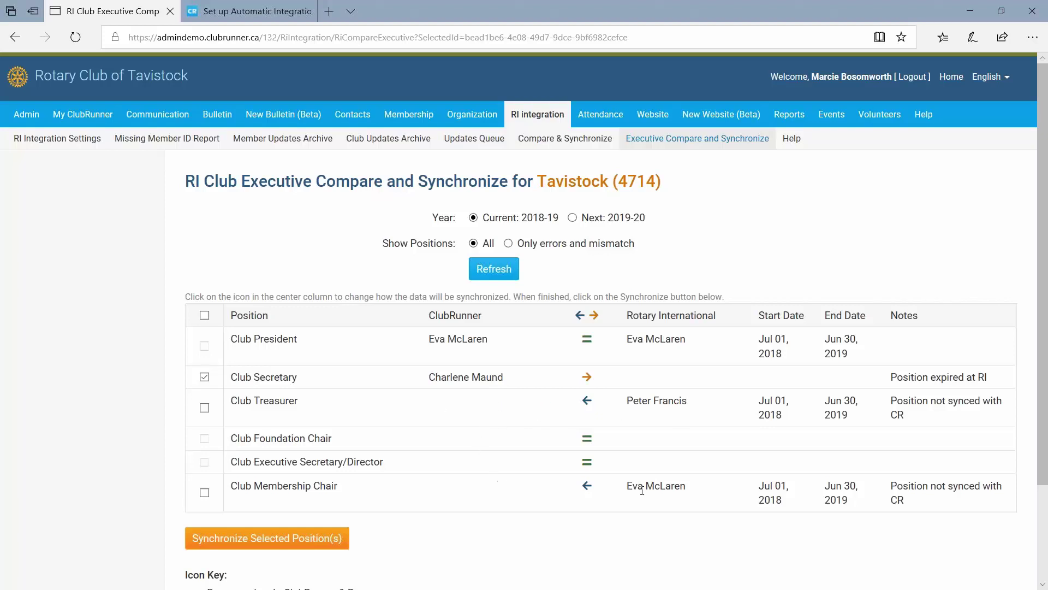
pyautogui.click(204, 407)
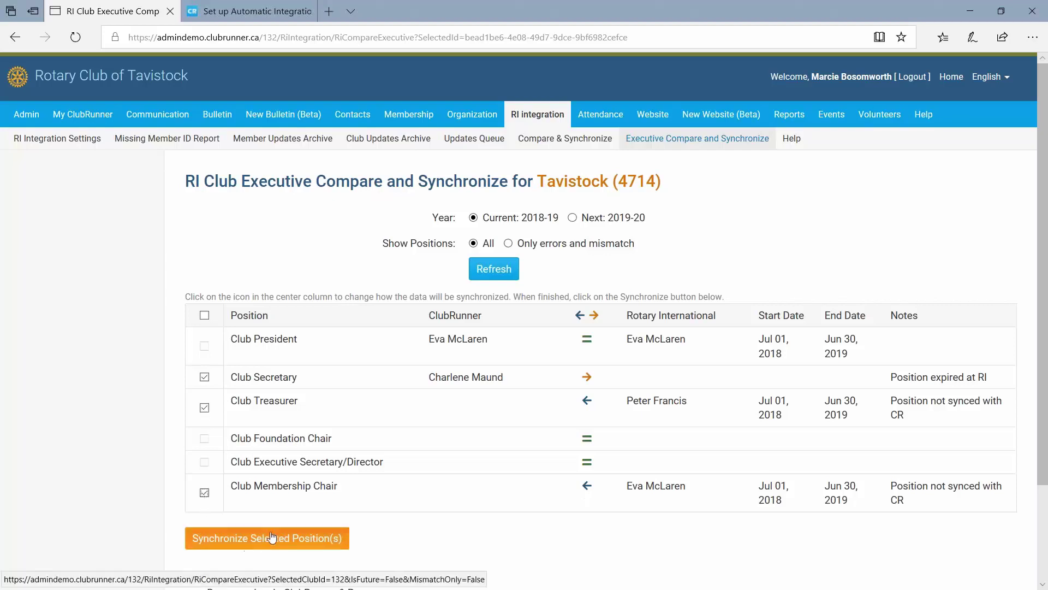
pyautogui.click(322, 542)
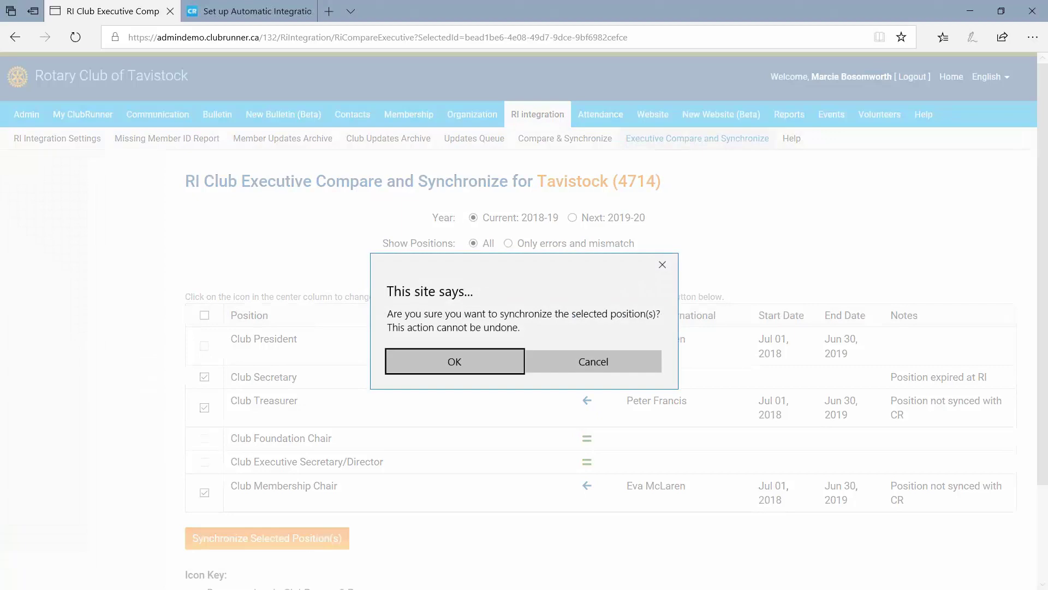
pyautogui.click(468, 358)
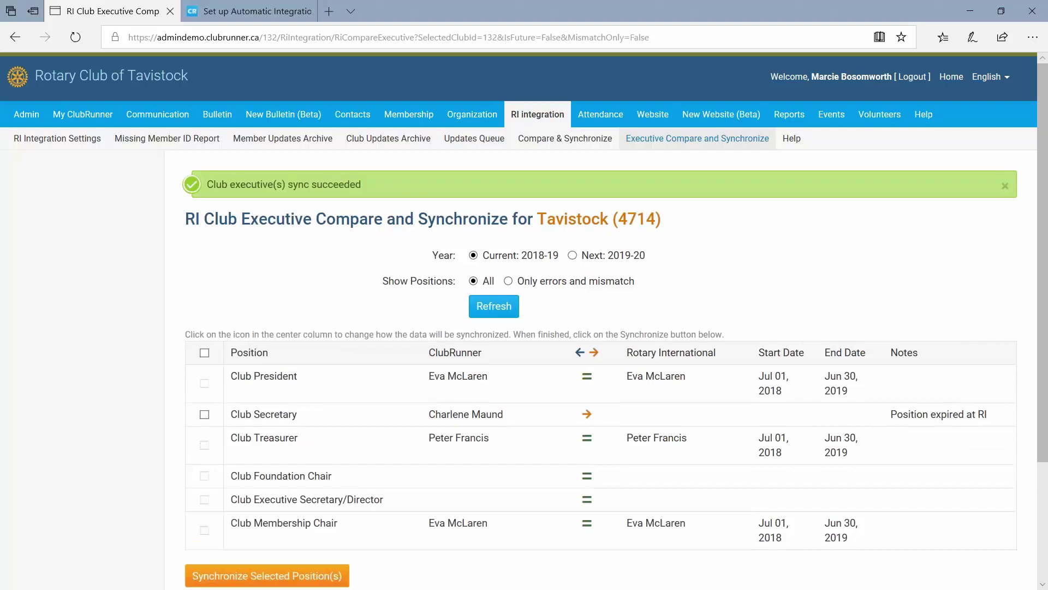
pyautogui.scroll(-3, 318, 324)
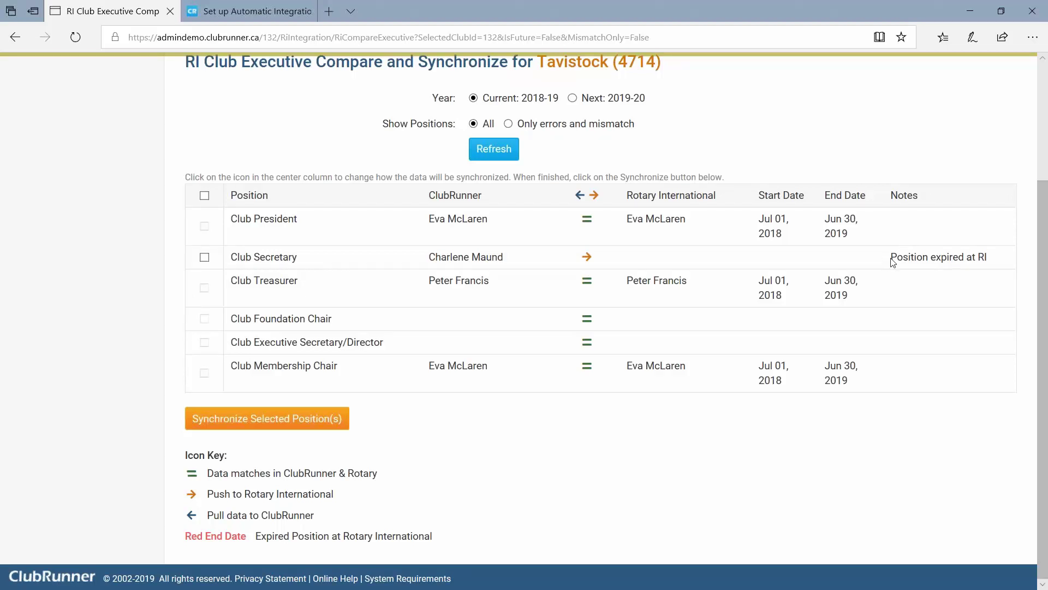
pyautogui.moveTo(892, 262)
pyautogui.mouseDown()
pyautogui.moveTo(1005, 268)
pyautogui.moveTo(873, 258)
pyautogui.mouseUp()
pyautogui.click(988, 263)
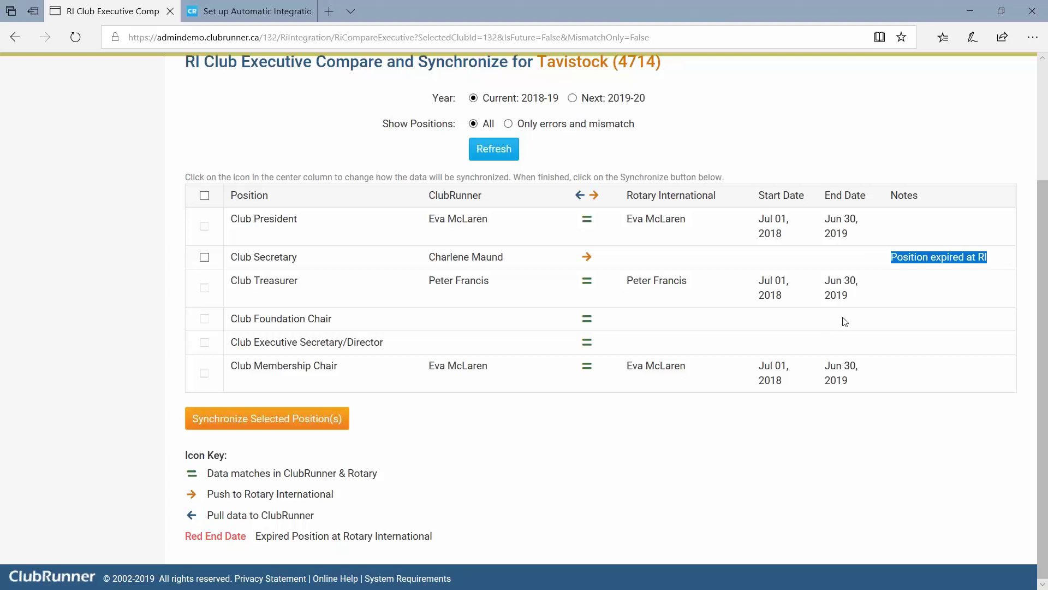
pyautogui.scroll(3, 819, 284)
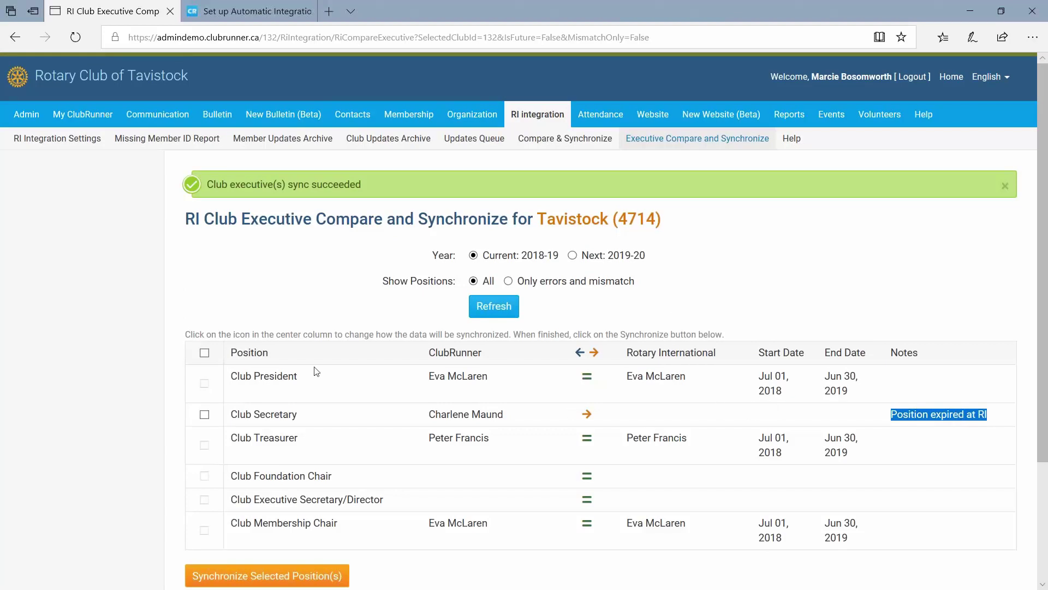
pyautogui.click(142, 399)
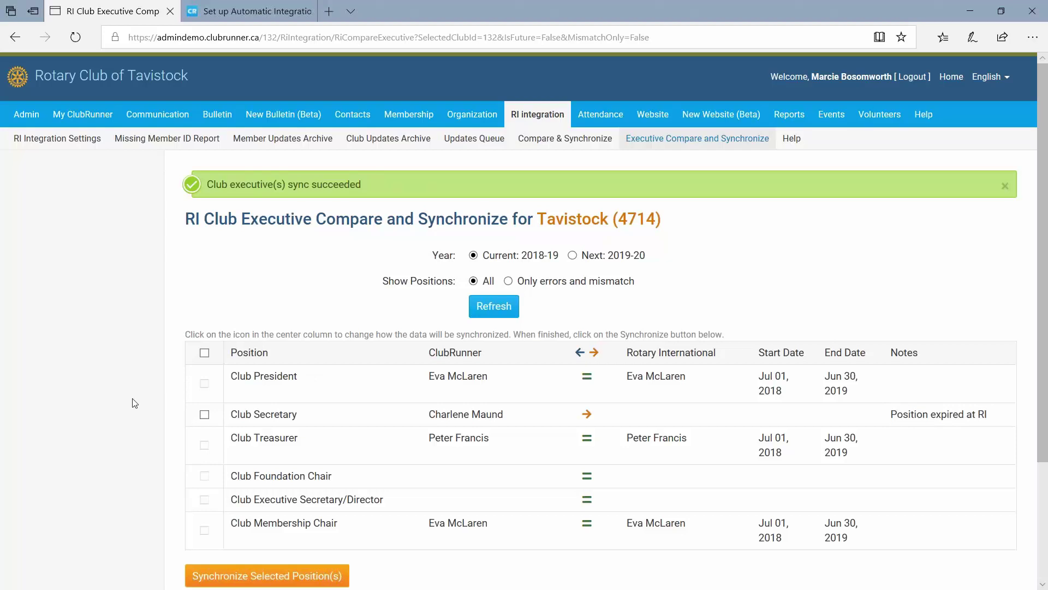
pyautogui.scroll(-3, 135, 404)
pyautogui.scroll(2, 164, 390)
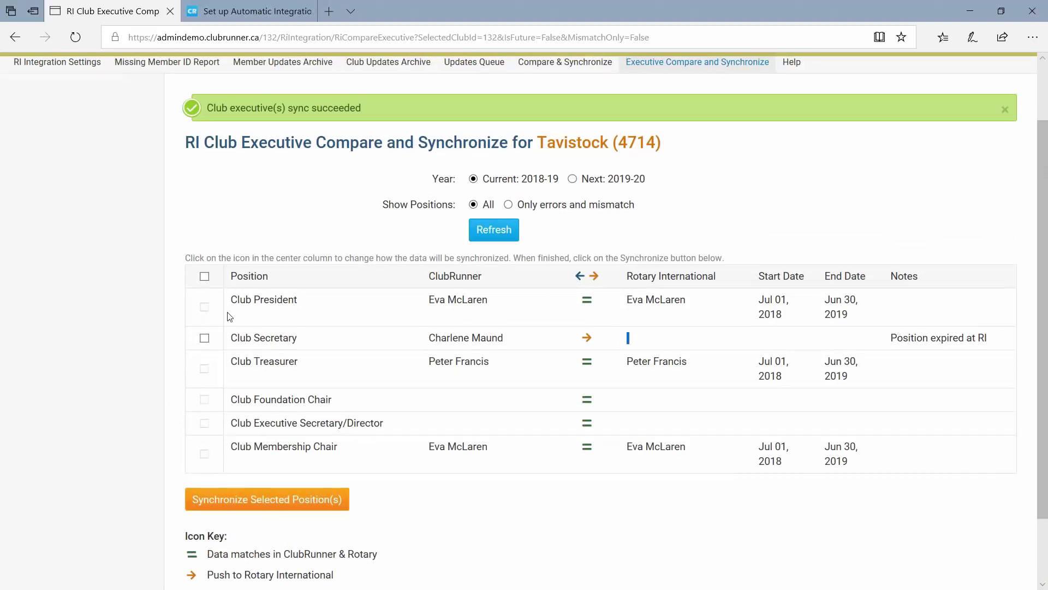
pyautogui.scroll(2, 230, 317)
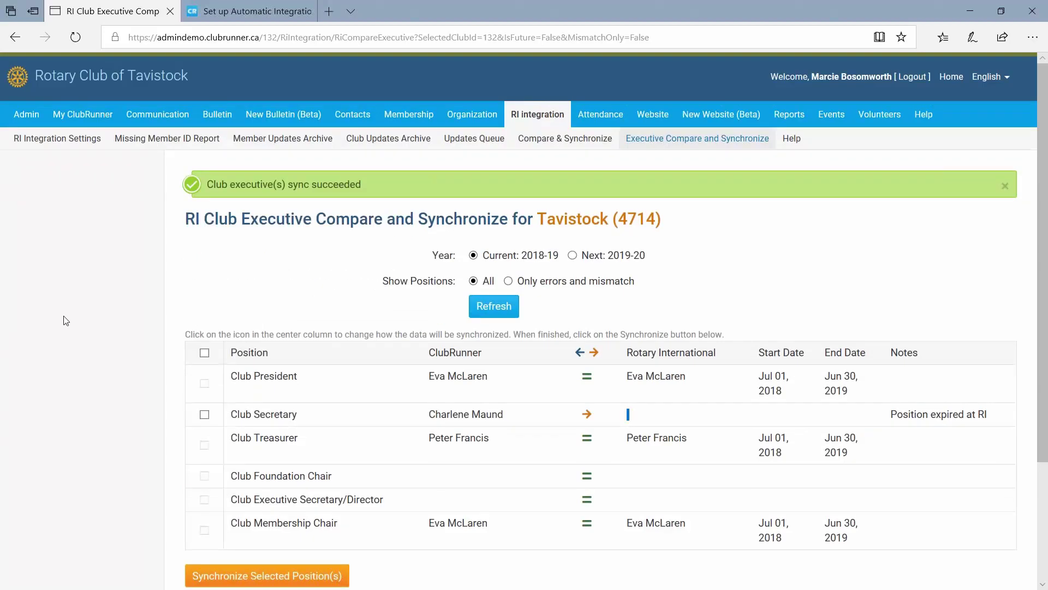
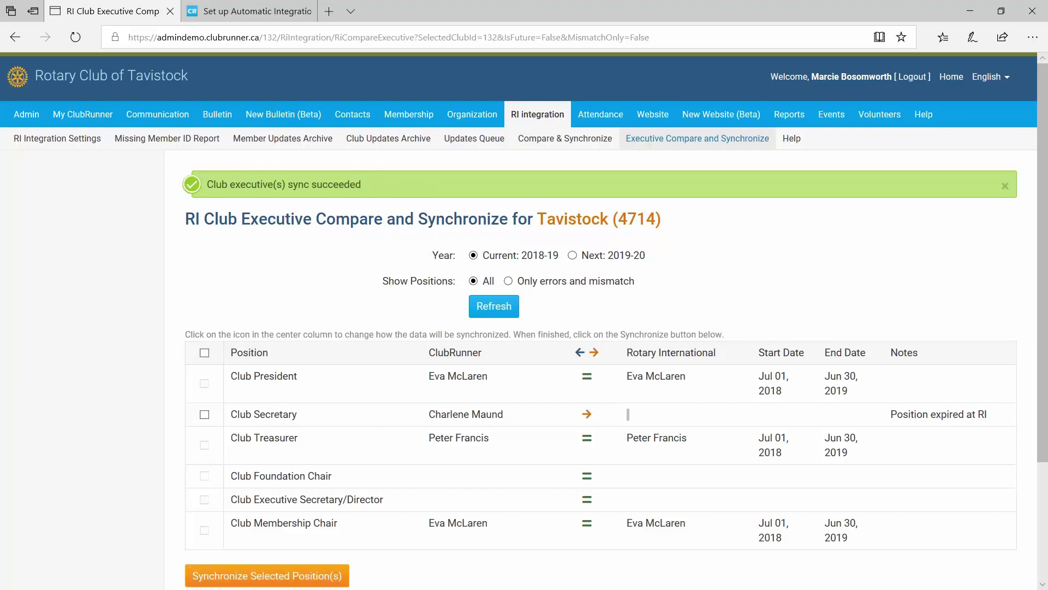
# Open Club Info & Settings from the Admin menu for the Rotary Club of Tavistock.
pyautogui.click(237, 282)
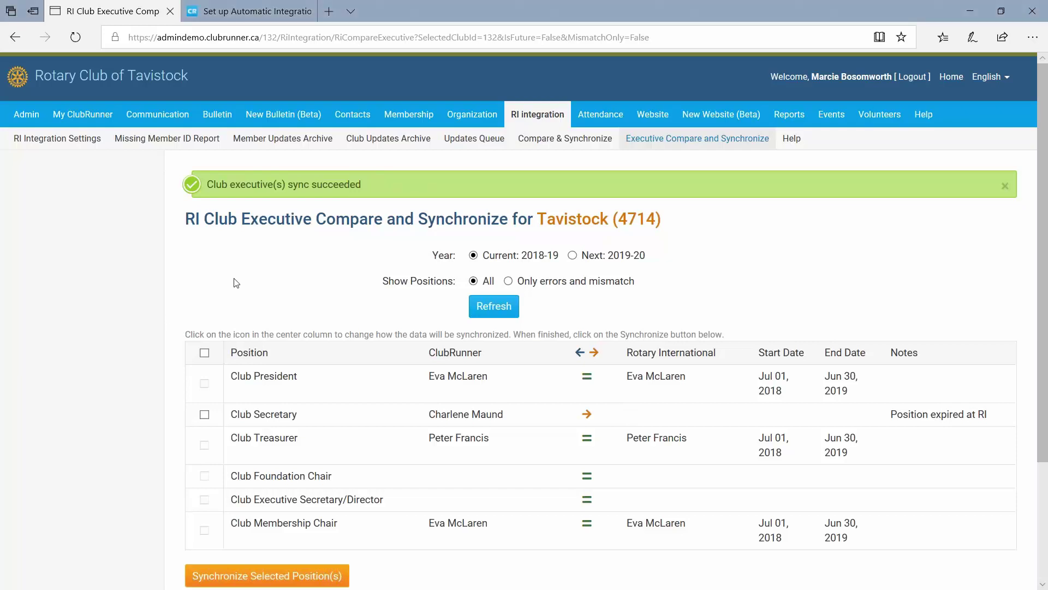
pyautogui.scroll(-1, 284, 270)
pyautogui.scroll(1, 316, 258)
pyautogui.scroll(-2, 253, 271)
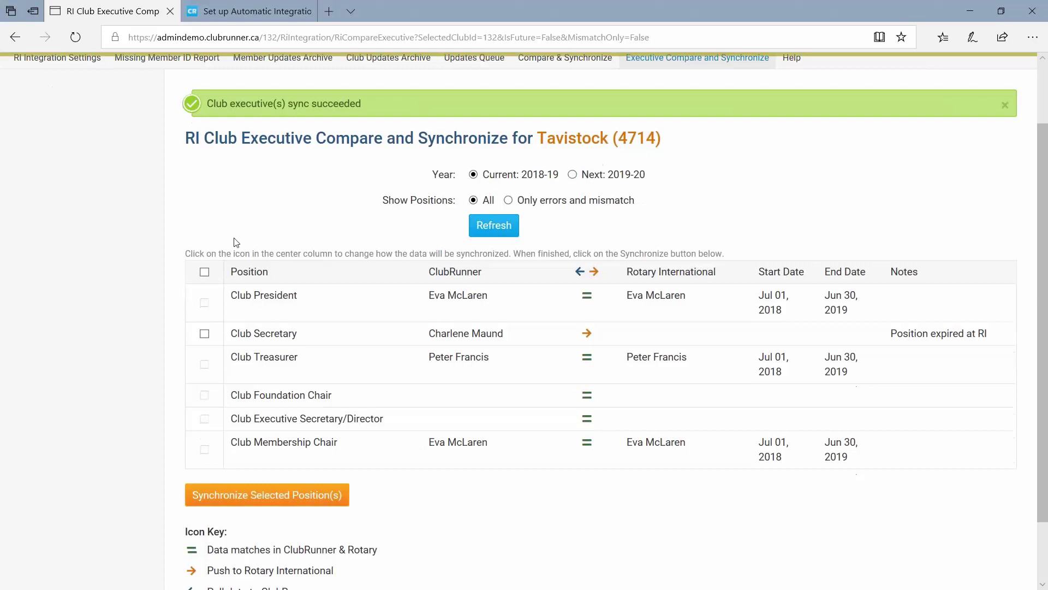
pyautogui.scroll(2, 236, 242)
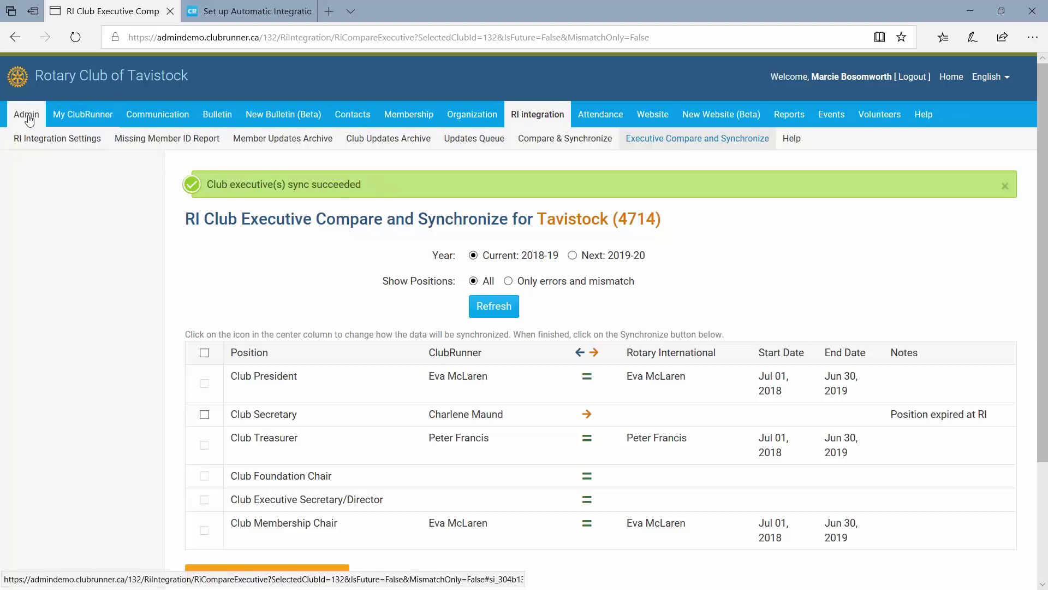
pyautogui.moveTo(28, 117)
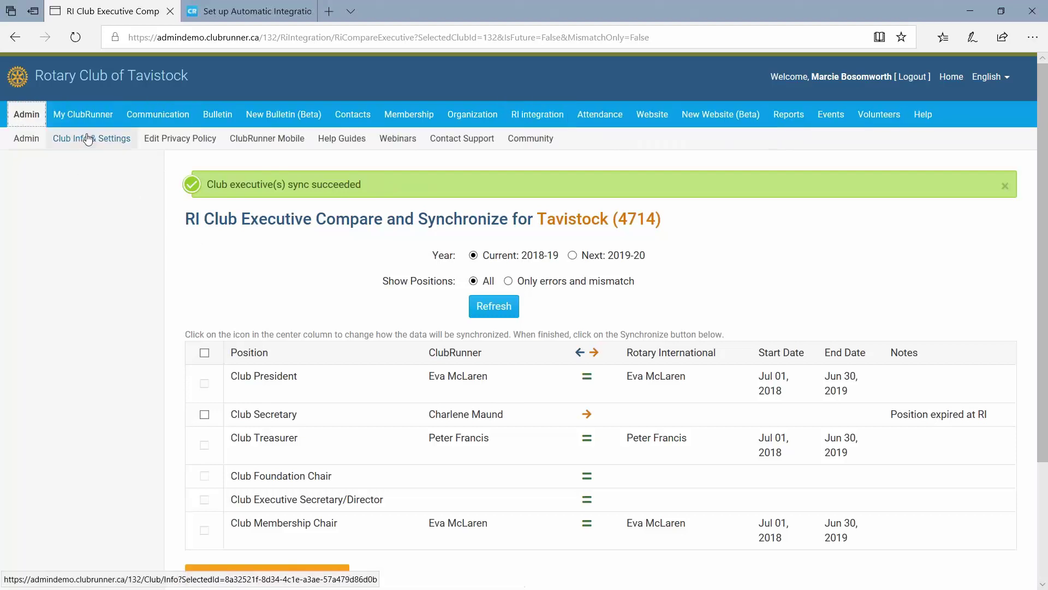
pyautogui.click(109, 146)
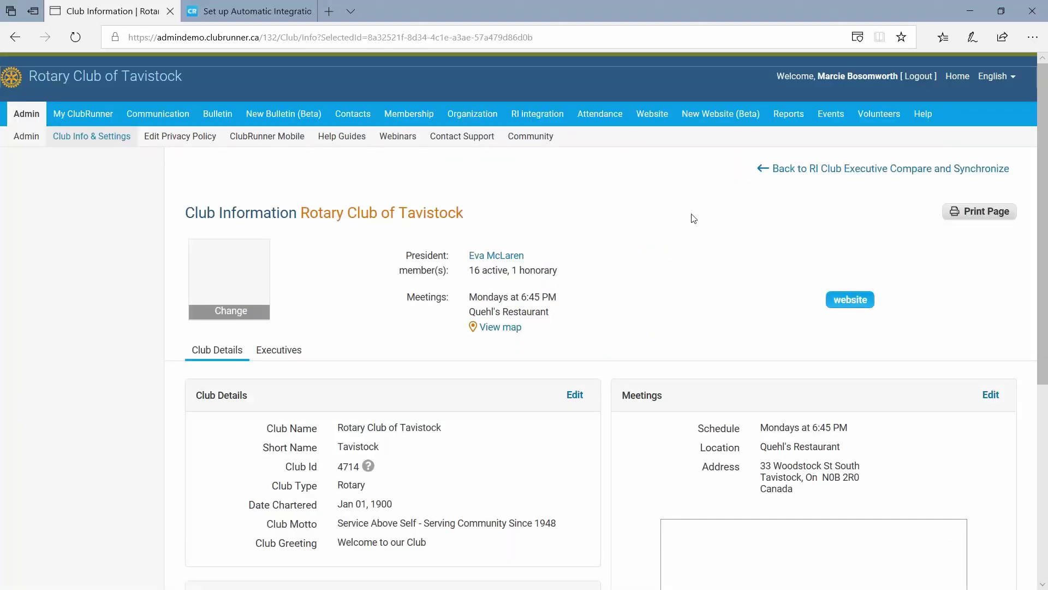
# Review the meetings (Mondays 6:45 PM, Quehl's Restaurant) and the Jan 01, 1900 charter date.
pyautogui.scroll(-2, 682, 235)
pyautogui.scroll(-1, 527, 253)
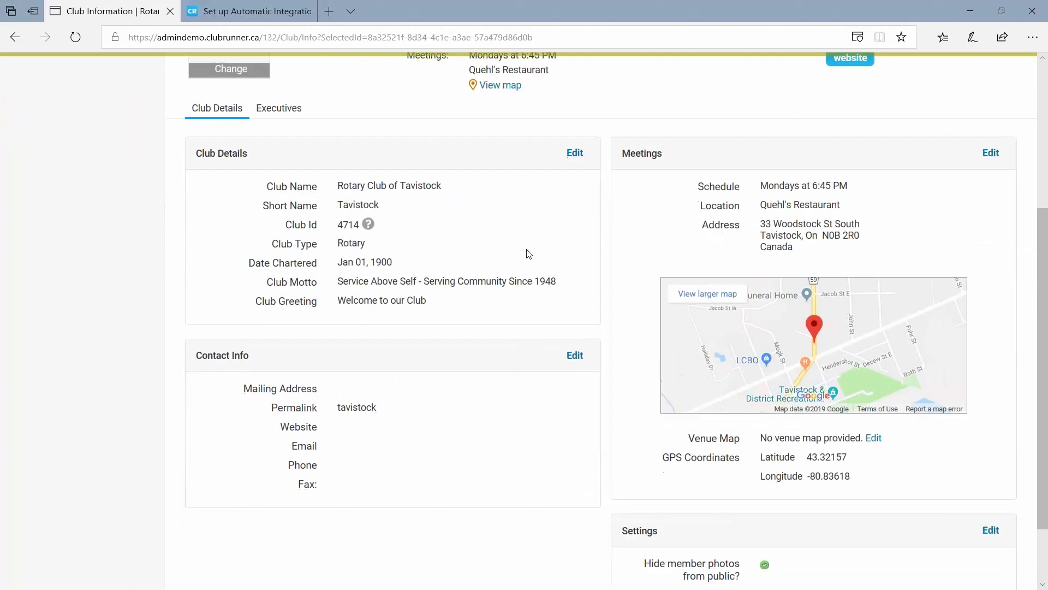
pyautogui.scroll(3, 527, 277)
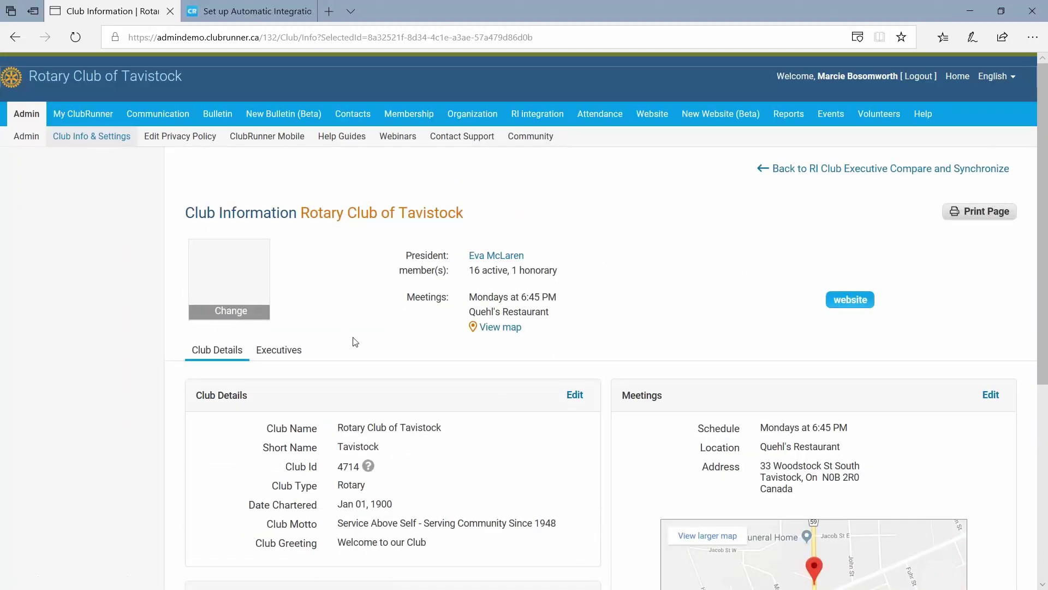
pyautogui.scroll(-1, 638, 338)
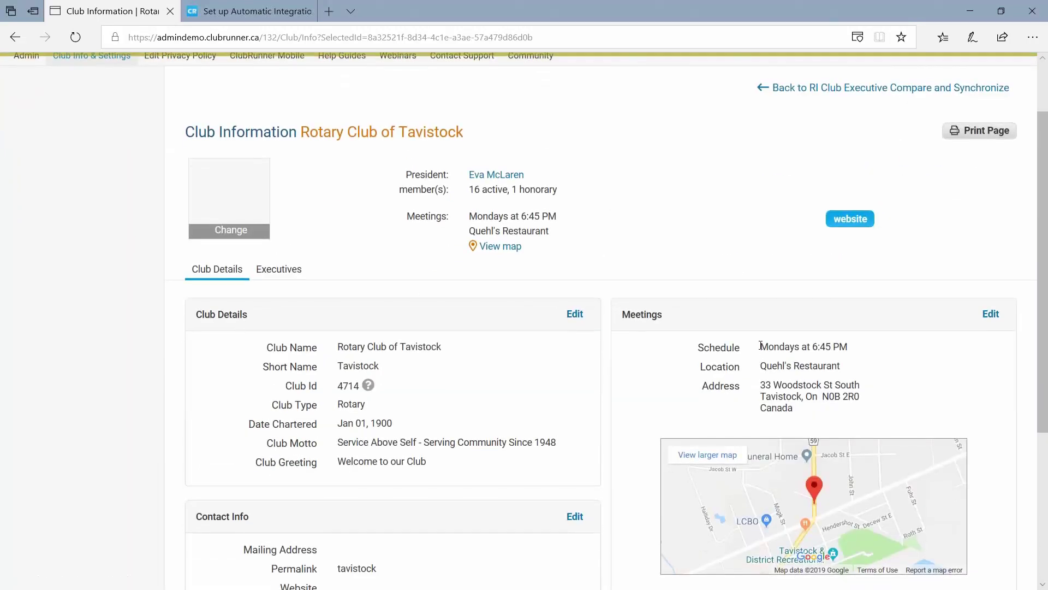
pyautogui.moveTo(760, 345); pyautogui.dragTo(870, 351)
pyautogui.moveTo(760, 367); pyautogui.dragTo(898, 378)
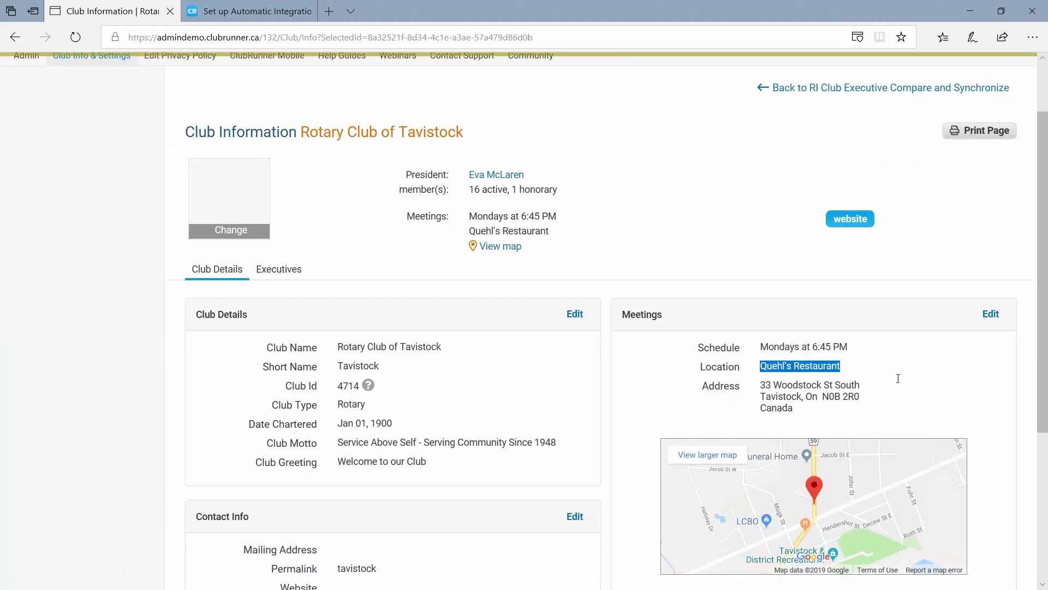
pyautogui.click(657, 385)
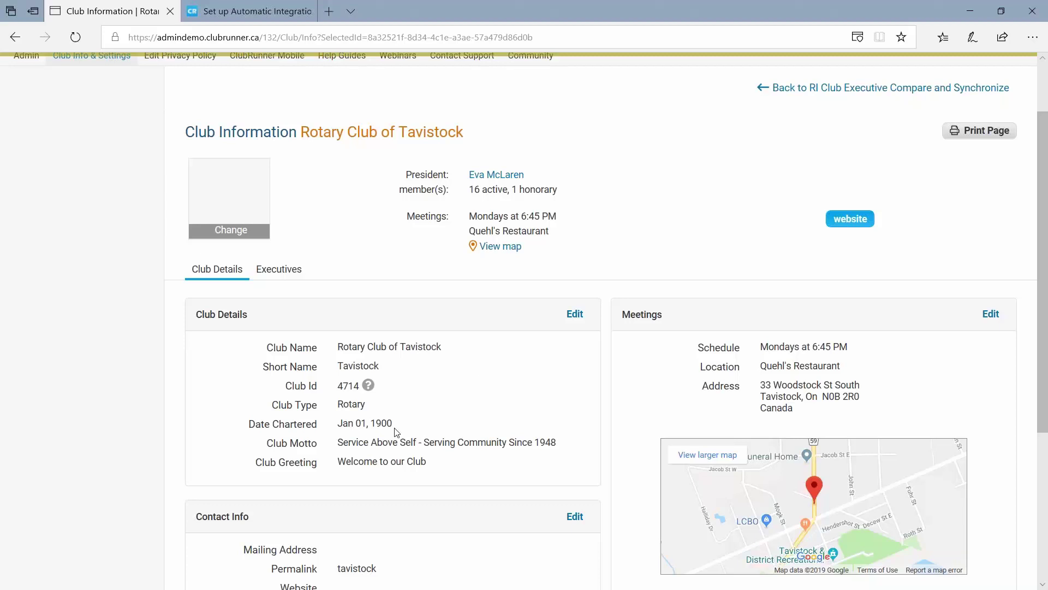
pyautogui.moveTo(395, 429); pyautogui.dragTo(336, 425)
# Edit Club Details and set Date Chartered to Jan 30, 1992.
pyautogui.click(431, 401)
pyautogui.click(575, 314)
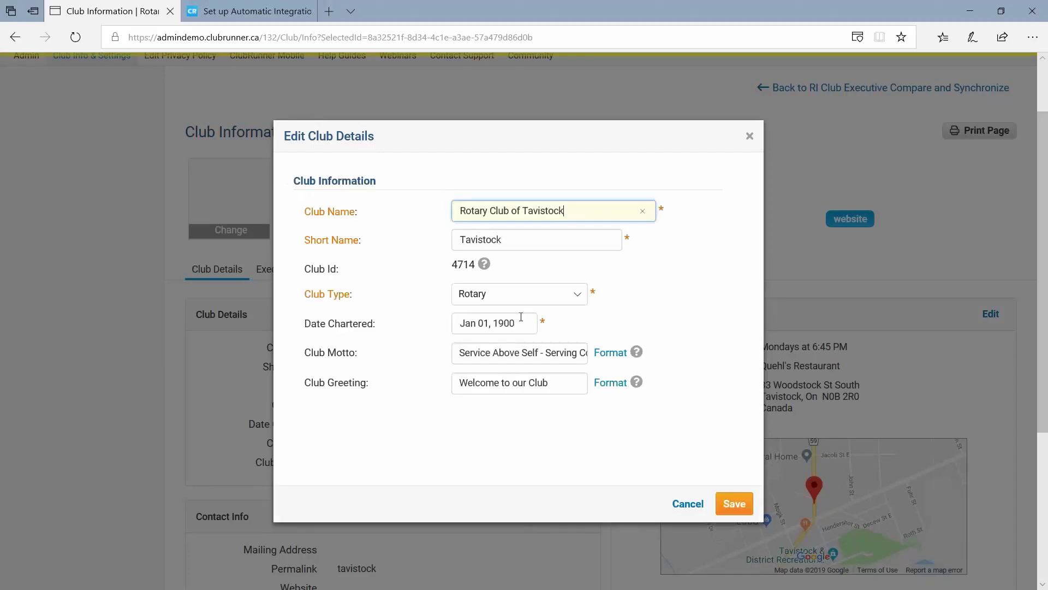
pyautogui.click(517, 323)
pyautogui.press('BackSpace')
pyautogui.press('BackSpace')
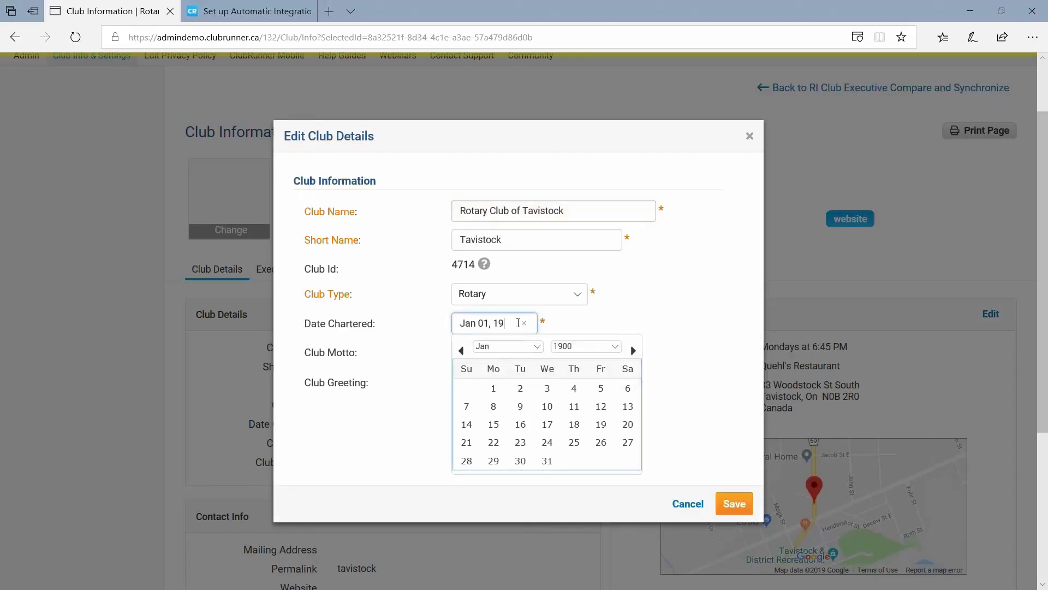
pyautogui.write('992')
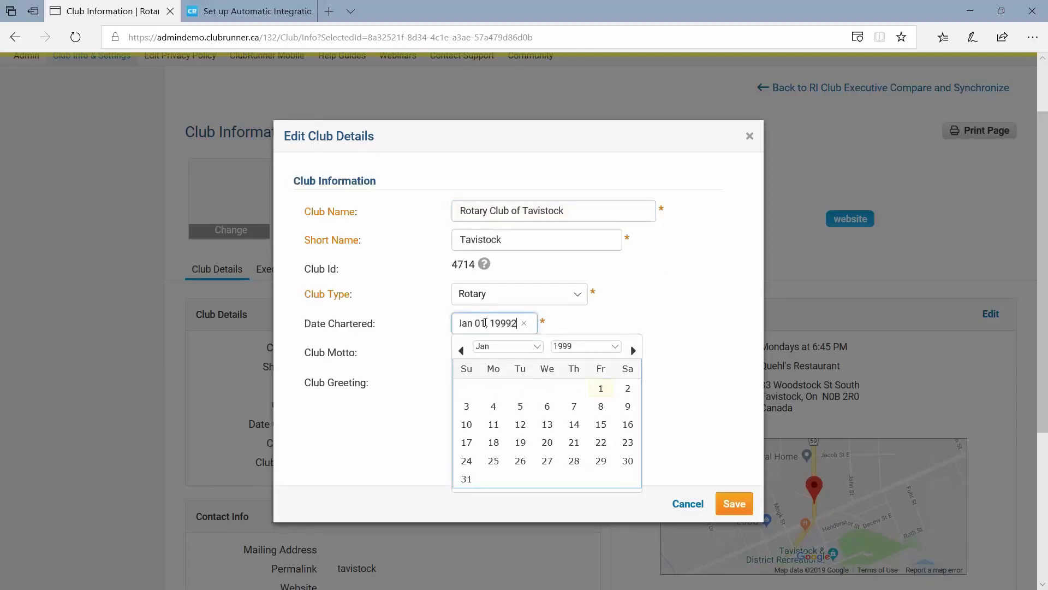
pyautogui.press('BackSpace')
pyautogui.press('BackSpace')
pyautogui.write('2')
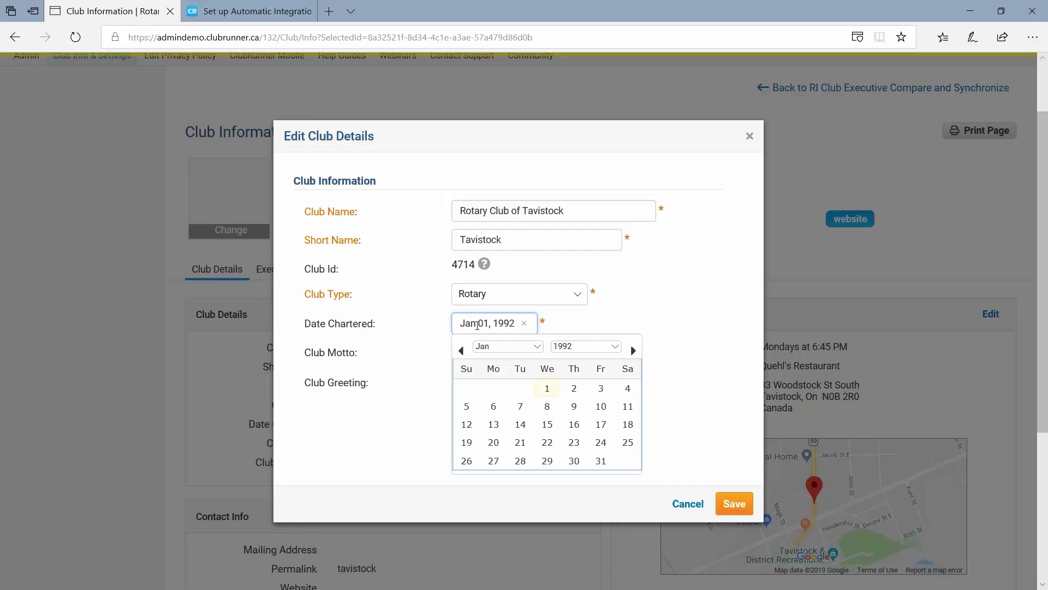
pyautogui.click(574, 461)
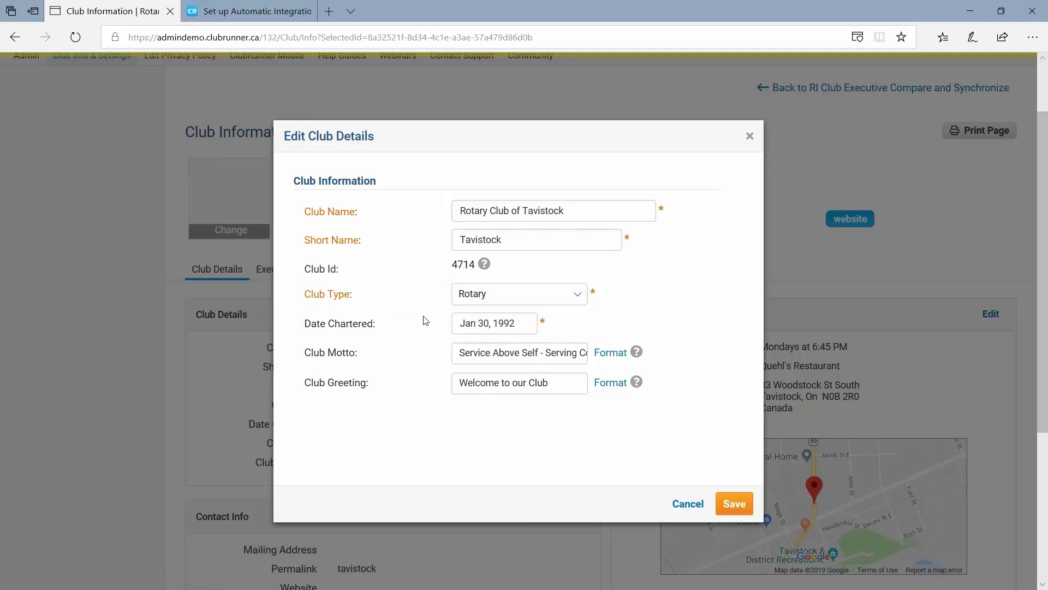
# Save the club details and check the update confirmation.
pyautogui.click(735, 504)
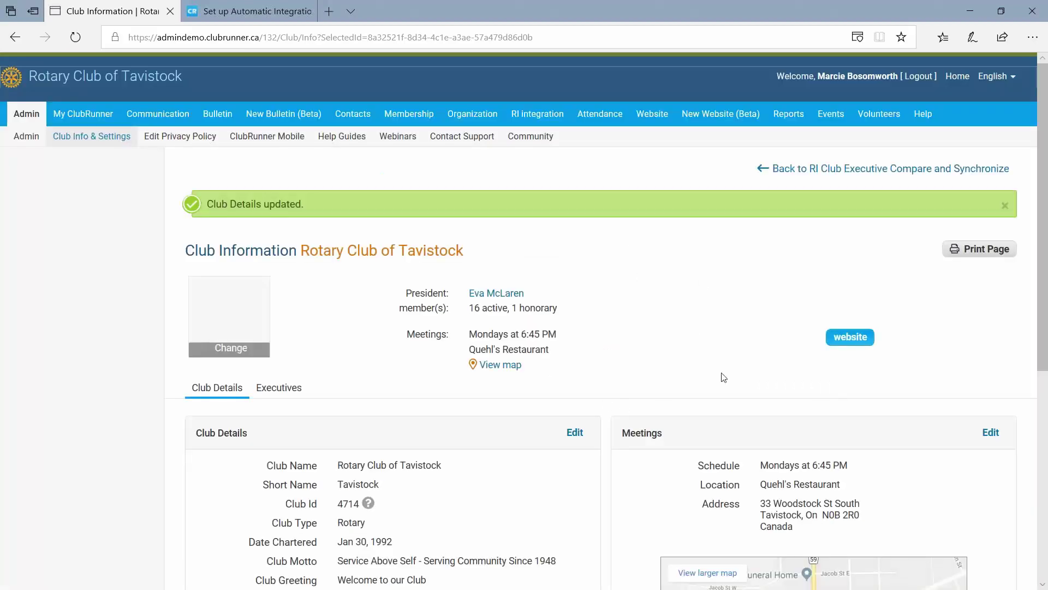
pyautogui.scroll(-3, 391, 382)
pyautogui.scroll(2, 400, 381)
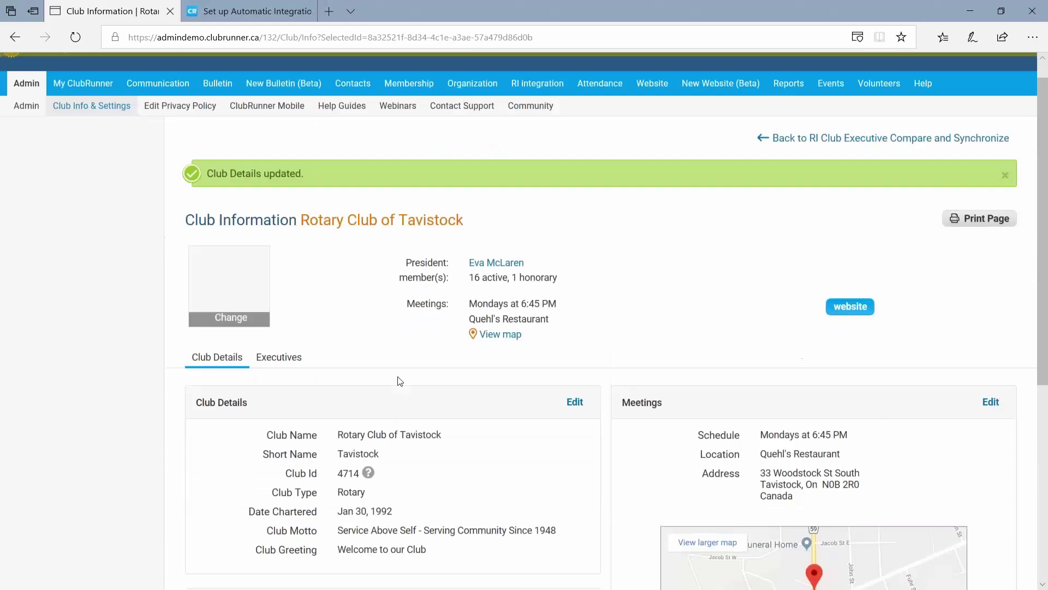
pyautogui.scroll(1, 401, 381)
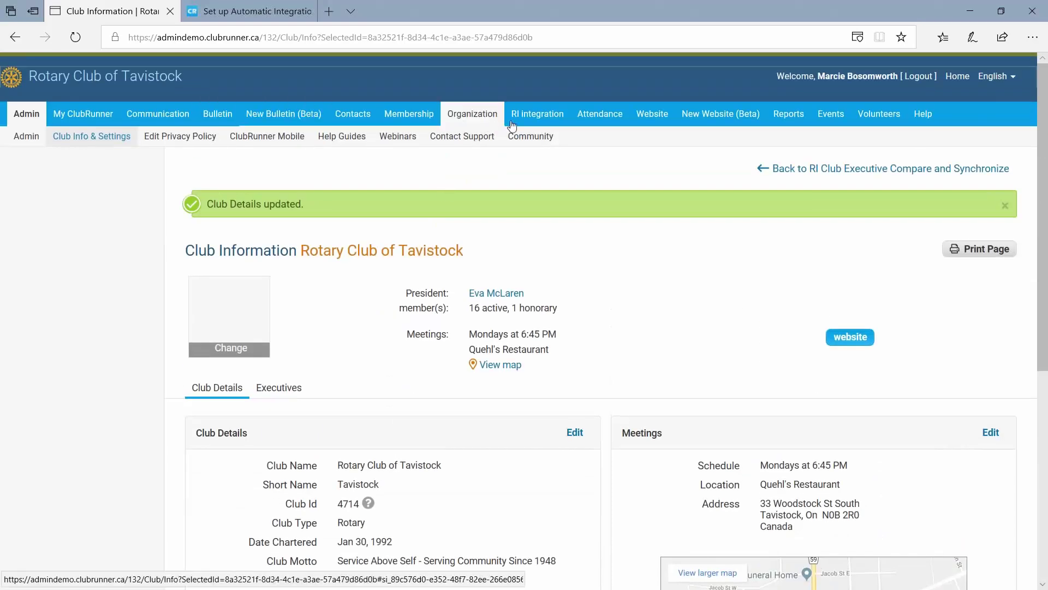
pyautogui.moveTo(513, 126)
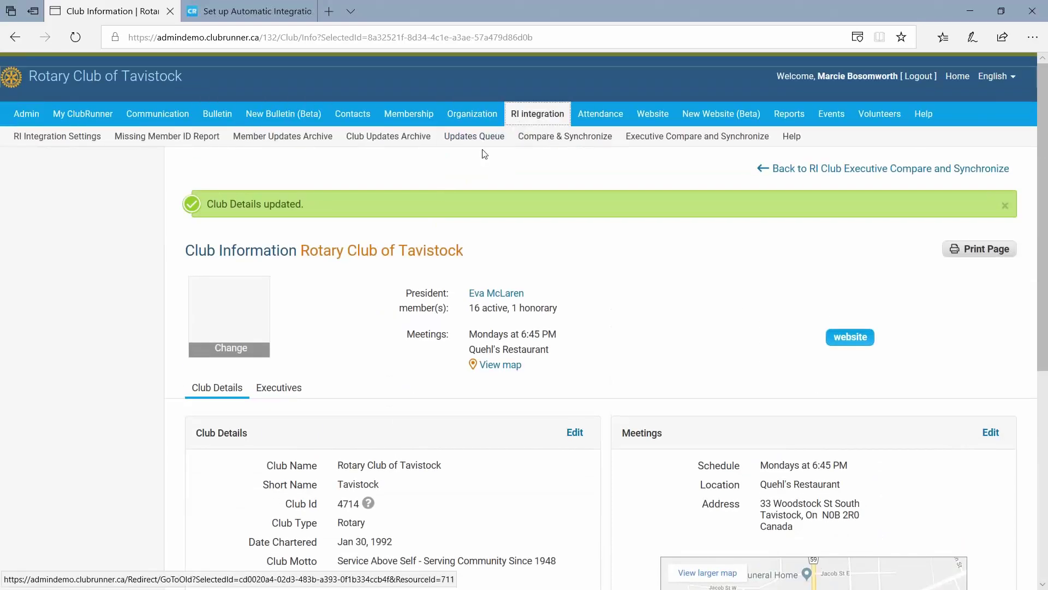
# Open the RI Club Integration Archive and switch its filter from Club Meeting Info to All Event Types.
pyautogui.click(357, 141)
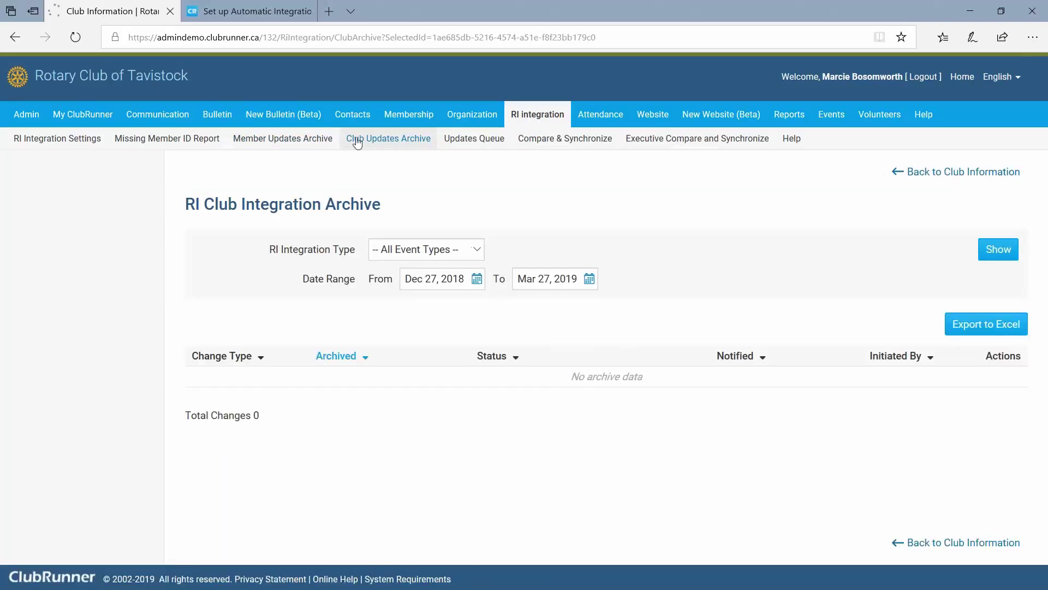
pyautogui.click(470, 251)
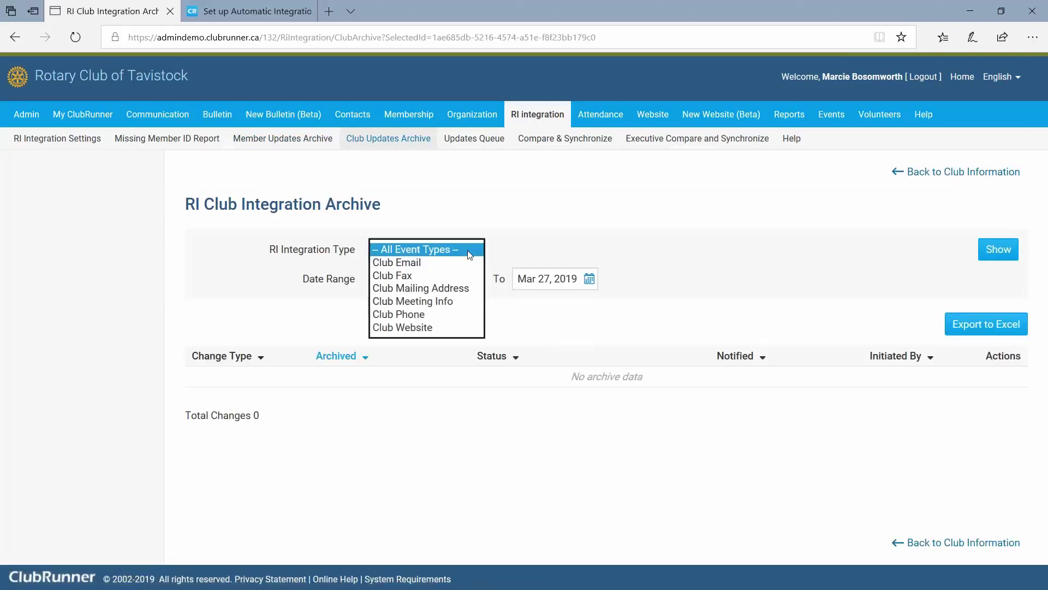
pyautogui.click(442, 302)
pyautogui.click(1007, 255)
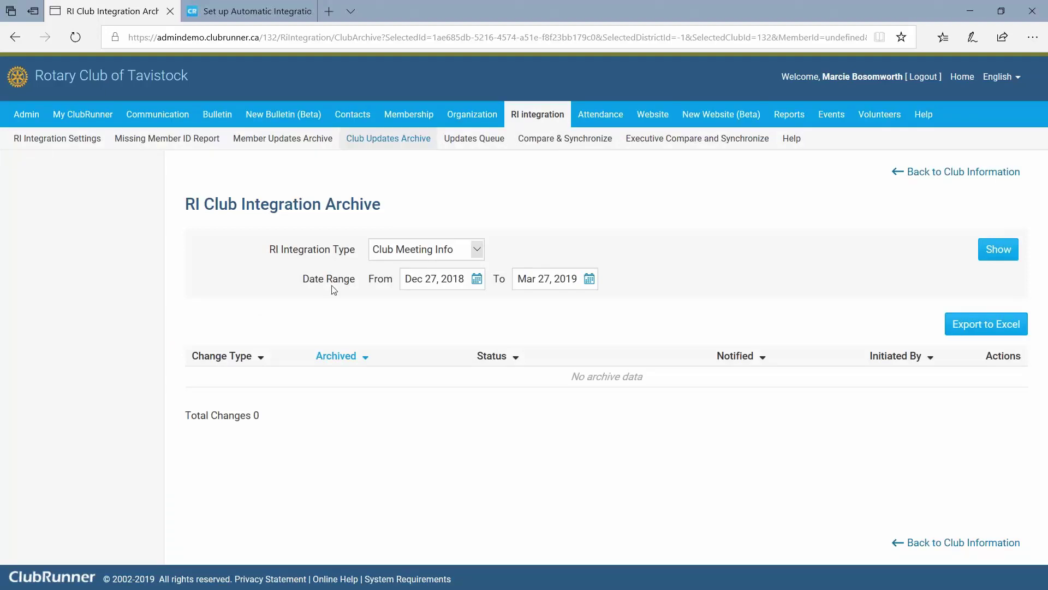
pyautogui.click(437, 249)
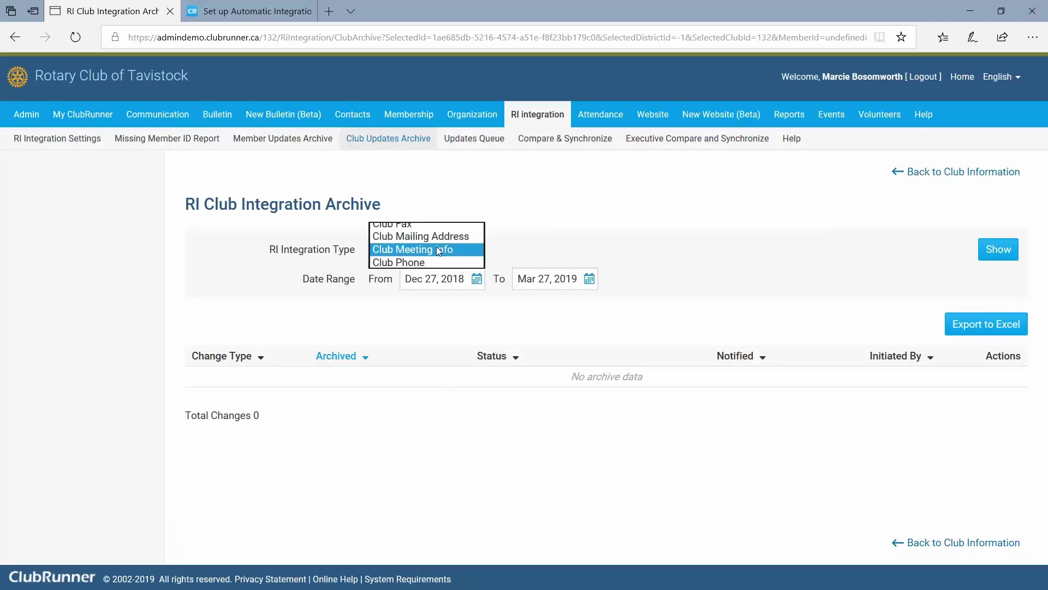
pyautogui.click(438, 205)
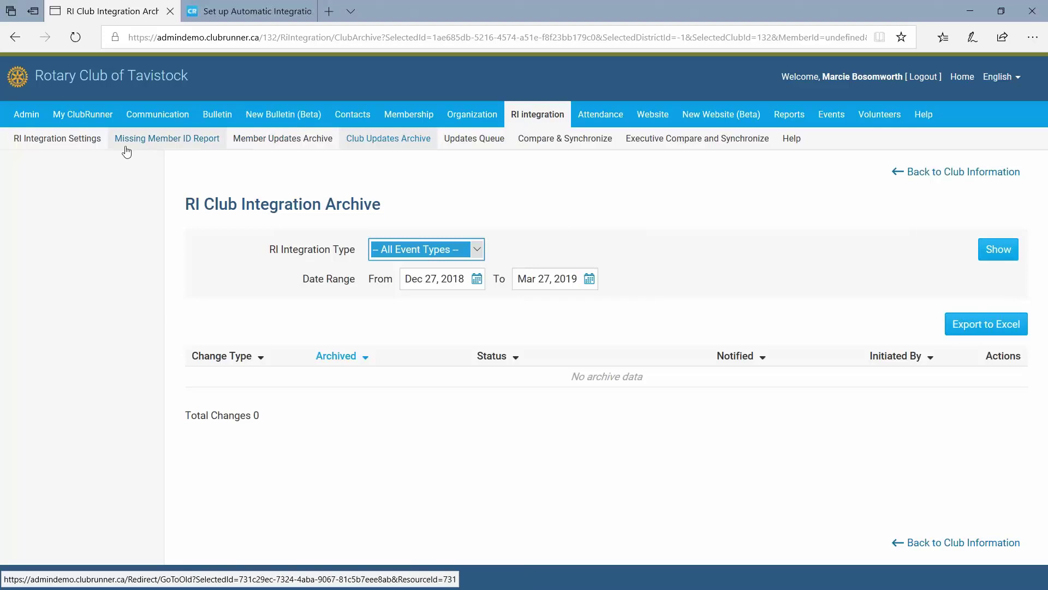
# Look over Tavistock's RI Integration Settings page, then open Compare & Synchronize.
pyautogui.click(77, 142)
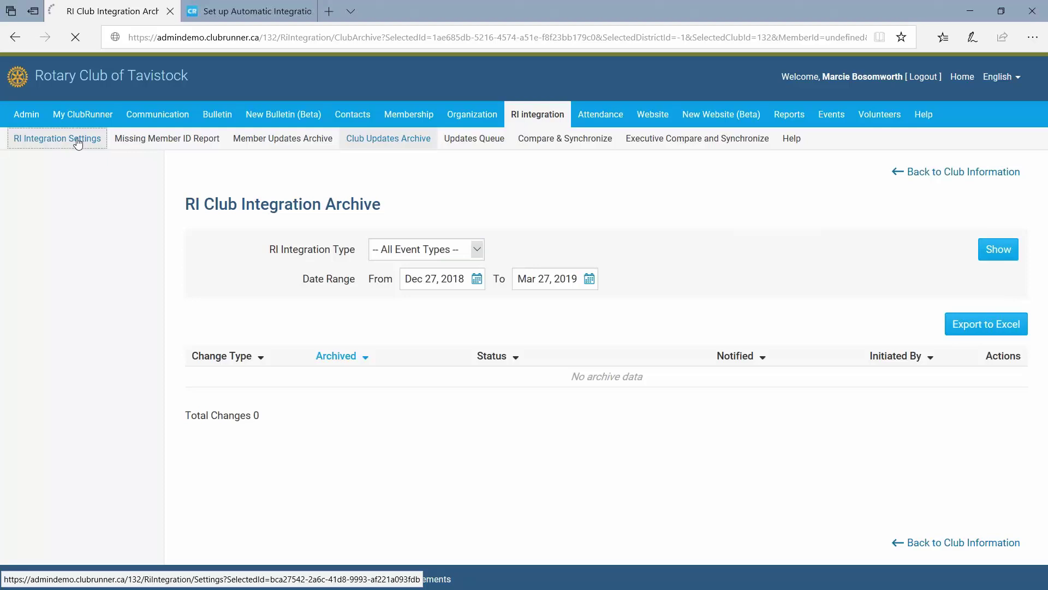
pyautogui.scroll(-3, 295, 407)
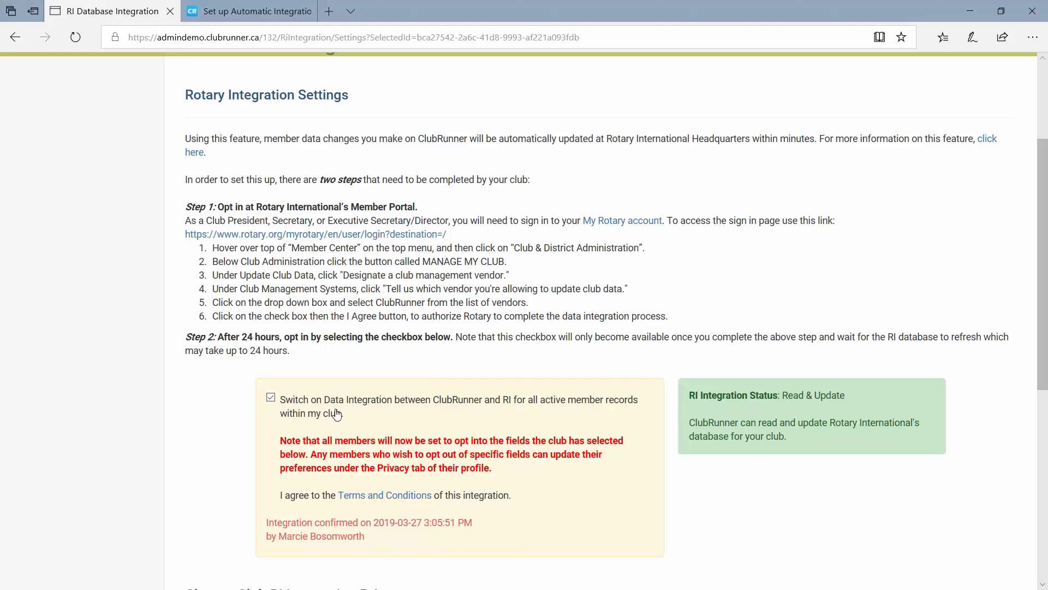
pyautogui.scroll(3, 334, 414)
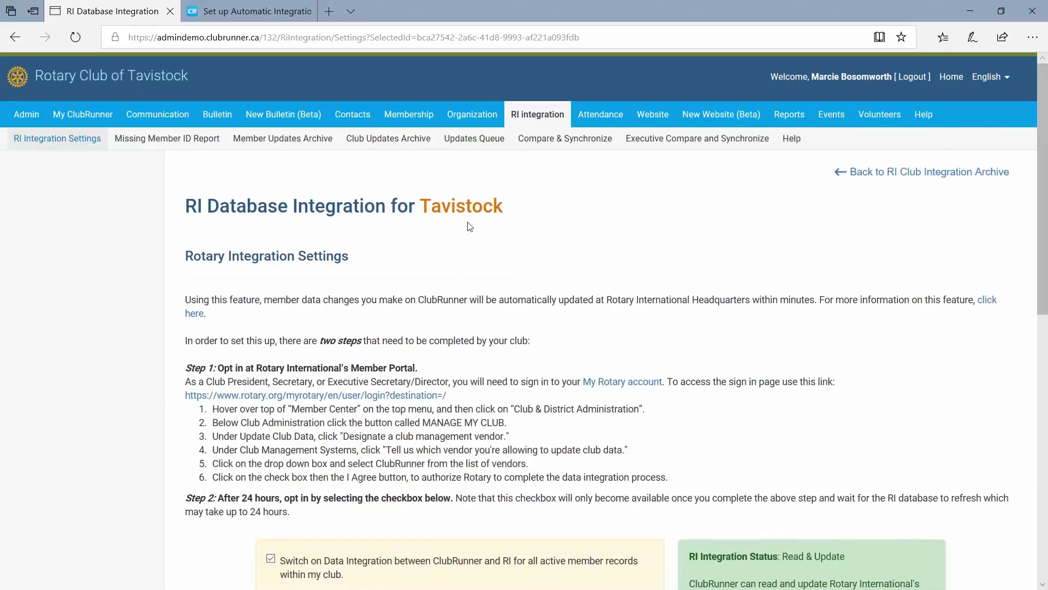
pyautogui.click(550, 143)
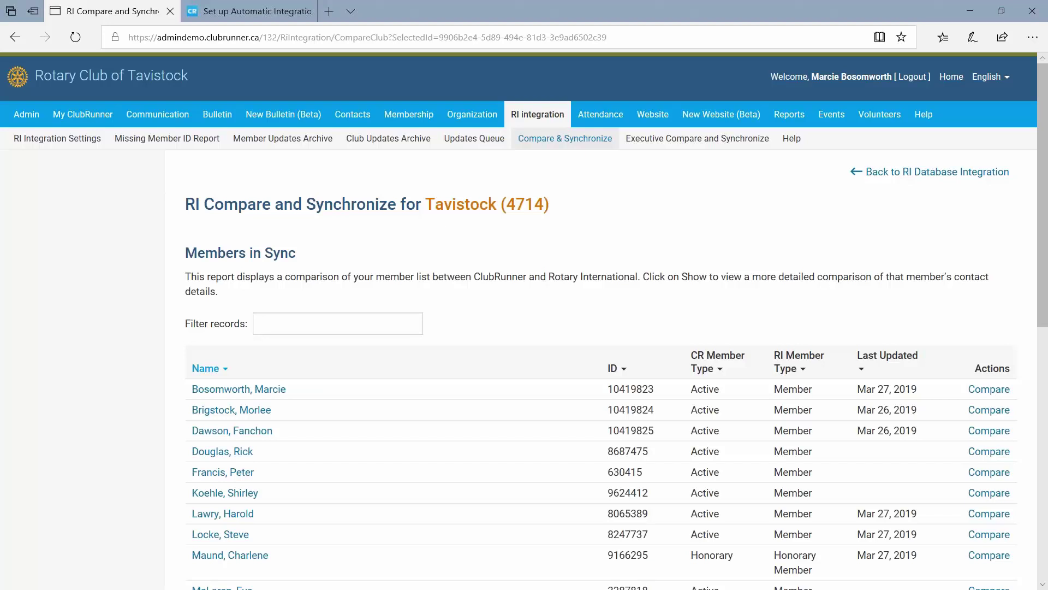
# Check the support address noted in Notepad, then return to the member report.
pyautogui.hotkey('alt', 'Tab')
pyautogui.moveTo(417, 375); pyautogui.dragTo(229, 383)
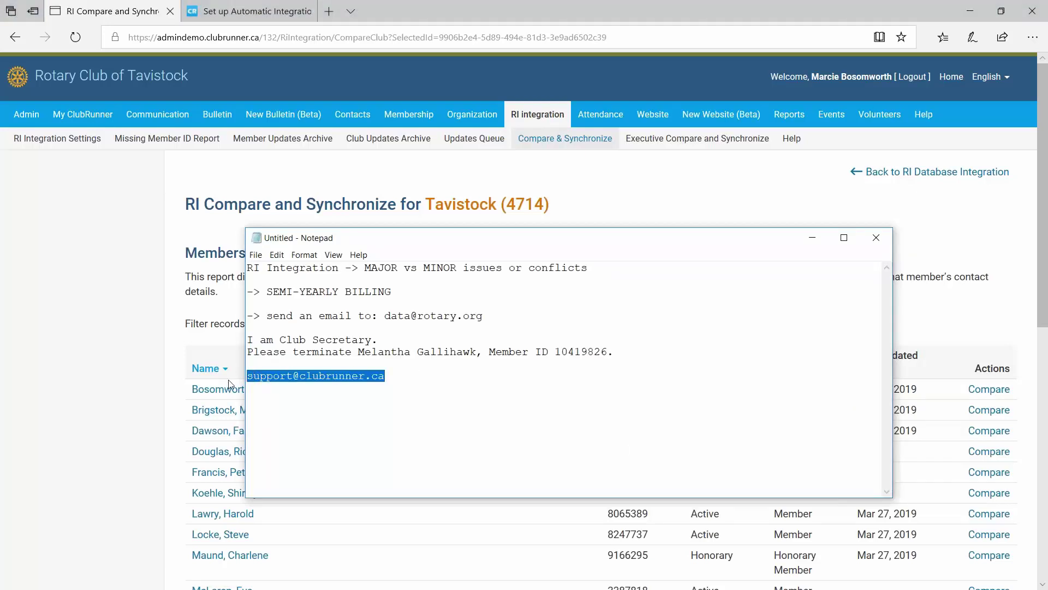
pyautogui.click(164, 371)
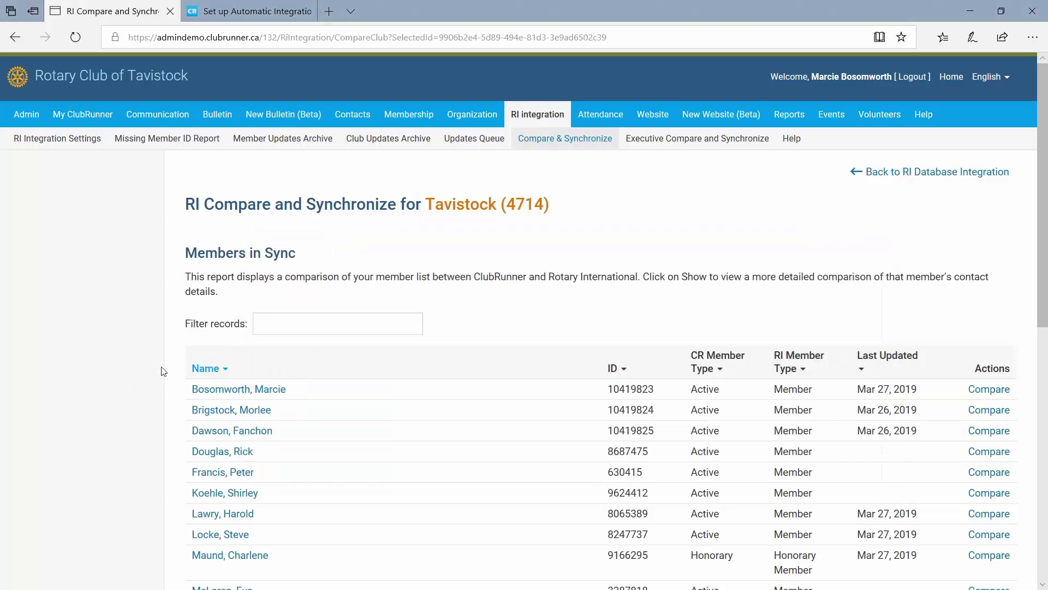
# Scroll through the Members in Sync list with each member's ID and member types.
pyautogui.scroll(-4, 164, 371)
pyautogui.scroll(3, 164, 371)
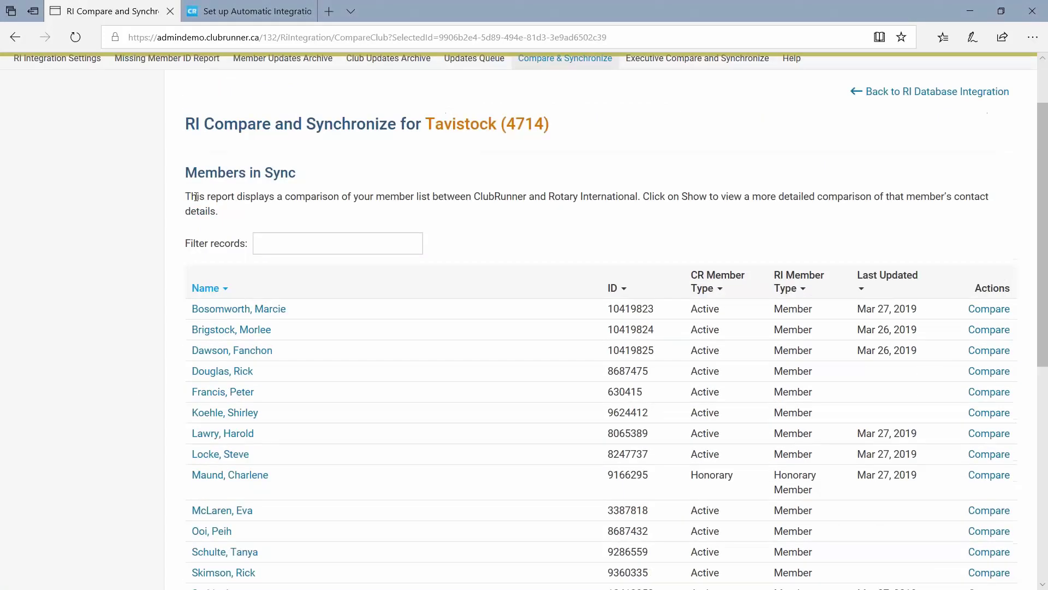
pyautogui.scroll(-5, 192, 257)
pyautogui.scroll(3, 191, 256)
pyautogui.scroll(2, 191, 256)
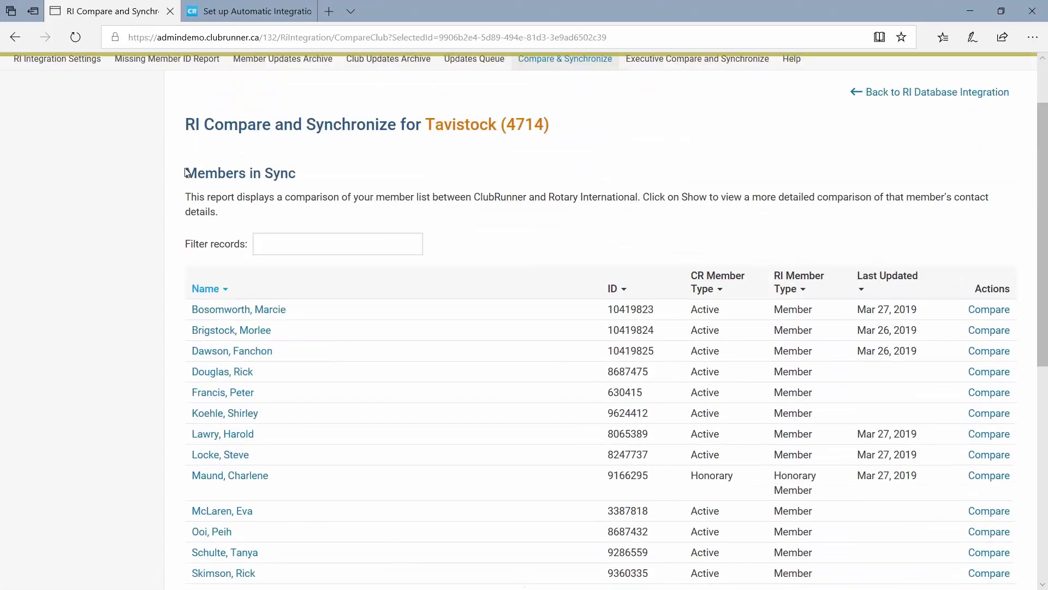
pyautogui.moveTo(186, 172); pyautogui.dragTo(339, 179)
pyautogui.click(345, 177)
pyautogui.scroll(-3, 317, 399)
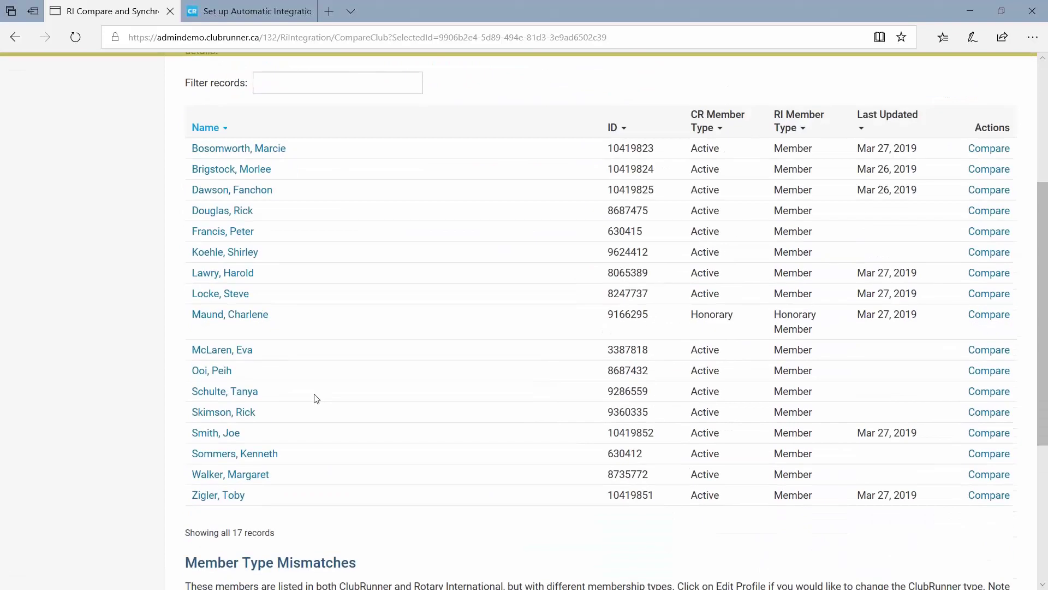
pyautogui.scroll(-4, 328, 393)
pyautogui.scroll(5, 341, 388)
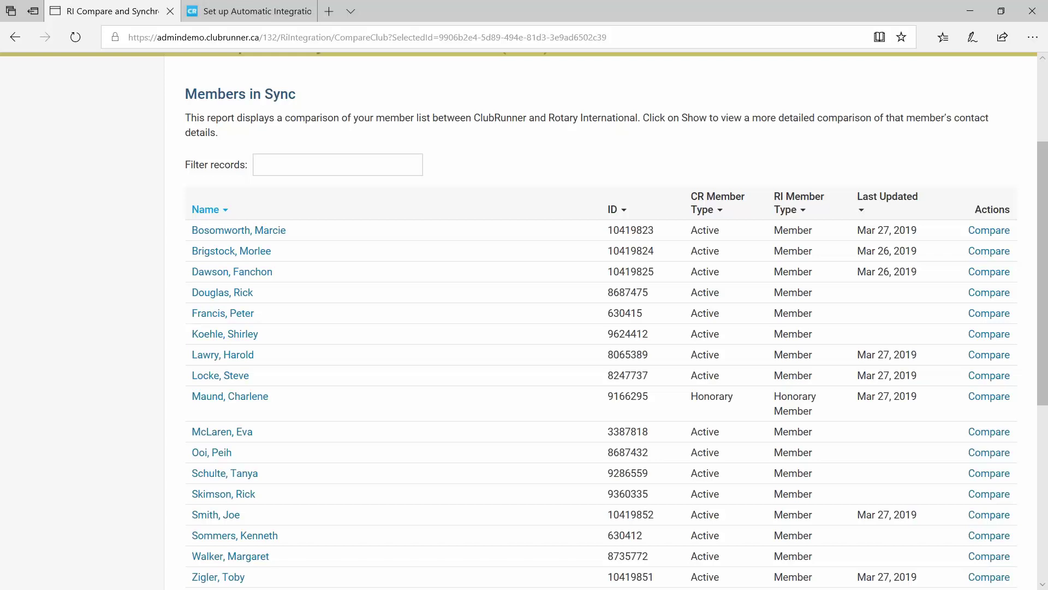
pyautogui.click(93, 268)
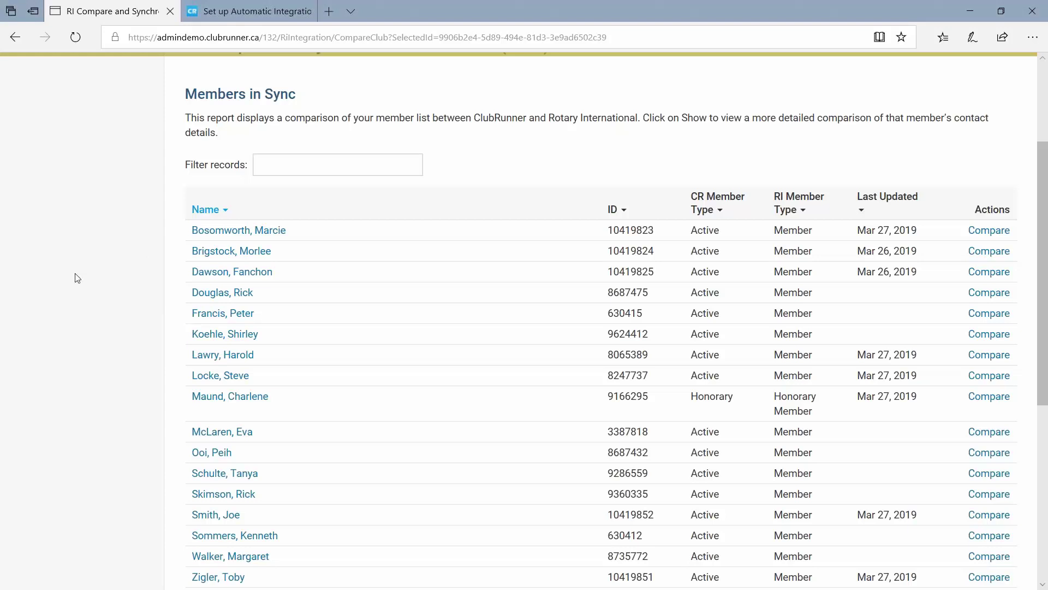
# Note that only Sec/Pres can make changes on the RI website, and ClubRunner cannot.
pyautogui.hotkey('alt', 'Tab')
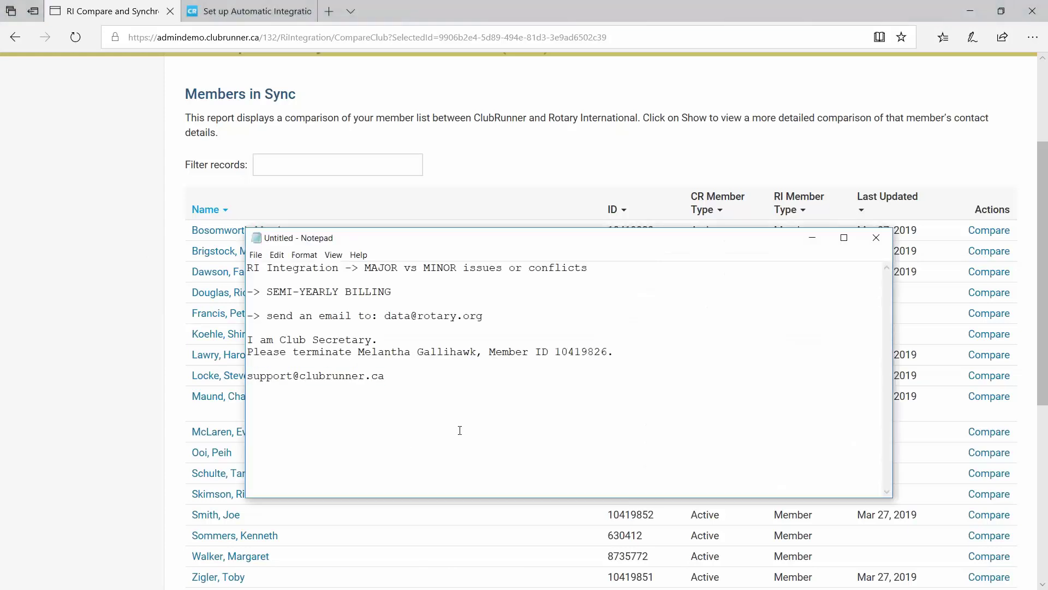
pyautogui.press('BackSpace')
pyautogui.press('Return')
pyautogui.write('Sec/Pres -> yes,')
pyautogui.press('BackSpace')
pyautogui.write('on RI - they are t')
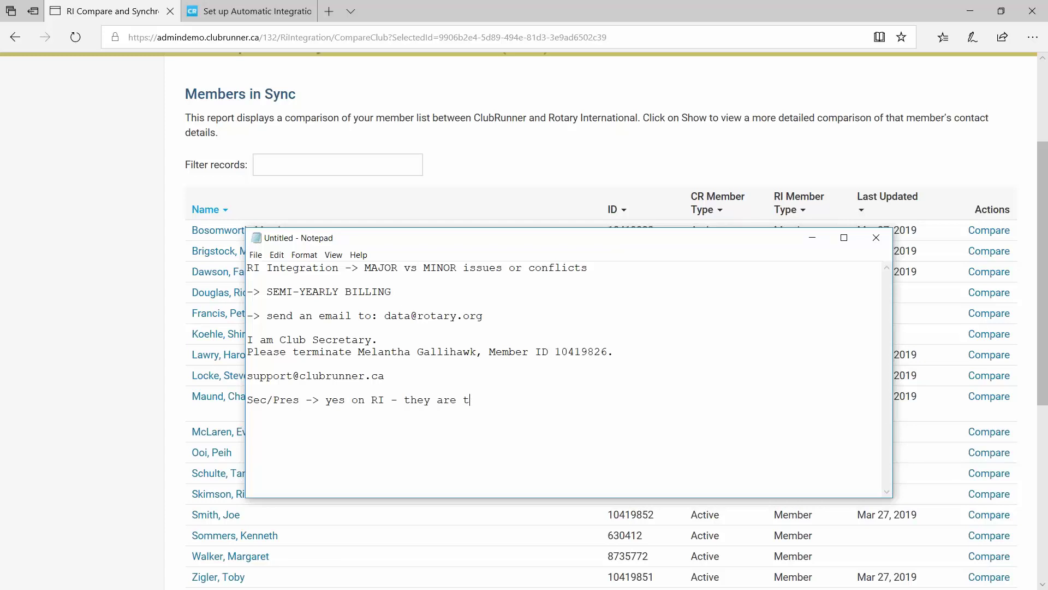
pyautogui.write('he ones allowed to make change')
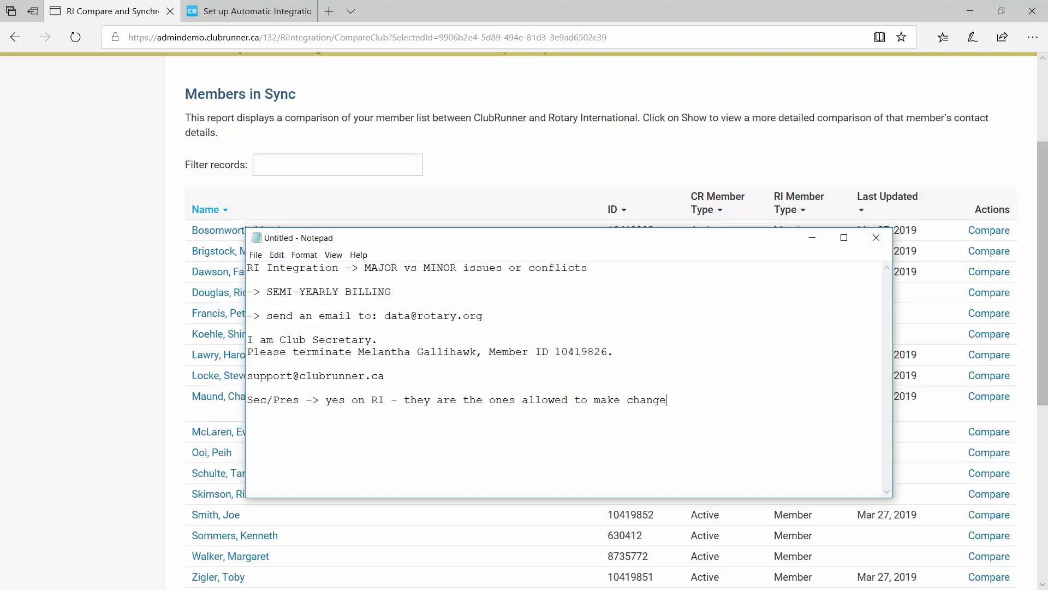
pyautogui.write('s on RI website')
pyautogui.press('Return')
pyautogui.write('-> CR - NO')
# Add that ClubRunner does have access levels 70, 60, 50, 40, 30.
pyautogui.click(77, 339)
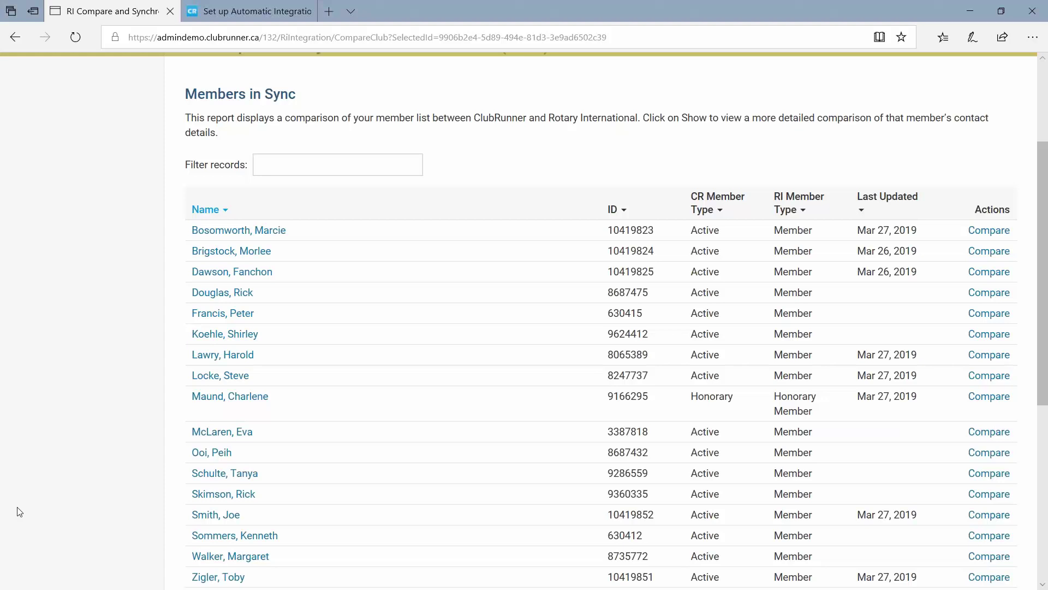
pyautogui.hotkey('alt', 'Tab')
pyautogui.write('but yo')
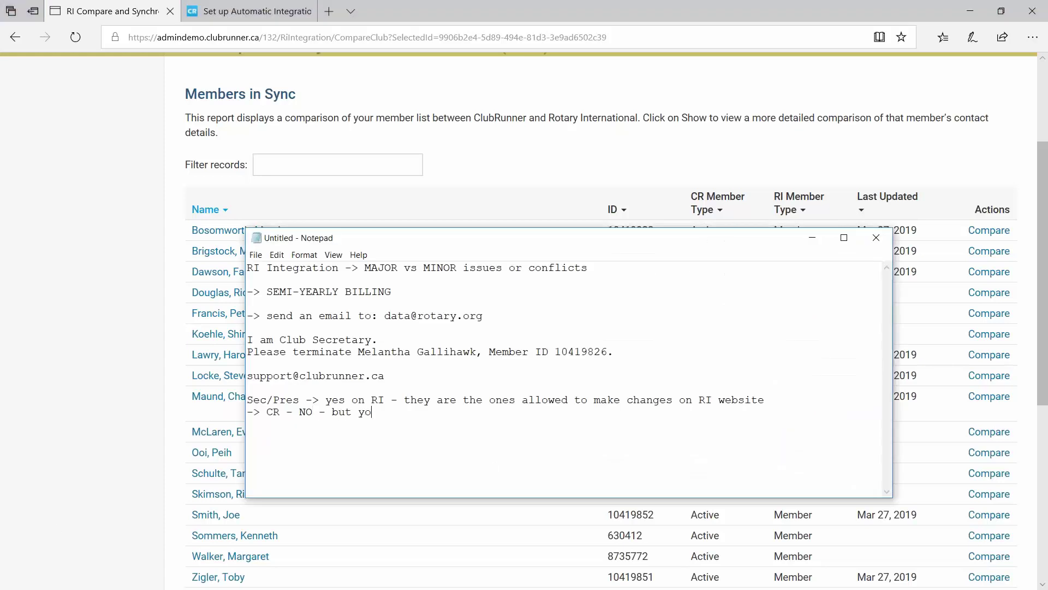
pyautogui.write('u do have access levels')
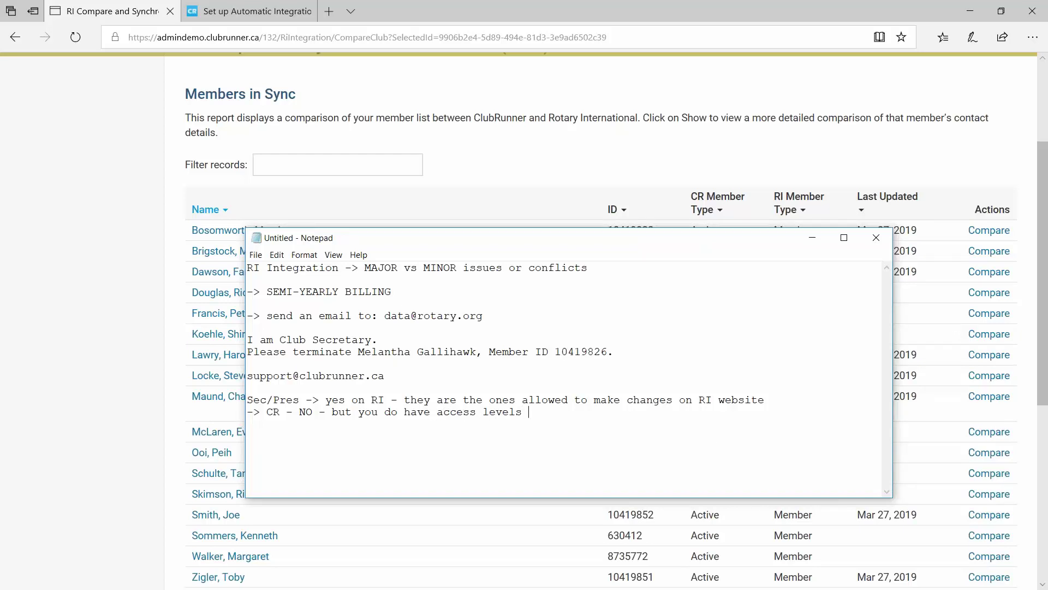
pyautogui.write('- 70,.')
pyautogui.write('60.50.40.30')
# Replace the dots between the access levels with commas so they read 70,60,50,40,30.
pyautogui.click(573, 411)
pyautogui.press('BackSpace')
pyautogui.write(',')
pyautogui.press('BackSpace')
pyautogui.write(',')
pyautogui.press('Delete')
pyautogui.write(',')
pyautogui.press('Delete')
pyautogui.write(',')
pyautogui.click(565, 412)
pyautogui.press('BackSpace')
pyautogui.moveTo(549, 413); pyautogui.dragTo(555, 413)
pyautogui.click(542, 413)
pyautogui.click(565, 414)
pyautogui.moveTo(581, 412); pyautogui.dragTo(594, 412)
pyautogui.moveTo(594, 413); pyautogui.dragTo(633, 412)
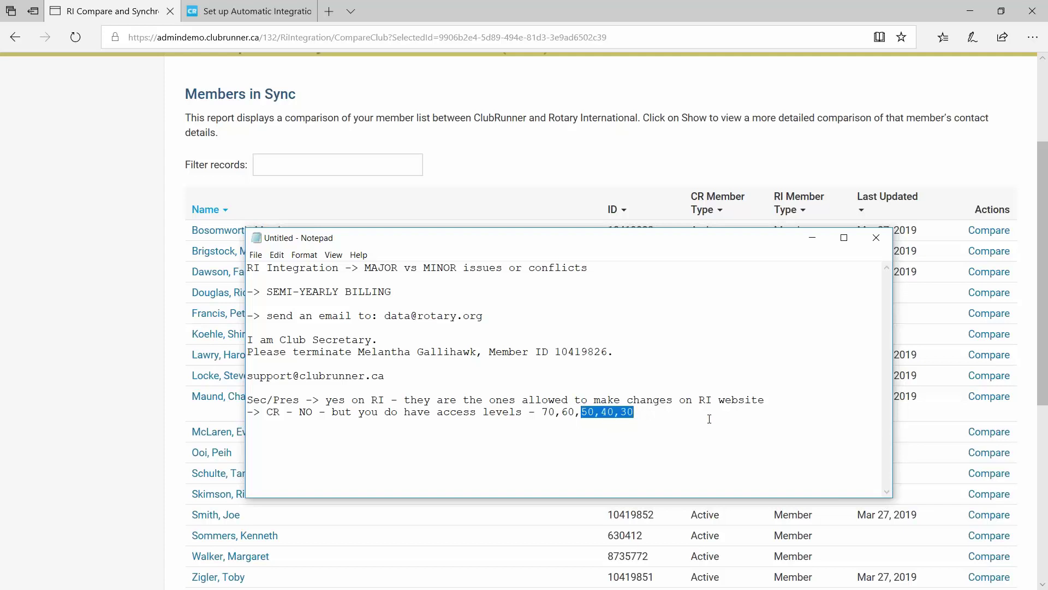
pyautogui.click(775, 401)
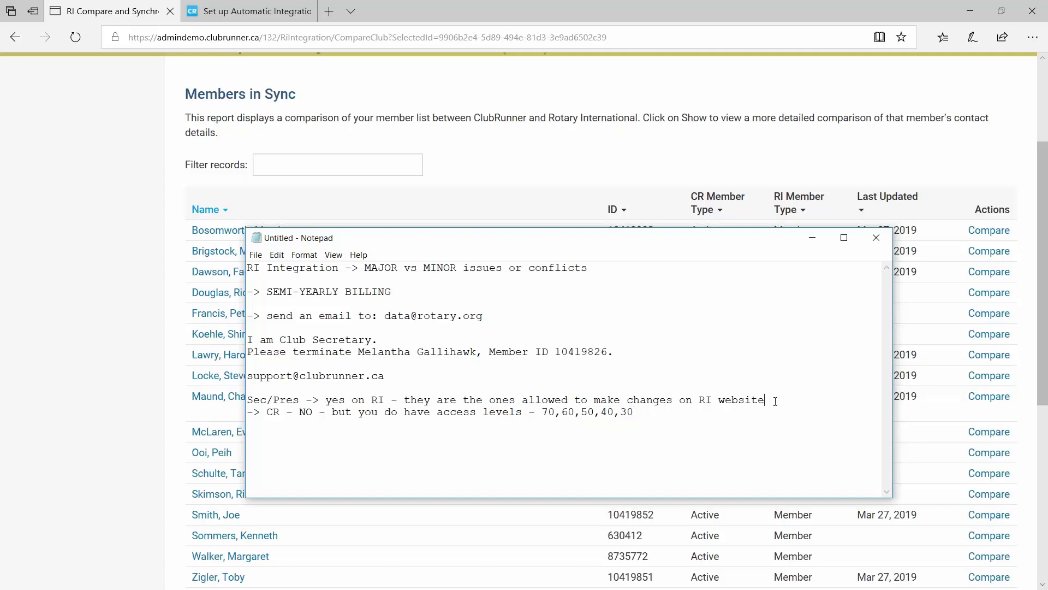
# Extend the RI editor roles to Sec/Pres/Exec Sec/Treasurer, then return to ClubRunner.
pyautogui.press('Return')
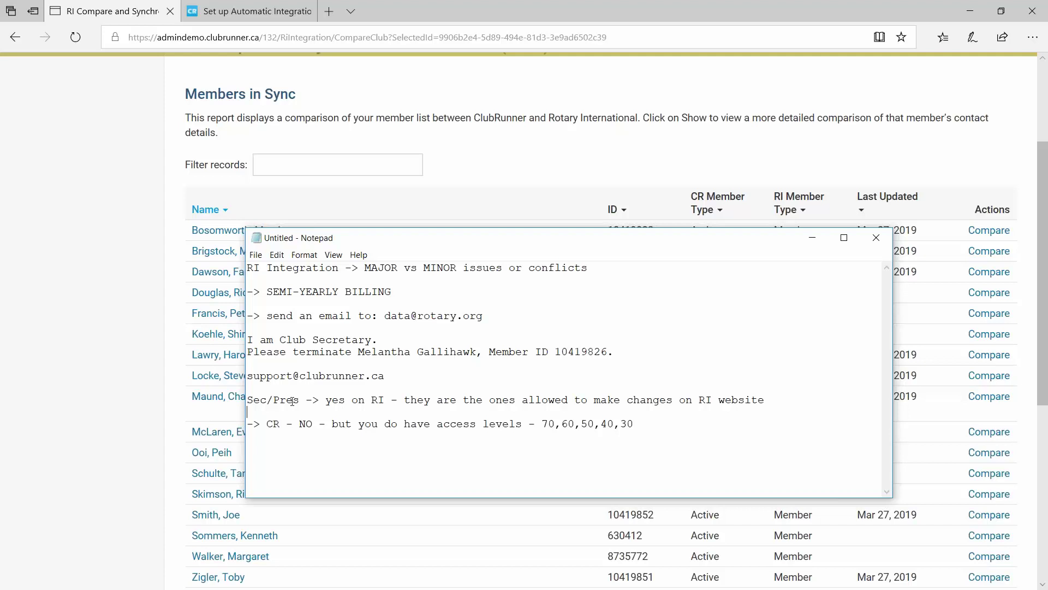
pyautogui.moveTo(299, 402); pyautogui.dragTo(247, 402)
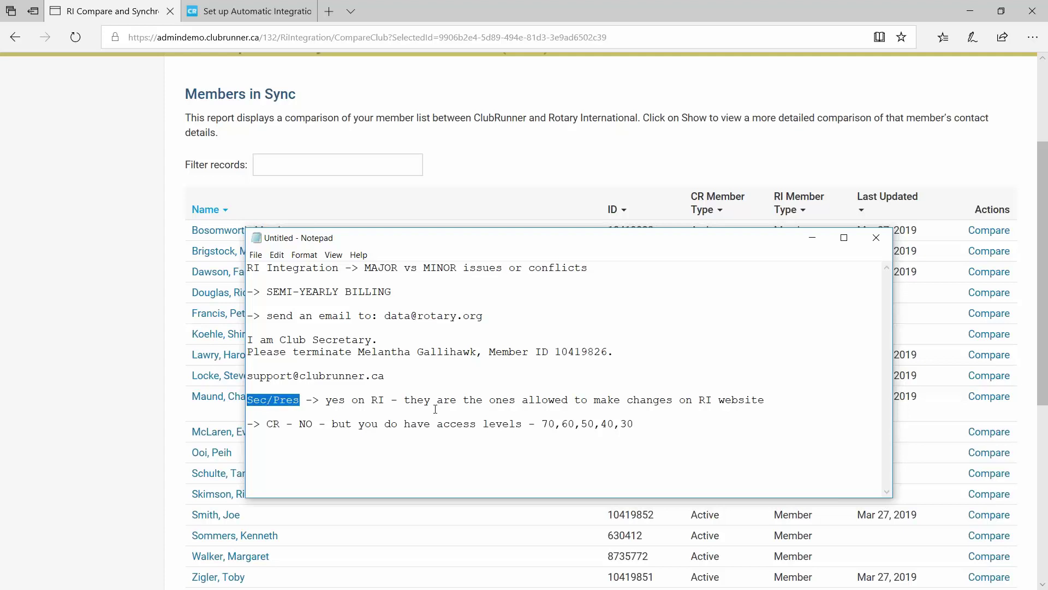
pyautogui.press('Right')
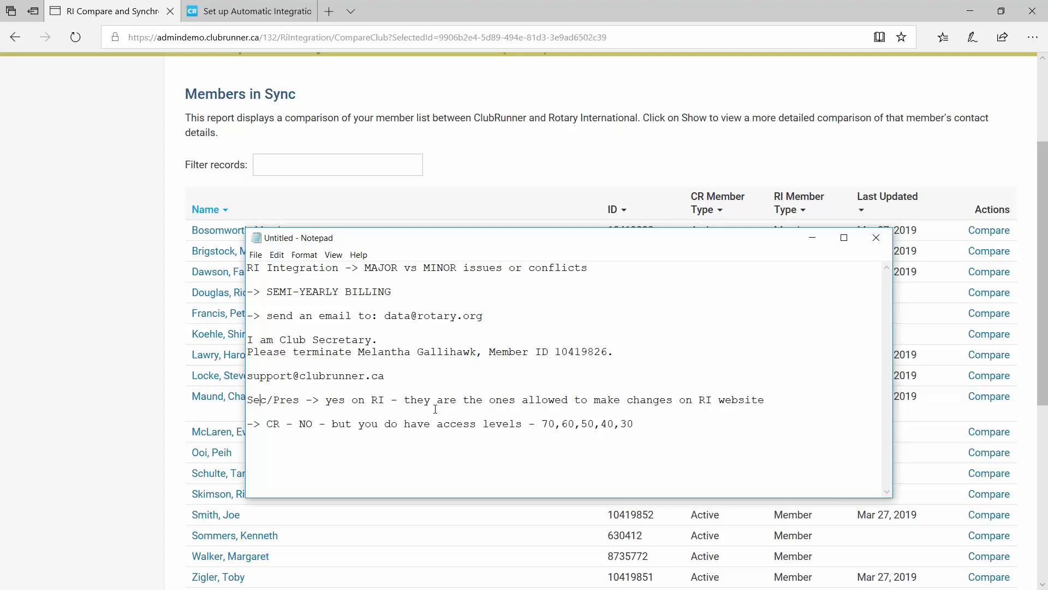
pyautogui.write('/Exec Sec')
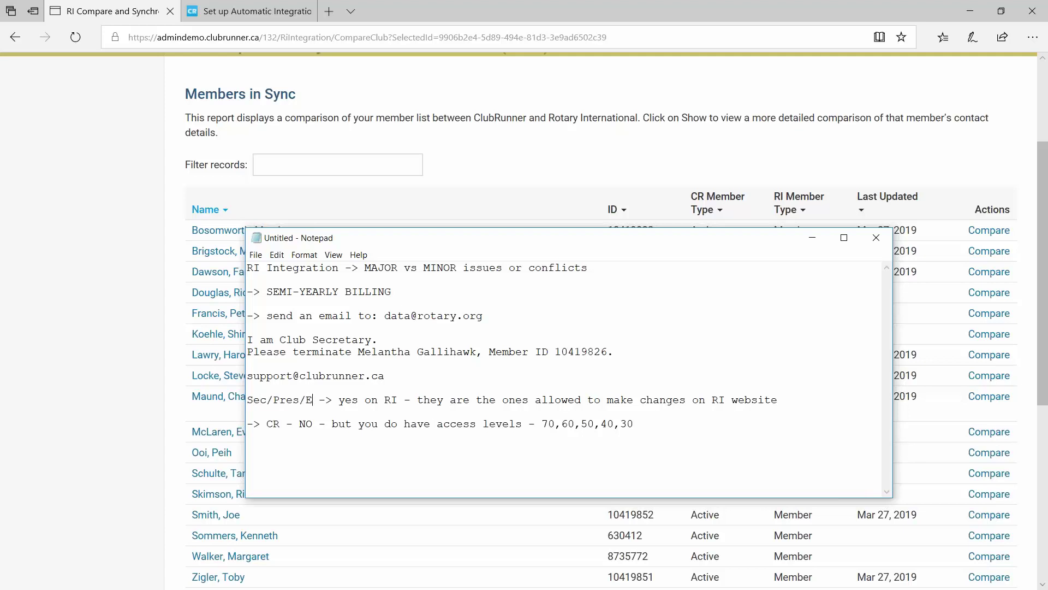
pyautogui.write('/ ')
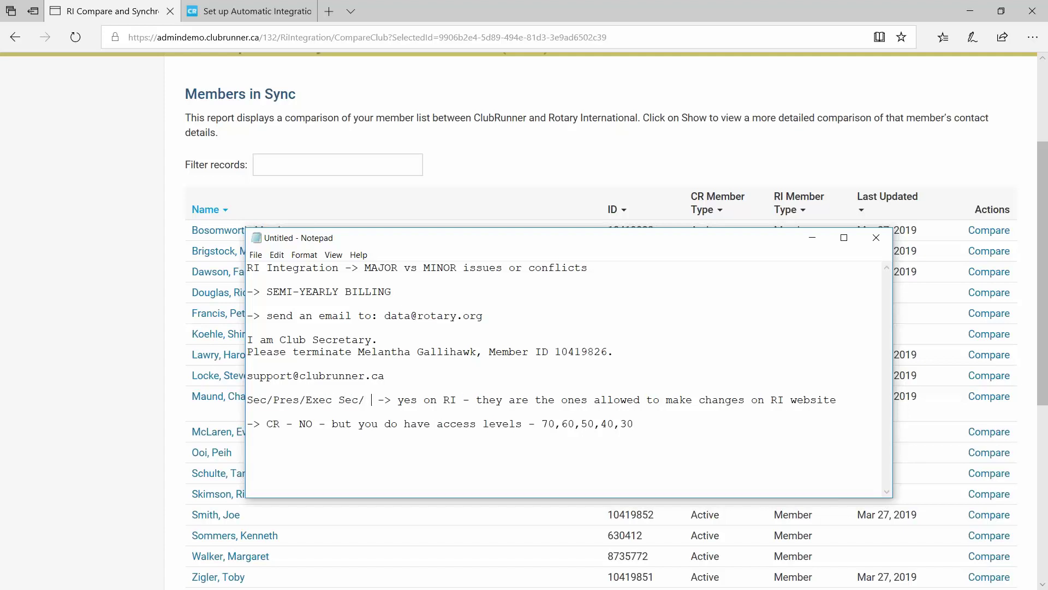
pyautogui.write('reasurer')
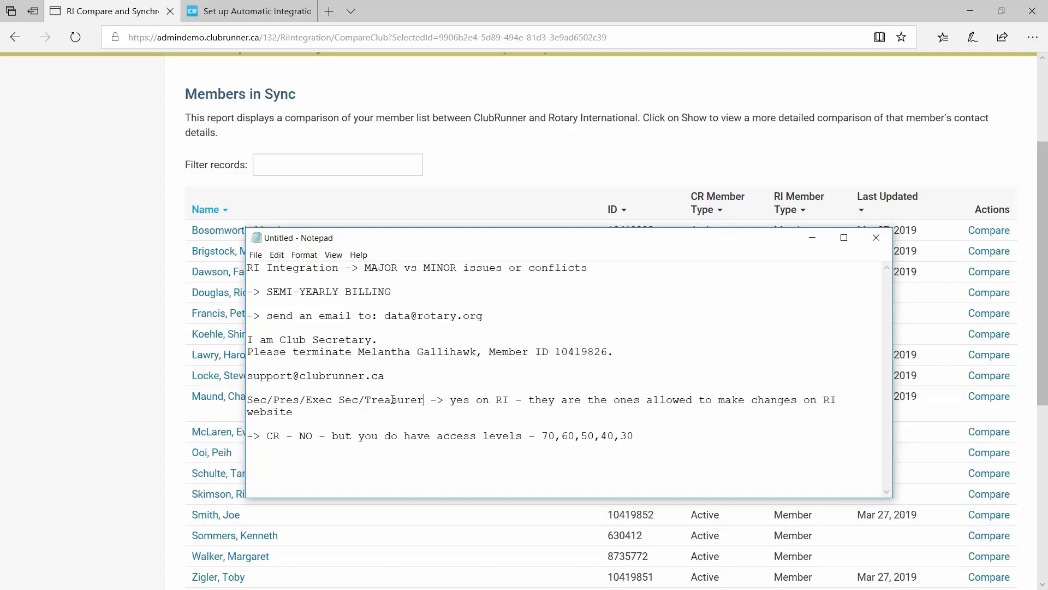
pyautogui.moveTo(424, 400); pyautogui.dragTo(247, 400)
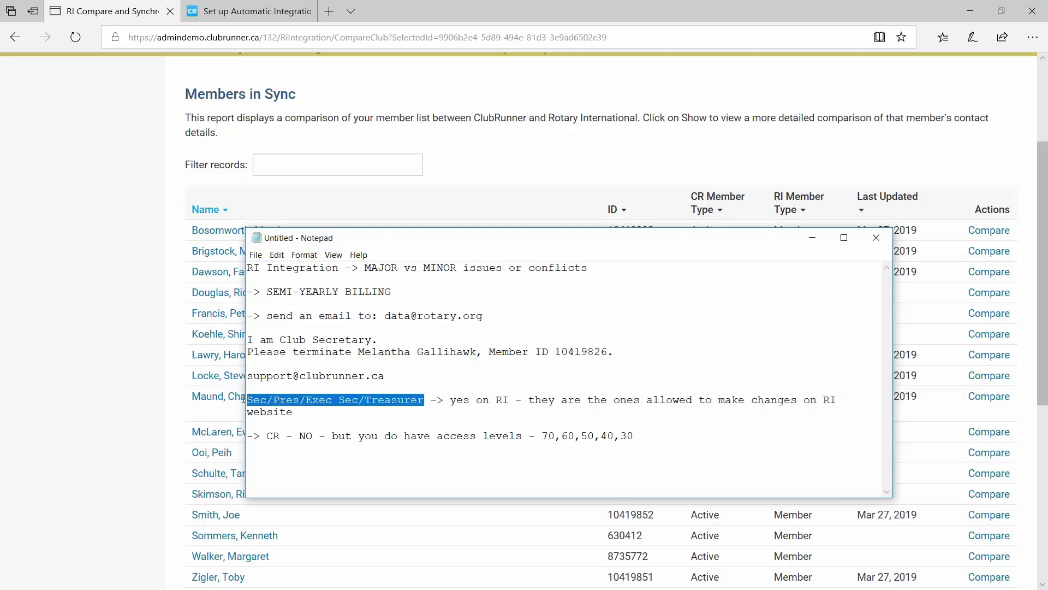
pyautogui.moveTo(543, 435); pyautogui.dragTo(648, 441)
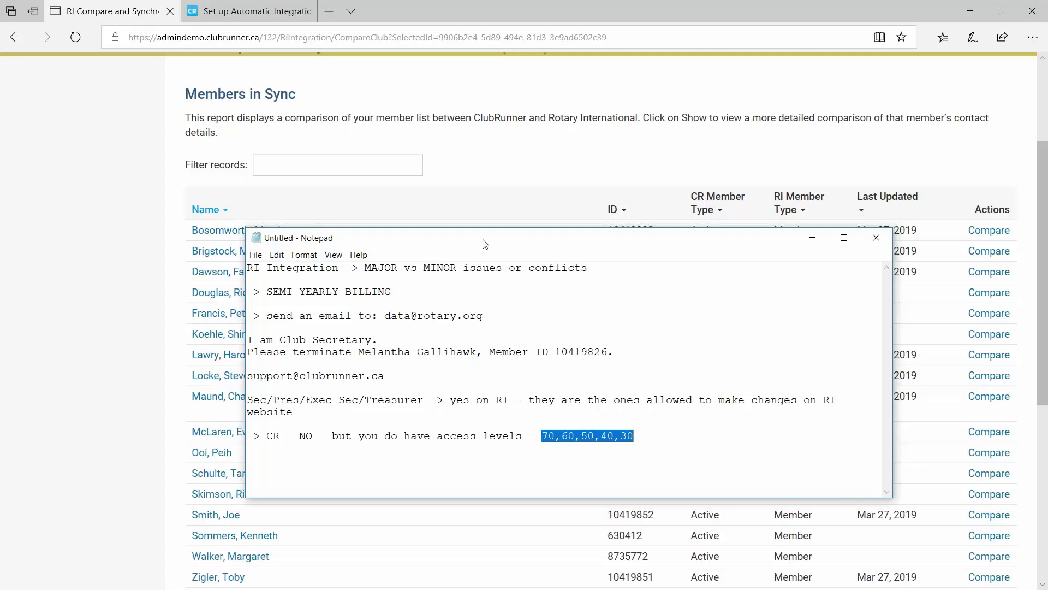
pyautogui.click(90, 276)
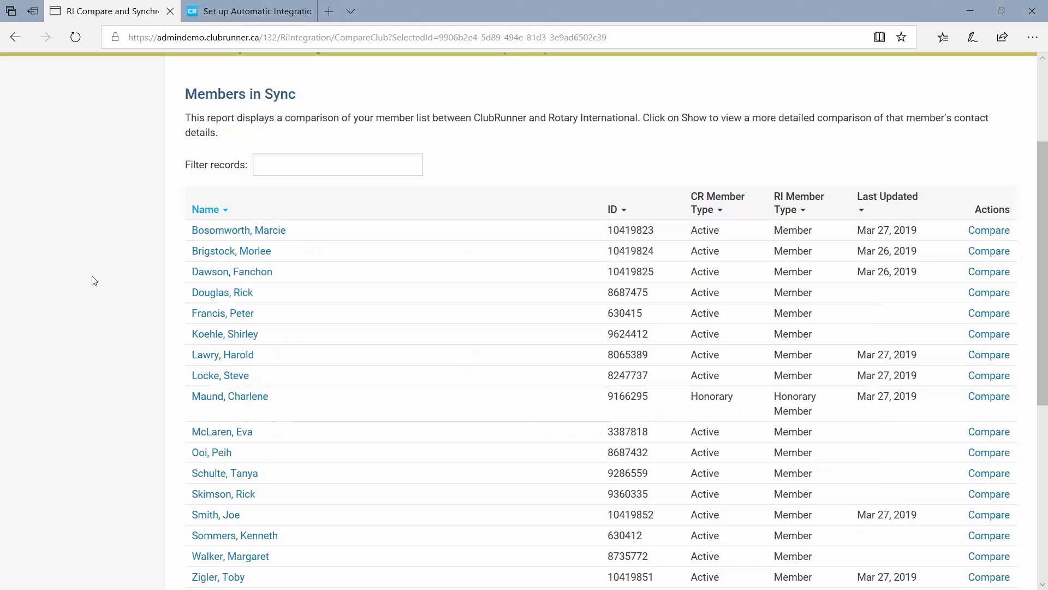
pyautogui.scroll(3, 109, 297)
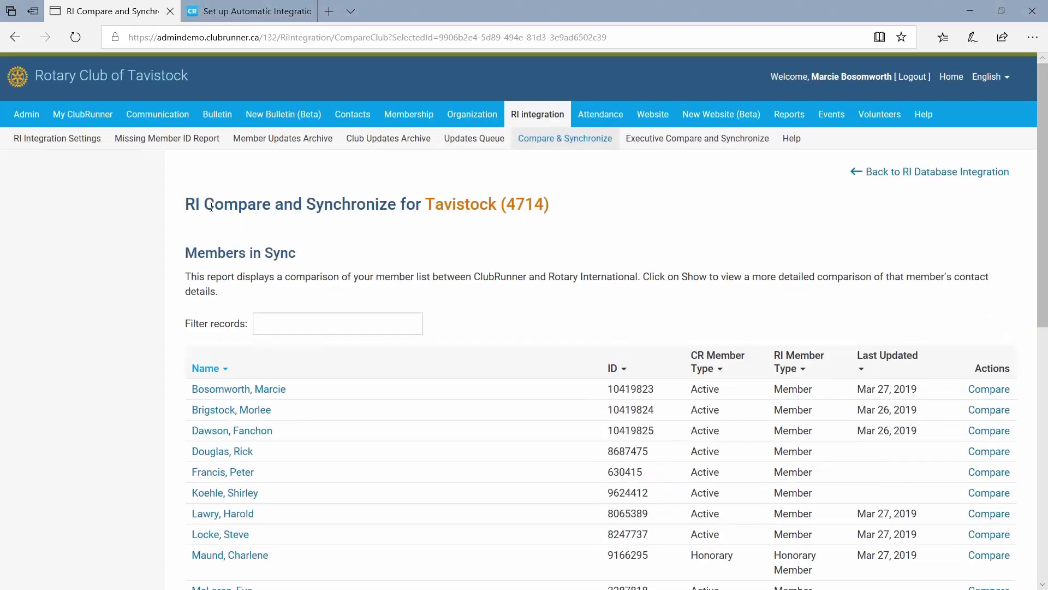
pyautogui.moveTo(184, 204); pyautogui.dragTo(479, 210)
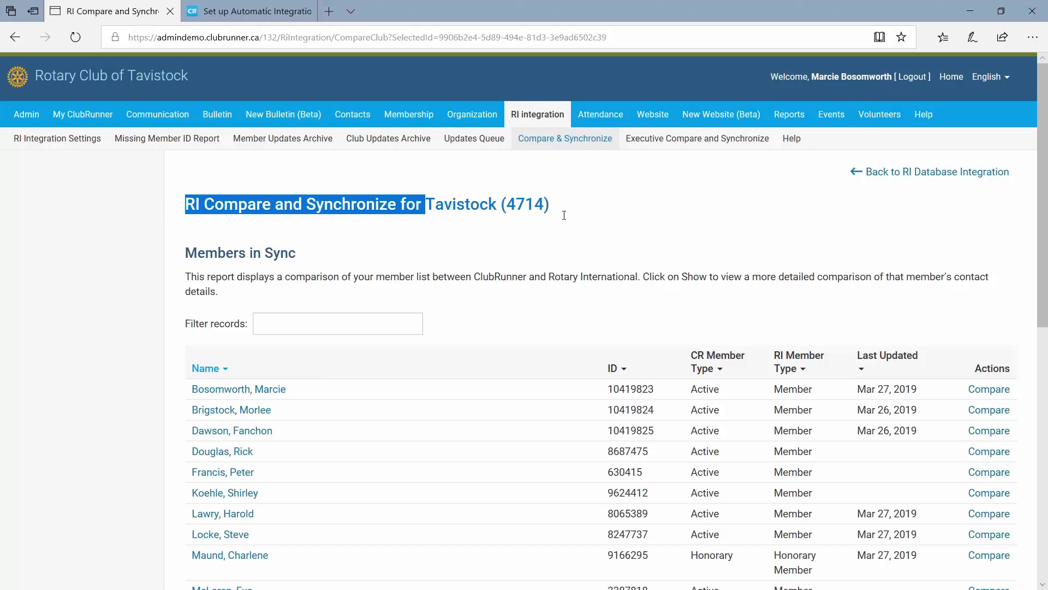
pyautogui.moveTo(564, 215); pyautogui.dragTo(295, 193)
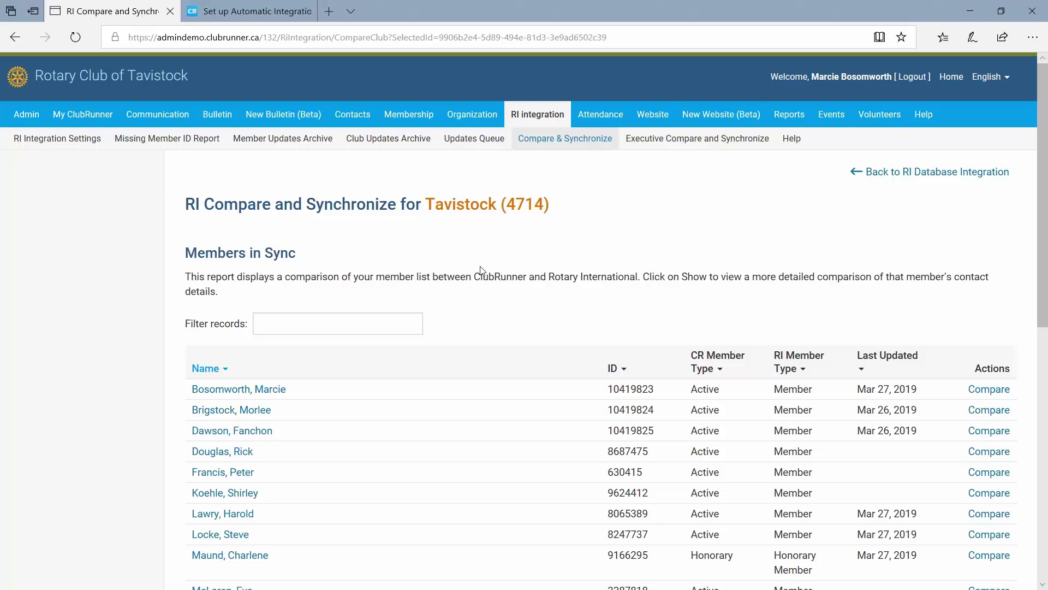
pyautogui.click(251, 10)
pyautogui.scroll(20, 527, 328)
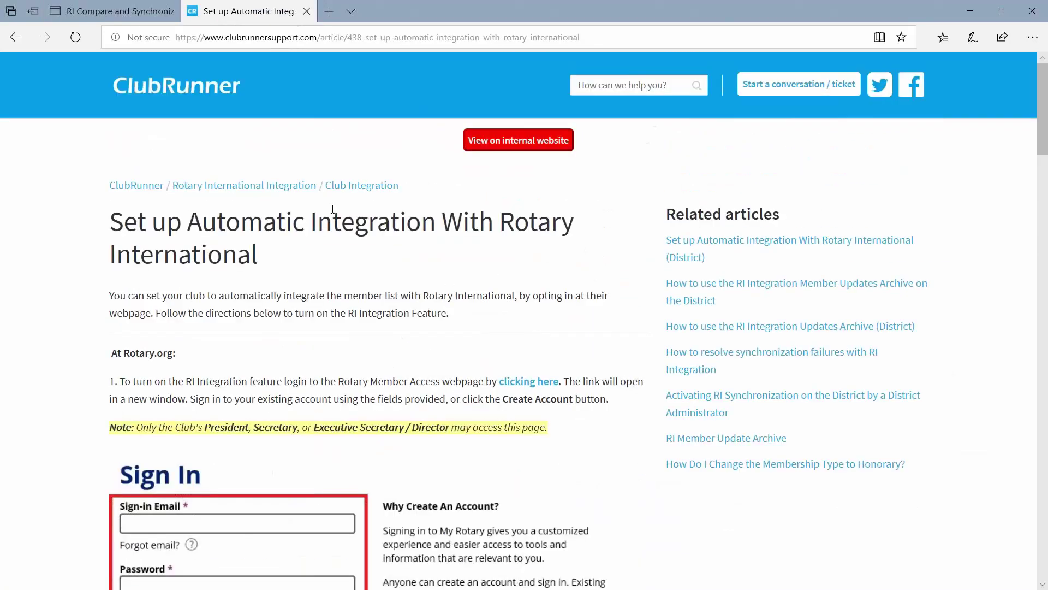
pyautogui.click(125, 5)
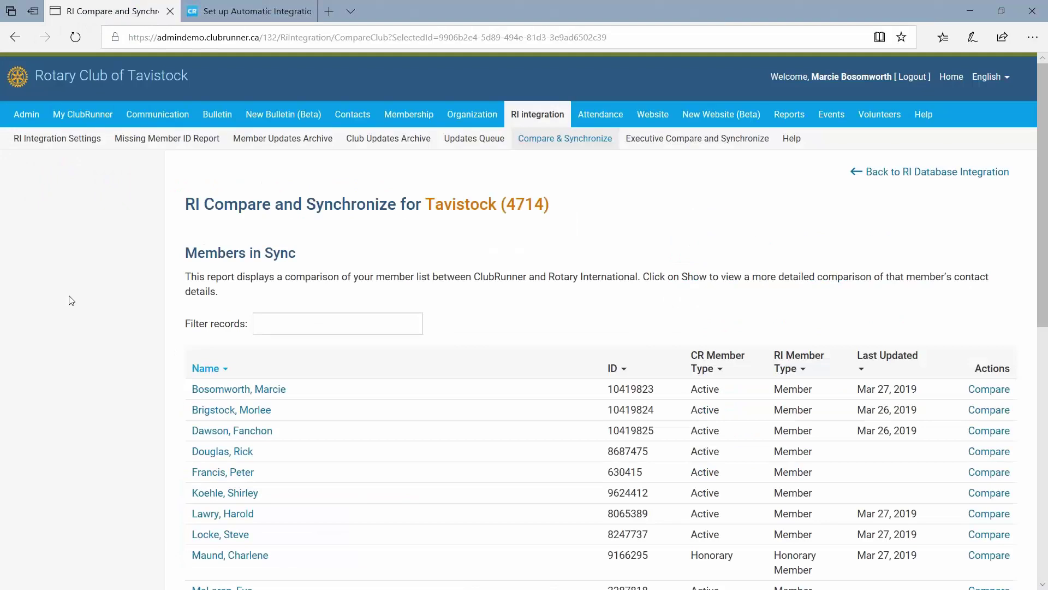
# Add the ClubRunner support phone number with 'option 2 for support' to the notes.
pyautogui.hotkey('alt', 'Tab')
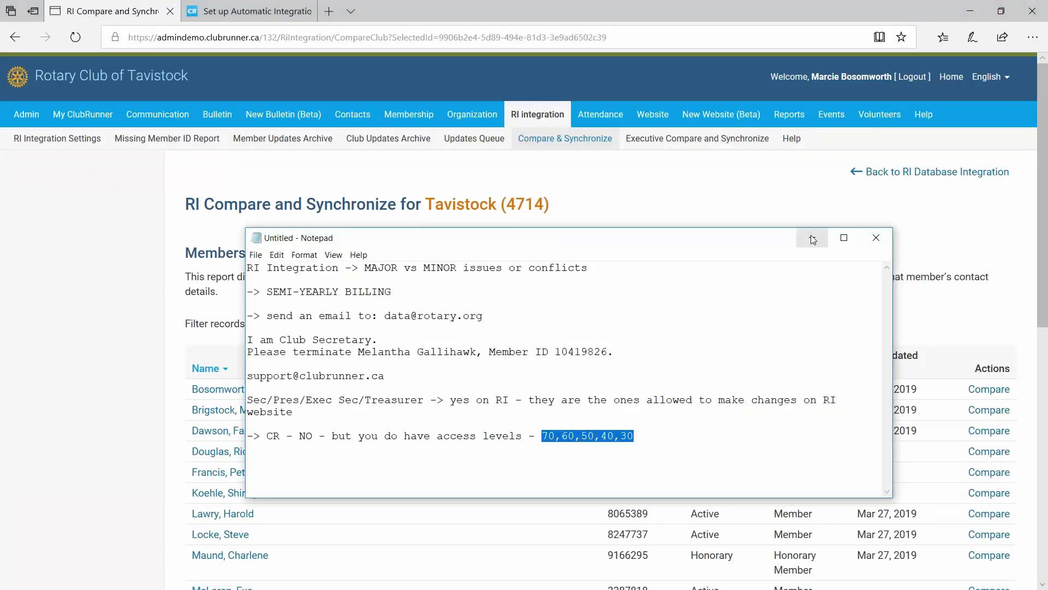
pyautogui.click(812, 240)
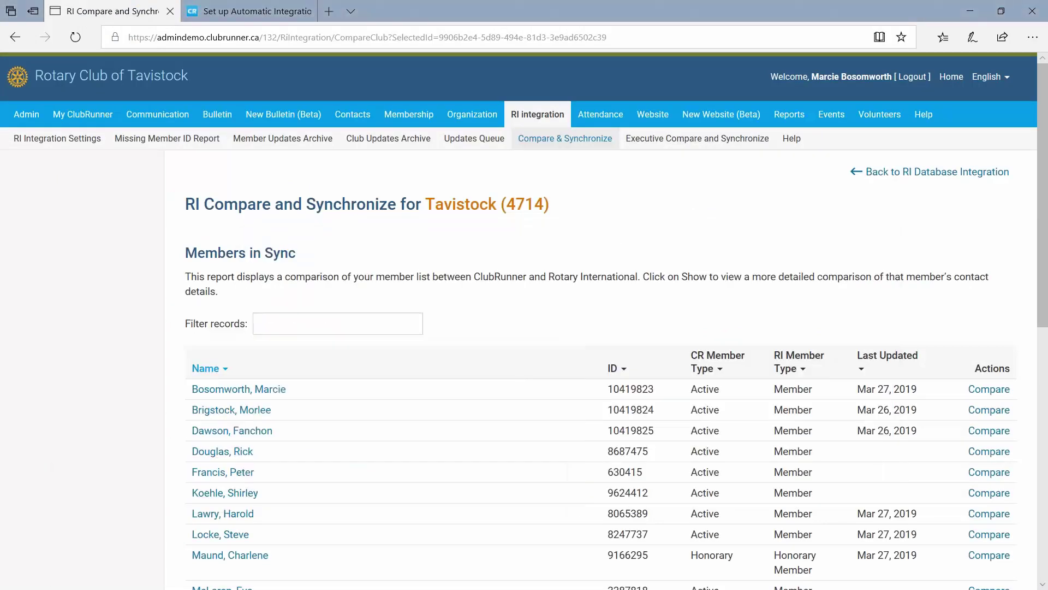
pyautogui.hotkey('alt', 'Tab')
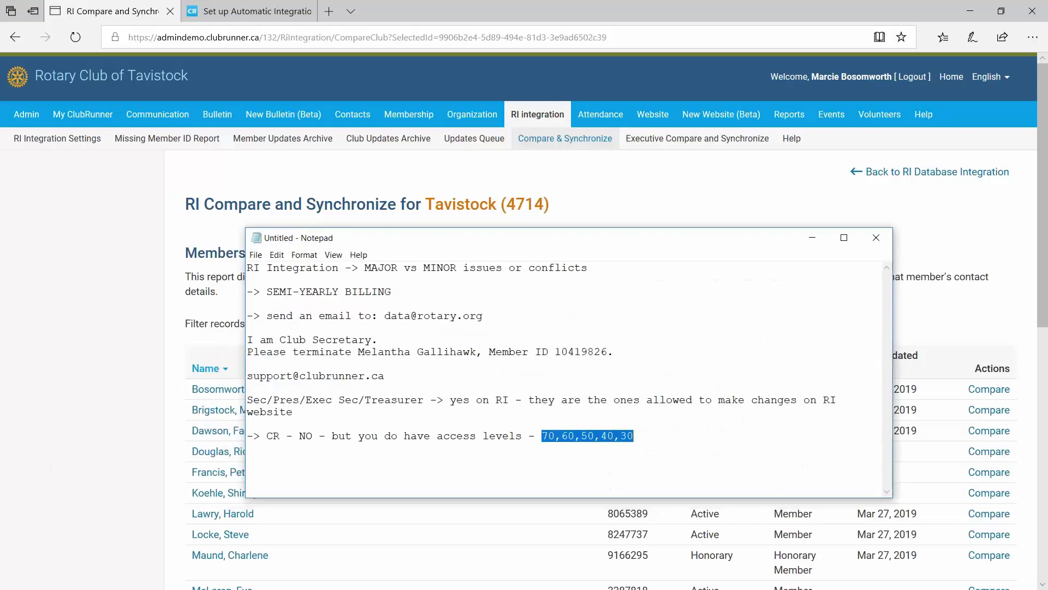
pyautogui.click(809, 234)
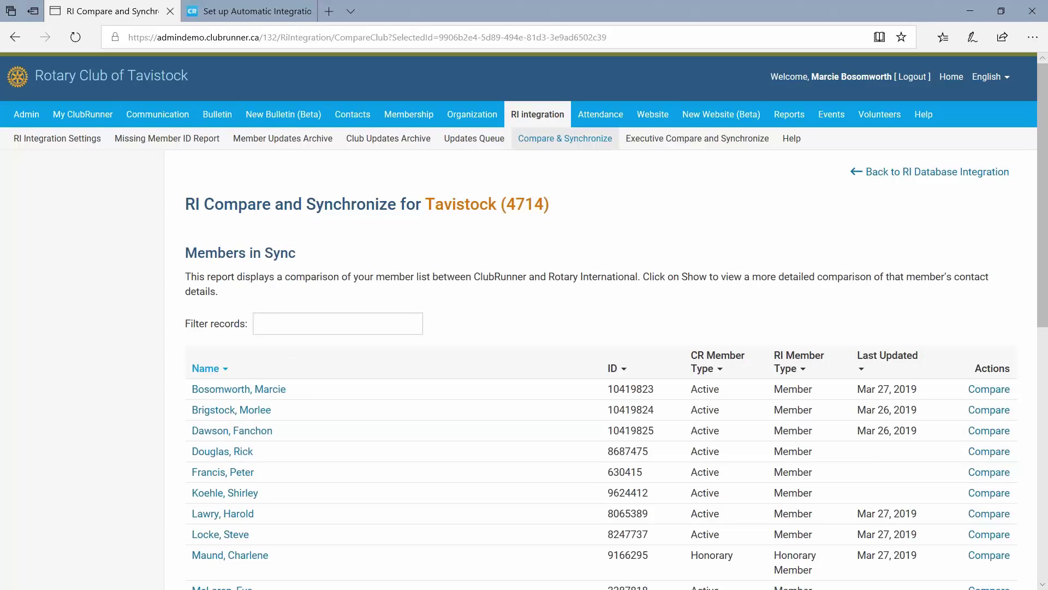
pyautogui.scroll(-4, 601, 321)
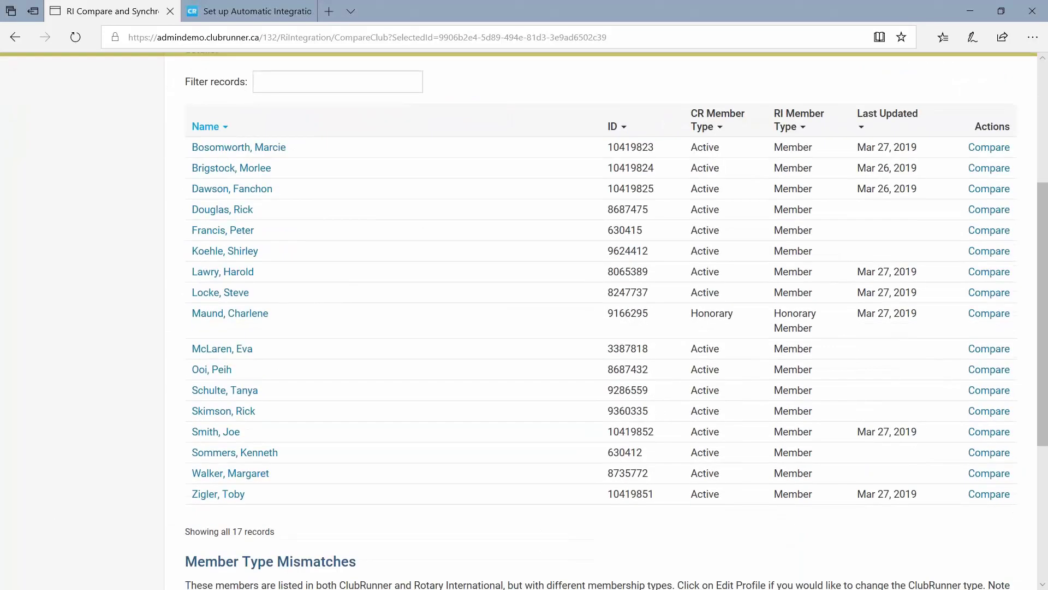
pyautogui.scroll(4, 22, 400)
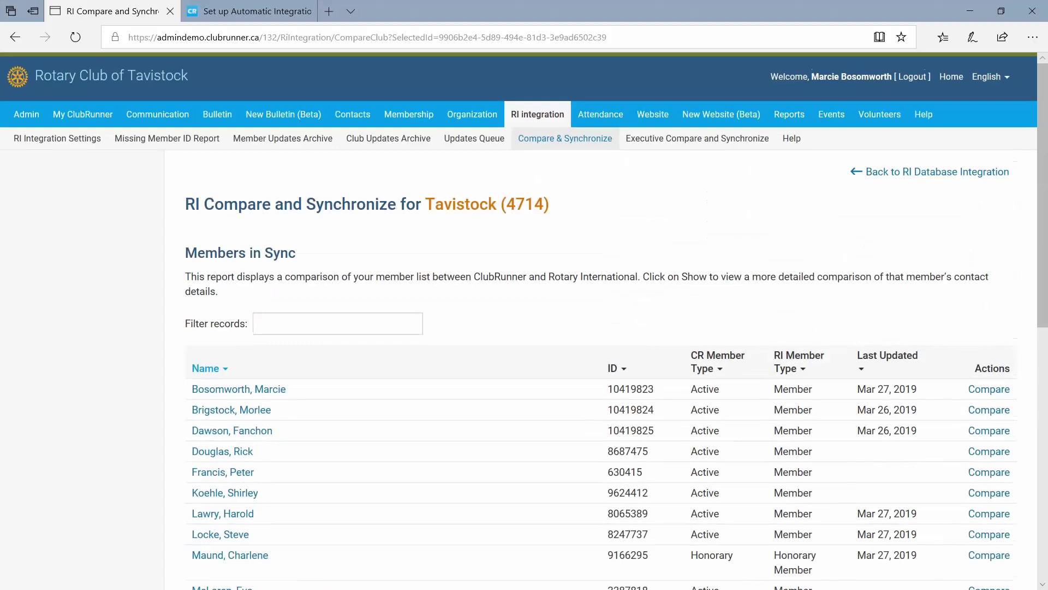
pyautogui.hotkey('alt', 'Tab')
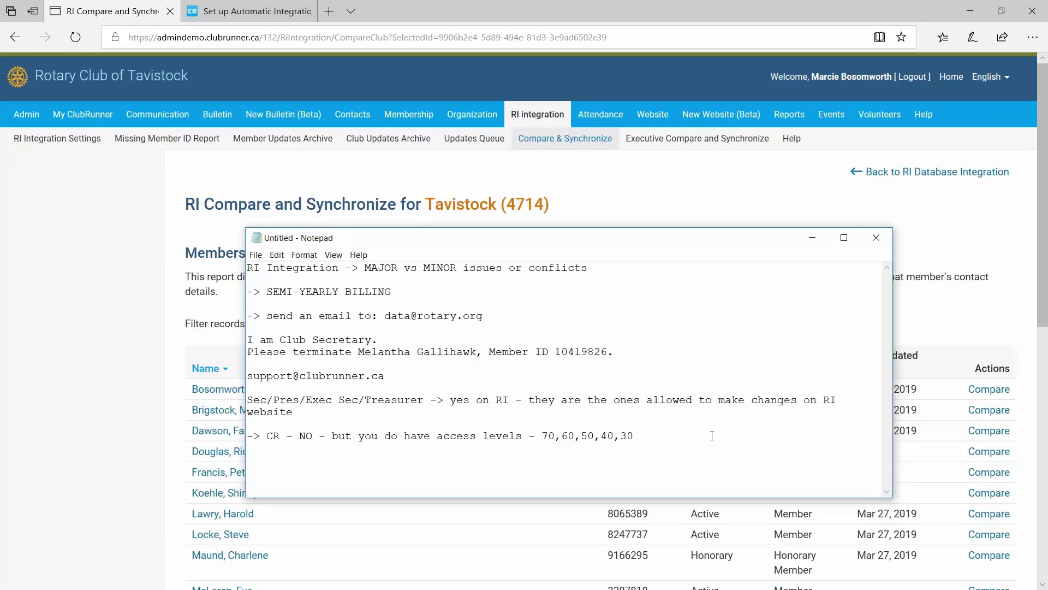
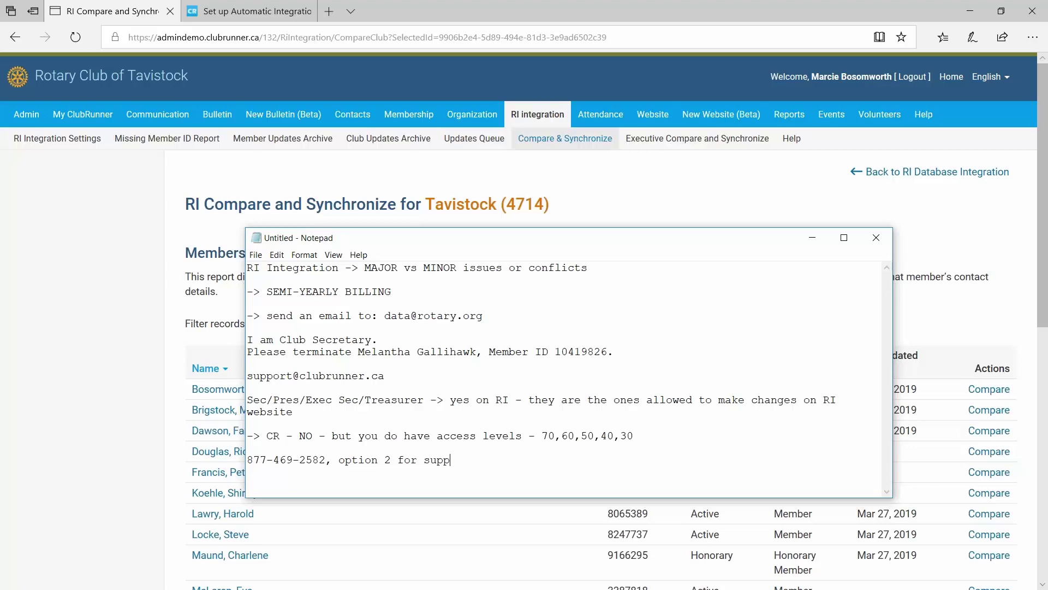